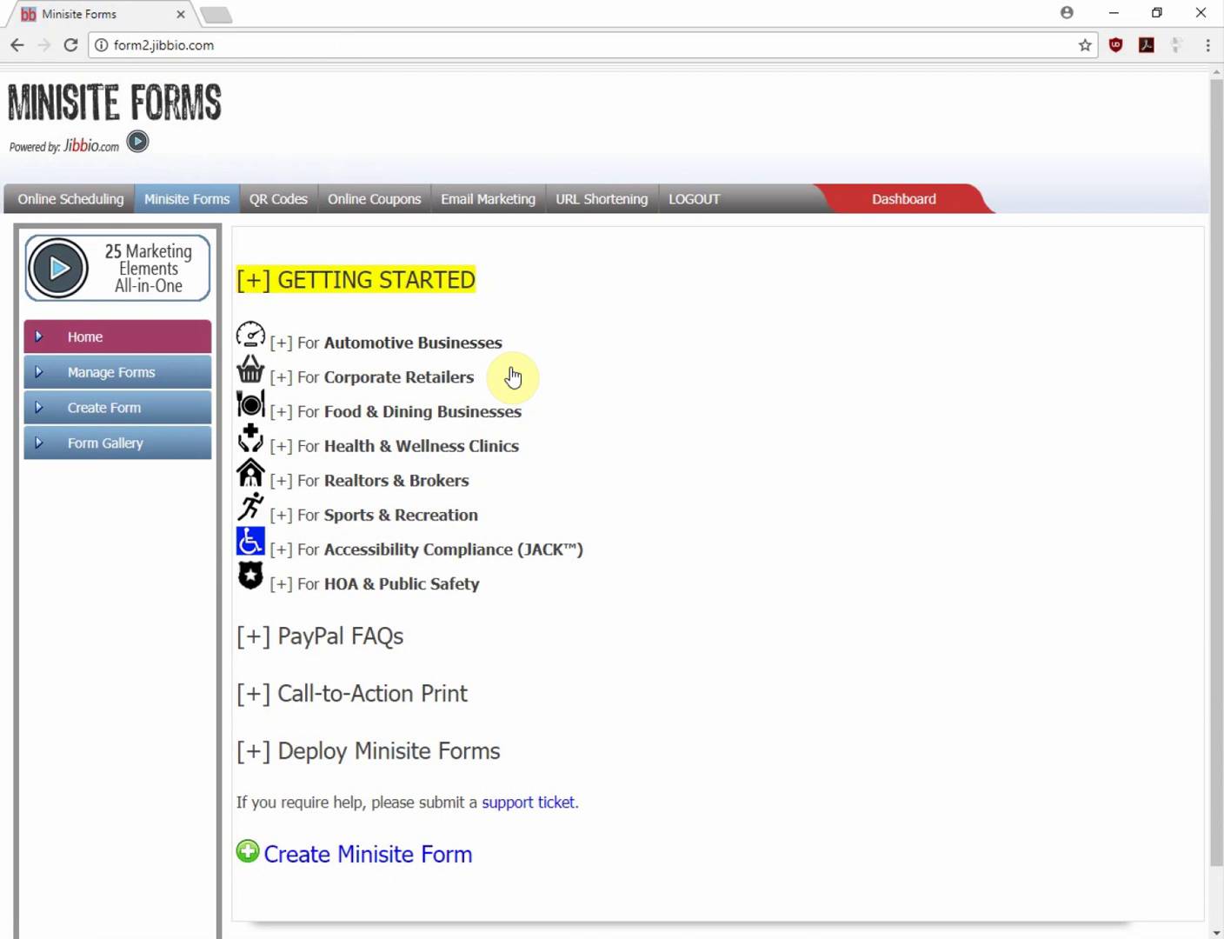
Open the Form Gallery of predesigned forms from the left sidebar
click(98, 451)
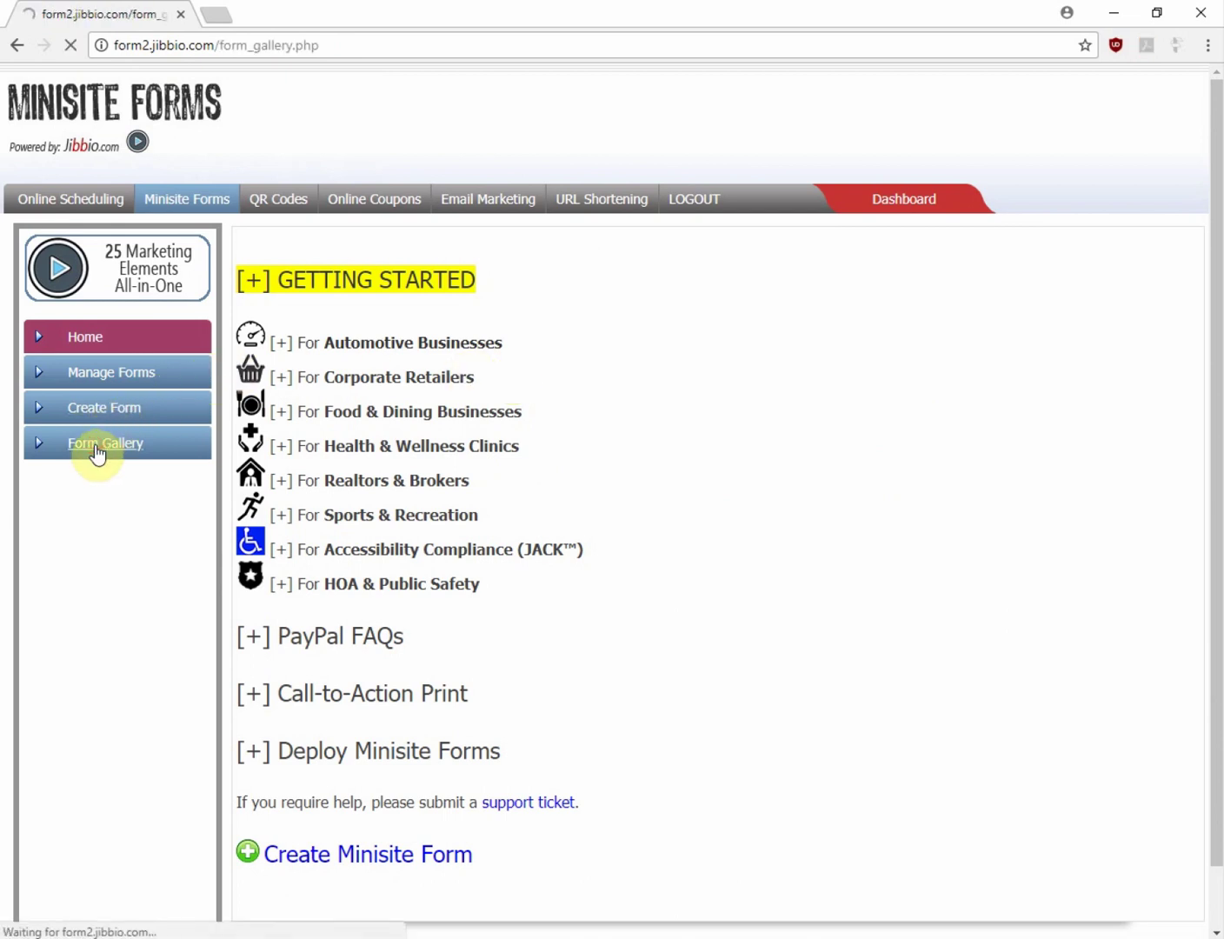
Search the gallery for 'mia' and preview the 'I'm Mia, your concierge!' form in a new tab
click(306, 443)
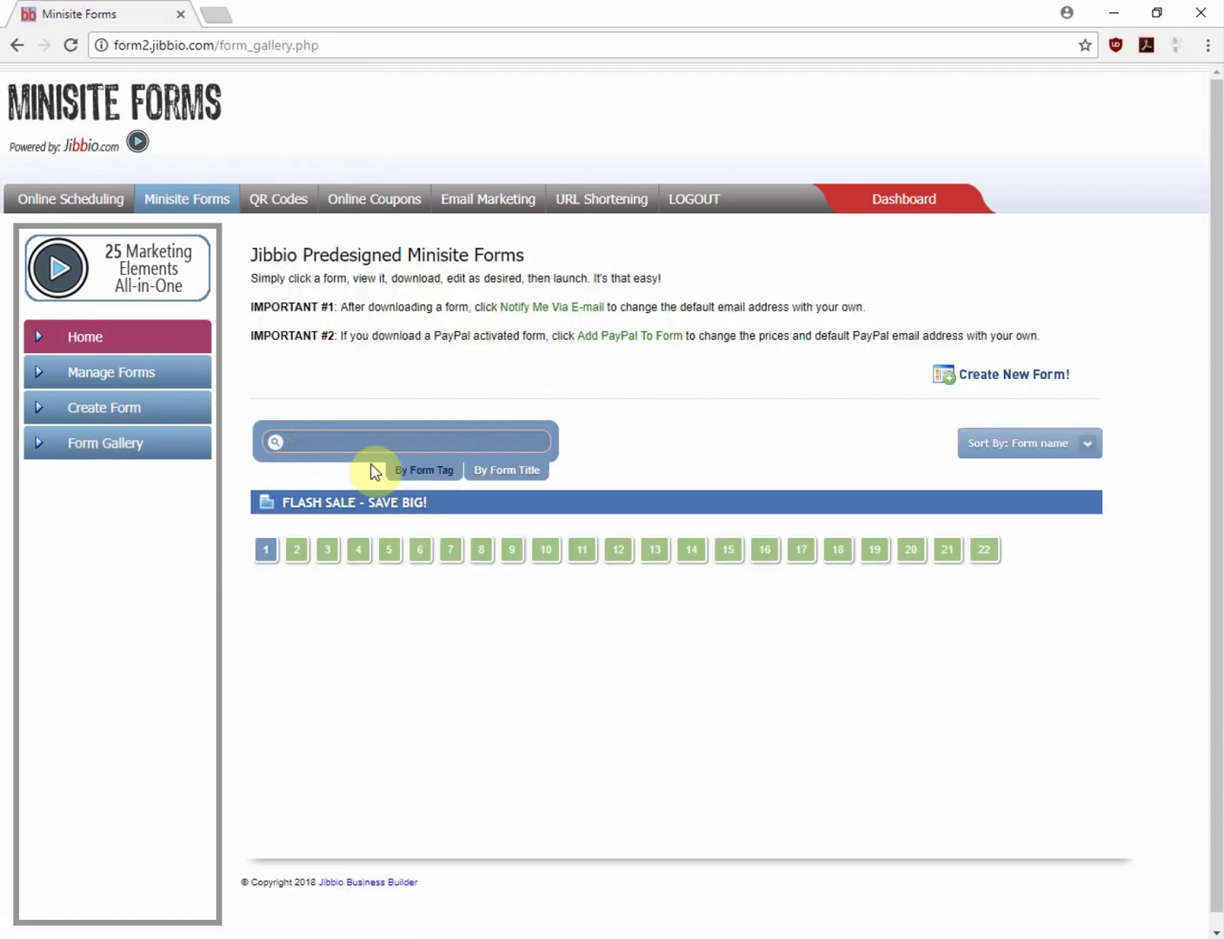
text(mia)
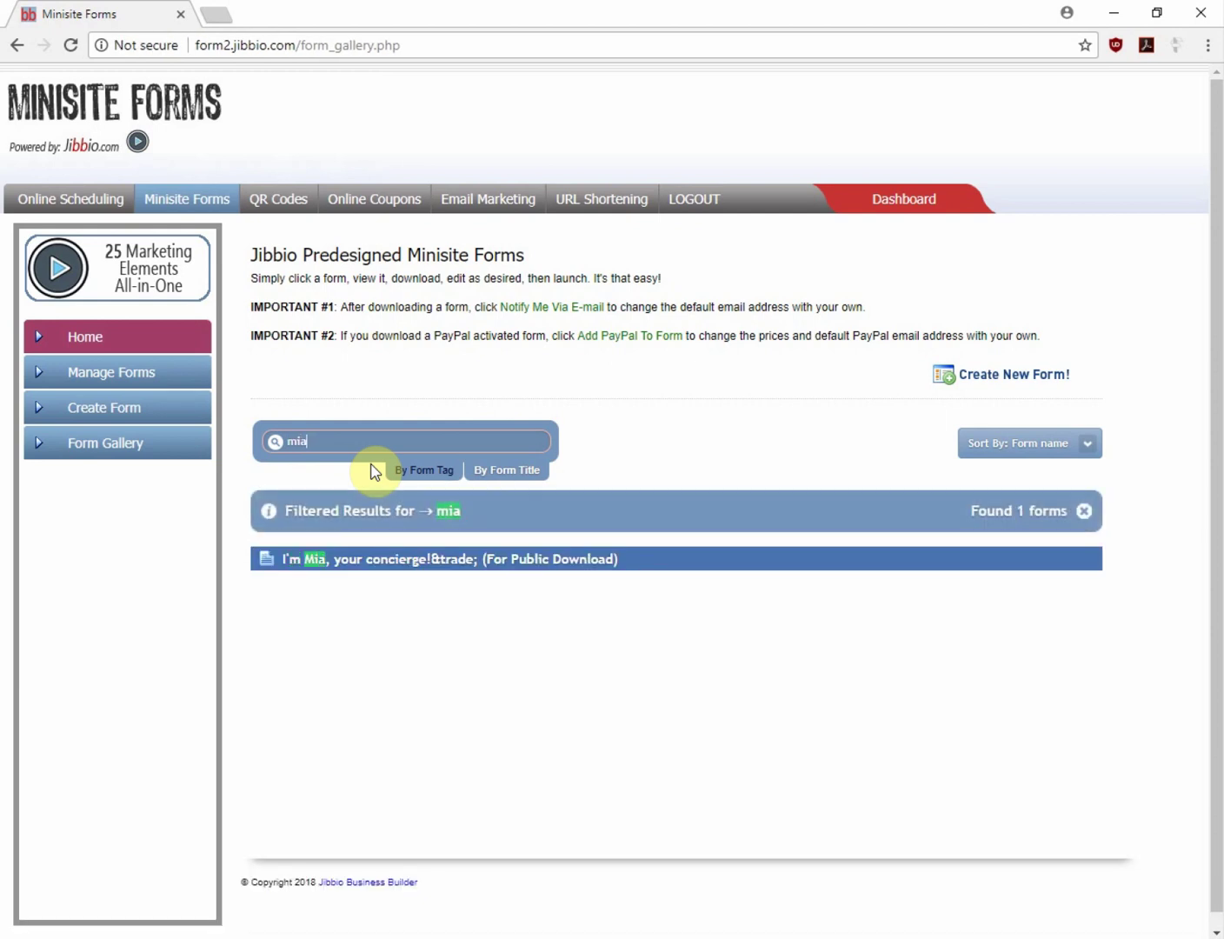
click(339, 569)
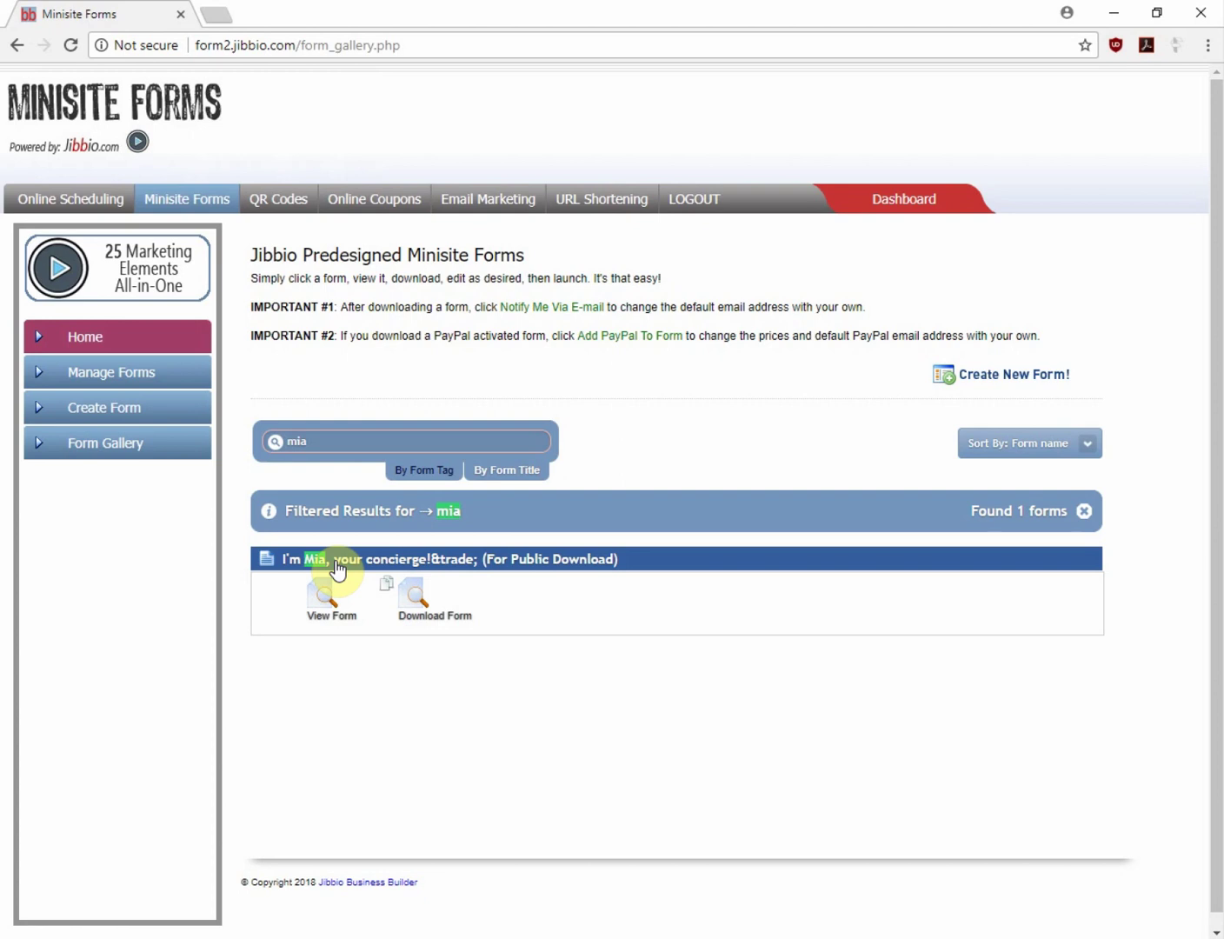
click(327, 600)
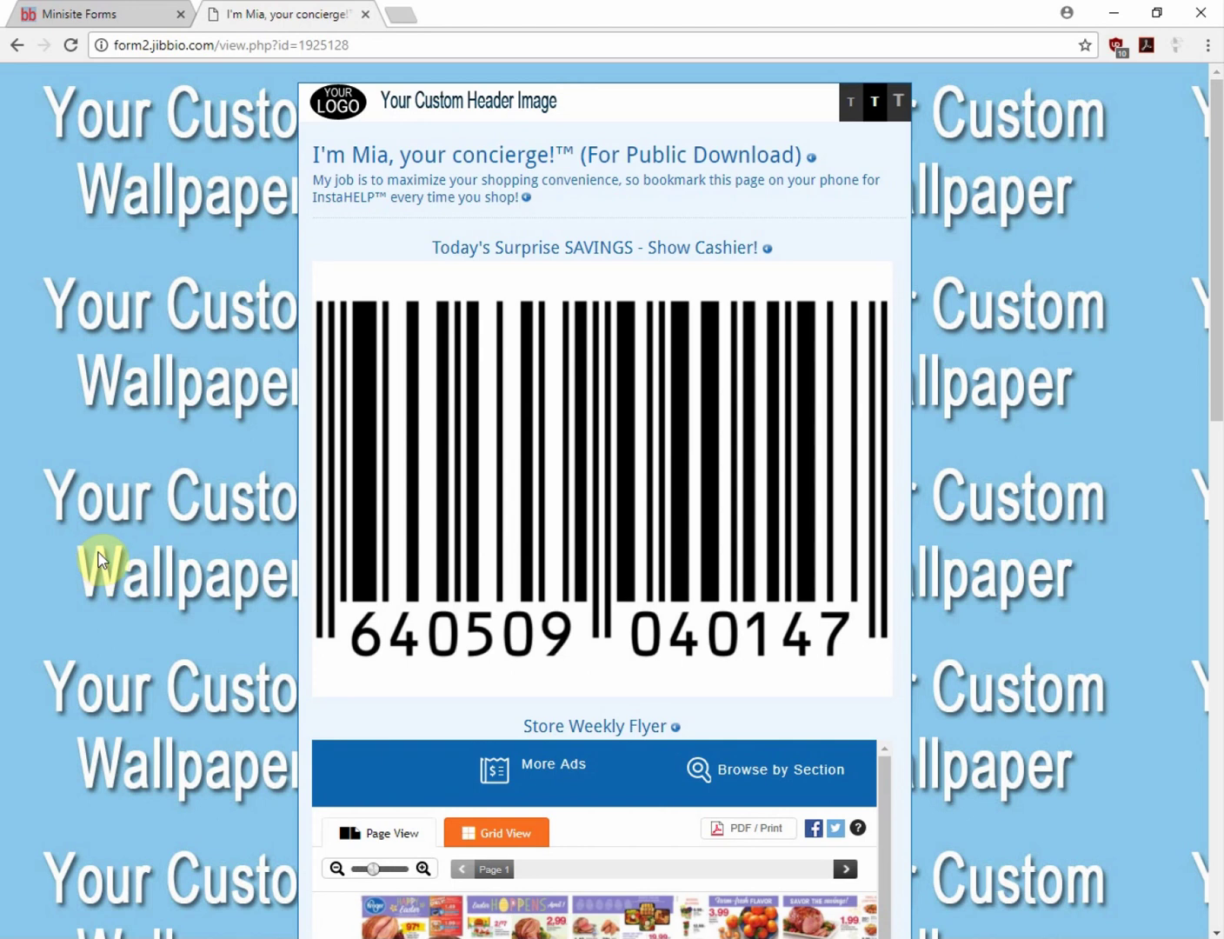
Scroll through the concierge preview's barcode, flyer, flash-sale and feedback fields
scroll(102, 559, down, 3)
scroll(101, 560, down, 2)
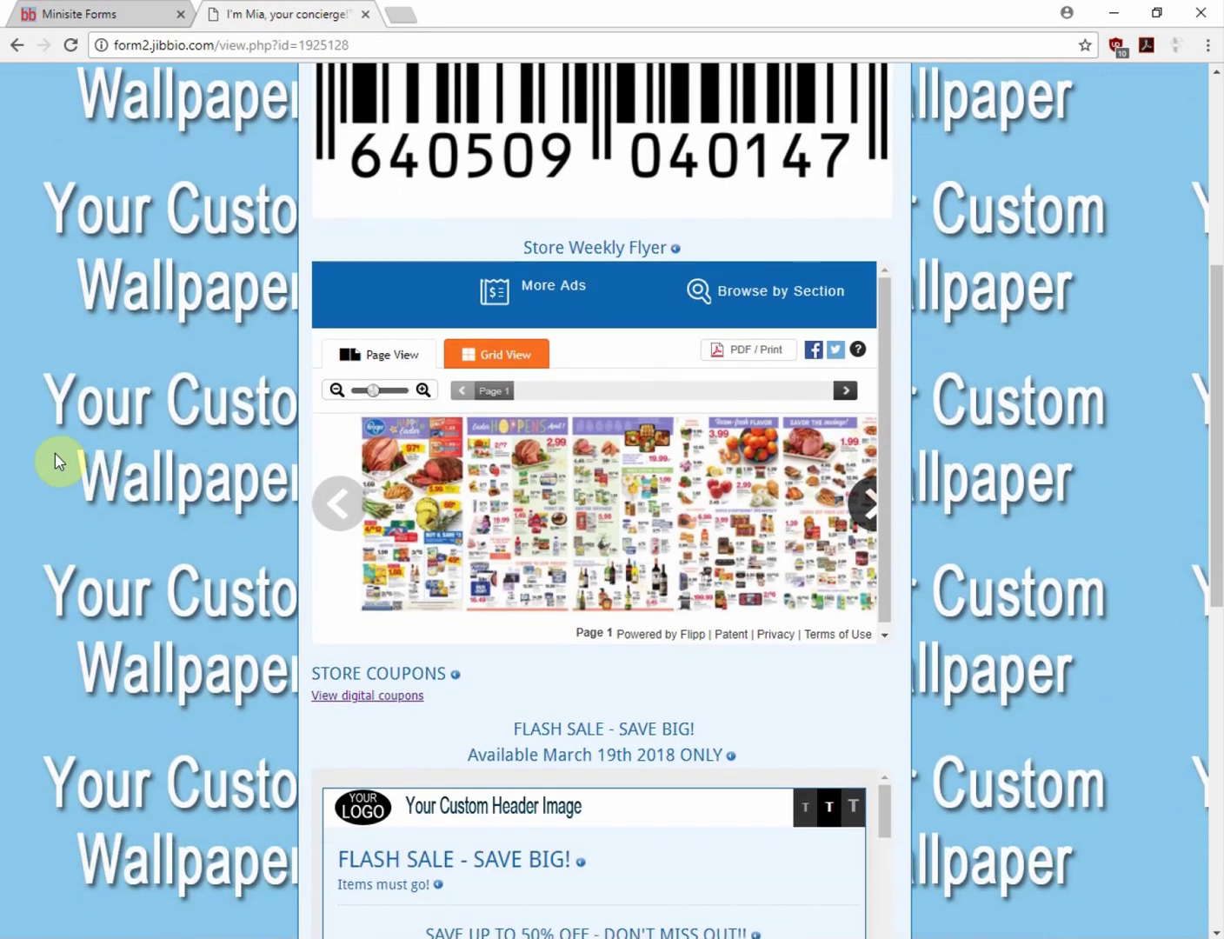
scroll(54, 460, down, 3)
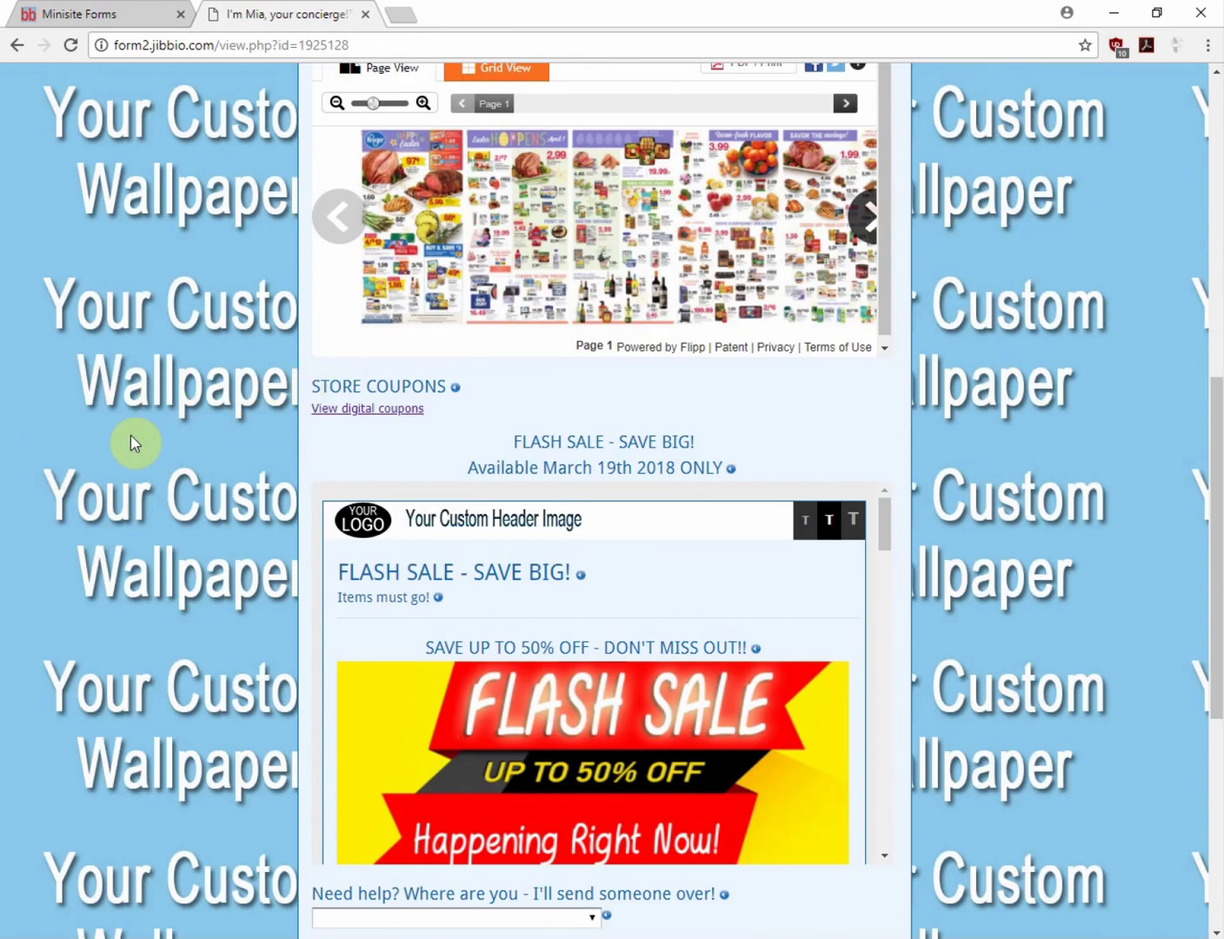
scroll(135, 443, down, 2)
scroll(806, 436, down, 5)
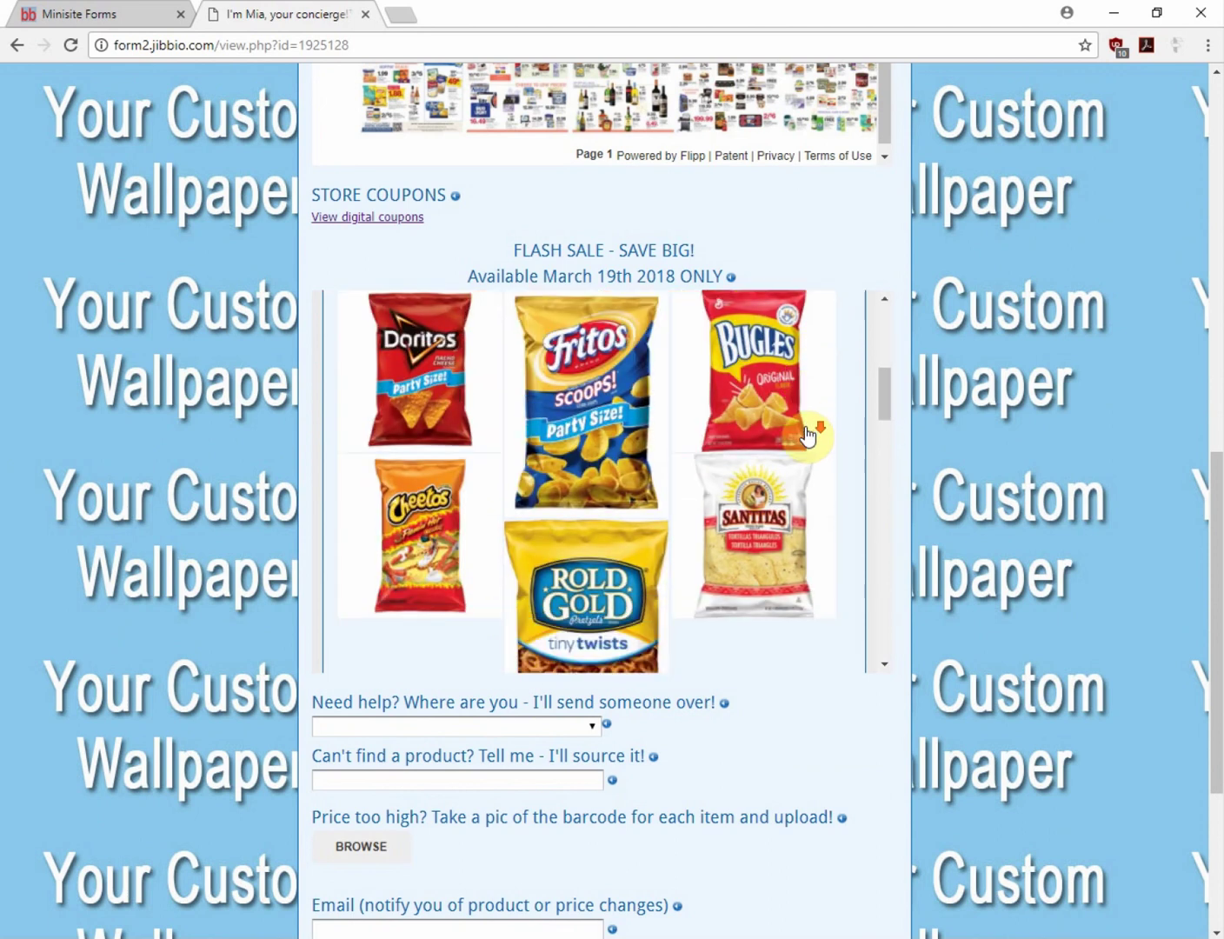
scroll(799, 430, down, 10)
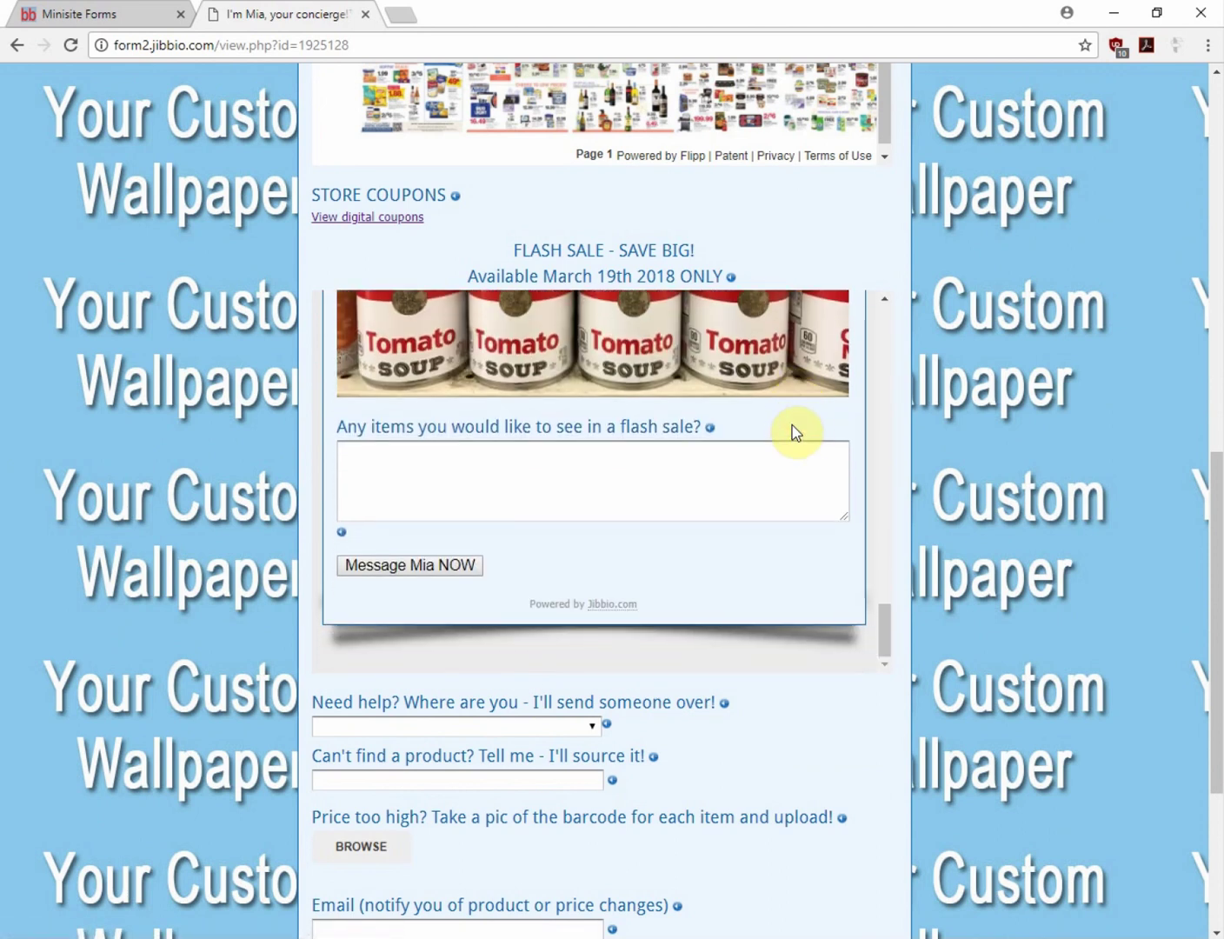
scroll(49, 650, down, 4)
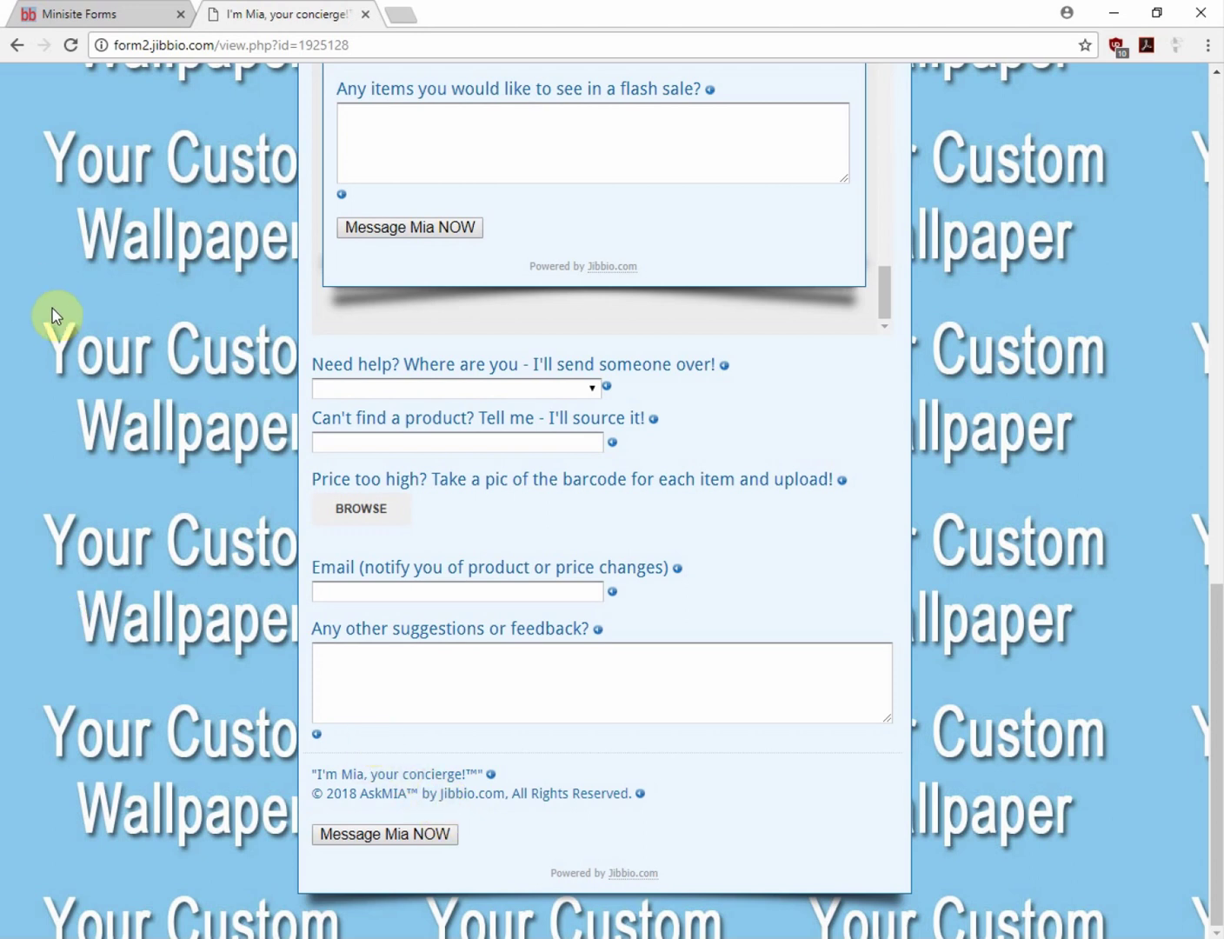
scroll(60, 334, up, 15)
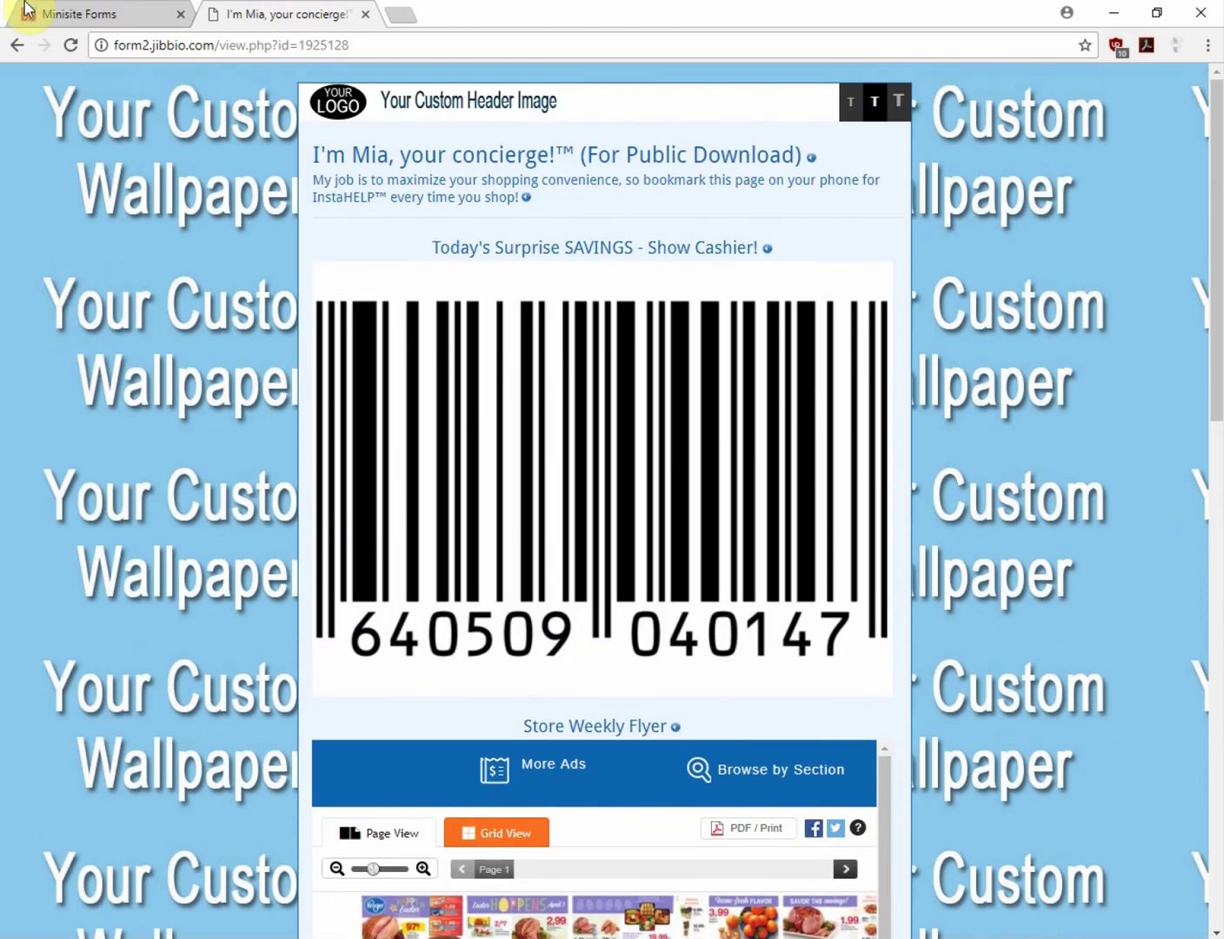
Close the concierge preview, download a copy of the form, and start a new gallery search
click(365, 15)
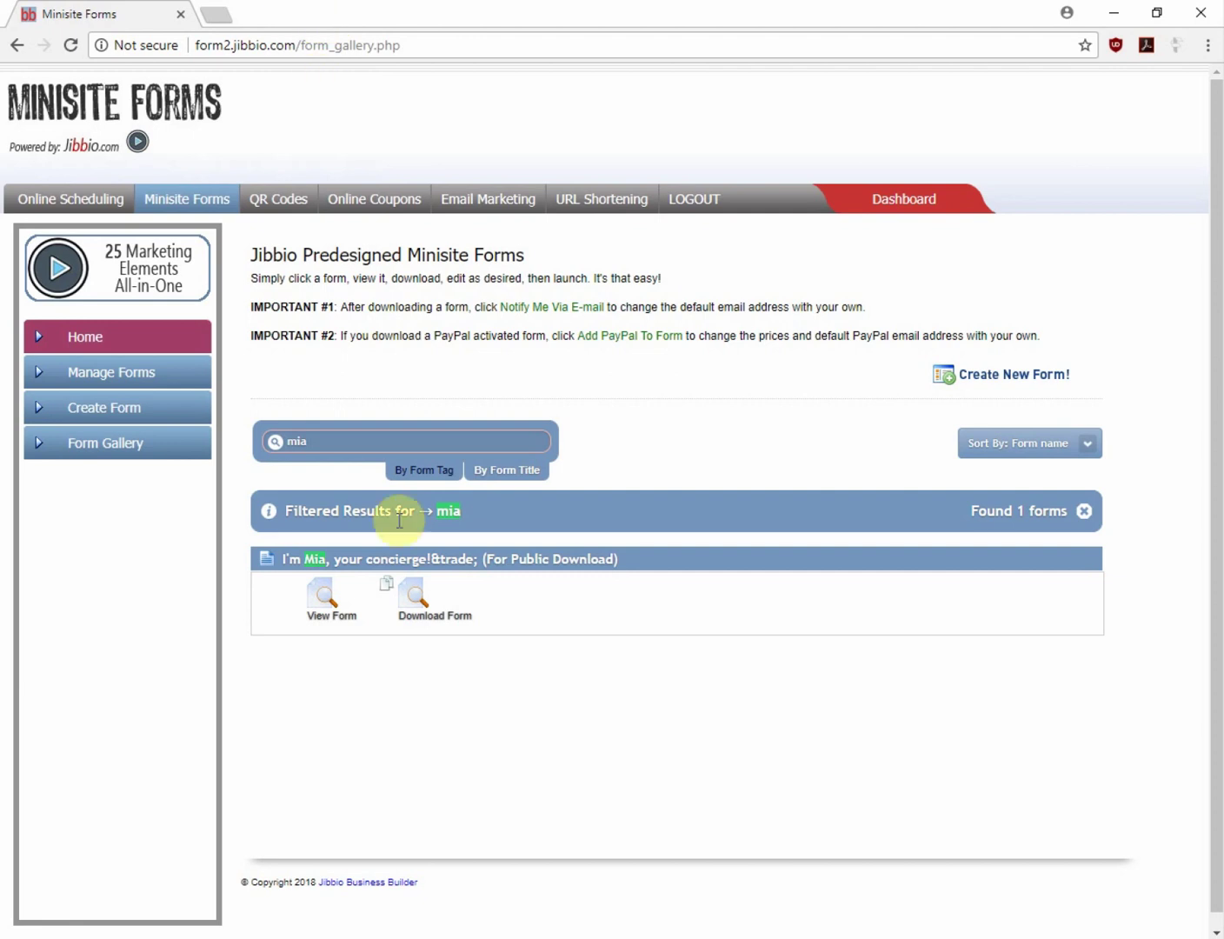
click(459, 617)
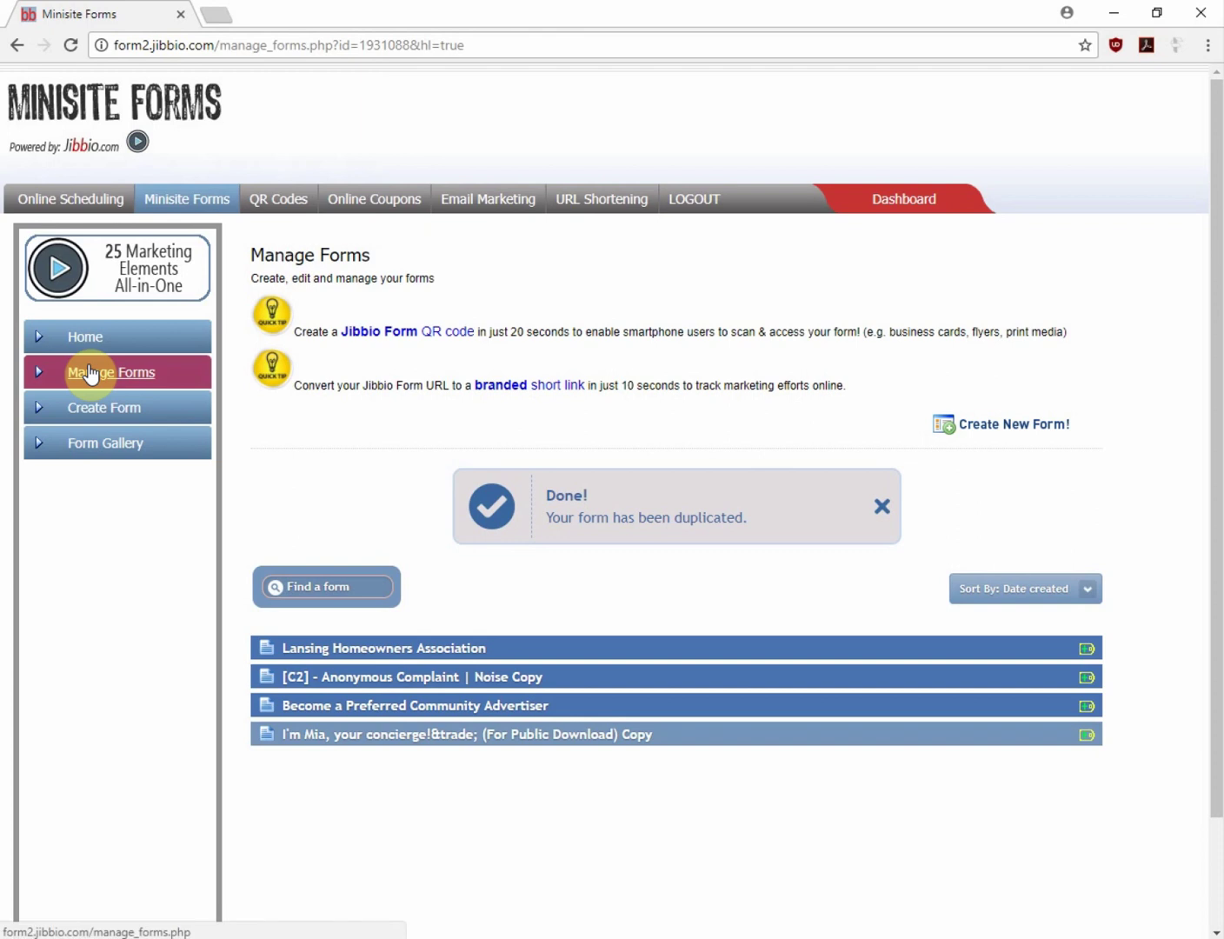
click(110, 446)
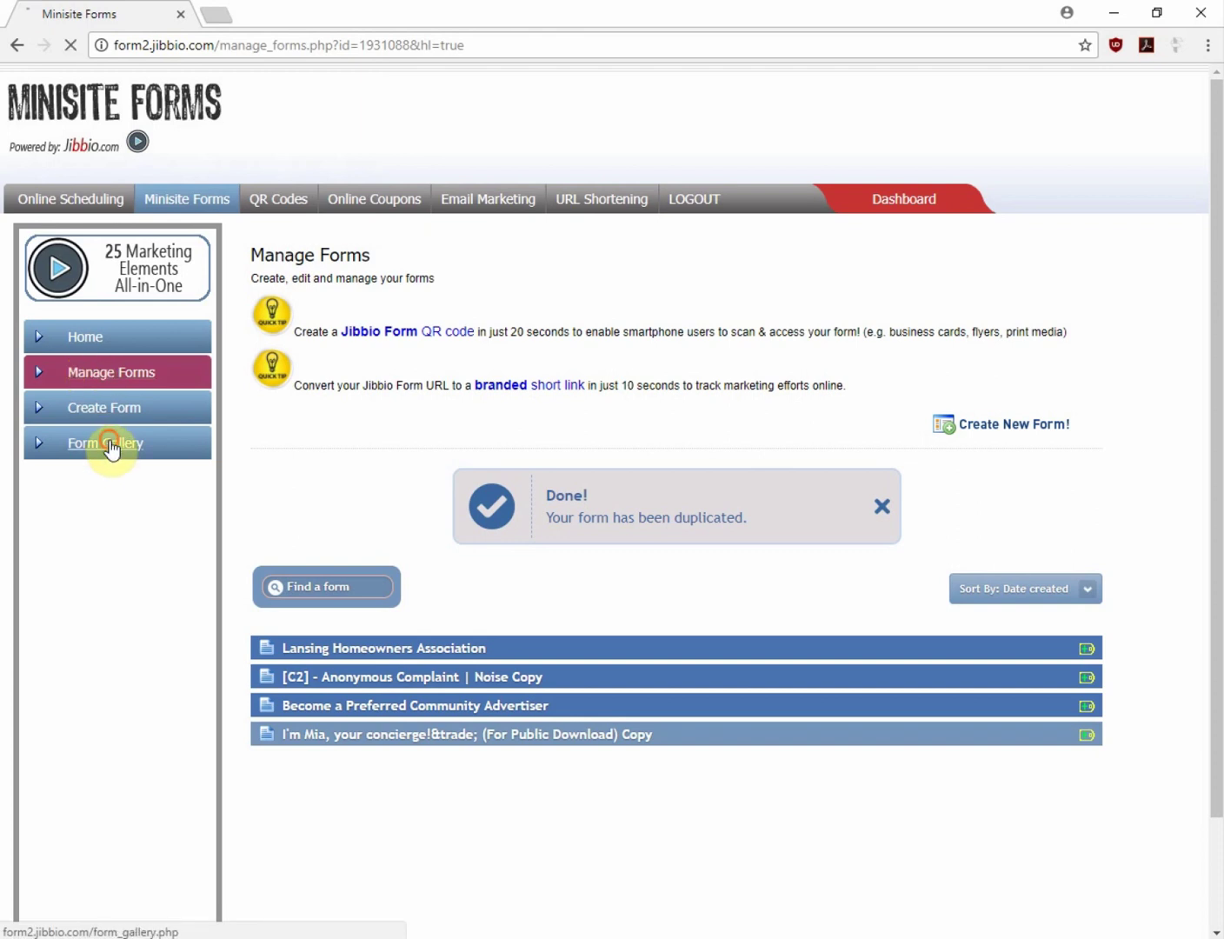
click(330, 438)
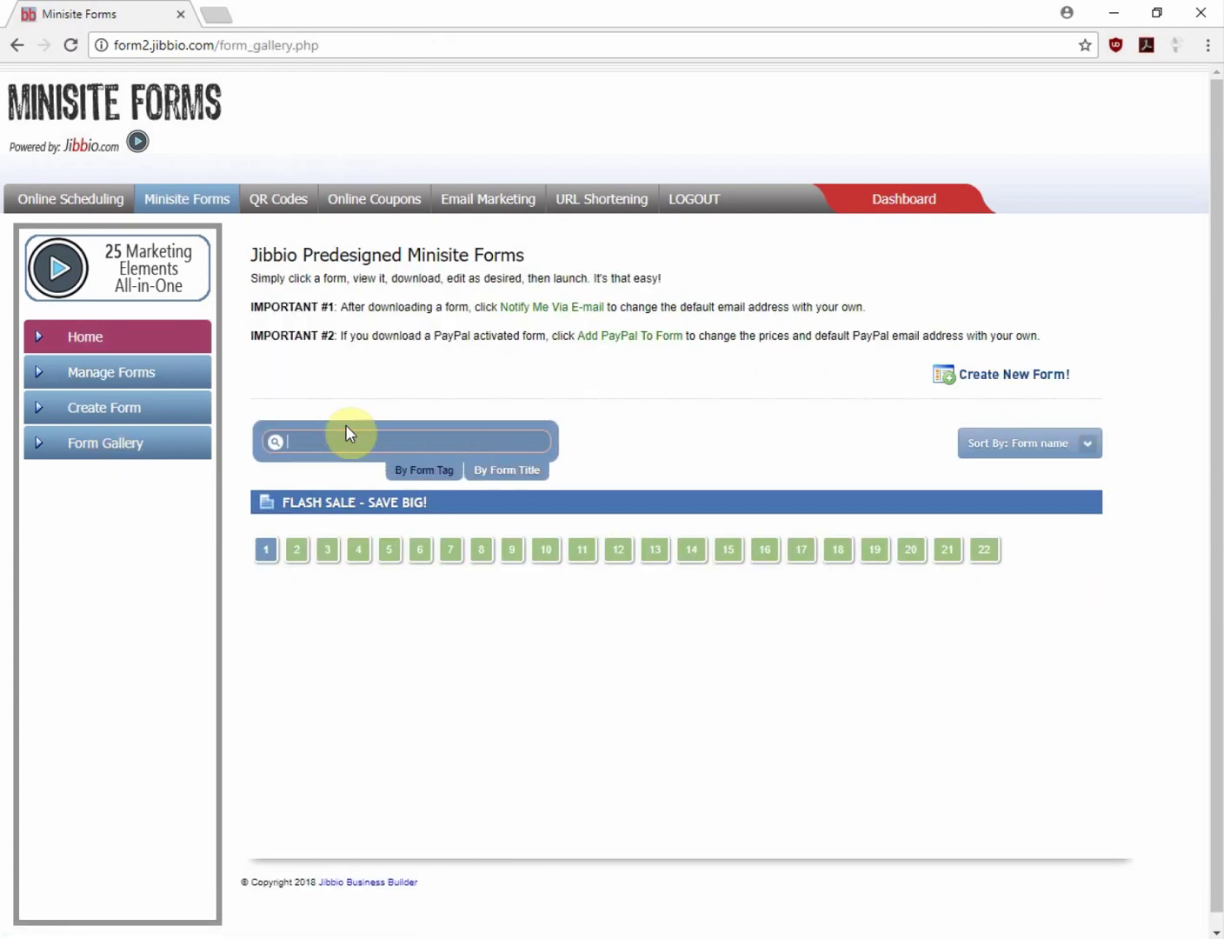
Search the gallery for 'flash' and preview the 'FLASH SALE - SAVE BIG!' form
text(flash)
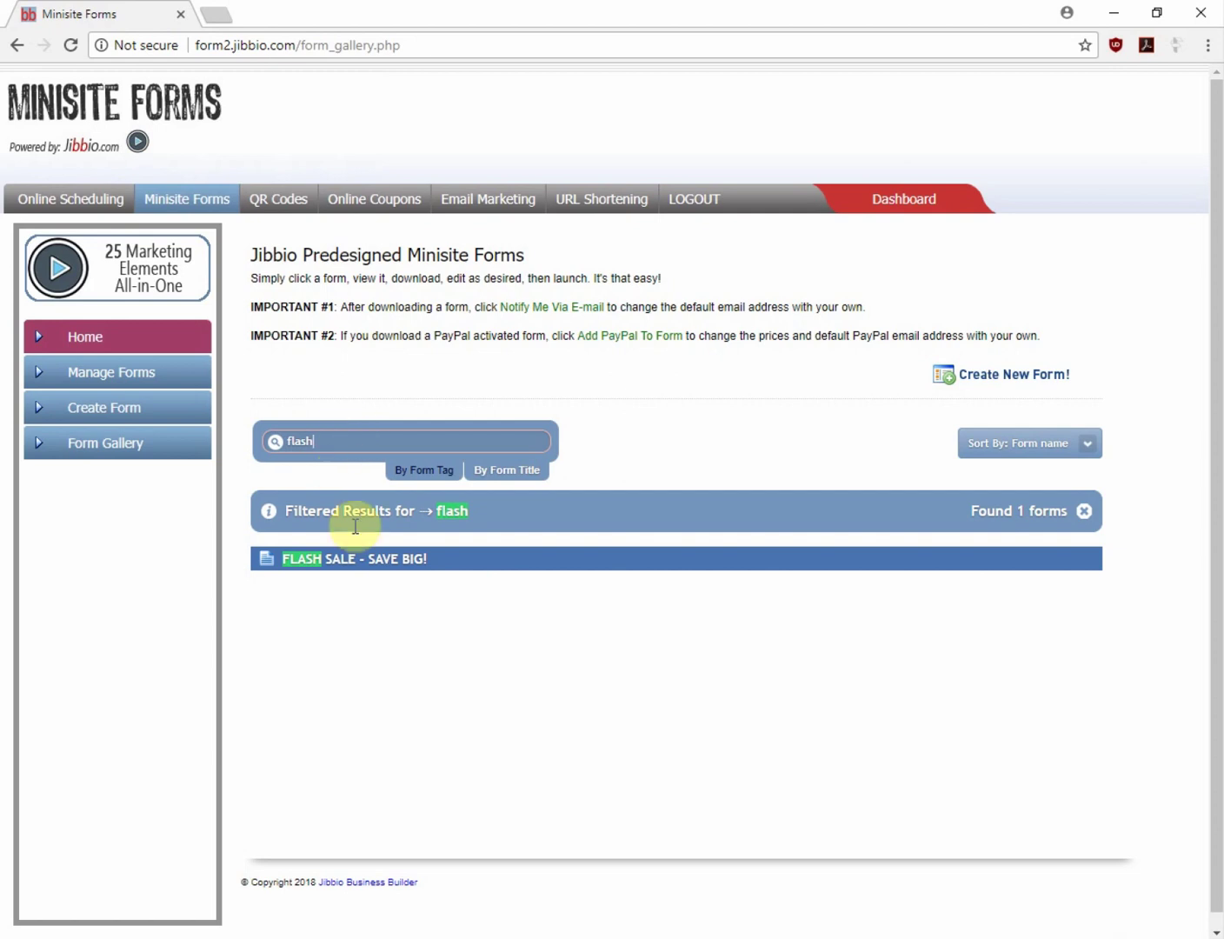
click(355, 570)
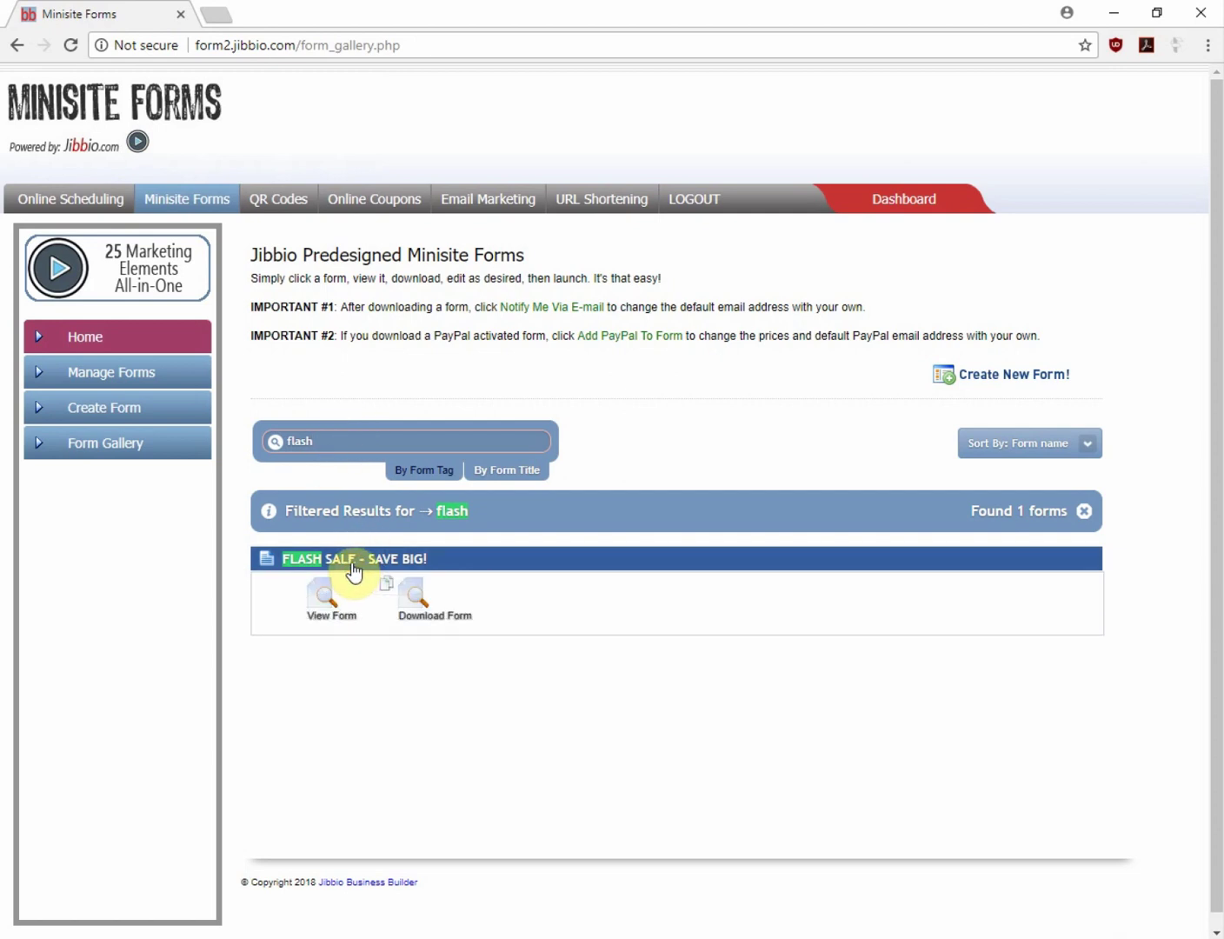
click(321, 617)
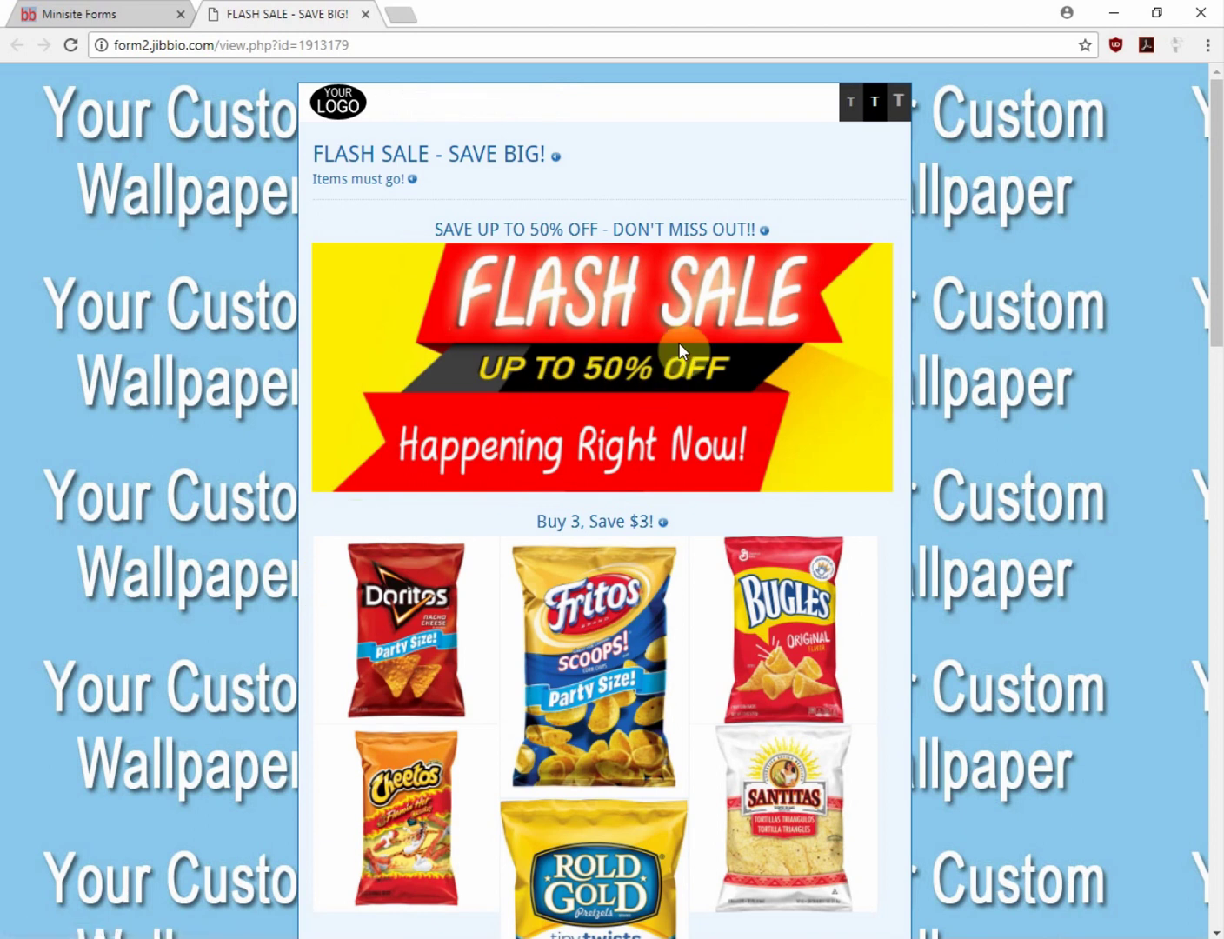
Browse the enlarged grocery product images, starting with Fritos, then close the FLASH SALE preview
scroll(682, 382, down, 3)
click(644, 358)
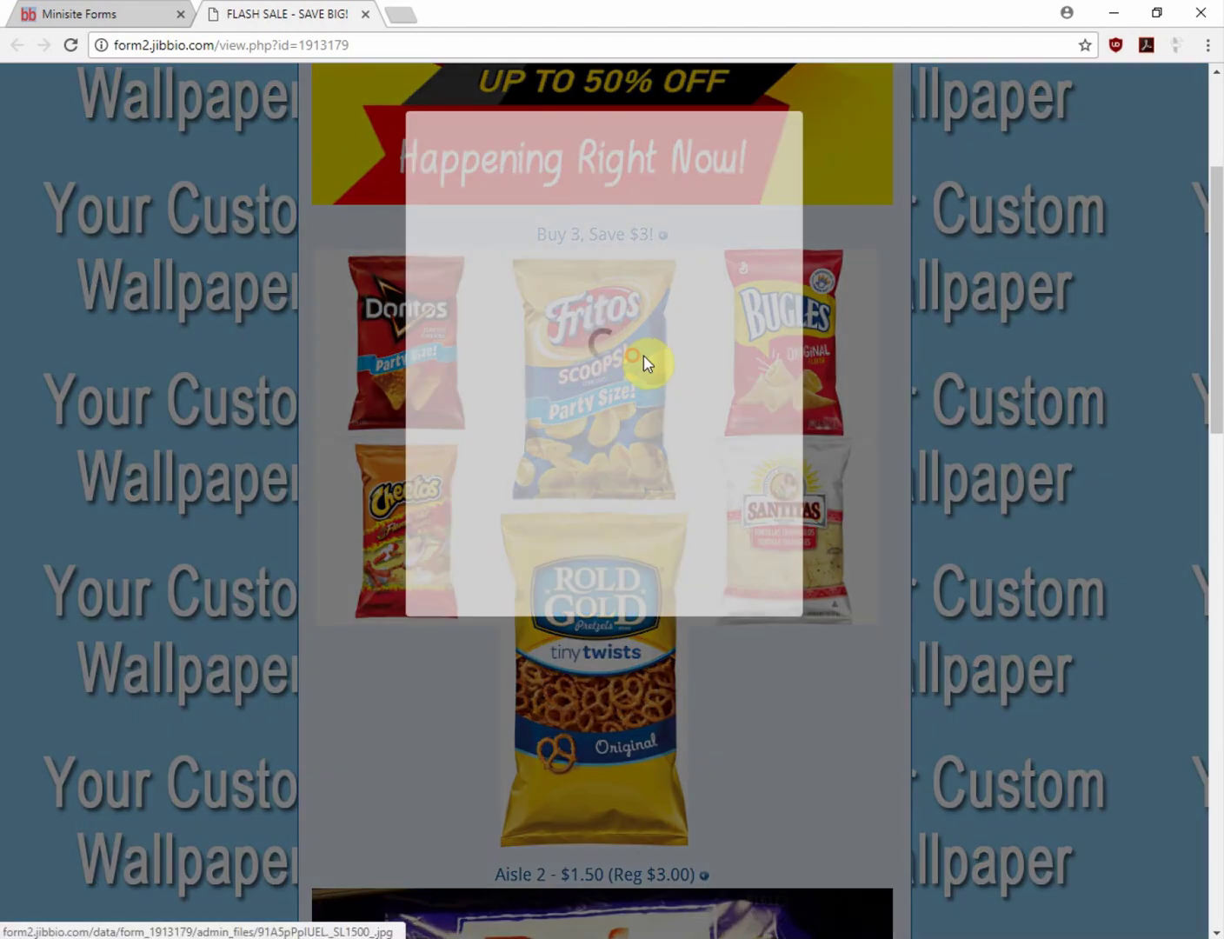
click(843, 482)
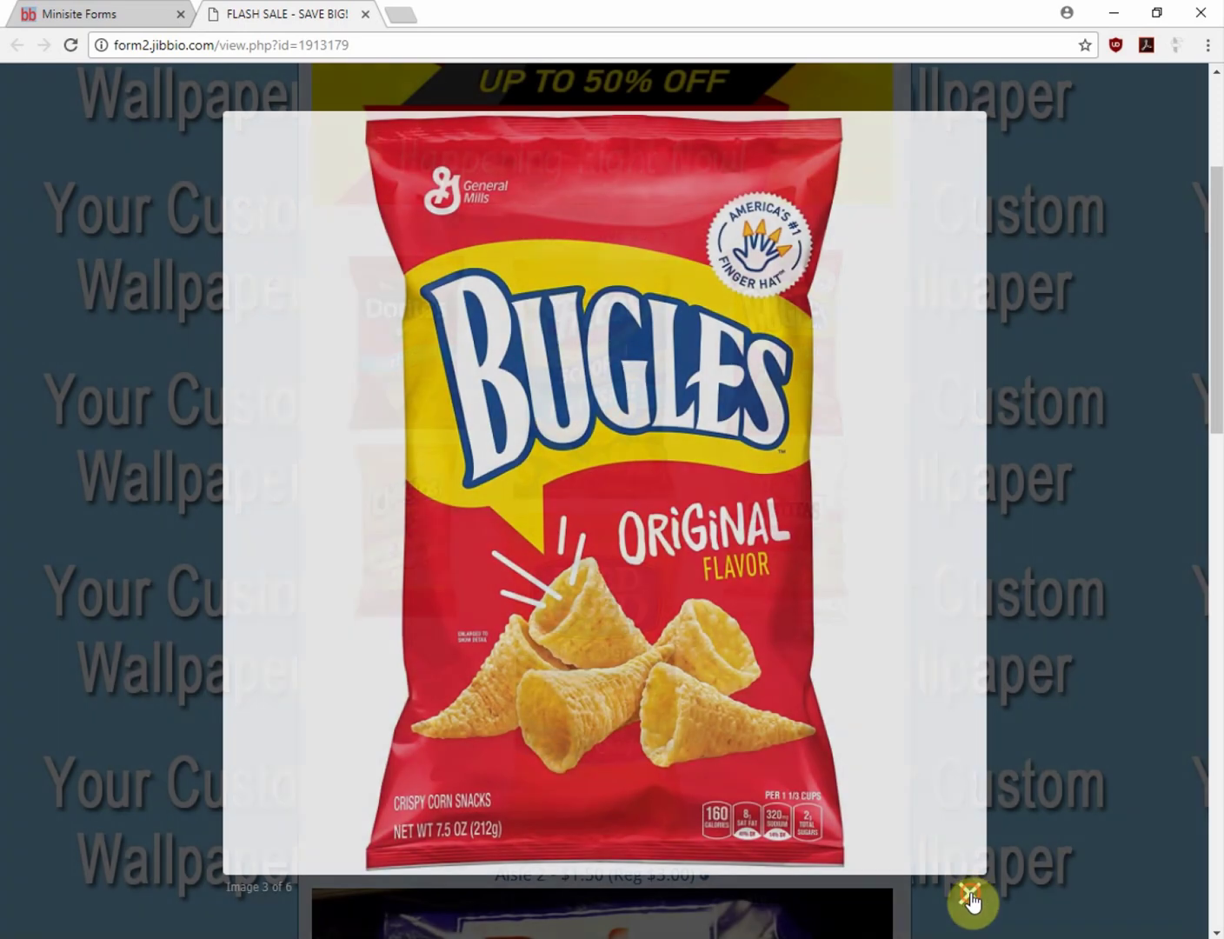
click(971, 897)
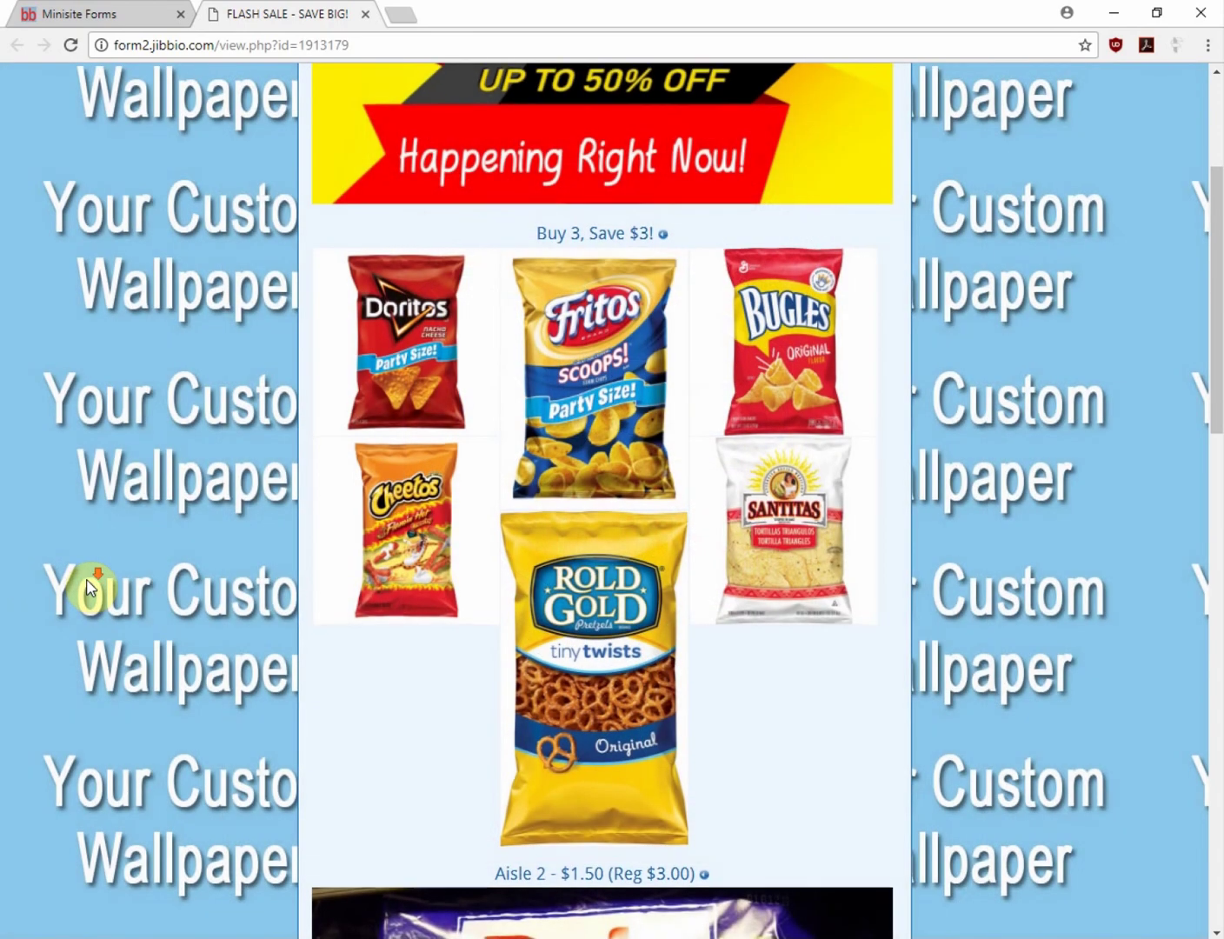
scroll(88, 581, down, 6)
scroll(82, 566, down, 12)
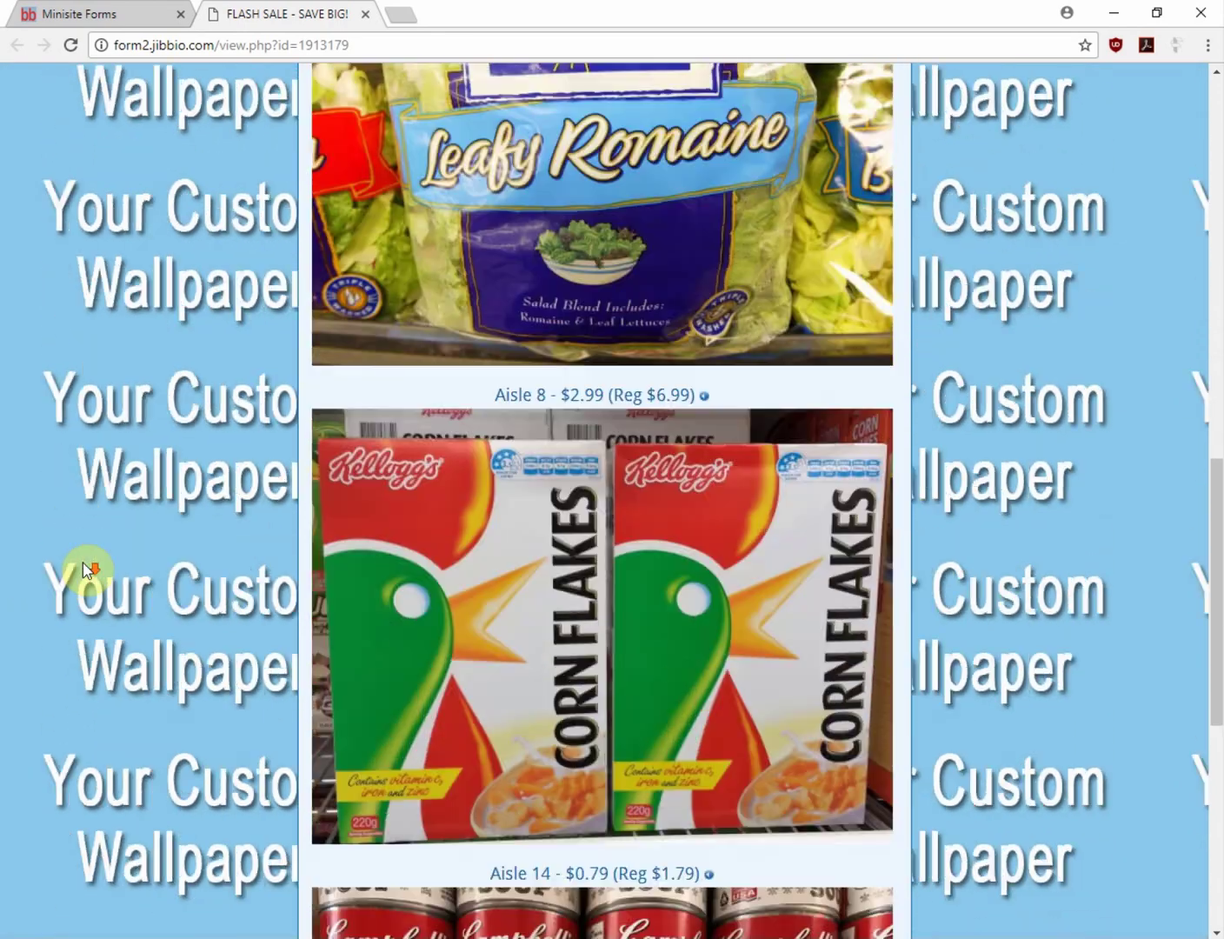
scroll(83, 566, up, 7)
scroll(82, 563, up, 12)
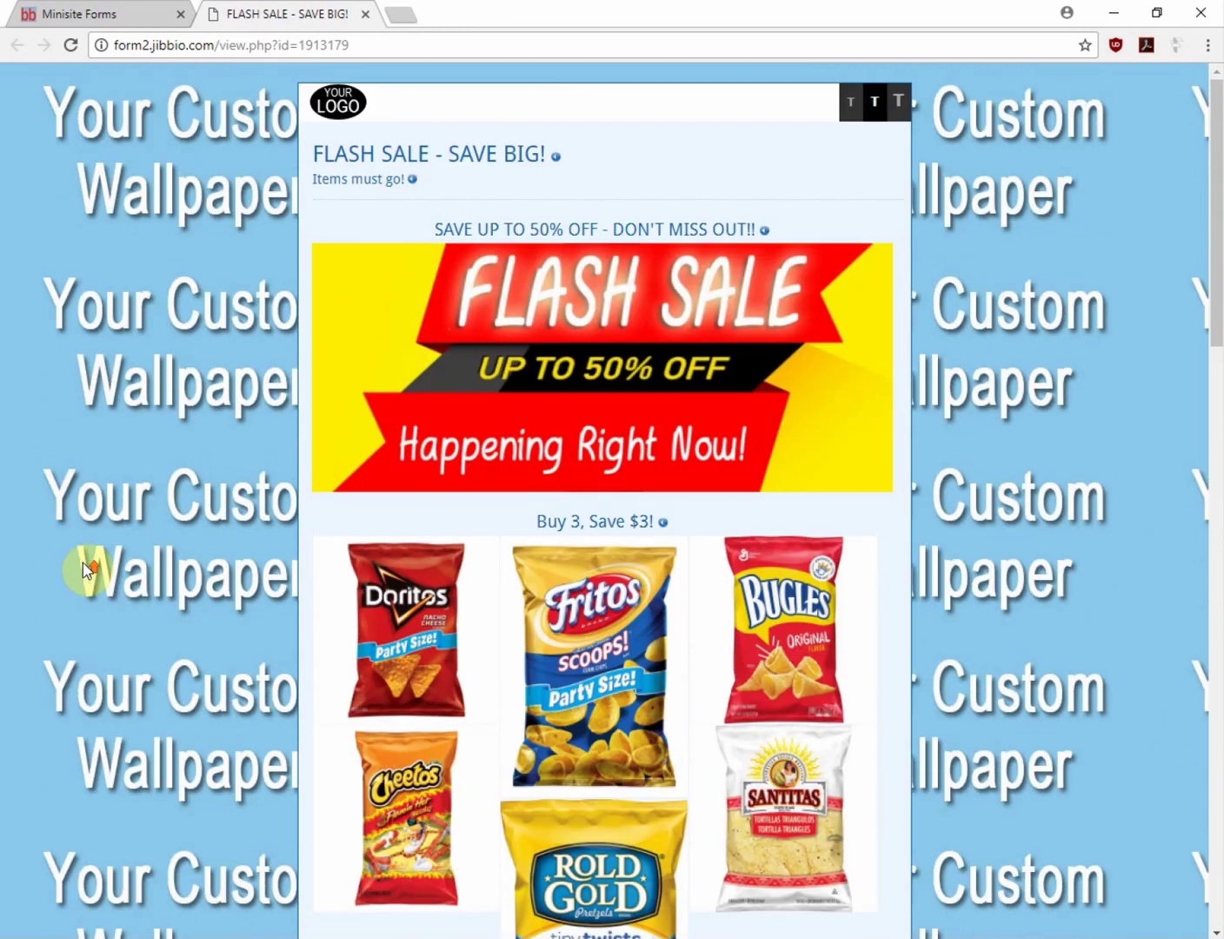
click(366, 14)
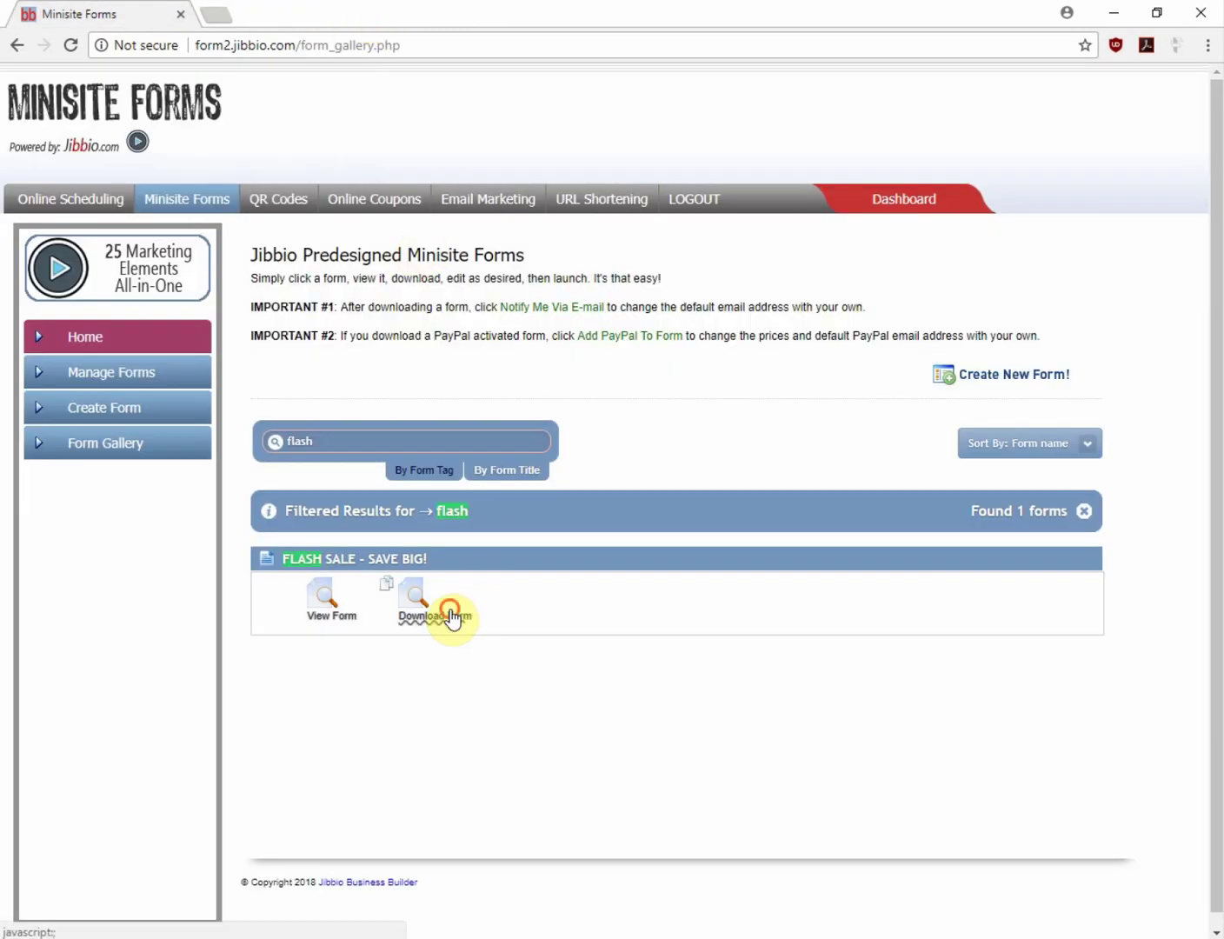
Copy the FLASH SALE form, view the copied concierge form's public page and URL, then return
click(449, 612)
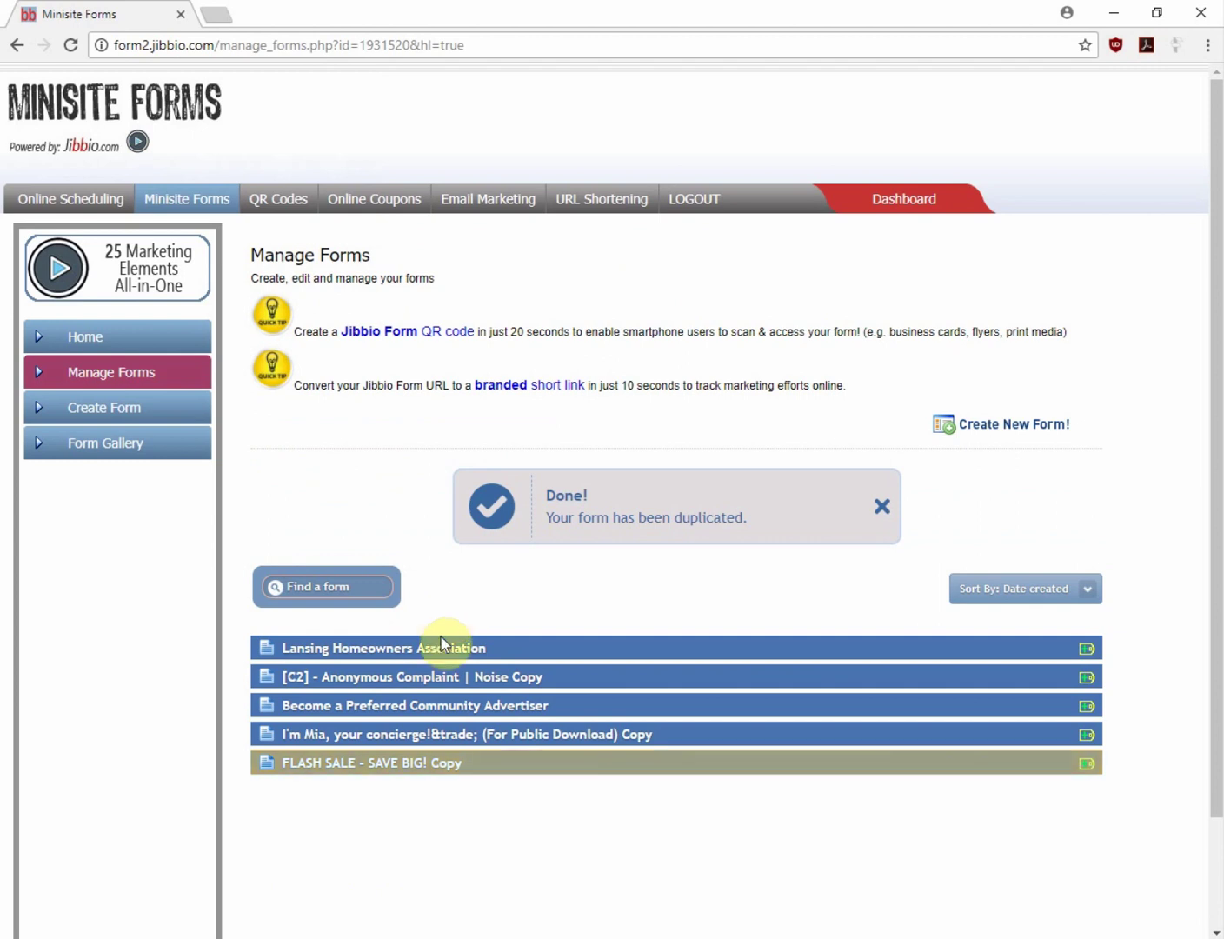
click(330, 738)
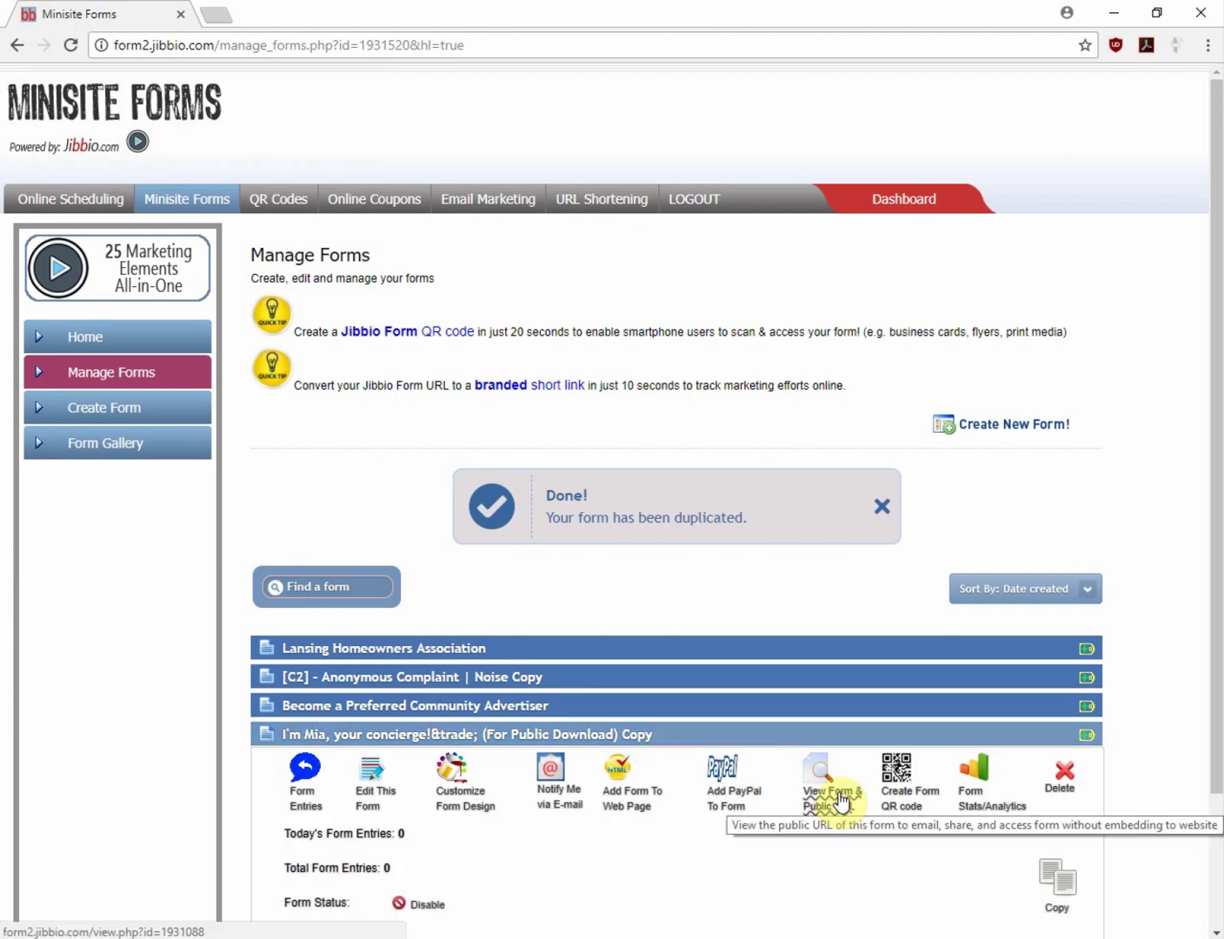
click(837, 799)
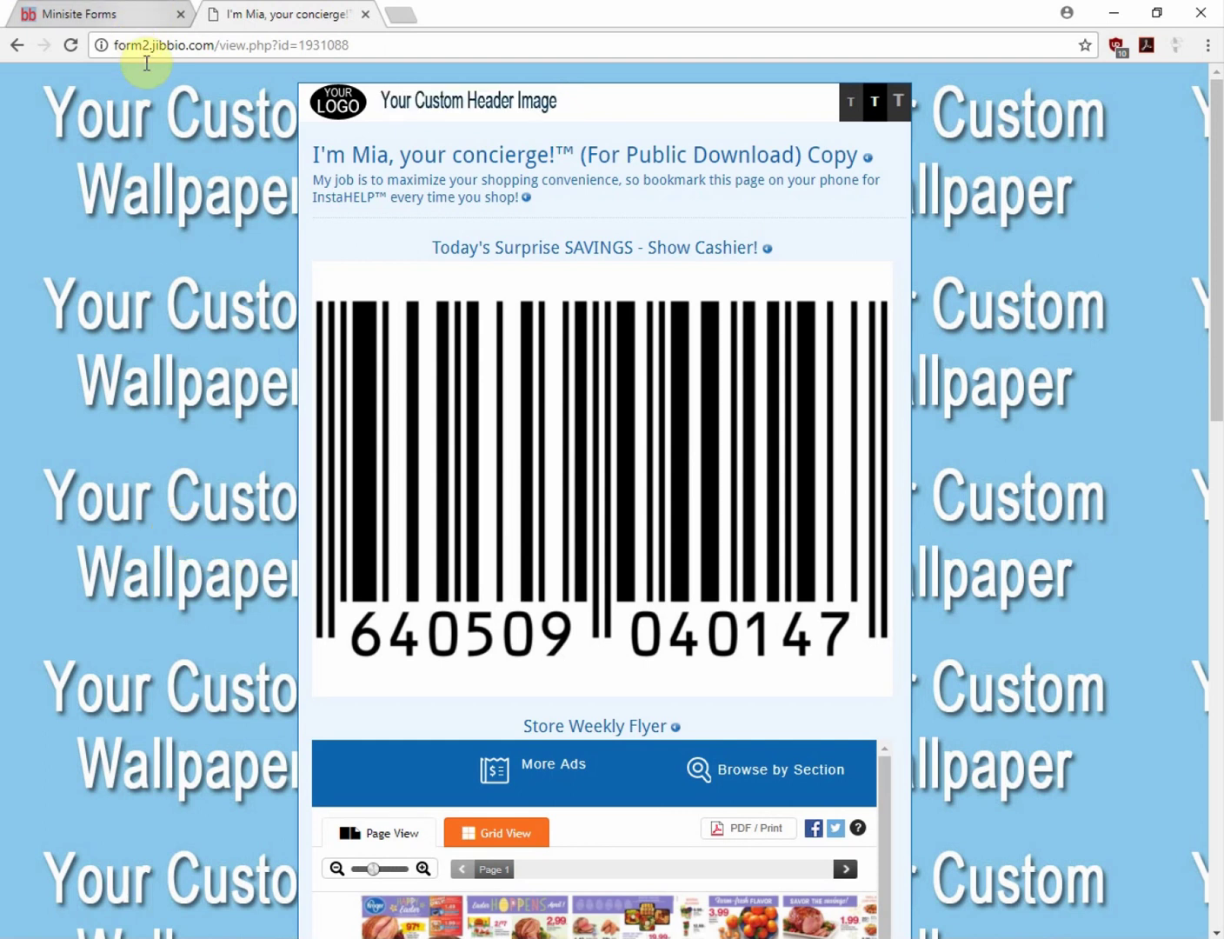
click(359, 44)
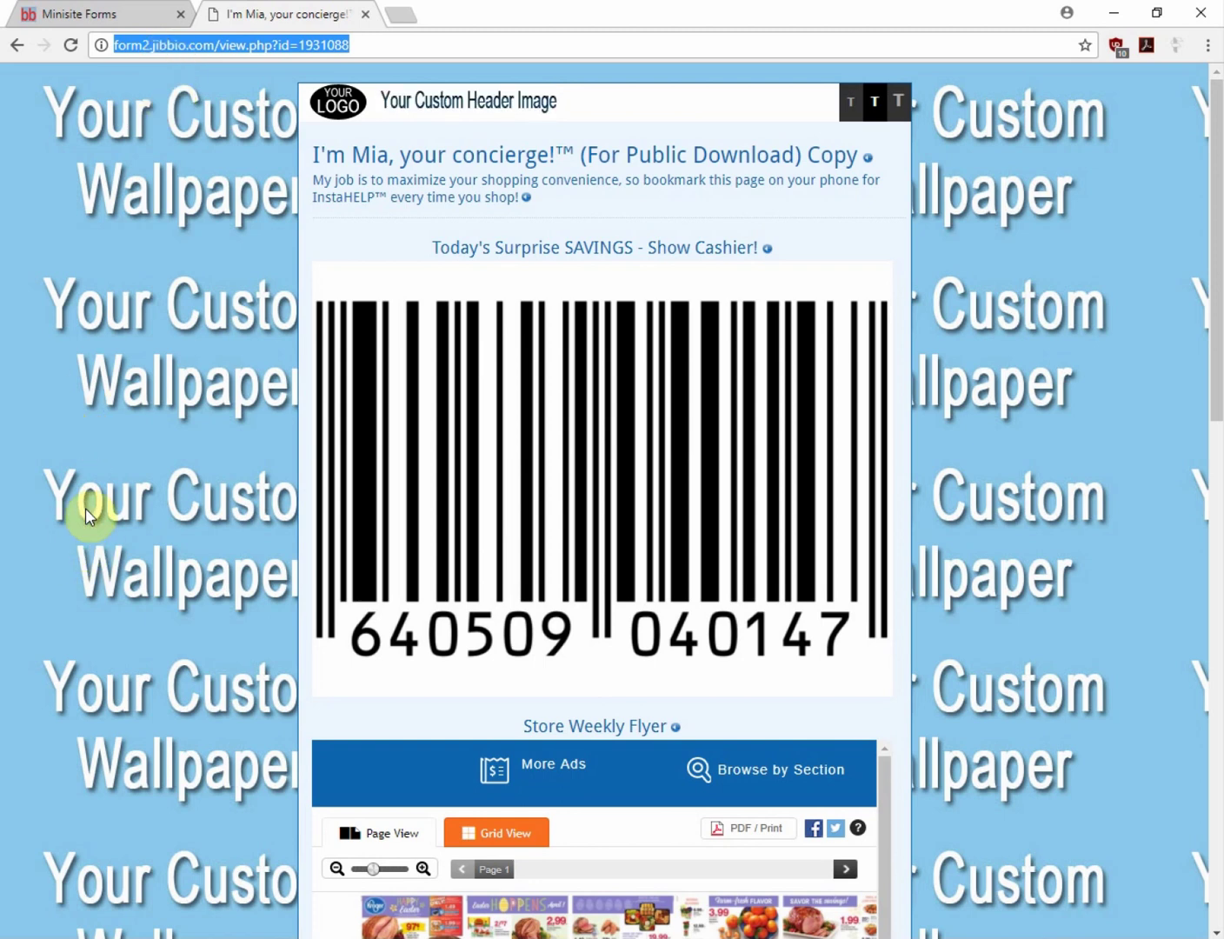
scroll(85, 511, down, 10)
scroll(78, 500, up, 10)
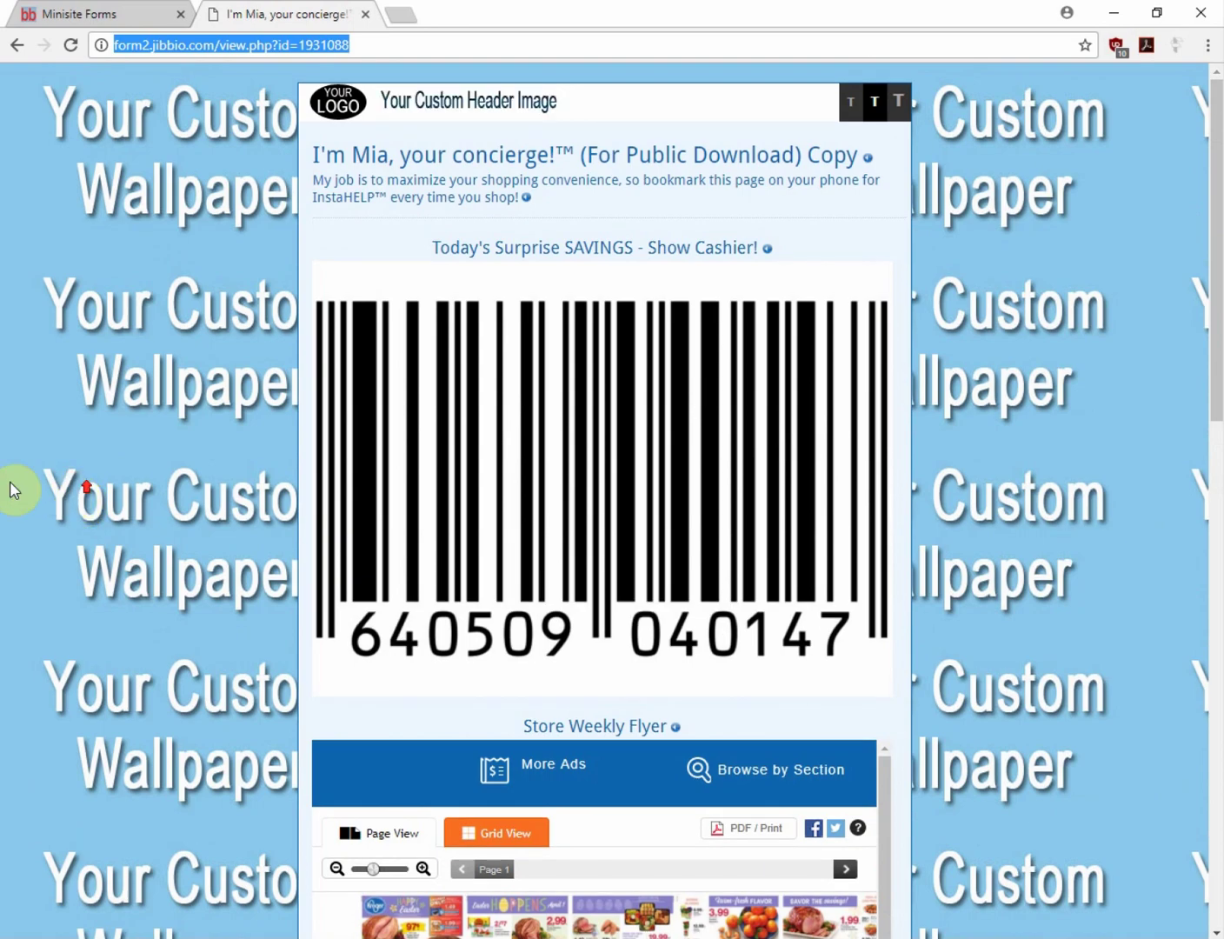
click(49, 14)
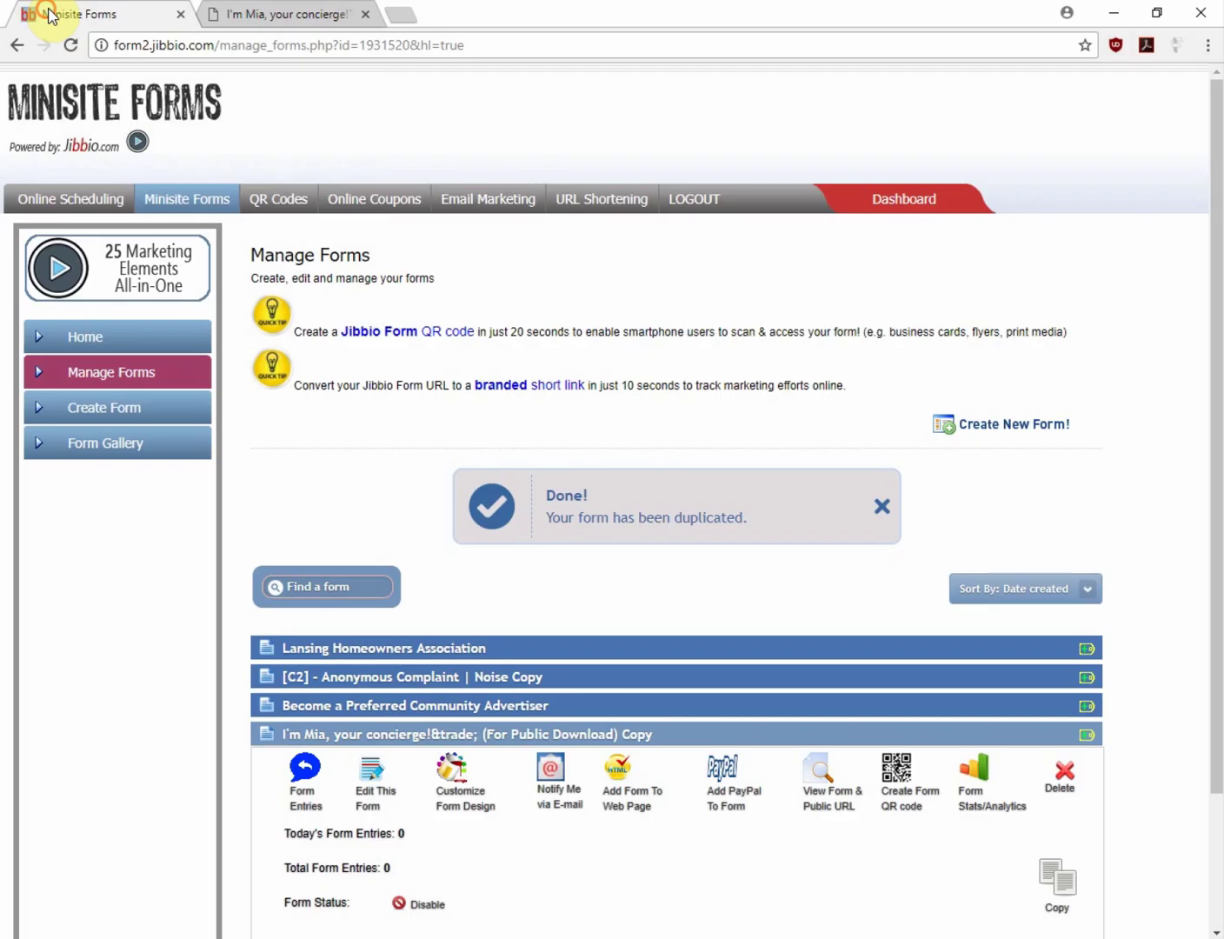
Remove '(For Public Download) Copy' from the copied form's title, leaving 'I'm Mia, your concierge!™'
click(375, 798)
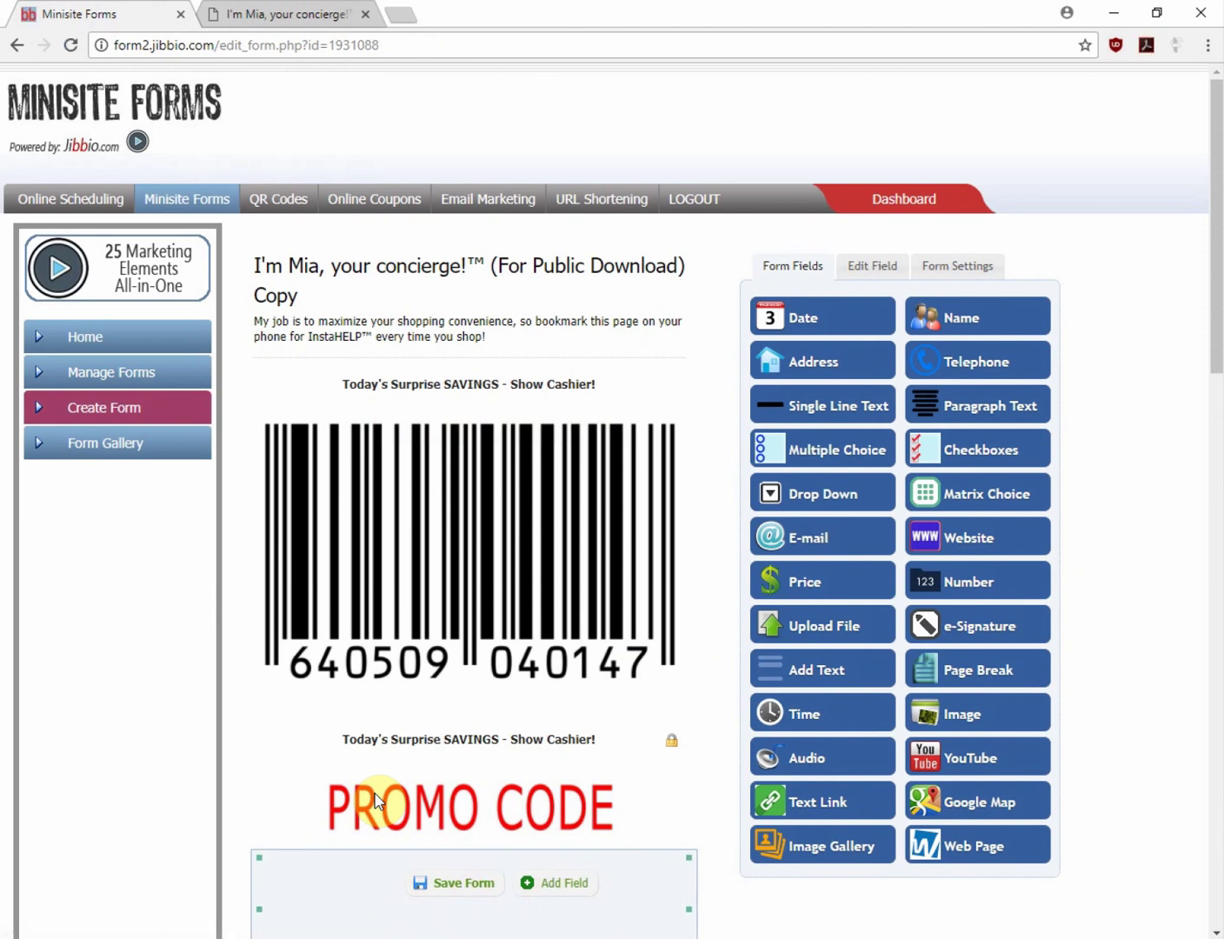
click(433, 272)
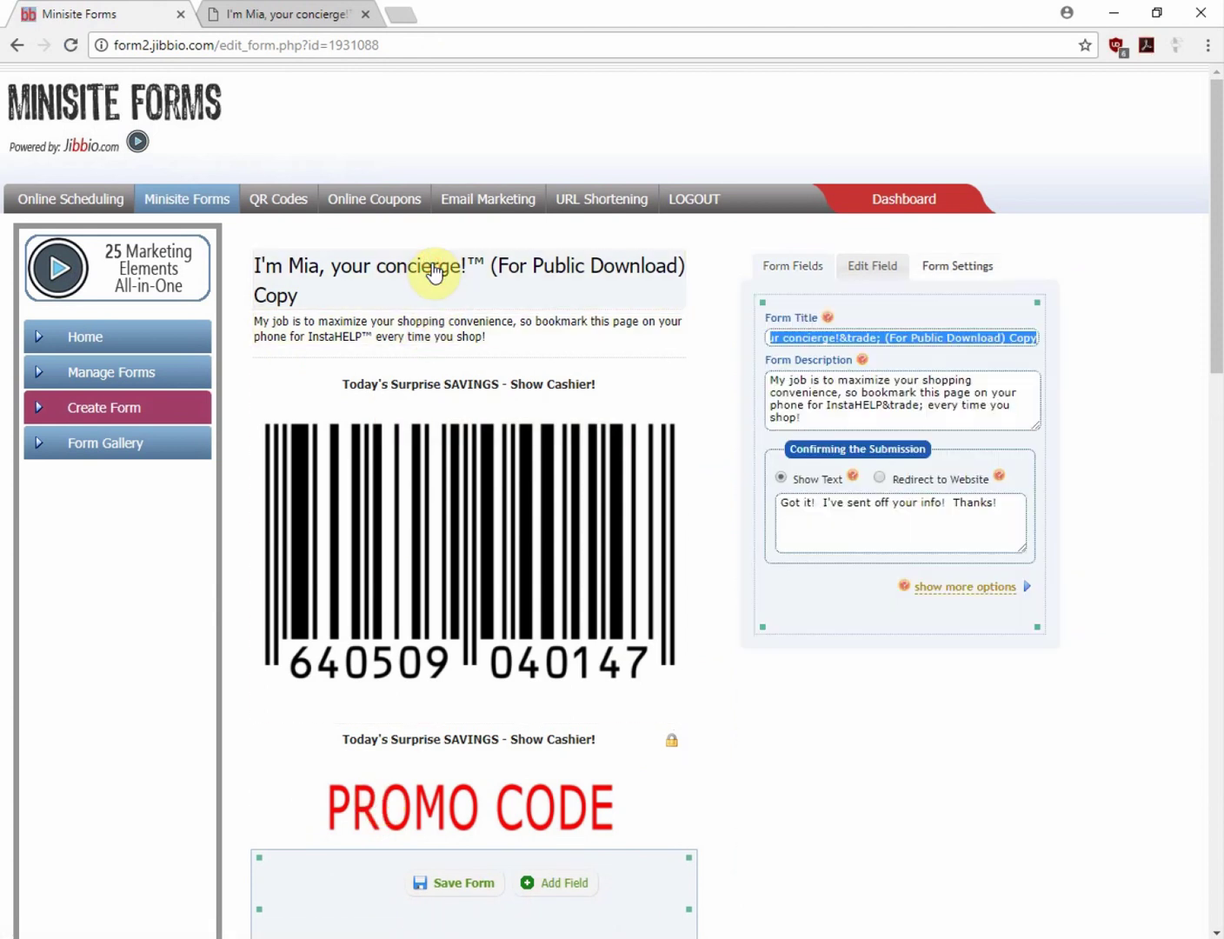
click(940, 337)
click(883, 337)
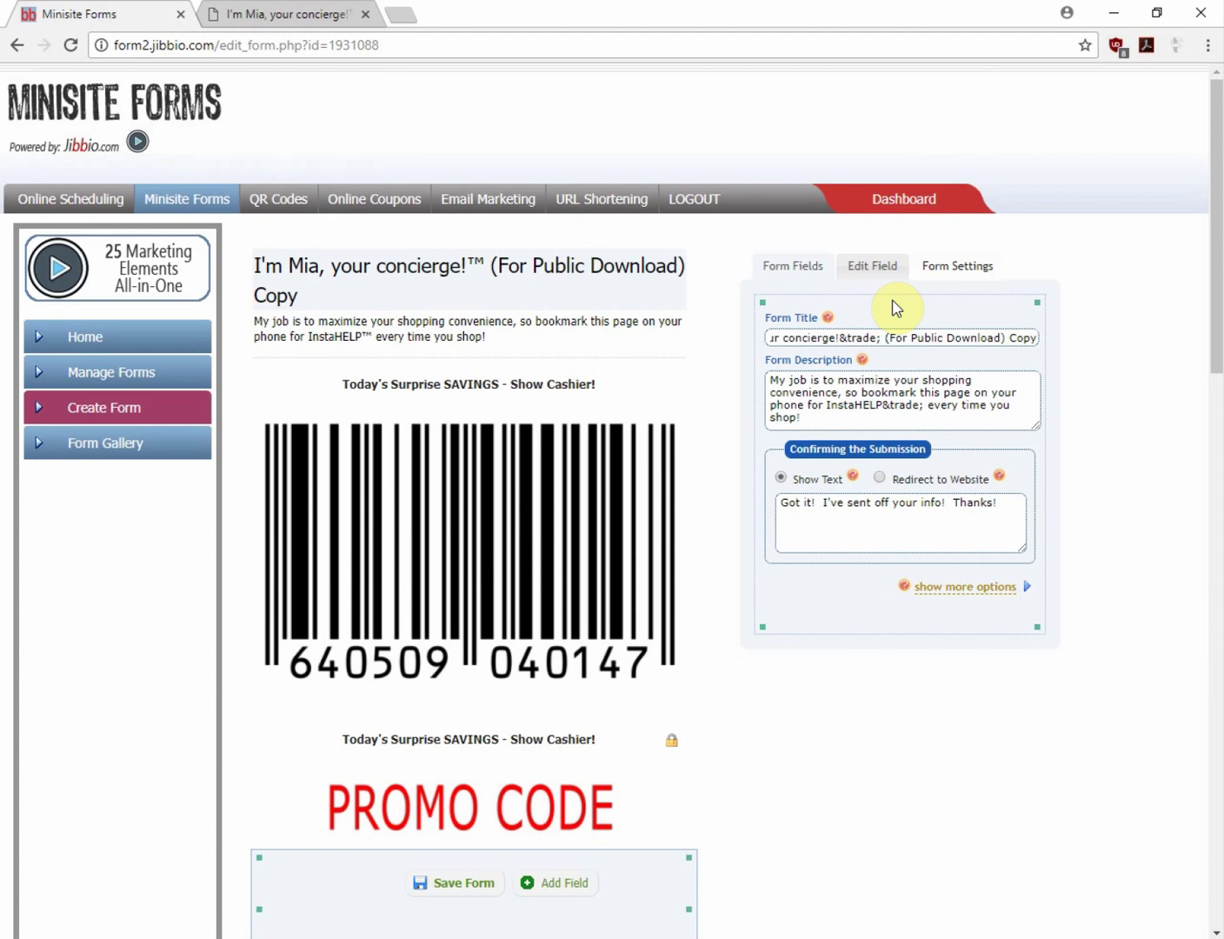
key(Delete)
key(Delete)
key(Delete)
key(Delete)
key(Delete)
key(Delete)
key(Delete)
key(Delete)
key(Delete)
key(Delete)
key(Delete)
key(Delete)
key(Delete)
key(Delete)
key(Delete)
key(Delete)
key(Delete)
key(Delete)
key(Delete)
key(Delete)
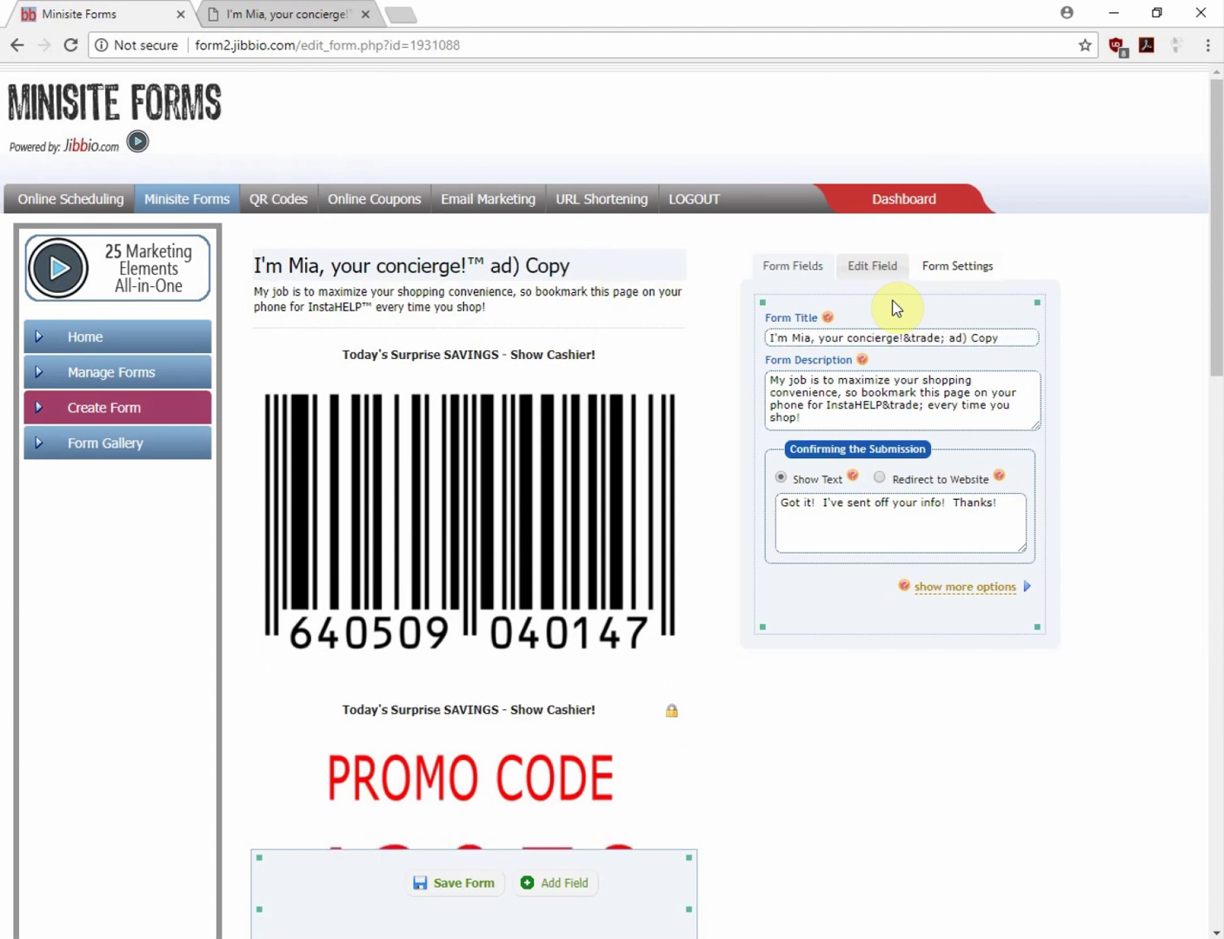
key(Delete)
key(Delete)
key(Delete)
key(Delete)
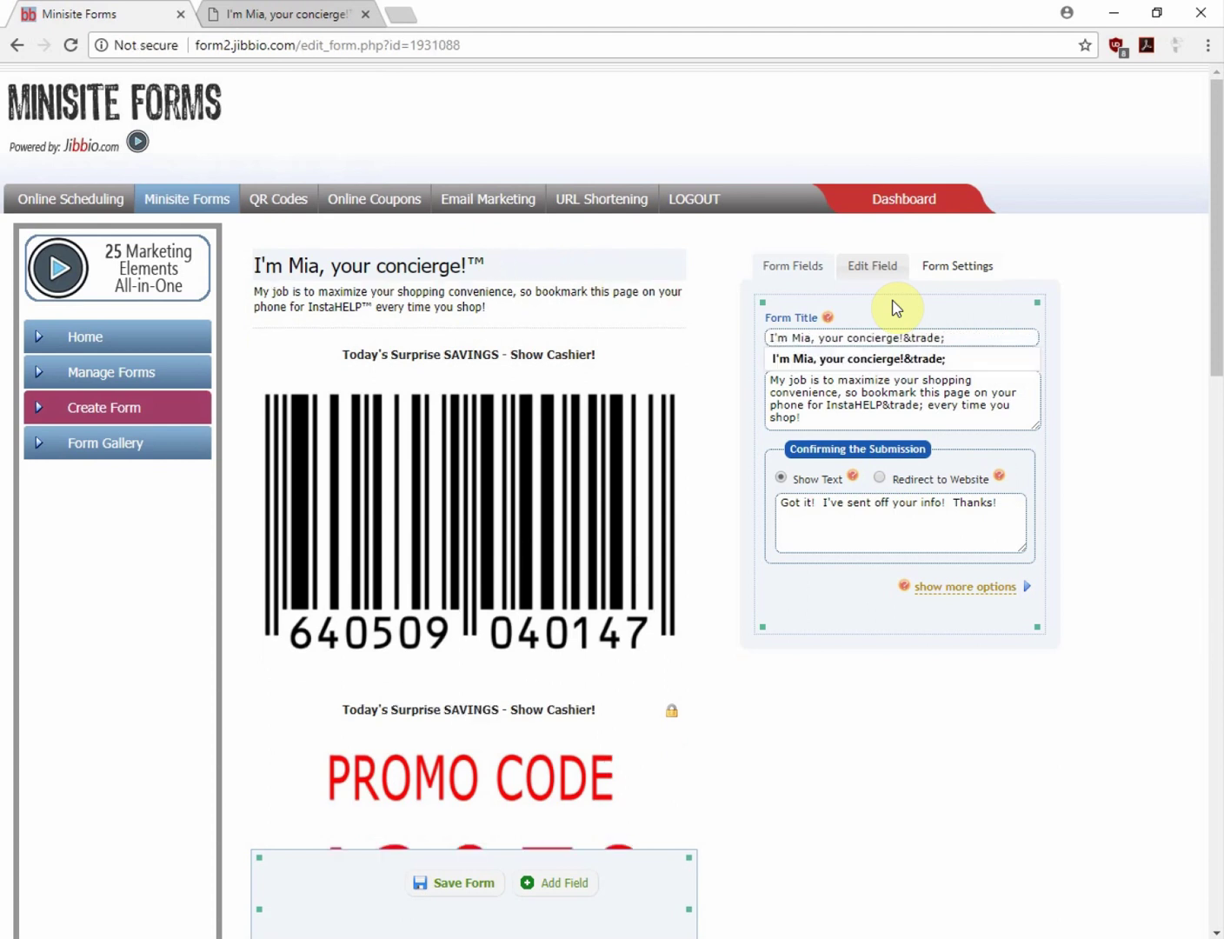
click(875, 388)
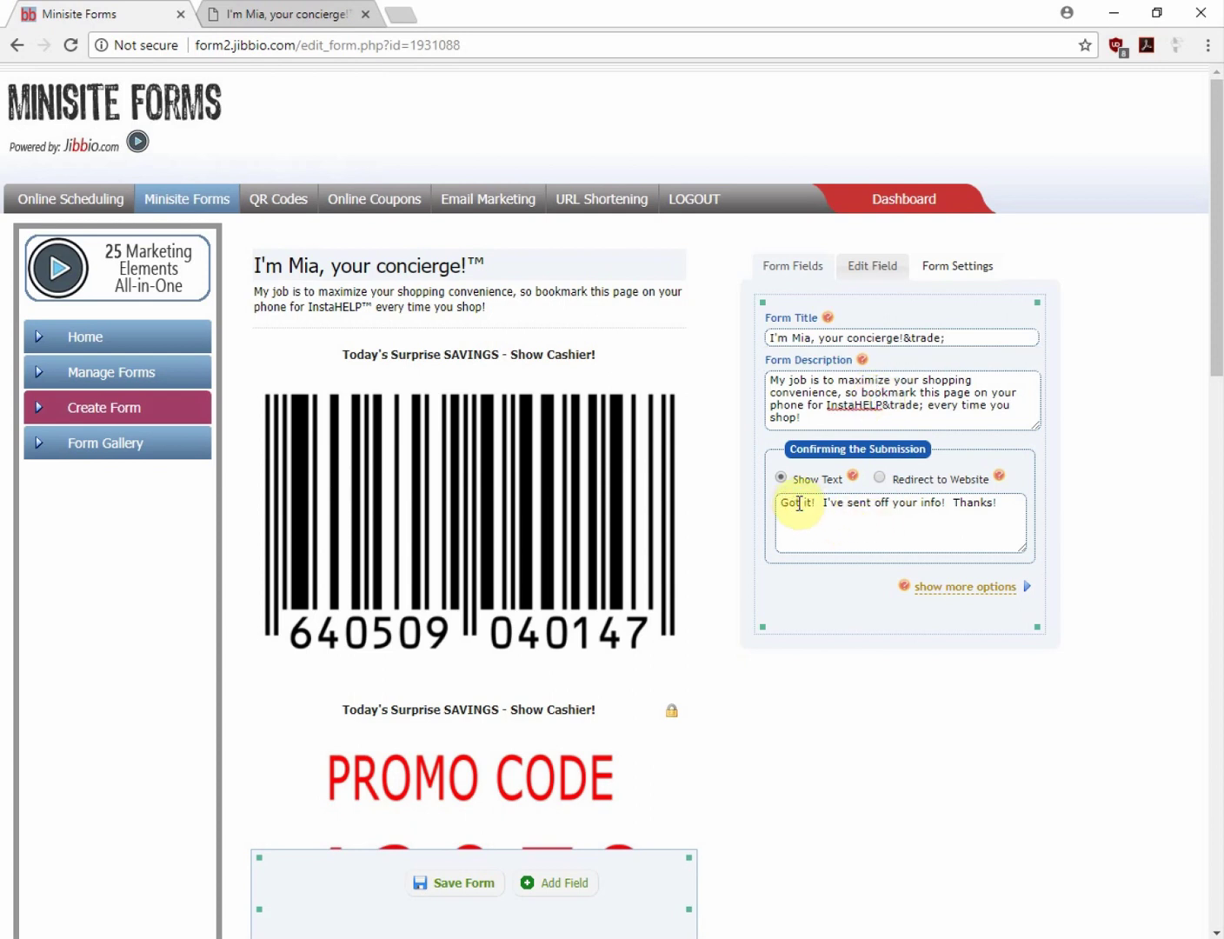
Look over the confirmation message, then switch to the form's public page tab
click(799, 503)
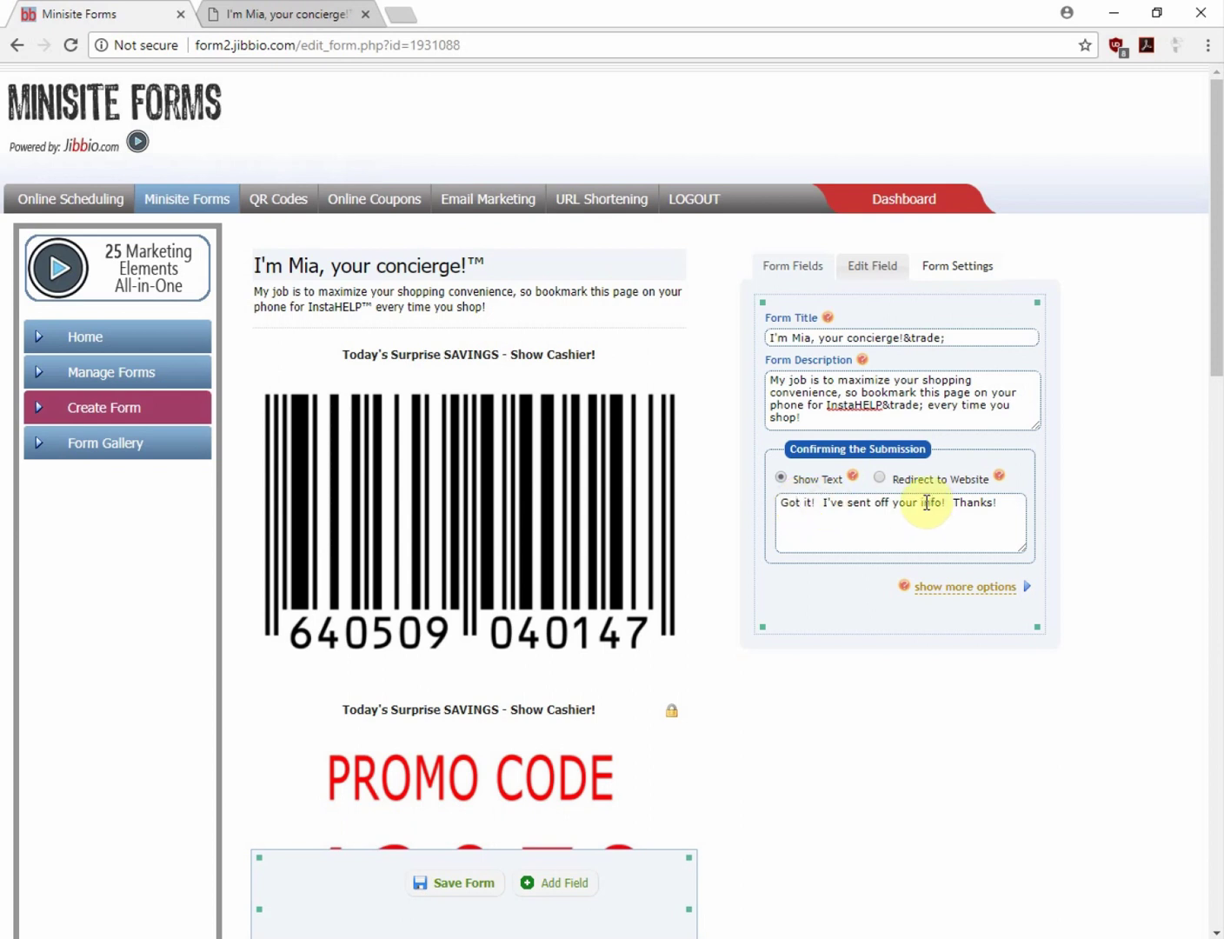
scroll(820, 596, down, 2)
scroll(811, 596, down, 3)
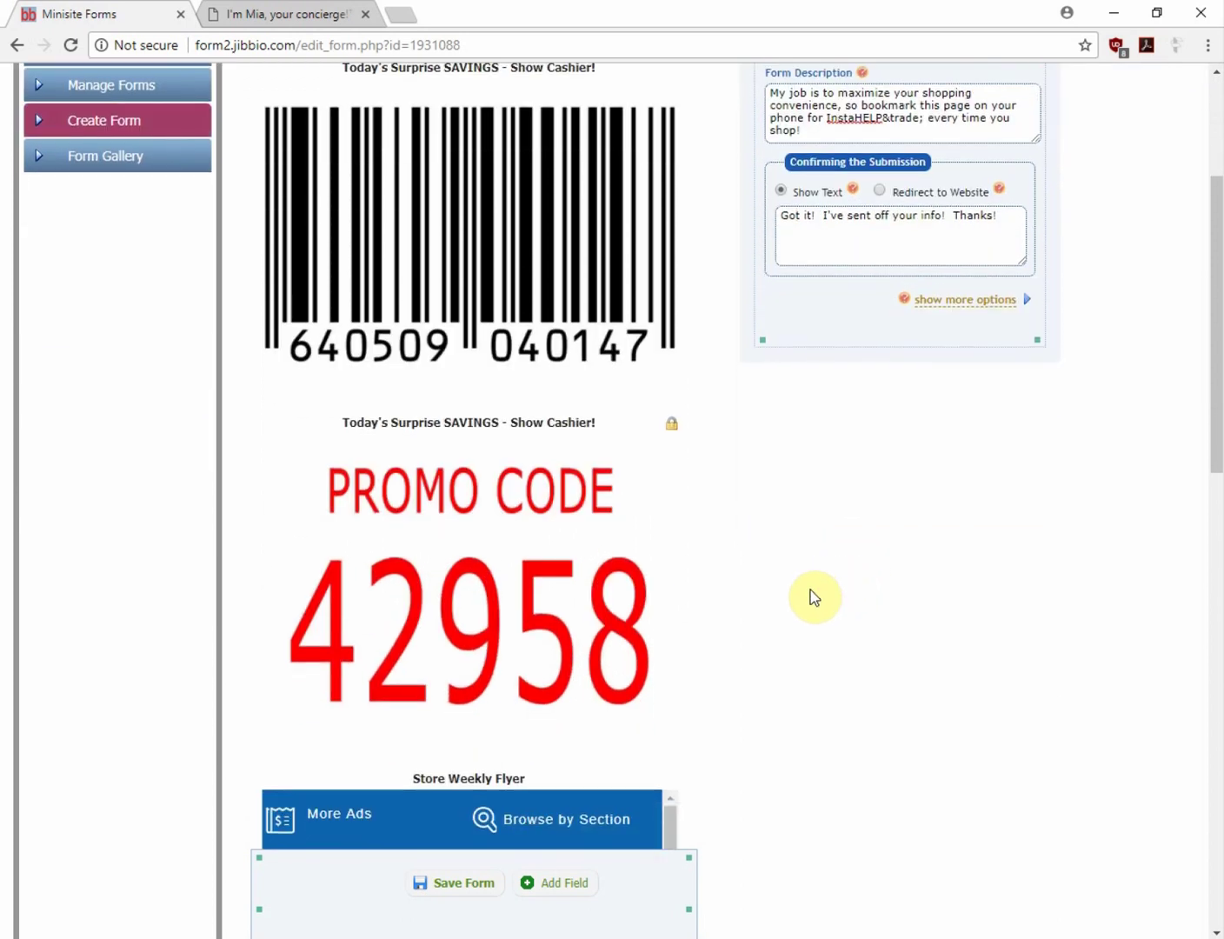
scroll(821, 589, up, 1)
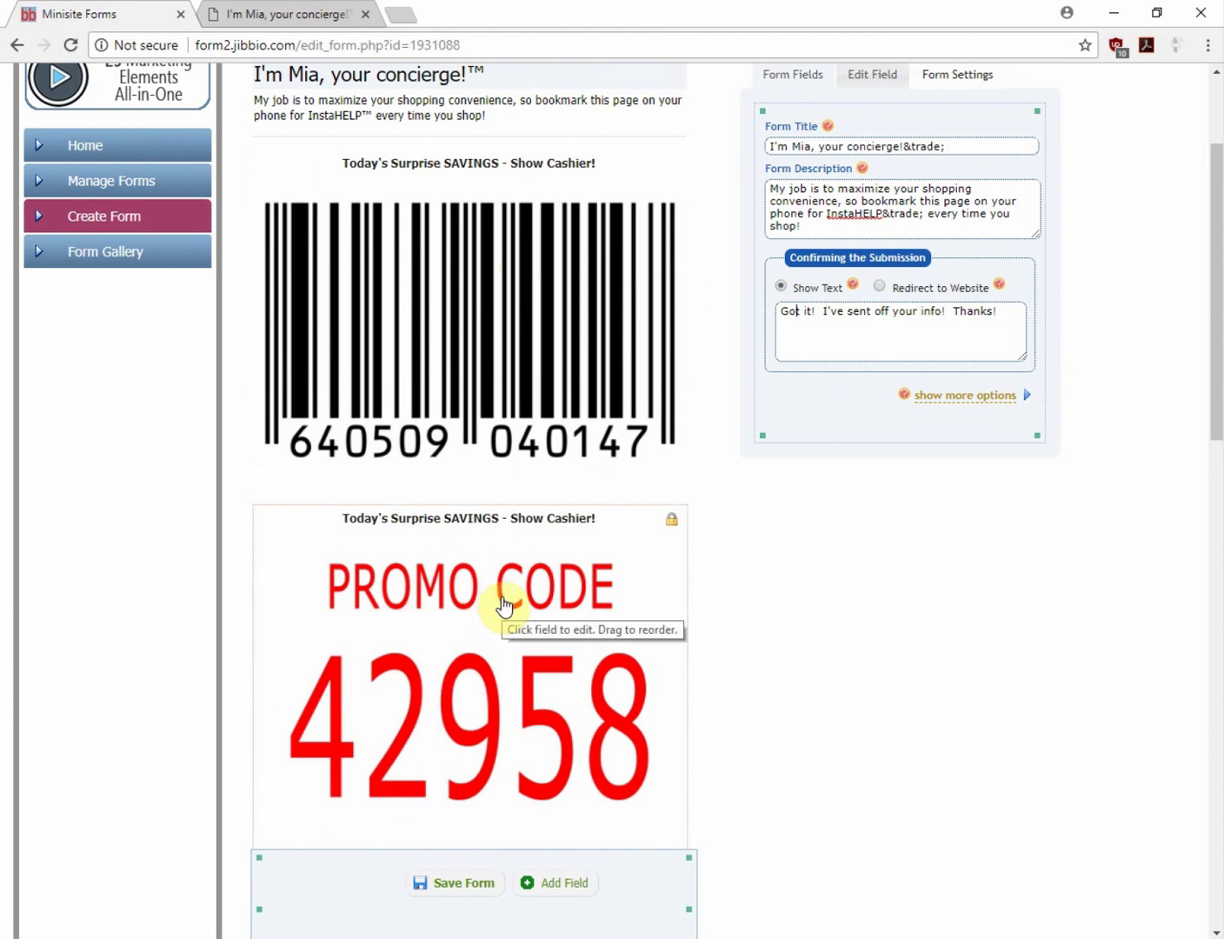
click(250, 15)
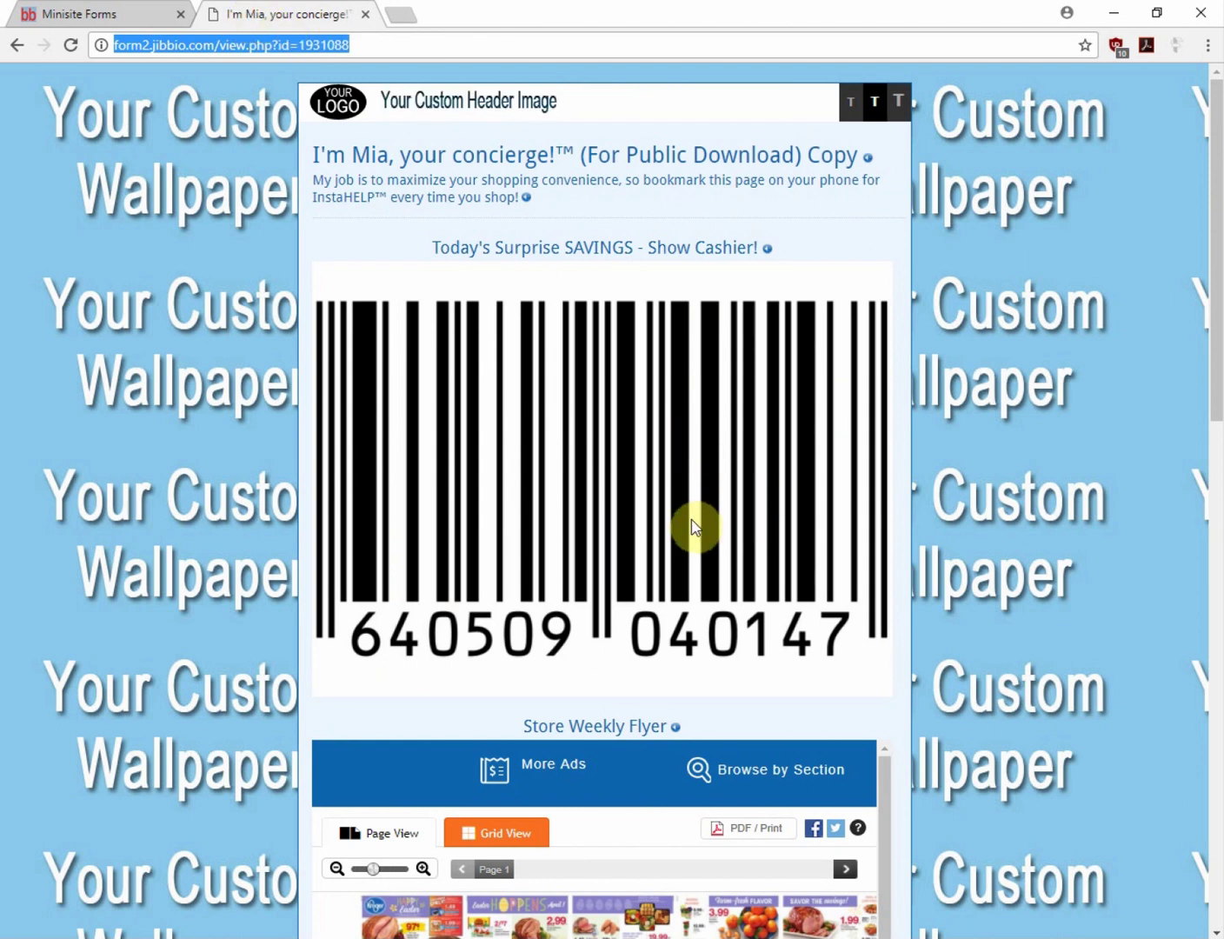
Switch from the public page back to the concierge form's editor
click(80, 15)
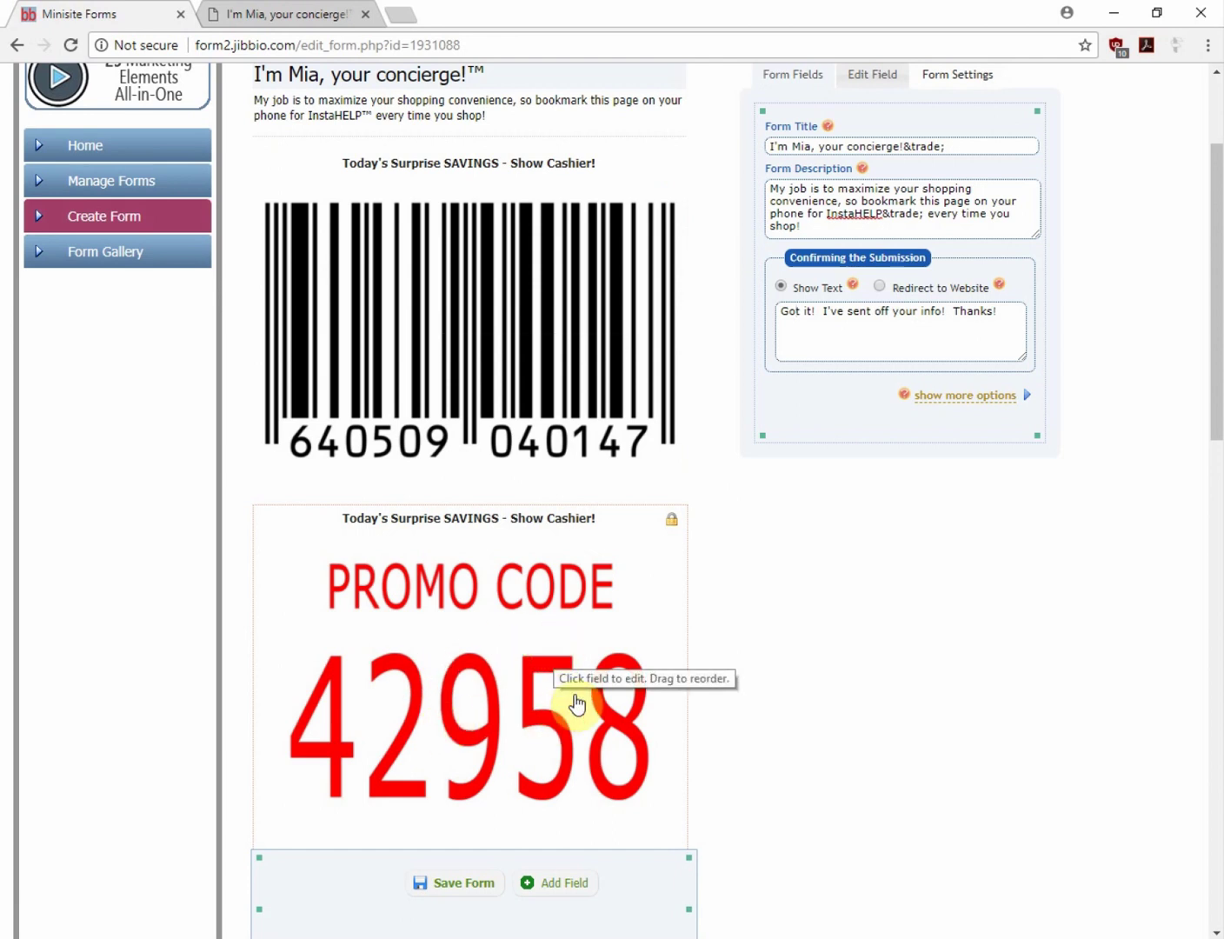
Make the 'Today's Surprise SAVINGS - Show Cashier!' 42958 promo code field Public
click(613, 521)
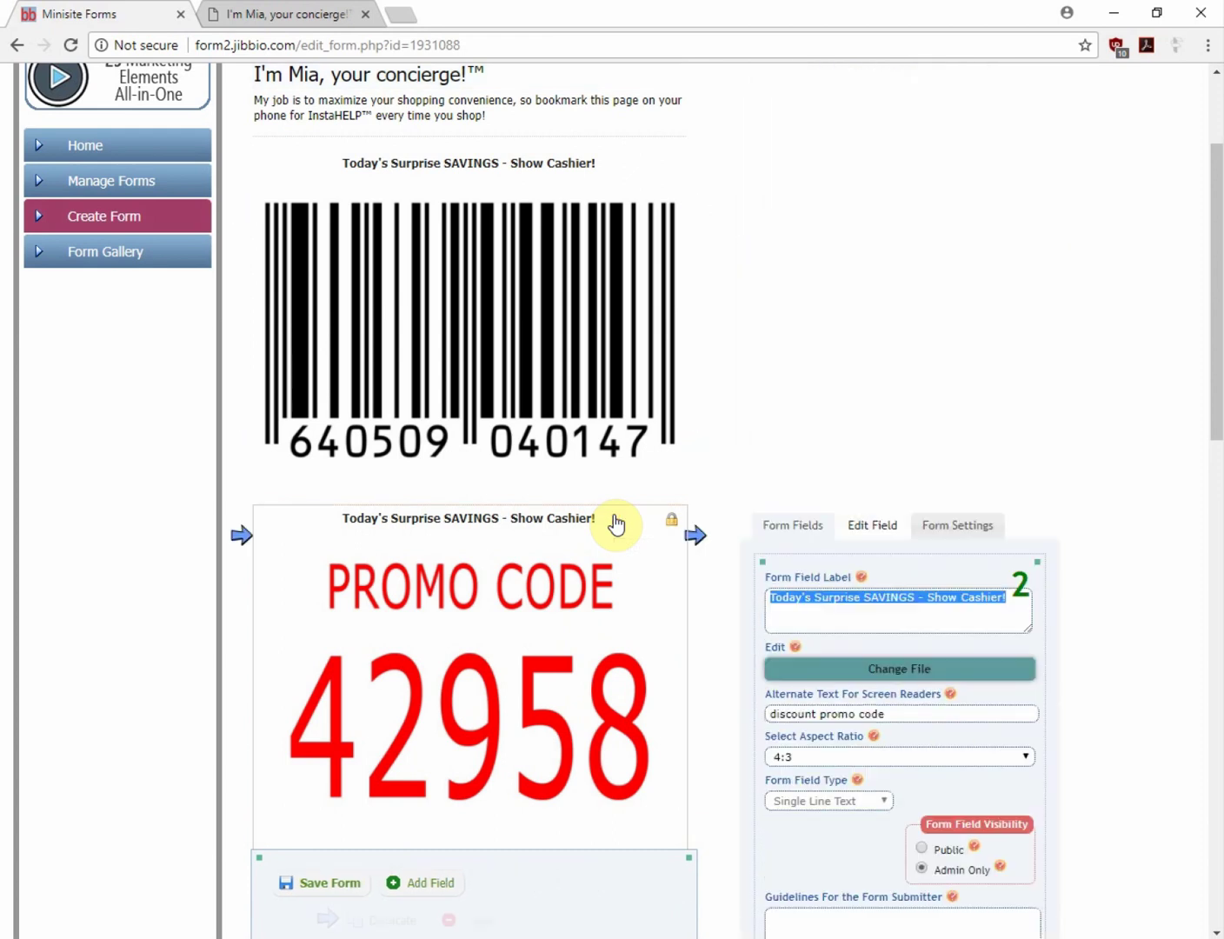
scroll(904, 677, down, 2)
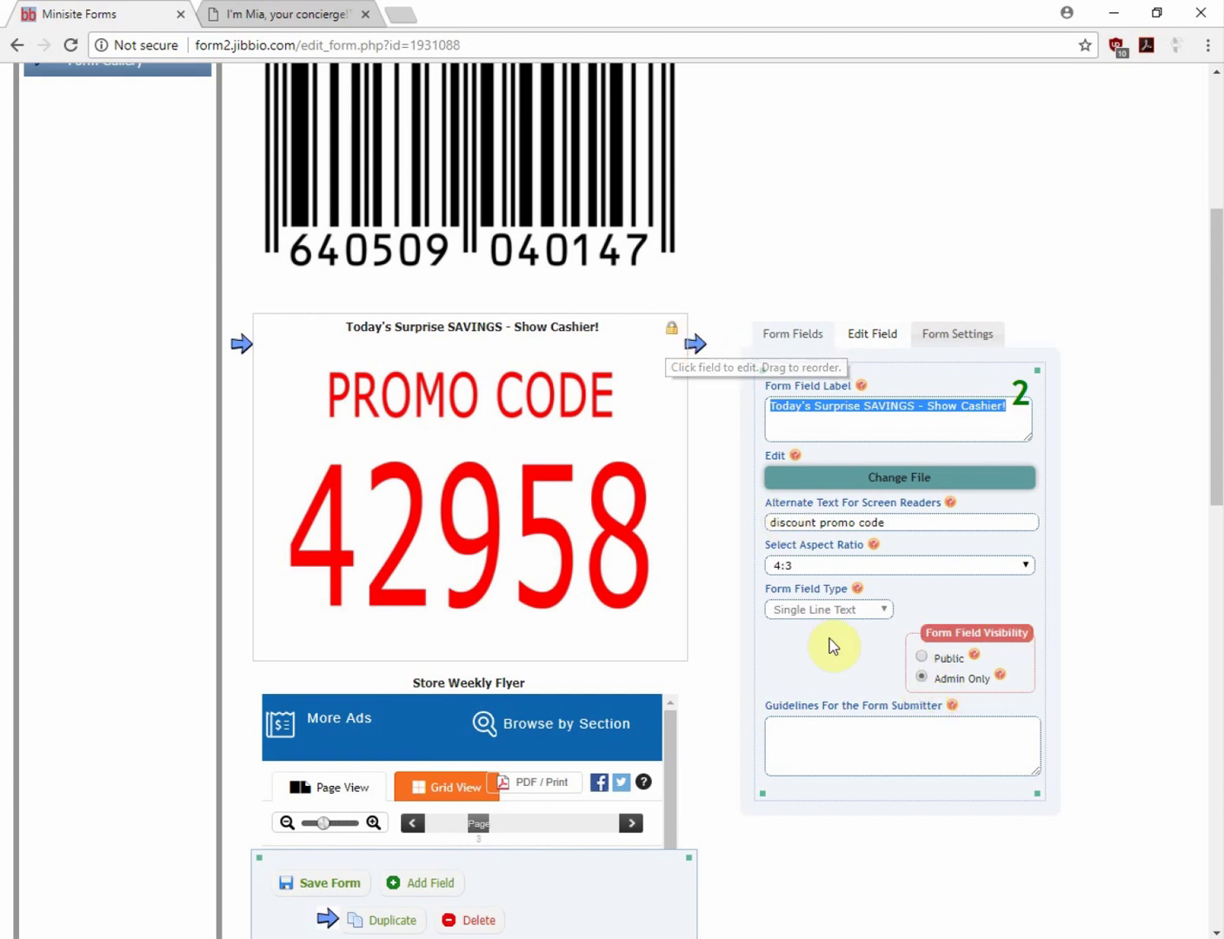
click(922, 658)
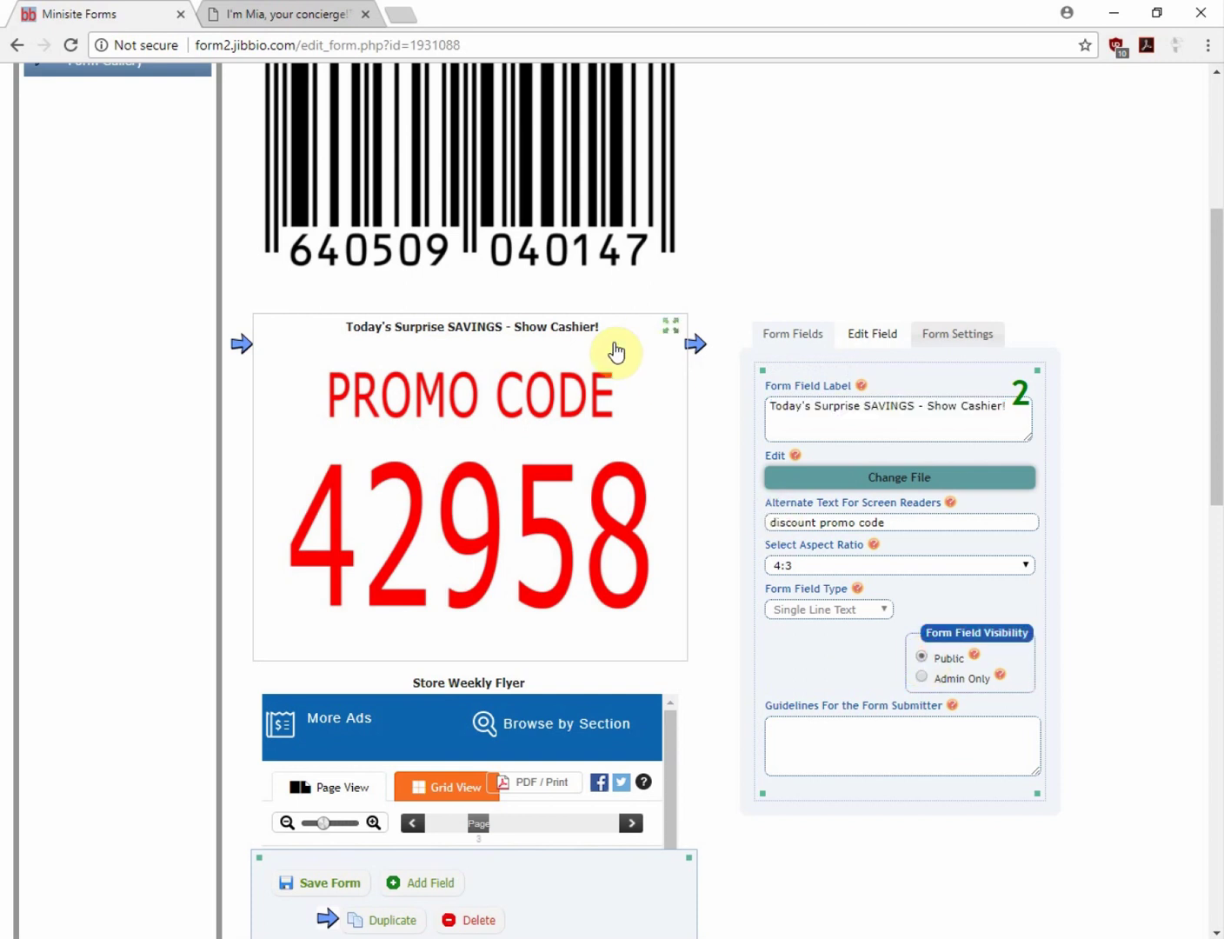
scroll(521, 487, up, 2)
scroll(522, 502, up, 3)
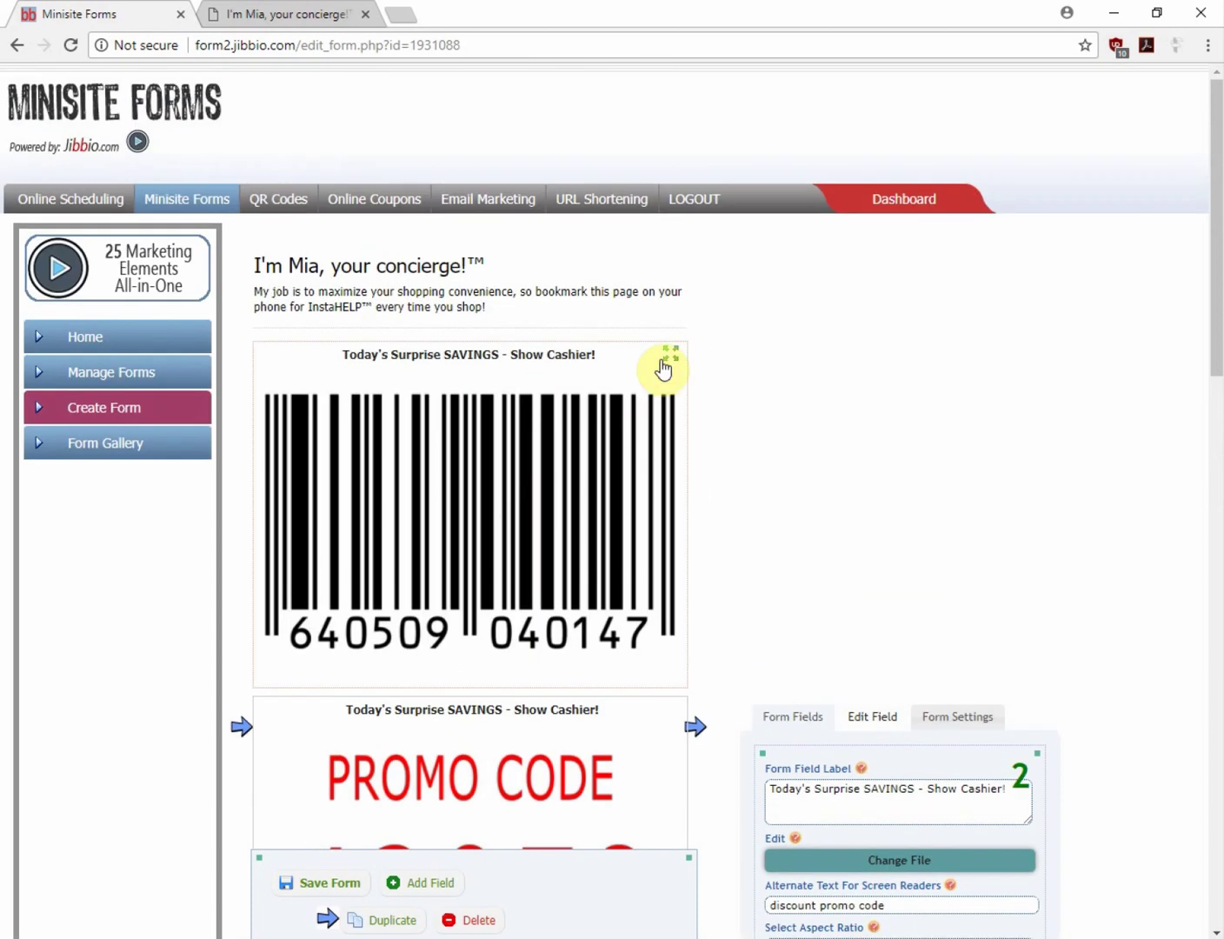
Set the barcode field to Admin Only and save the form
click(608, 359)
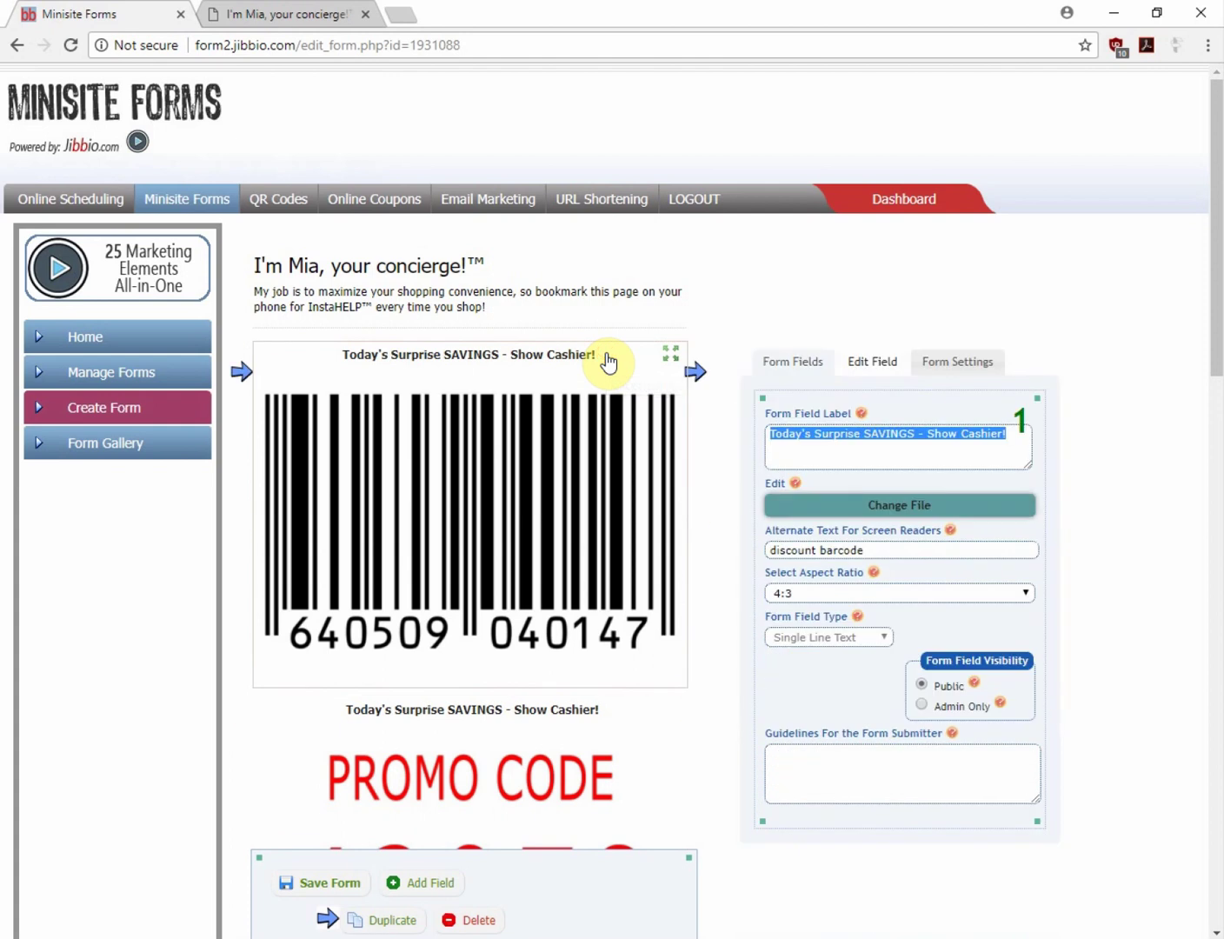
click(922, 706)
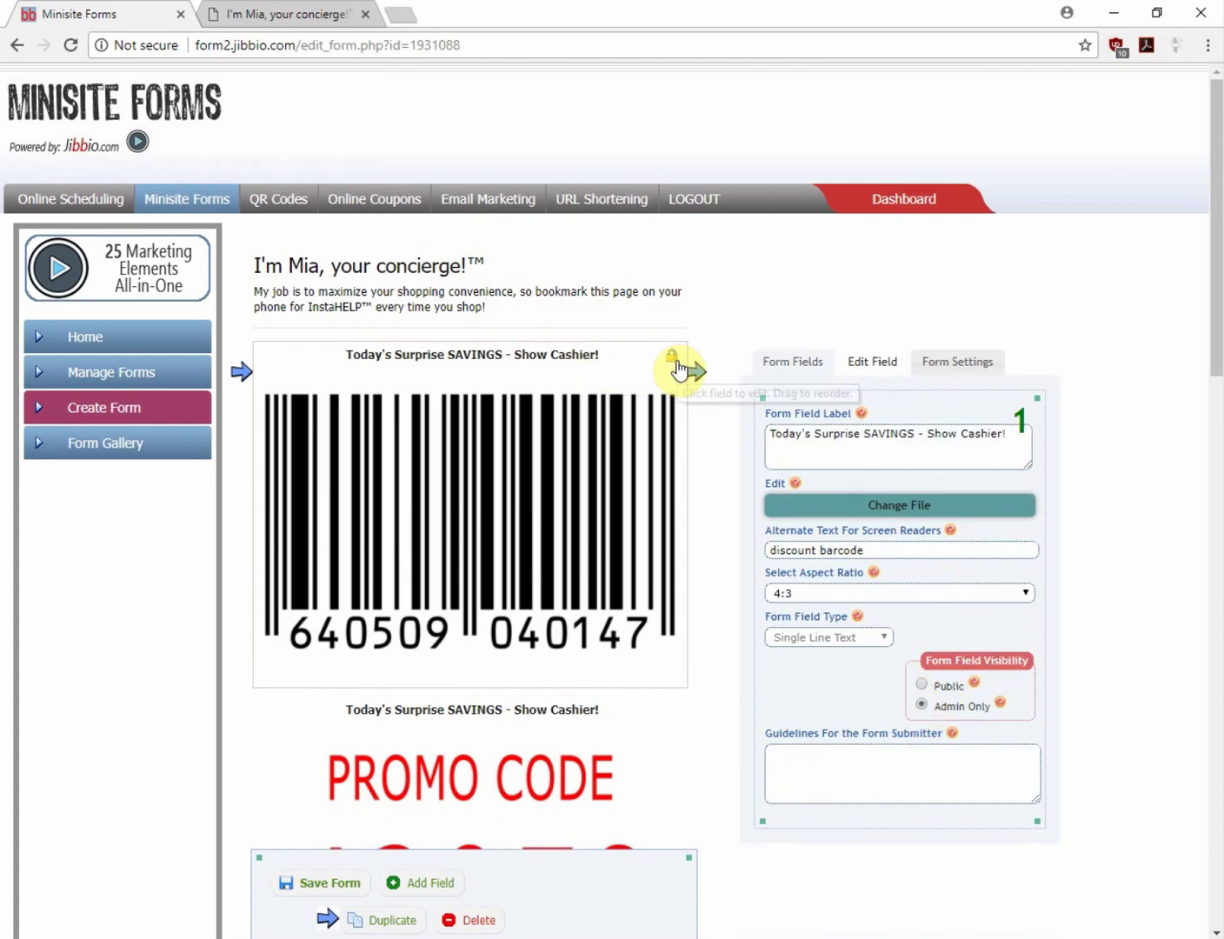
scroll(485, 423, down, 1)
click(328, 882)
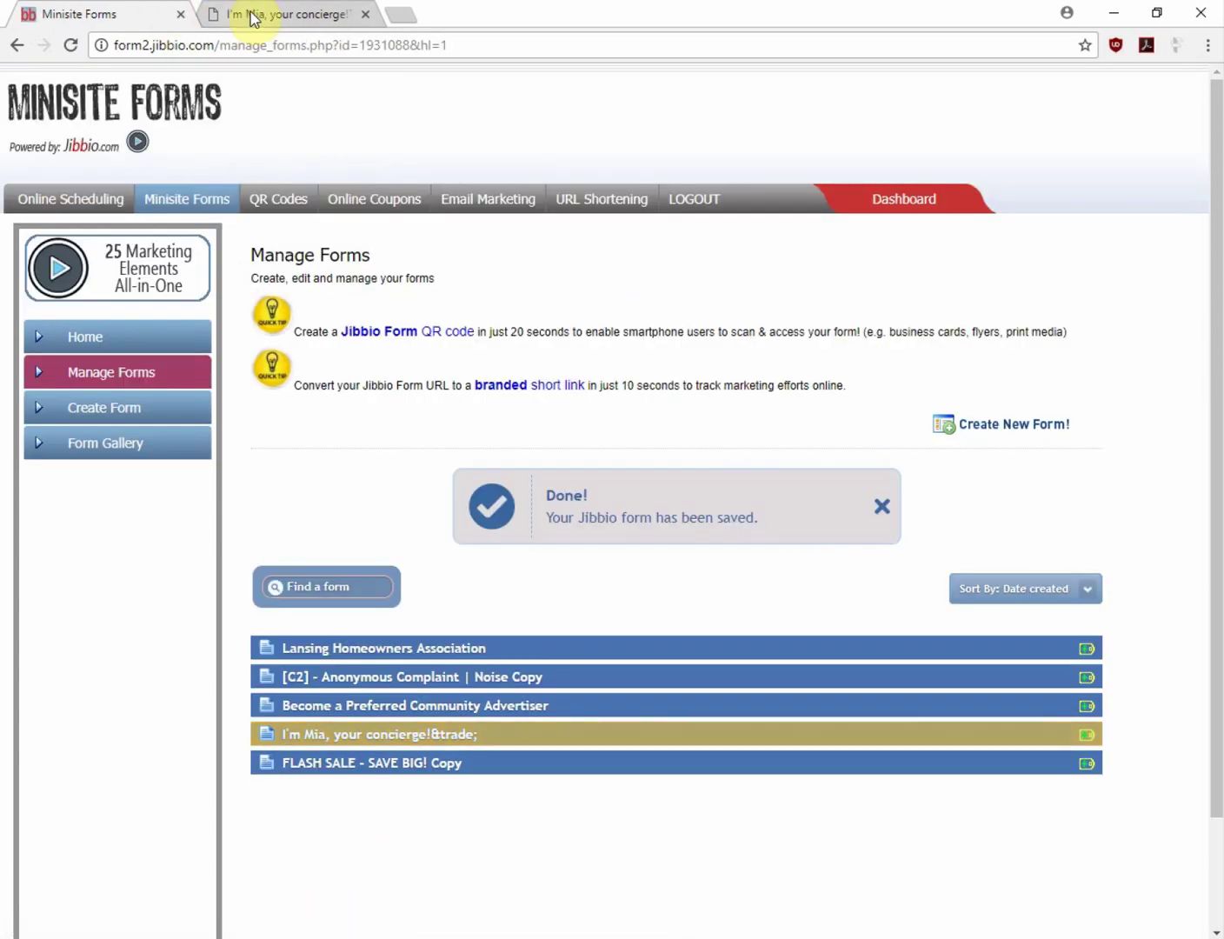
Reload the public page to confirm the corrected title and 42958 promo code
click(252, 16)
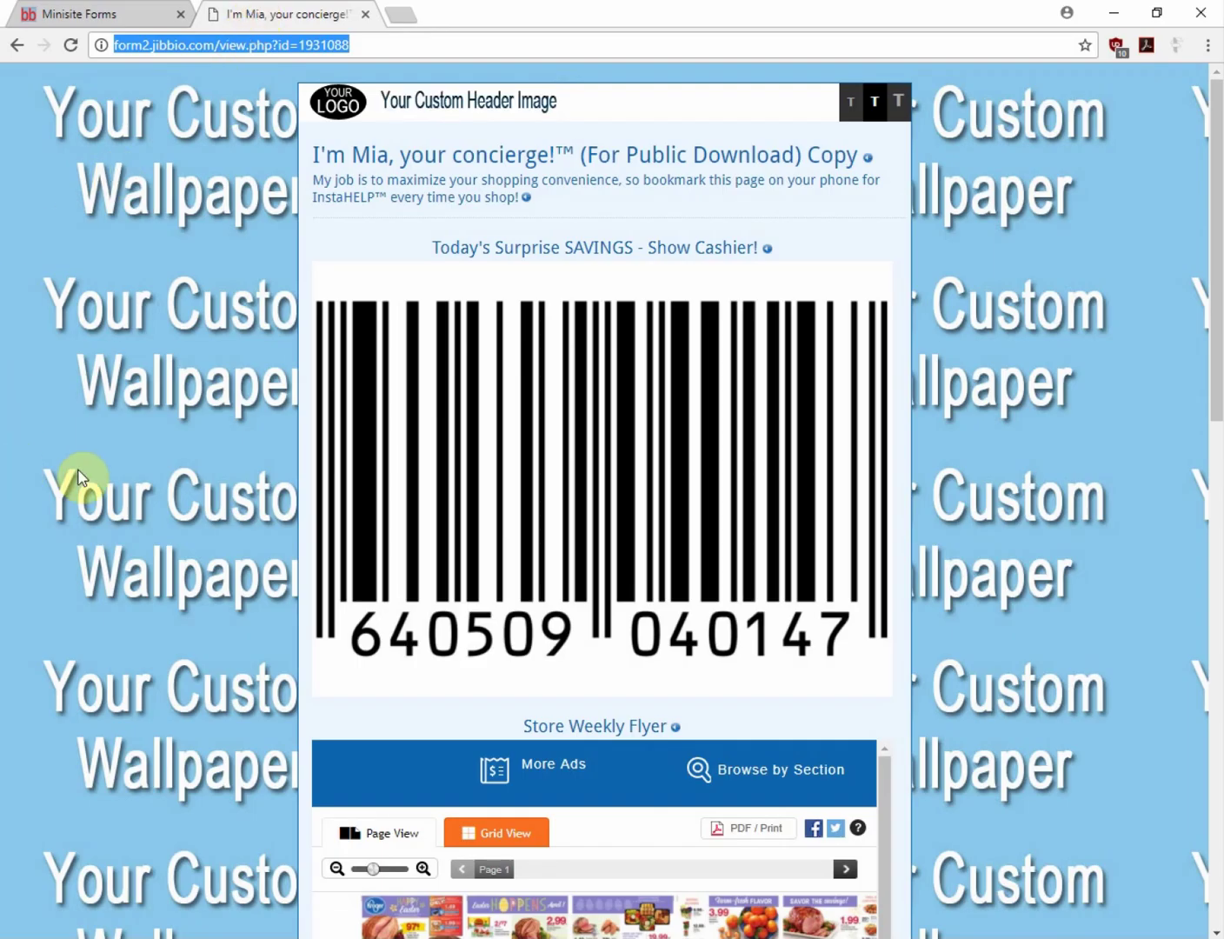
key(F5)
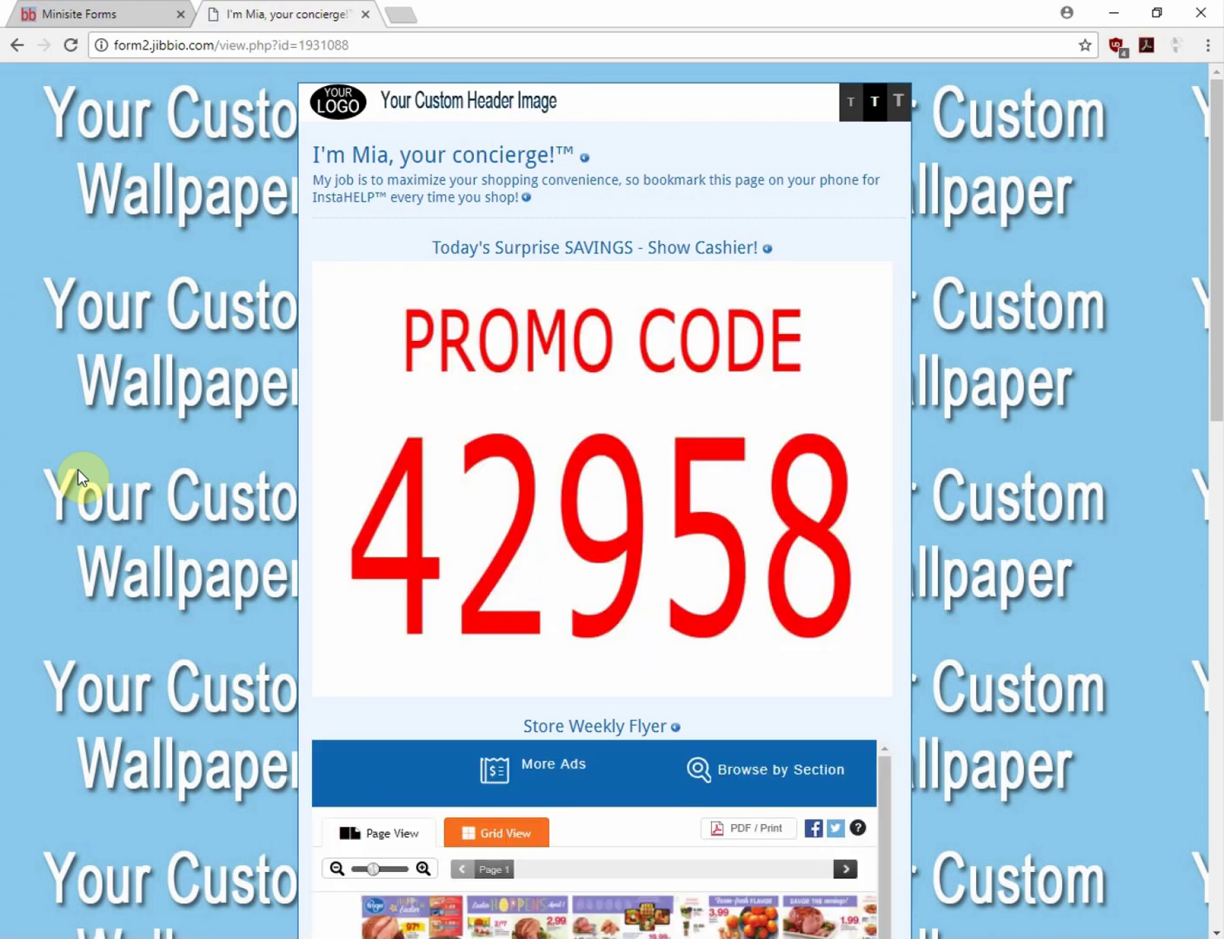
click(79, 15)
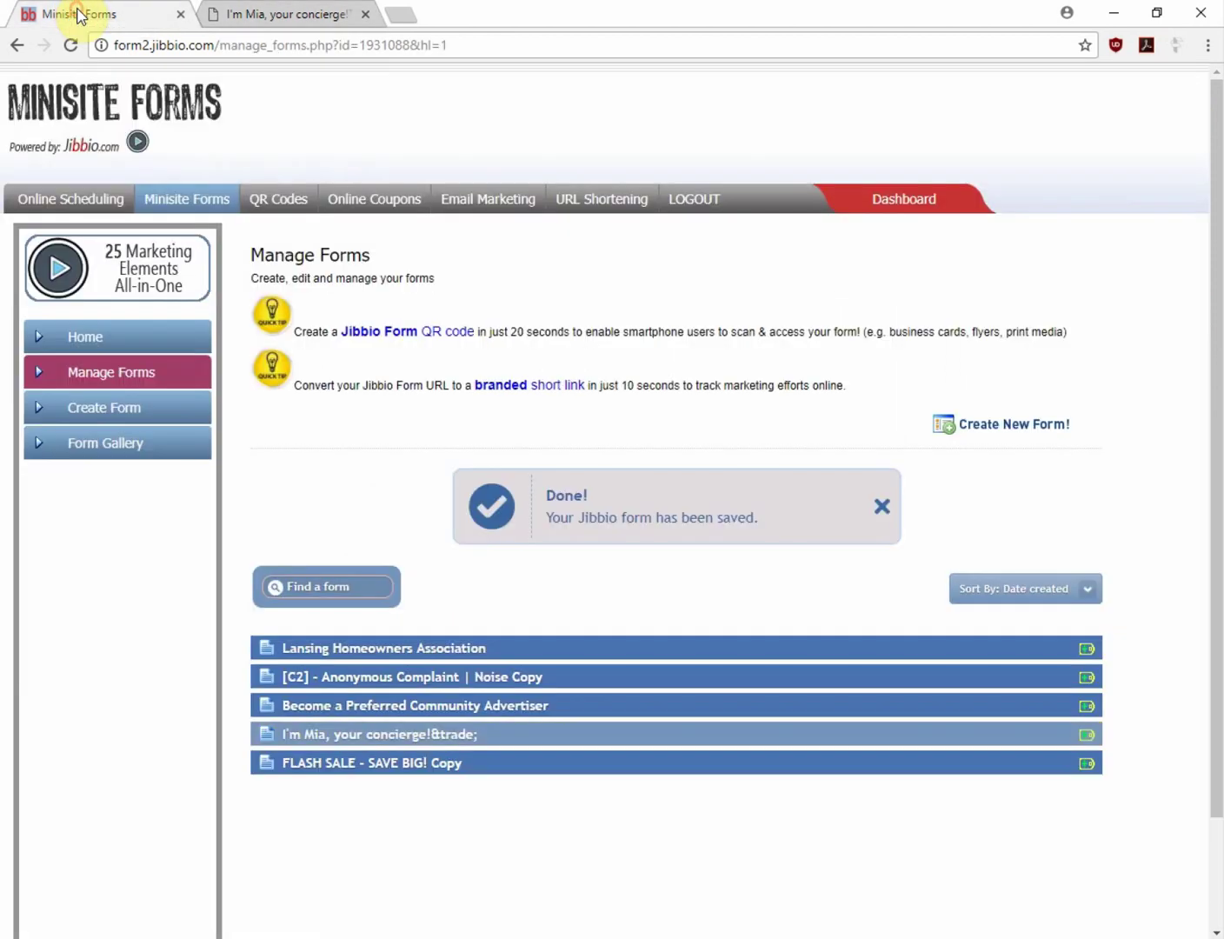
Reopen the concierge form in the editor and scroll down to the flyer field
click(345, 736)
click(368, 784)
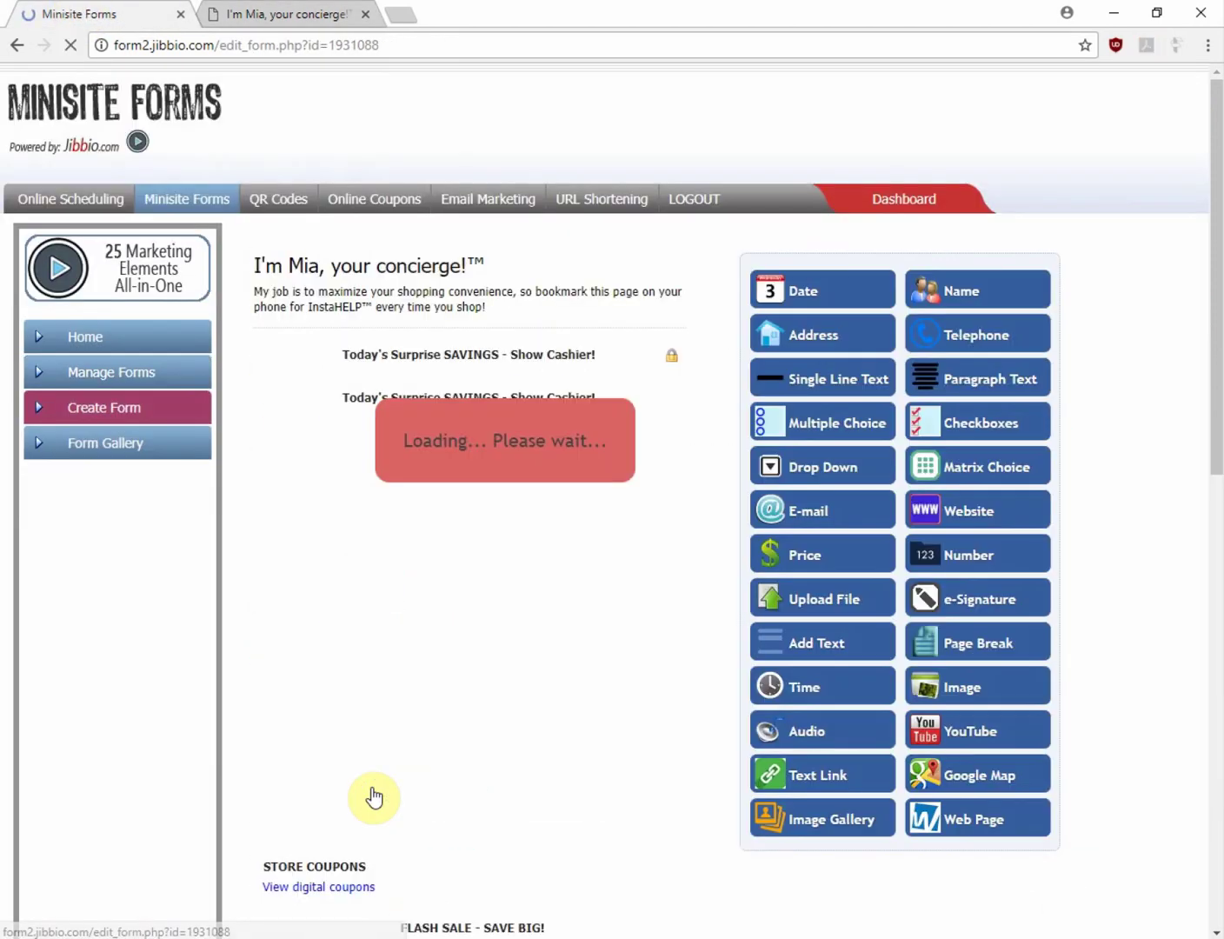
scroll(547, 739, down, 7)
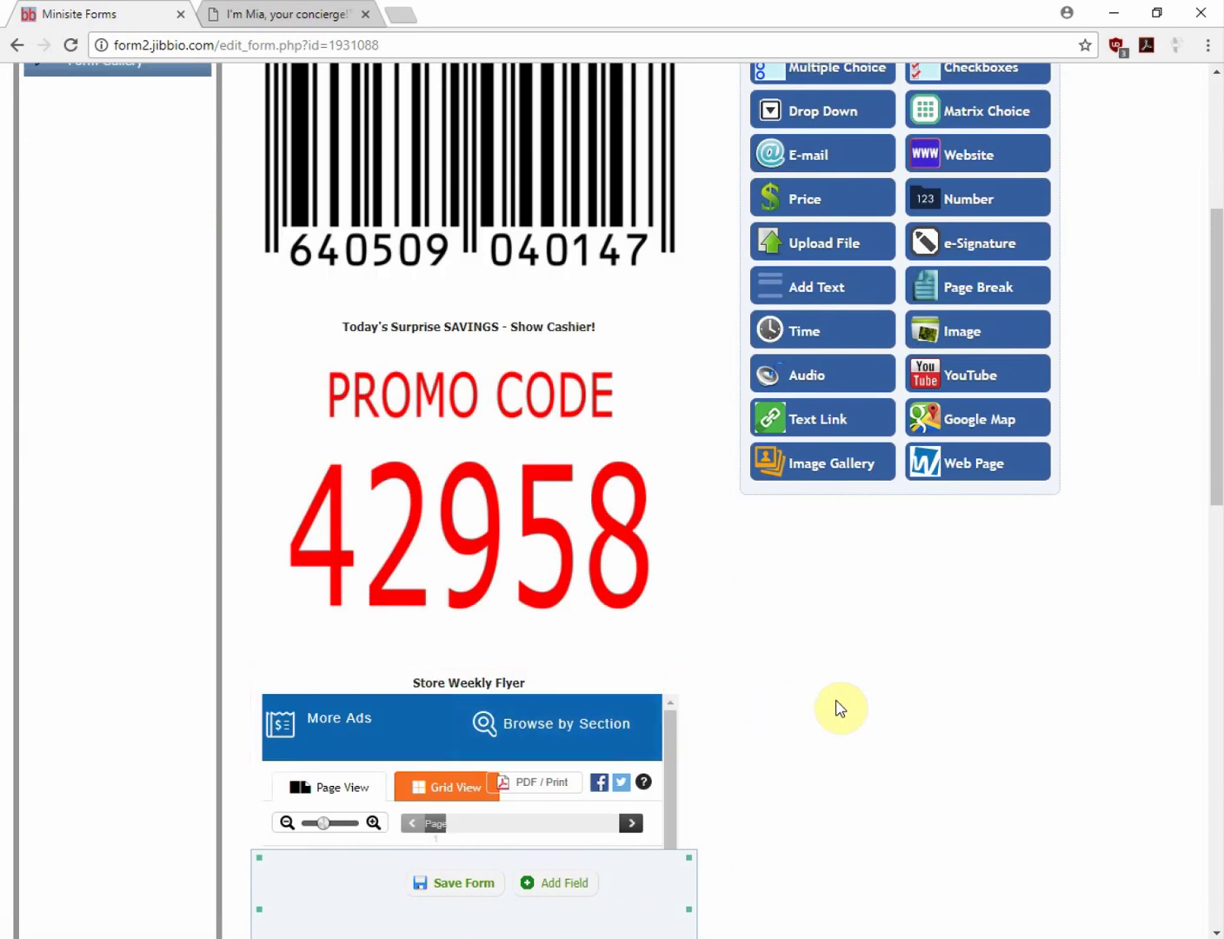
scroll(840, 706, down, 2)
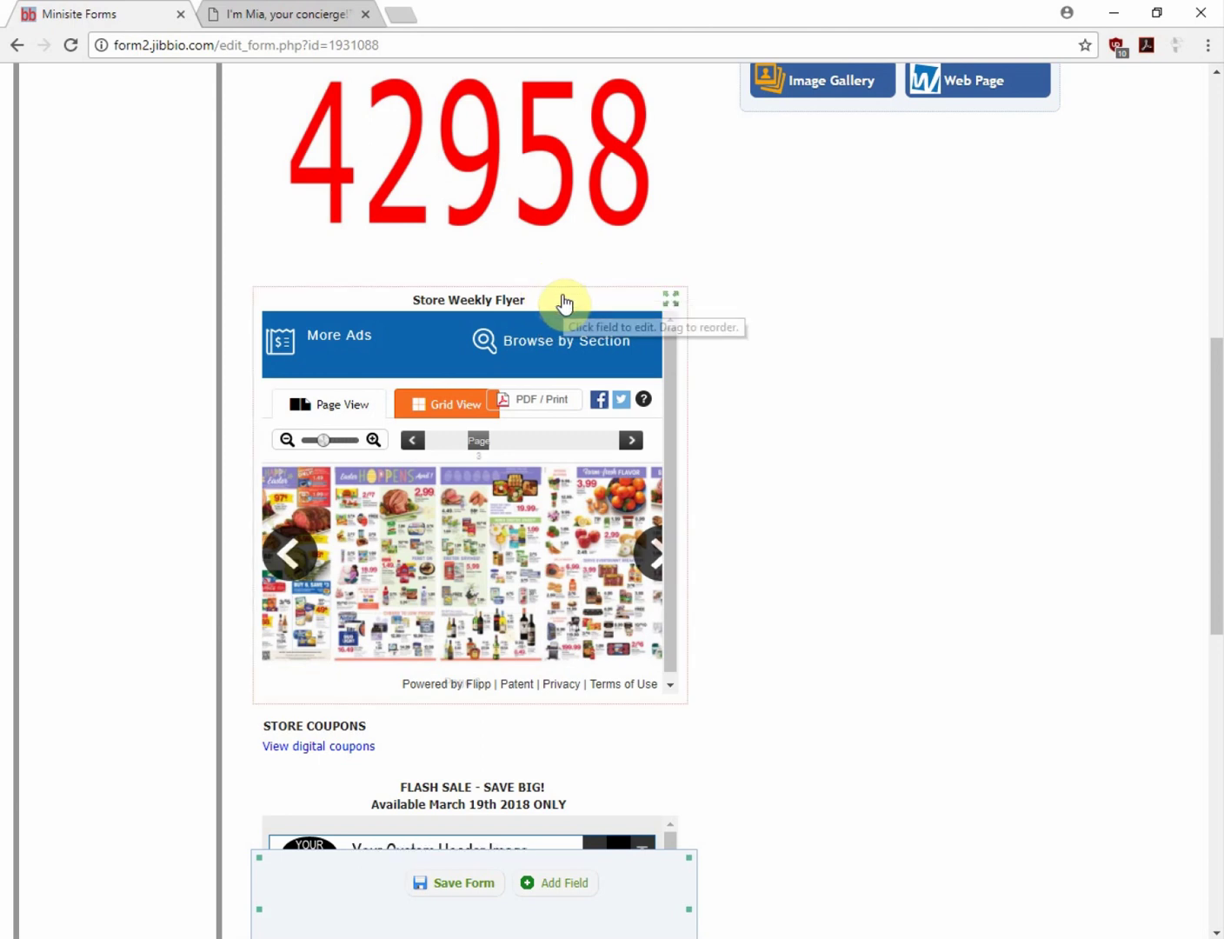
Rename the Store Weekly Flyer field to 'Flyer this week' and raise its height from 400 to 600
click(559, 296)
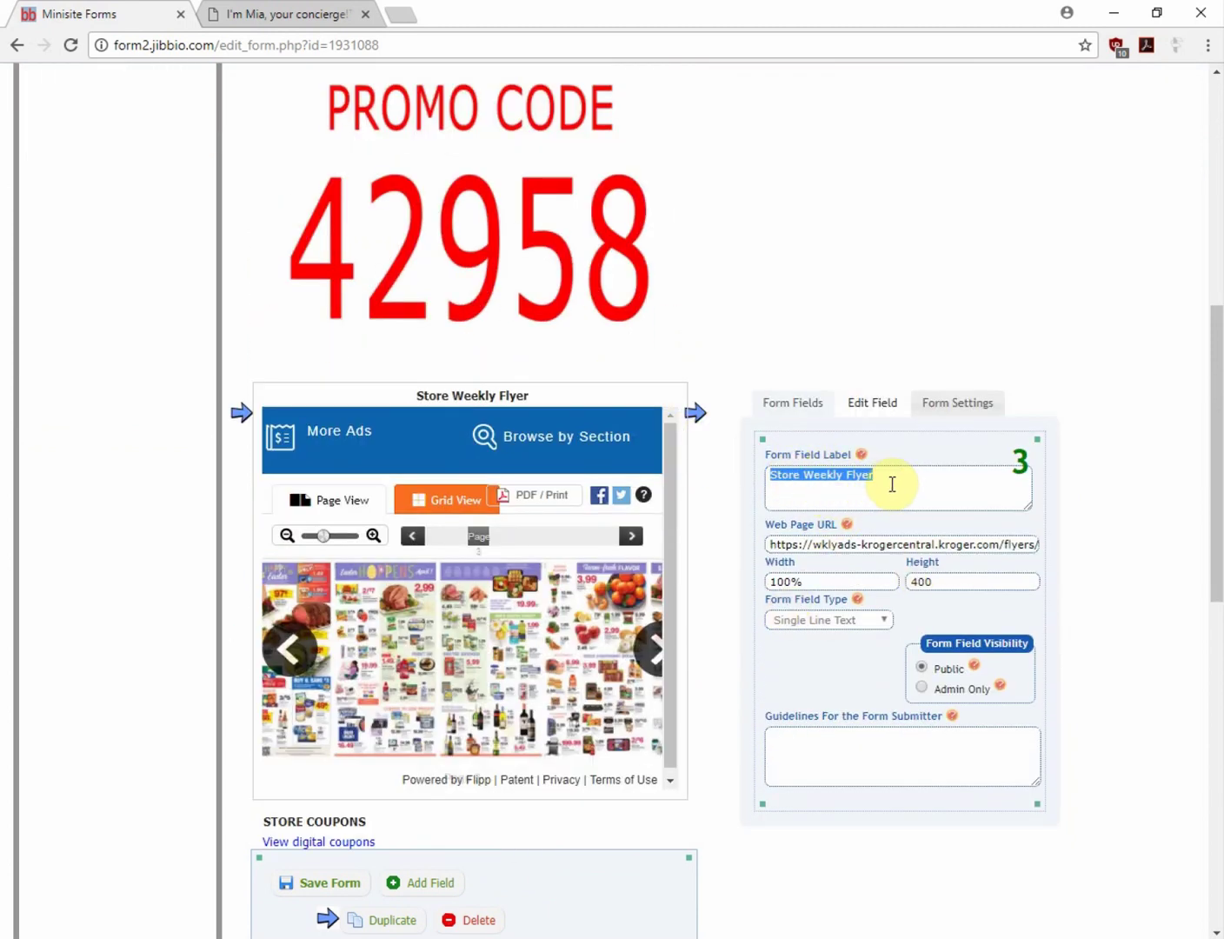
text(Flyer this wee)
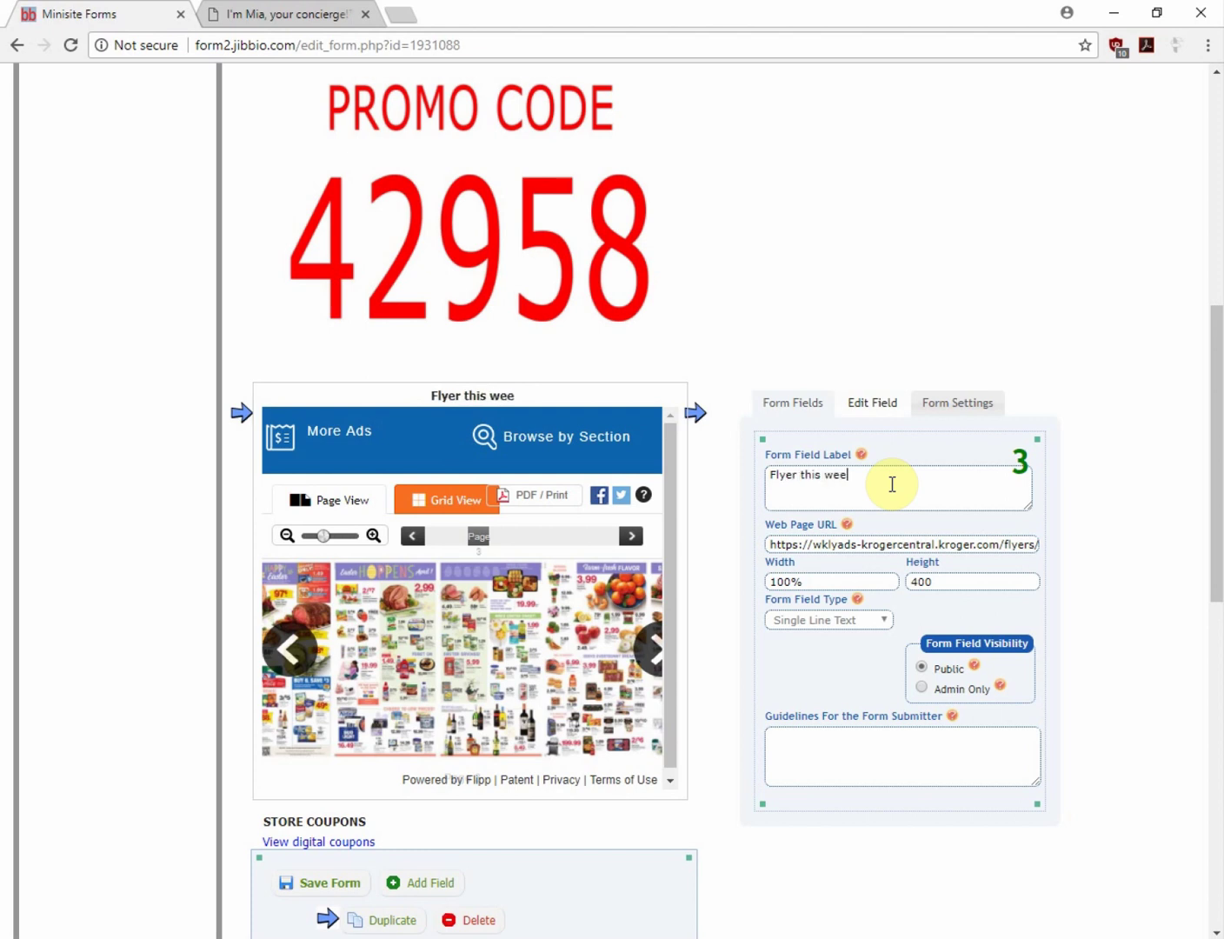
text(k)
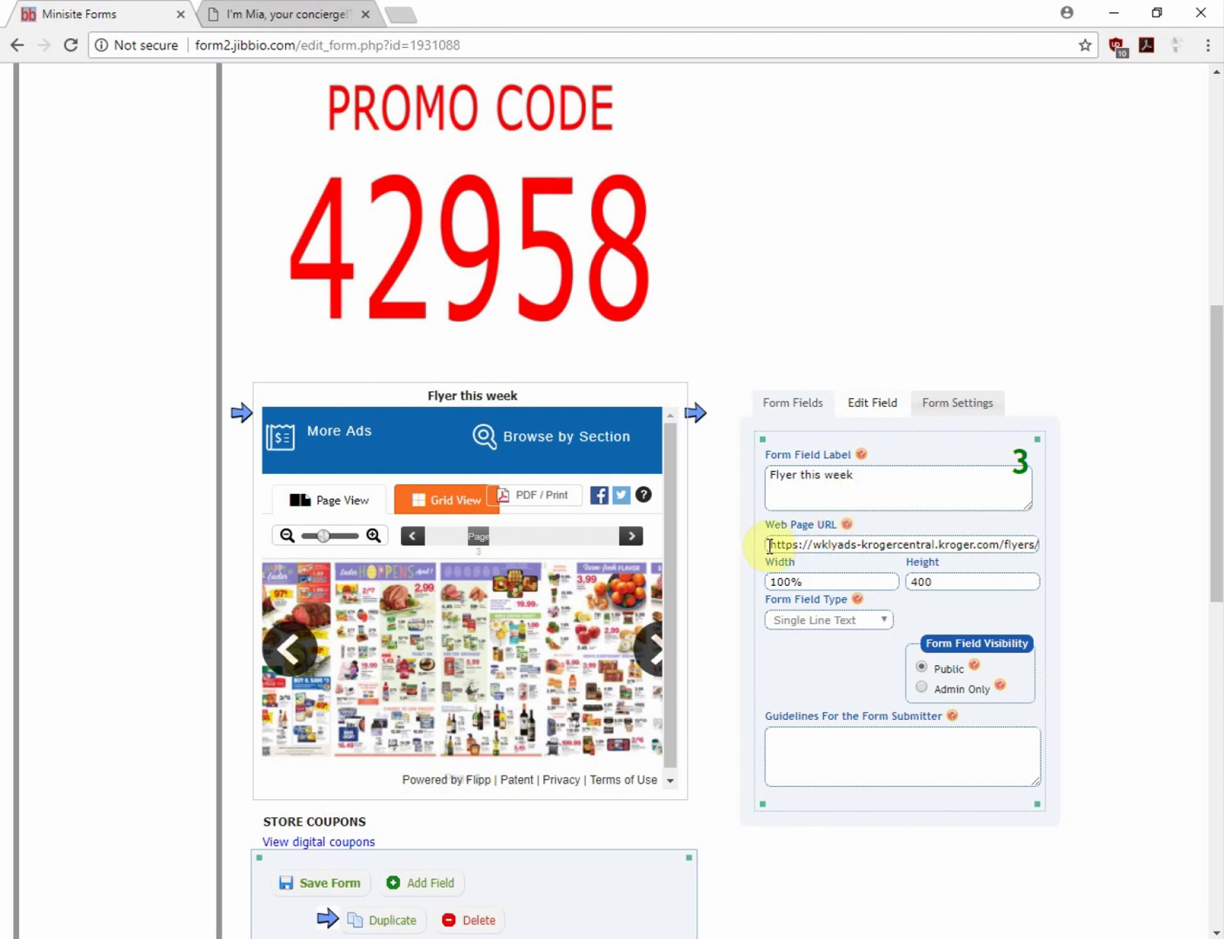
drag(770, 546, 1084, 555)
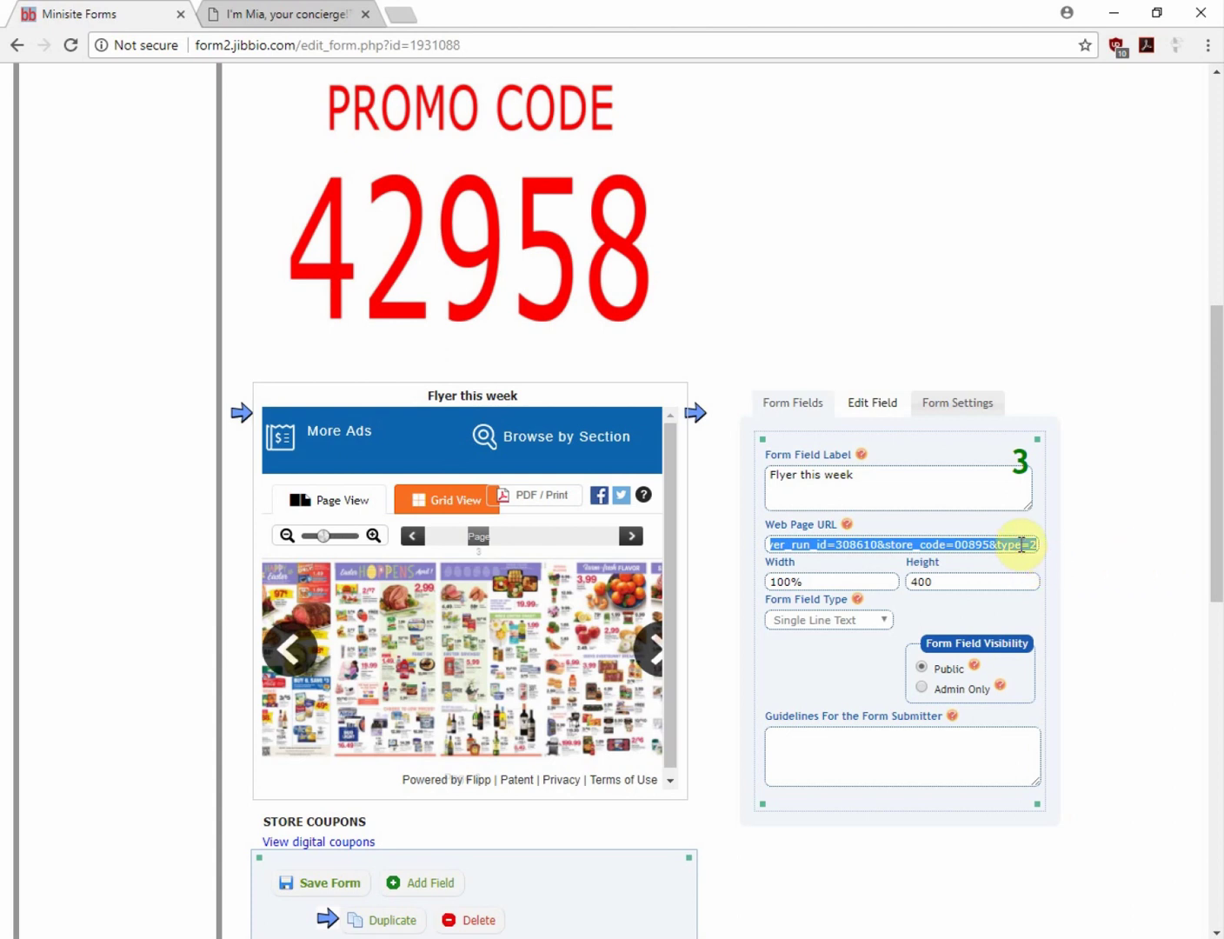
click(973, 580)
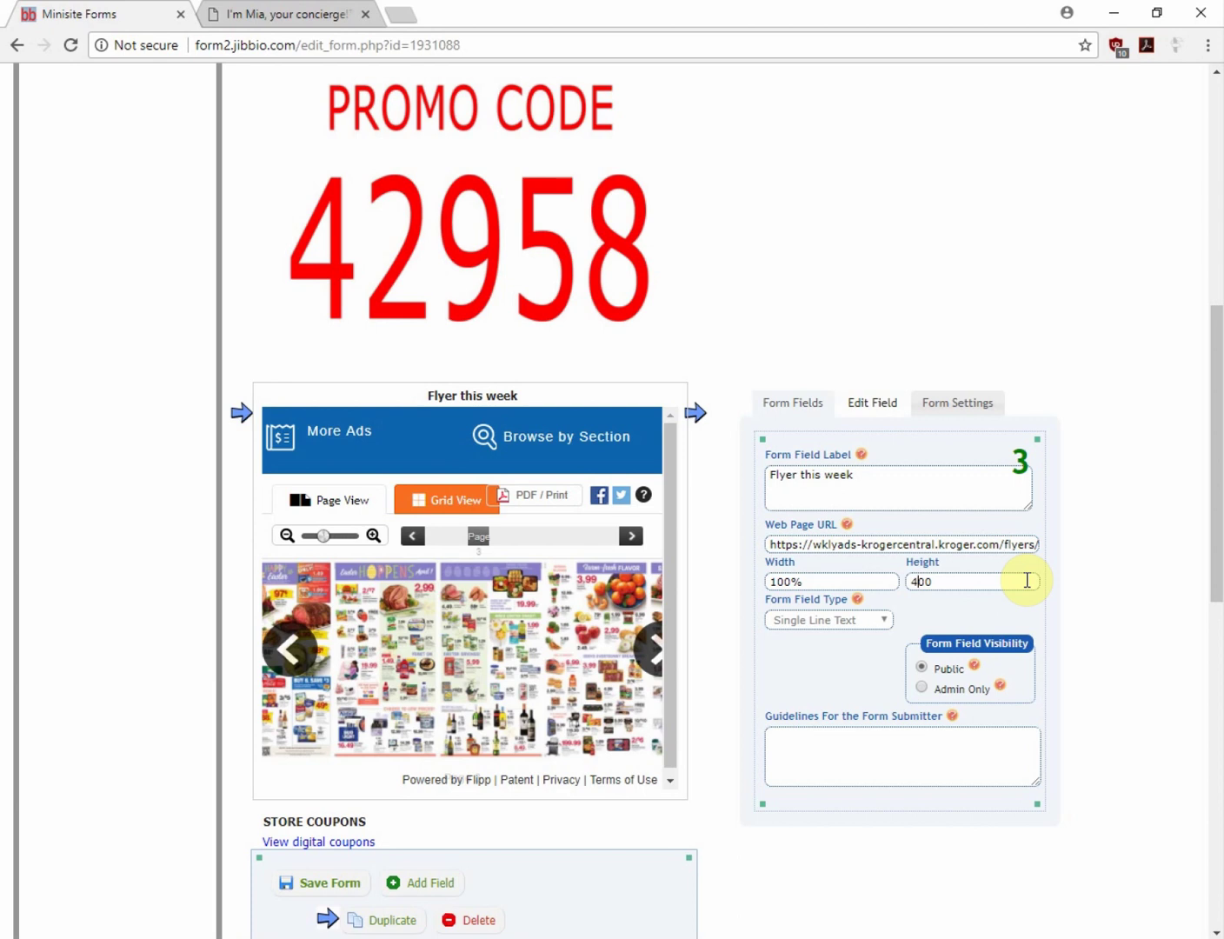
text(6)
scroll(1027, 584, down, 1)
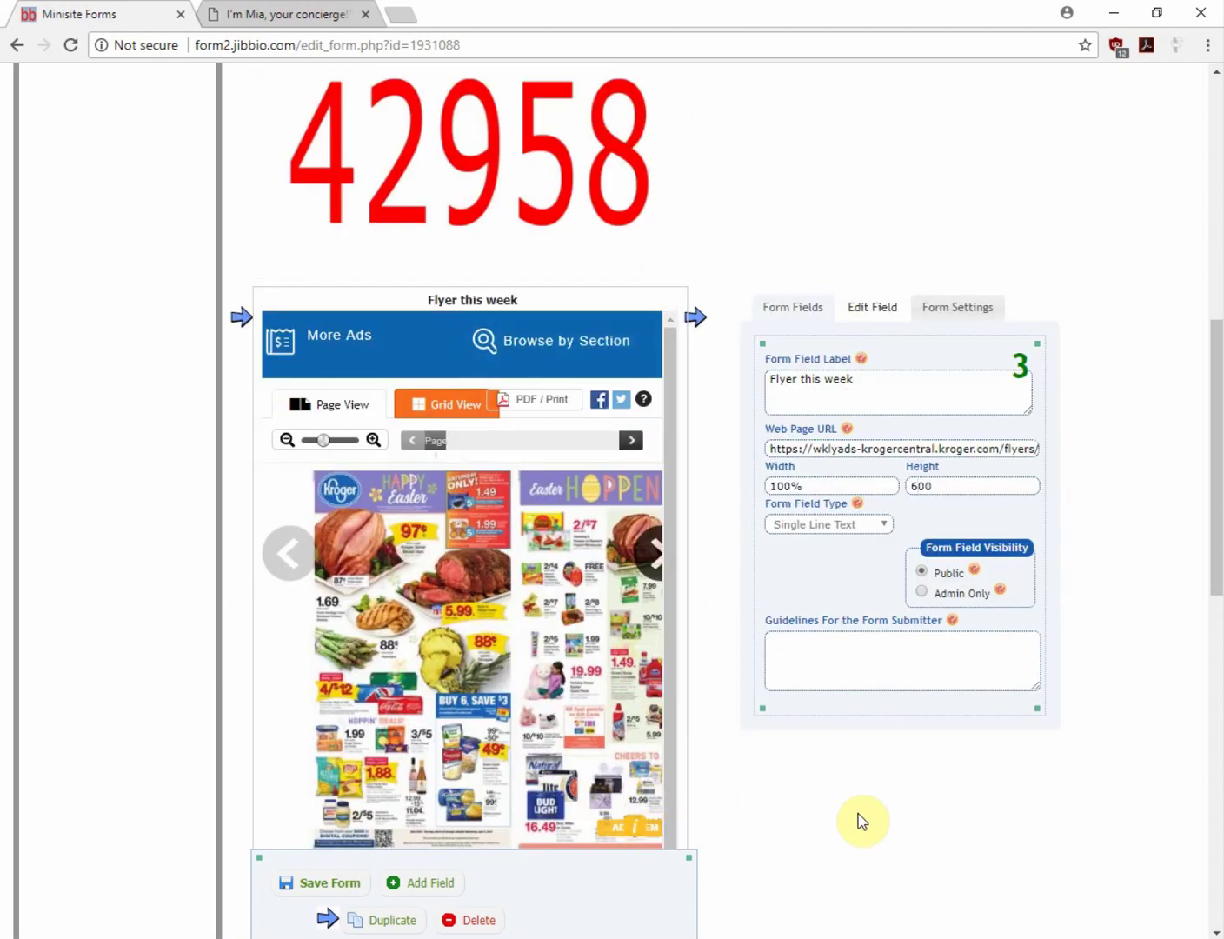
scroll(869, 834, down, 4)
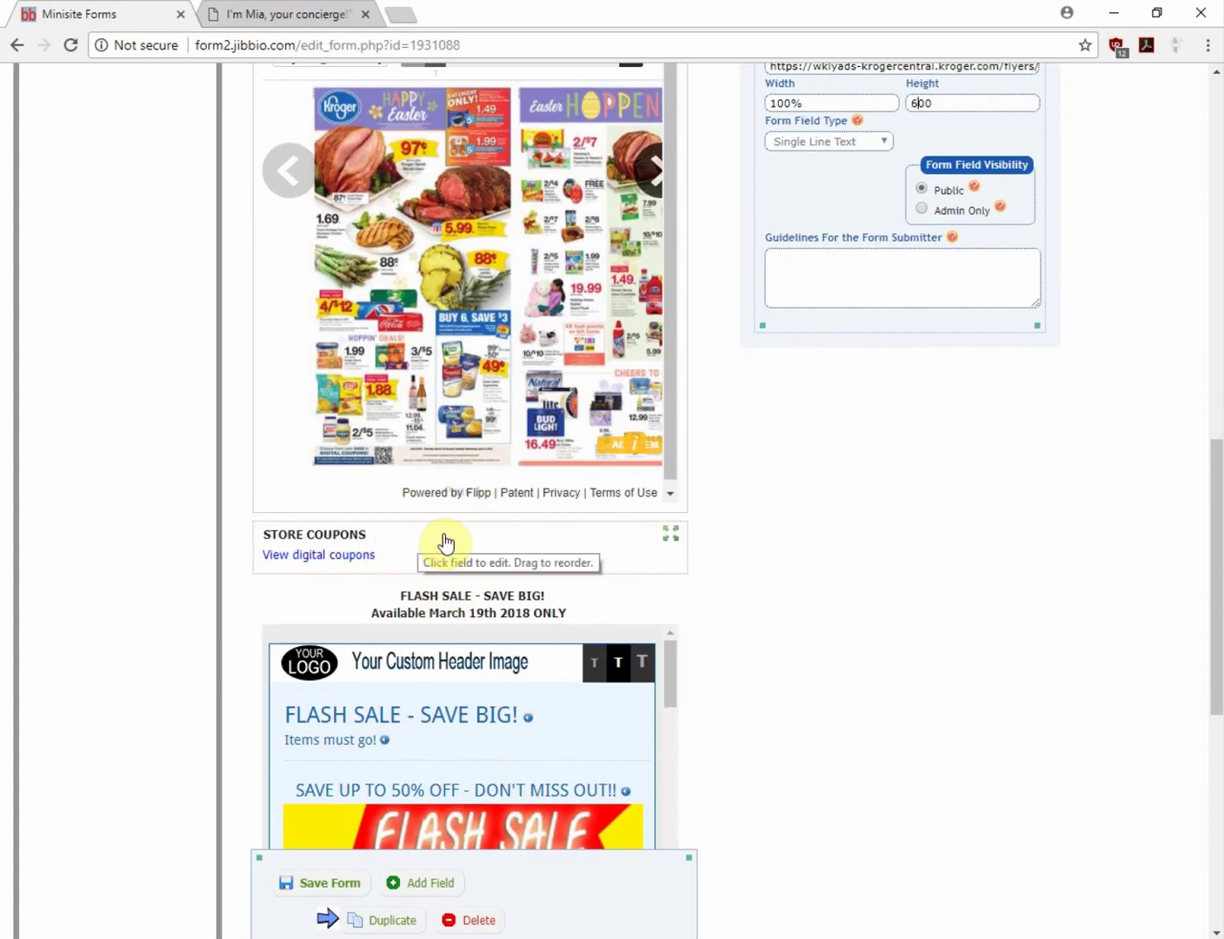
Check the STORE COUPONS field's link address, then save the concierge form
click(445, 544)
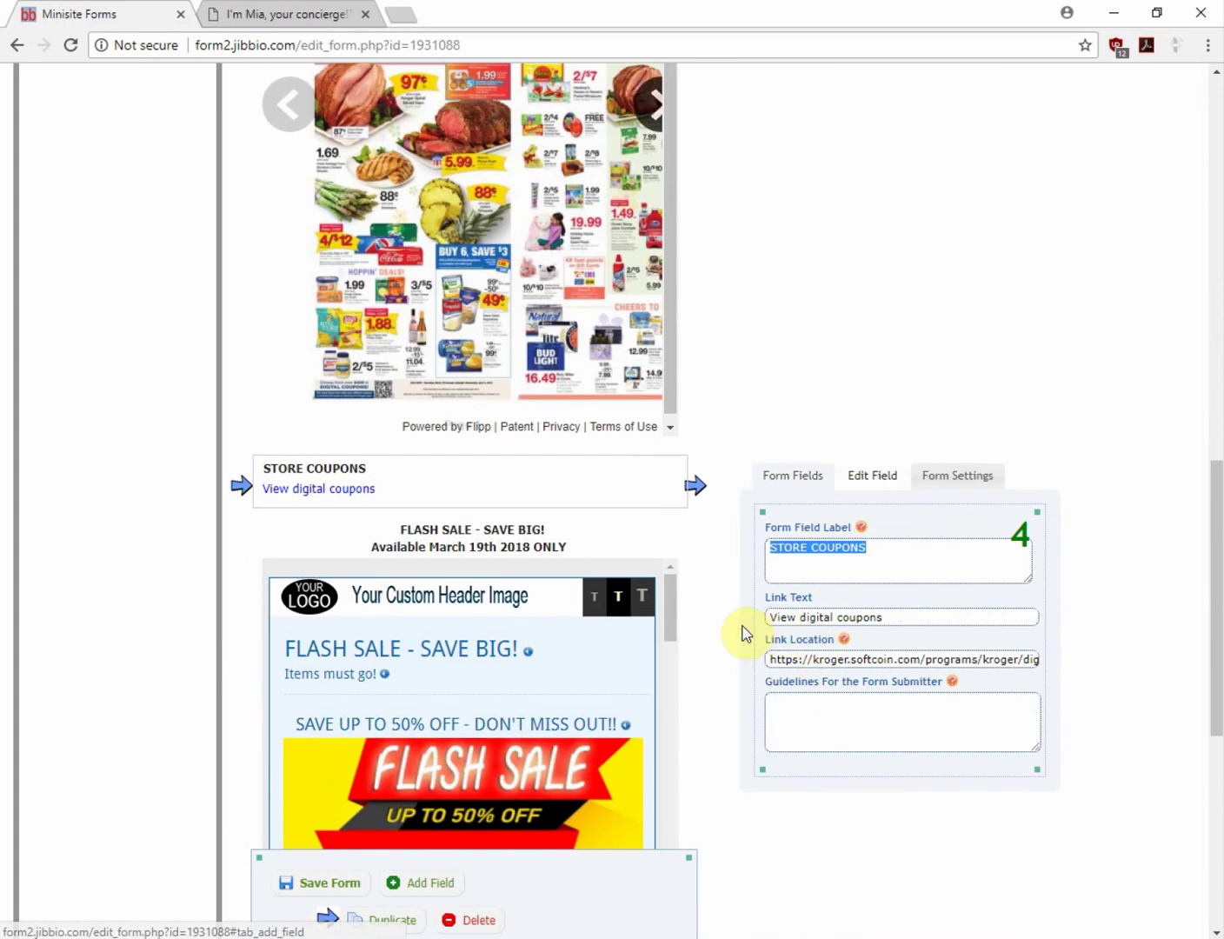
drag(764, 658, 1209, 665)
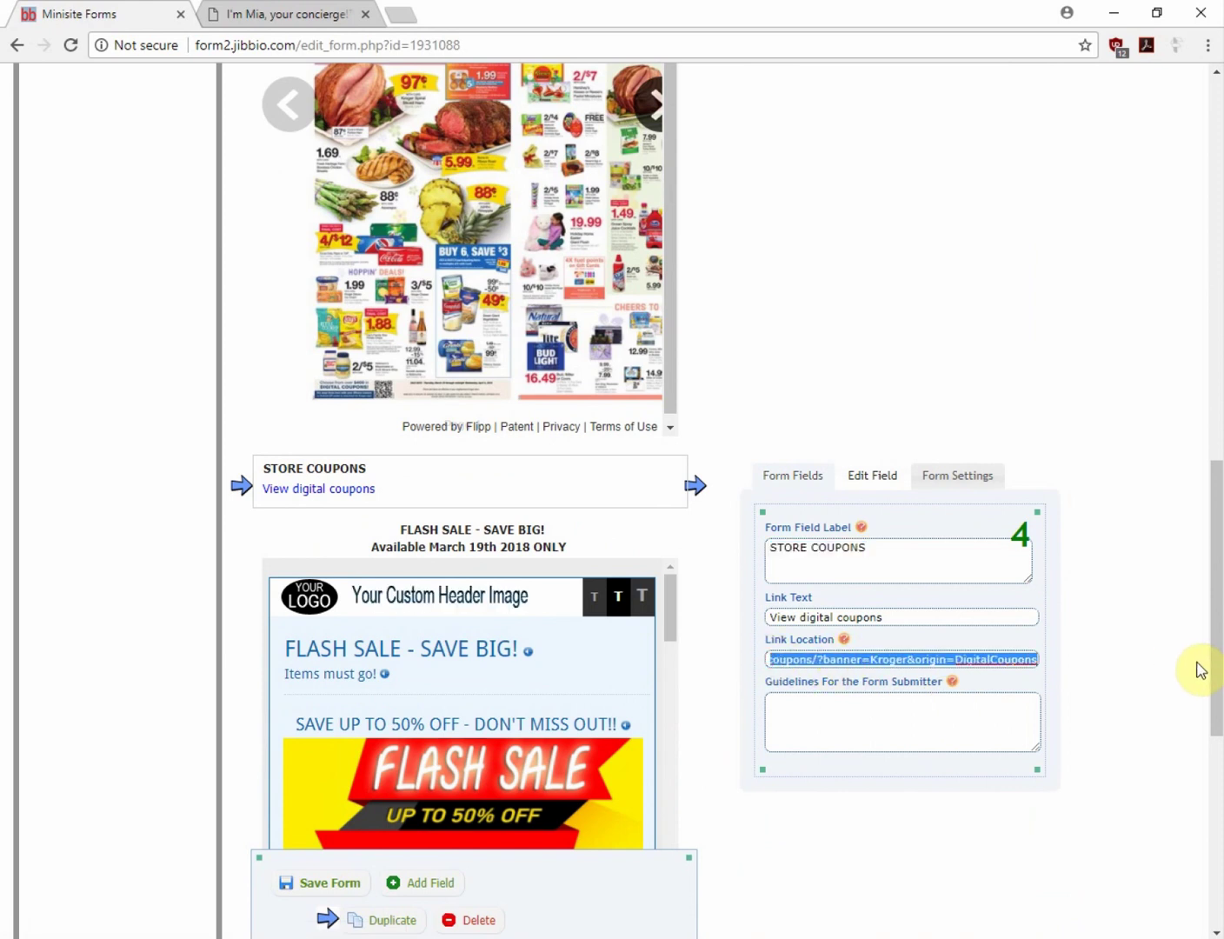
scroll(1066, 762, down, 2)
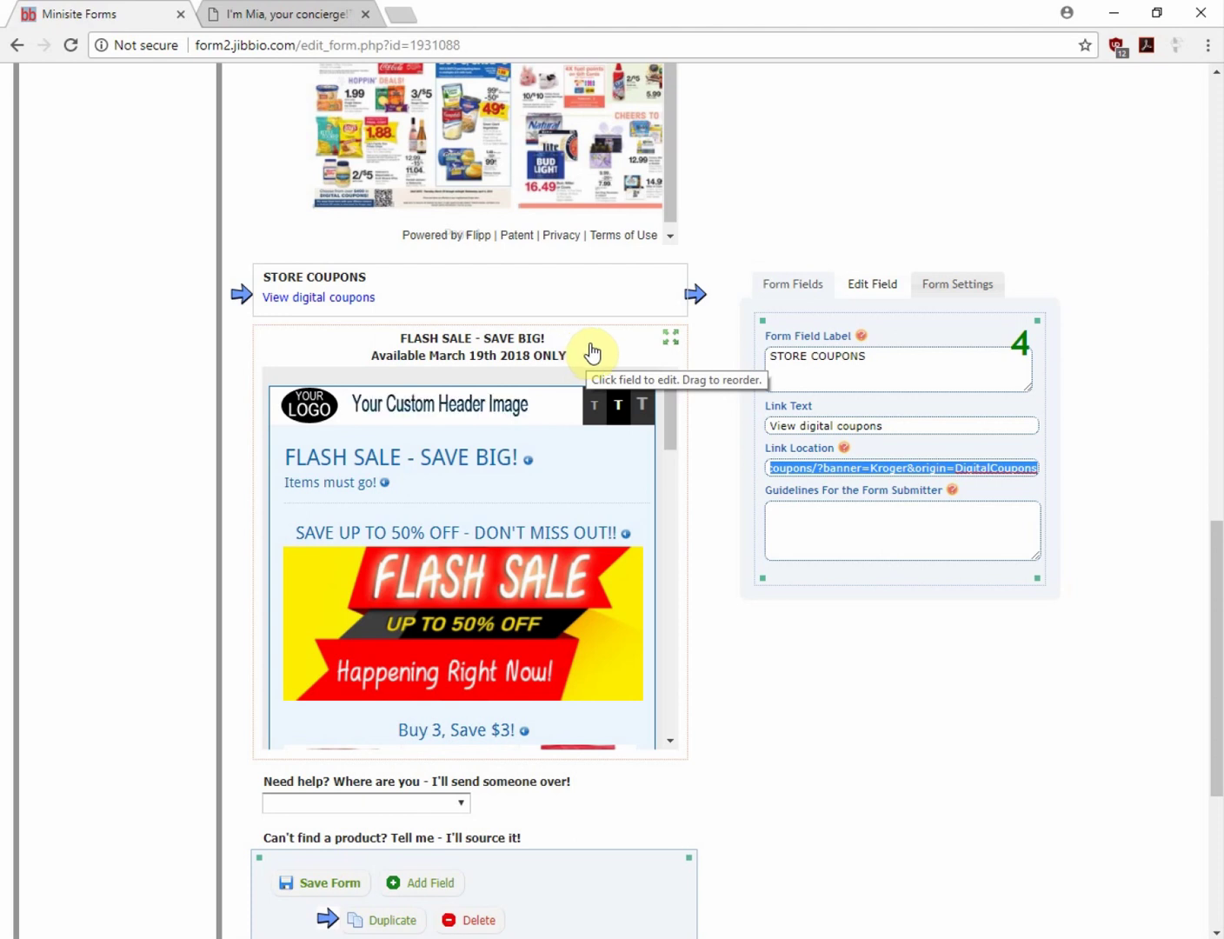
scroll(597, 539, down, 10)
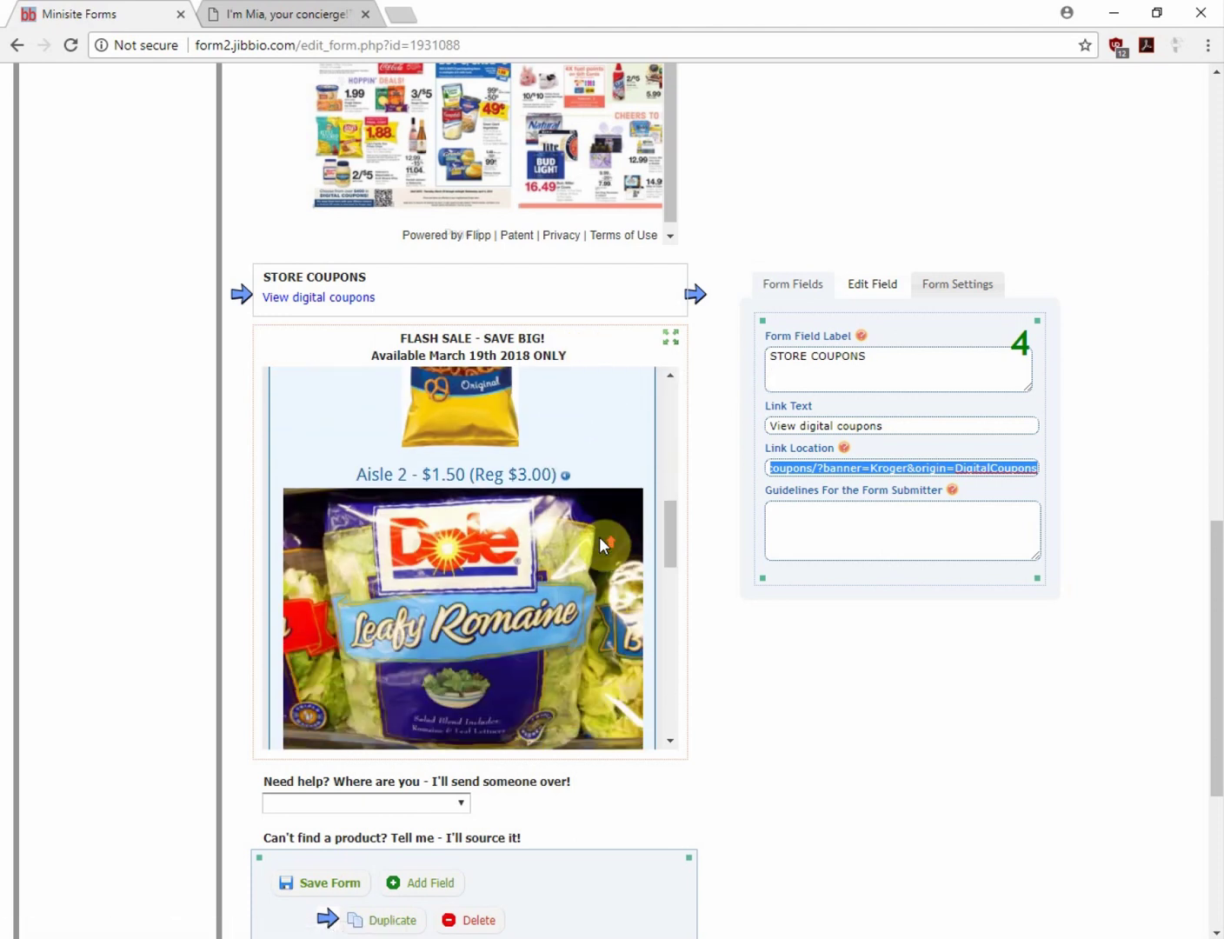
scroll(602, 546, up, 8)
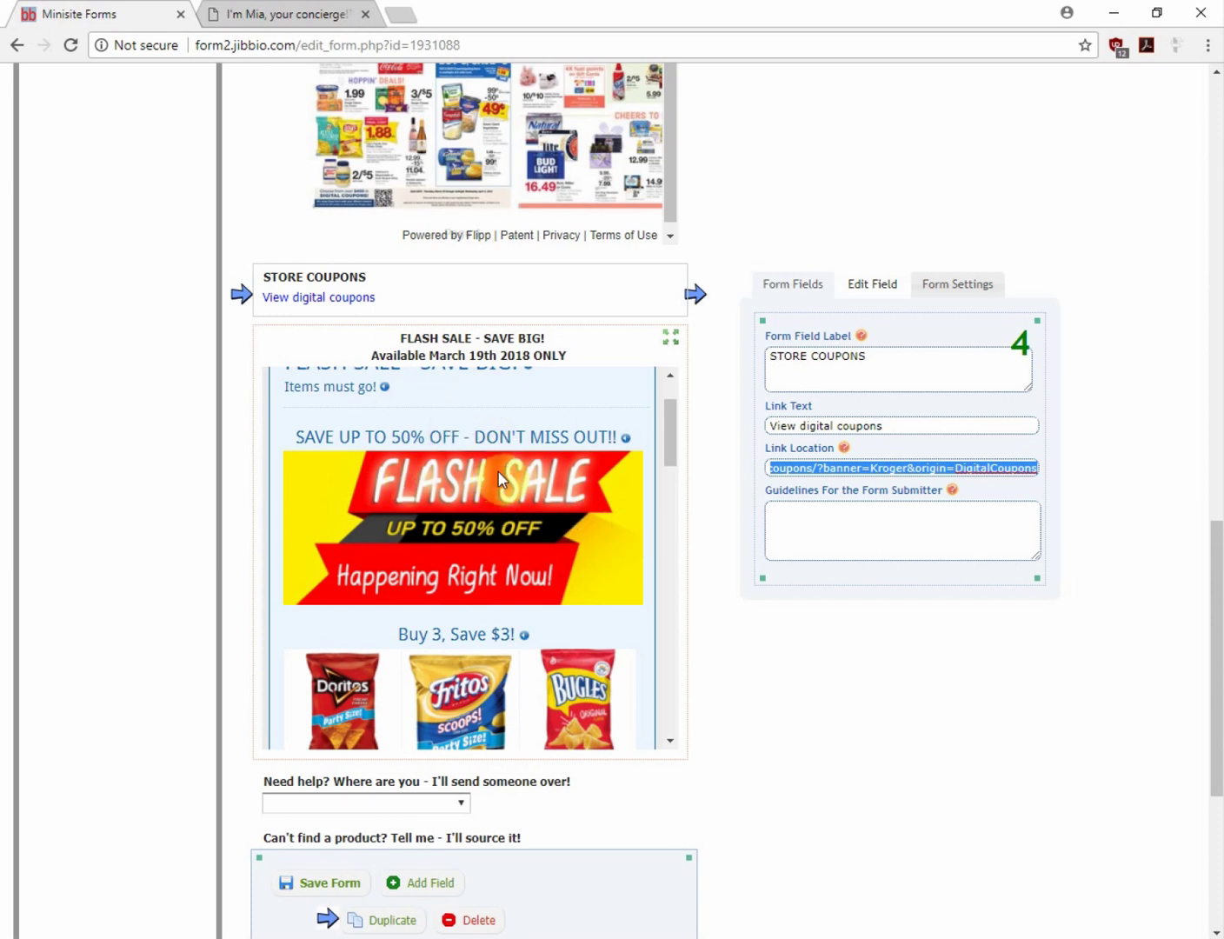
click(330, 883)
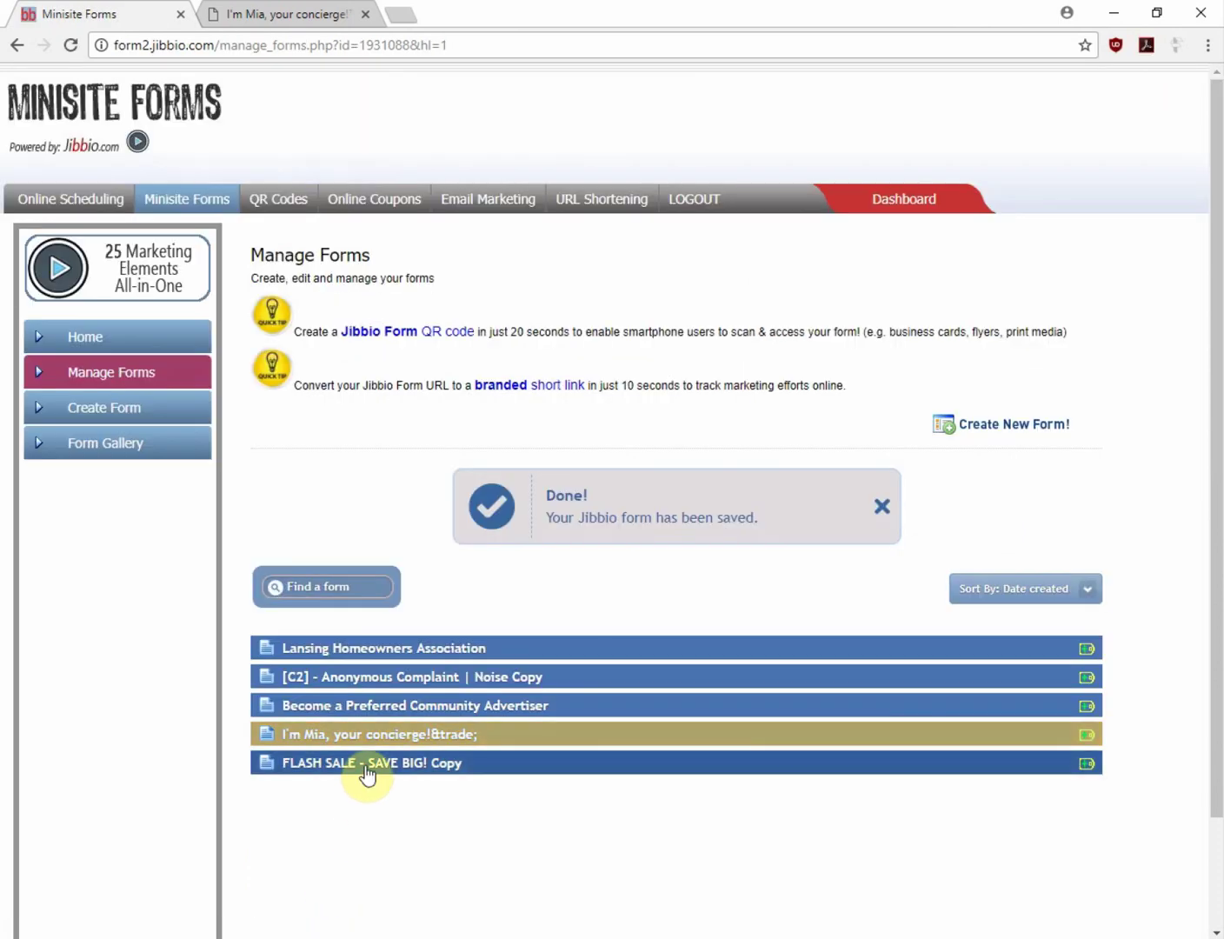
Copy the public link address of the FLASH SALE - SAVE BIG! Copy form
click(365, 769)
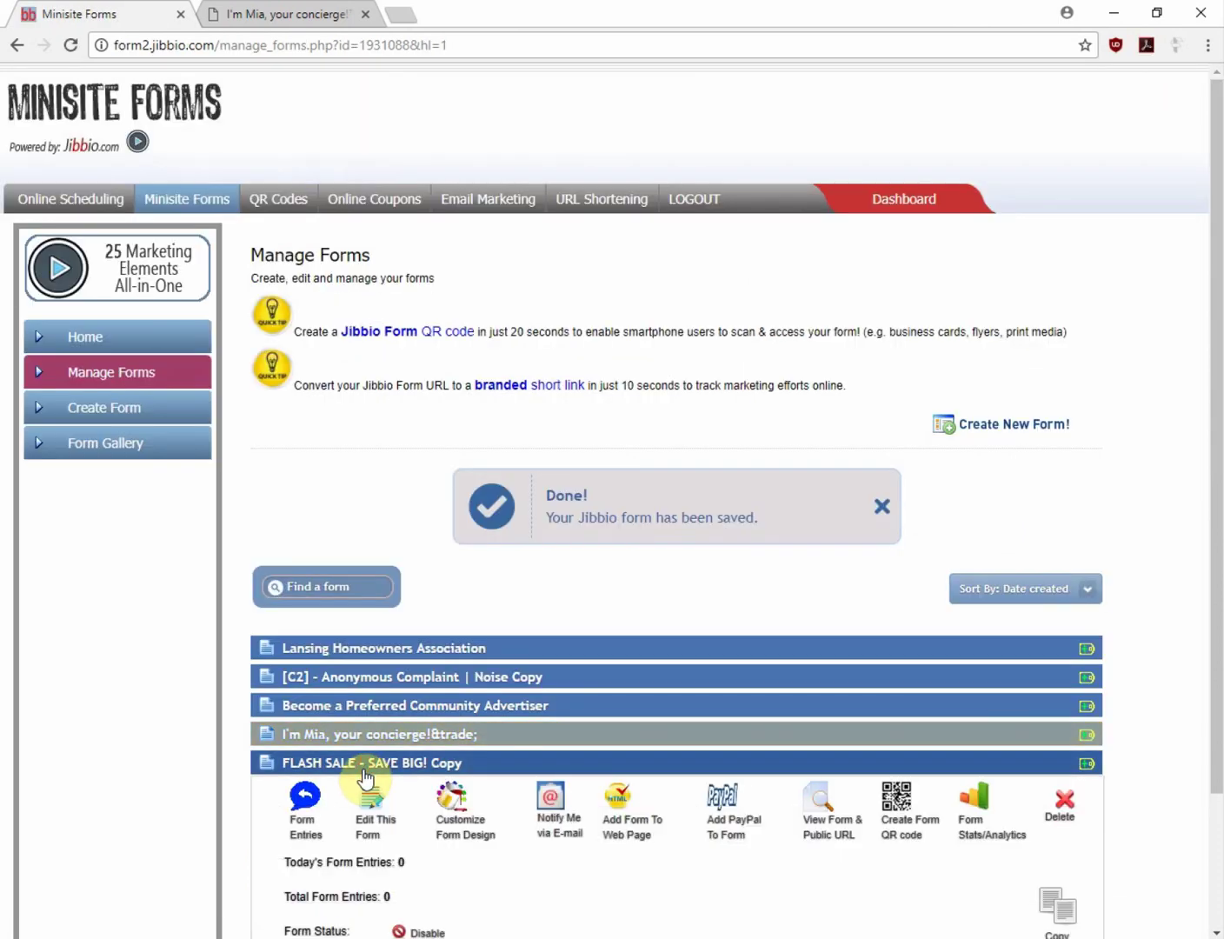
right_click(824, 823)
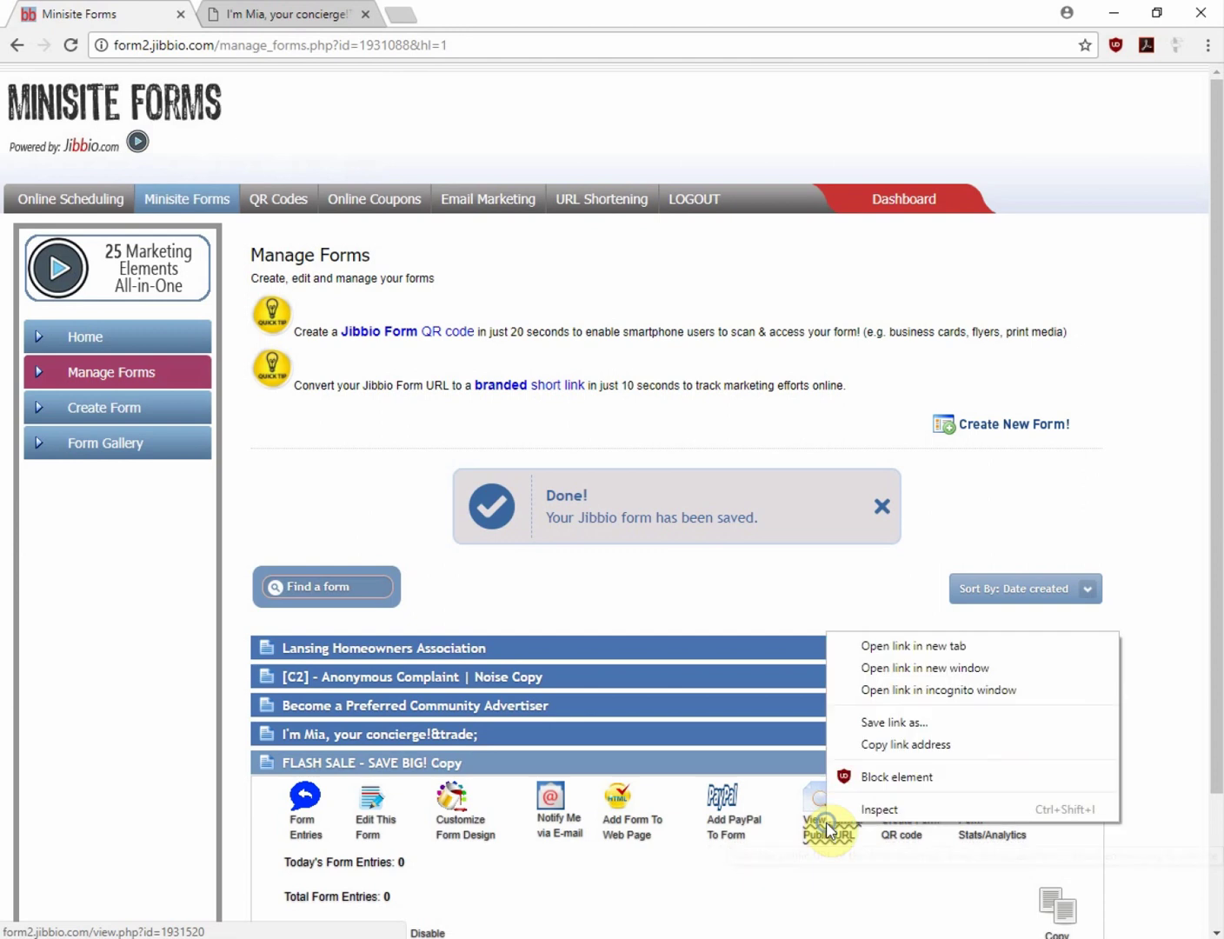
click(872, 753)
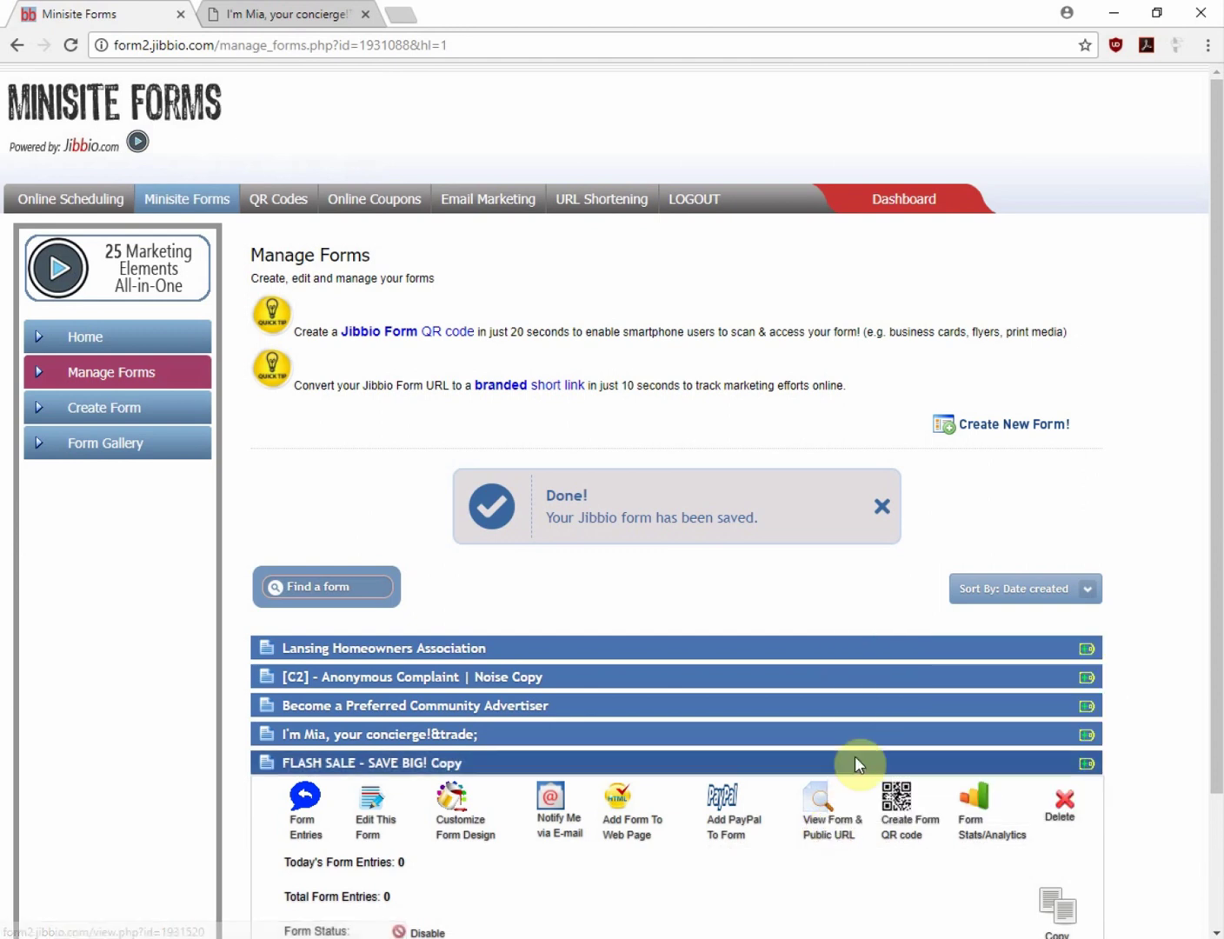
Open the I'm Mia concierge form in the editor
click(349, 735)
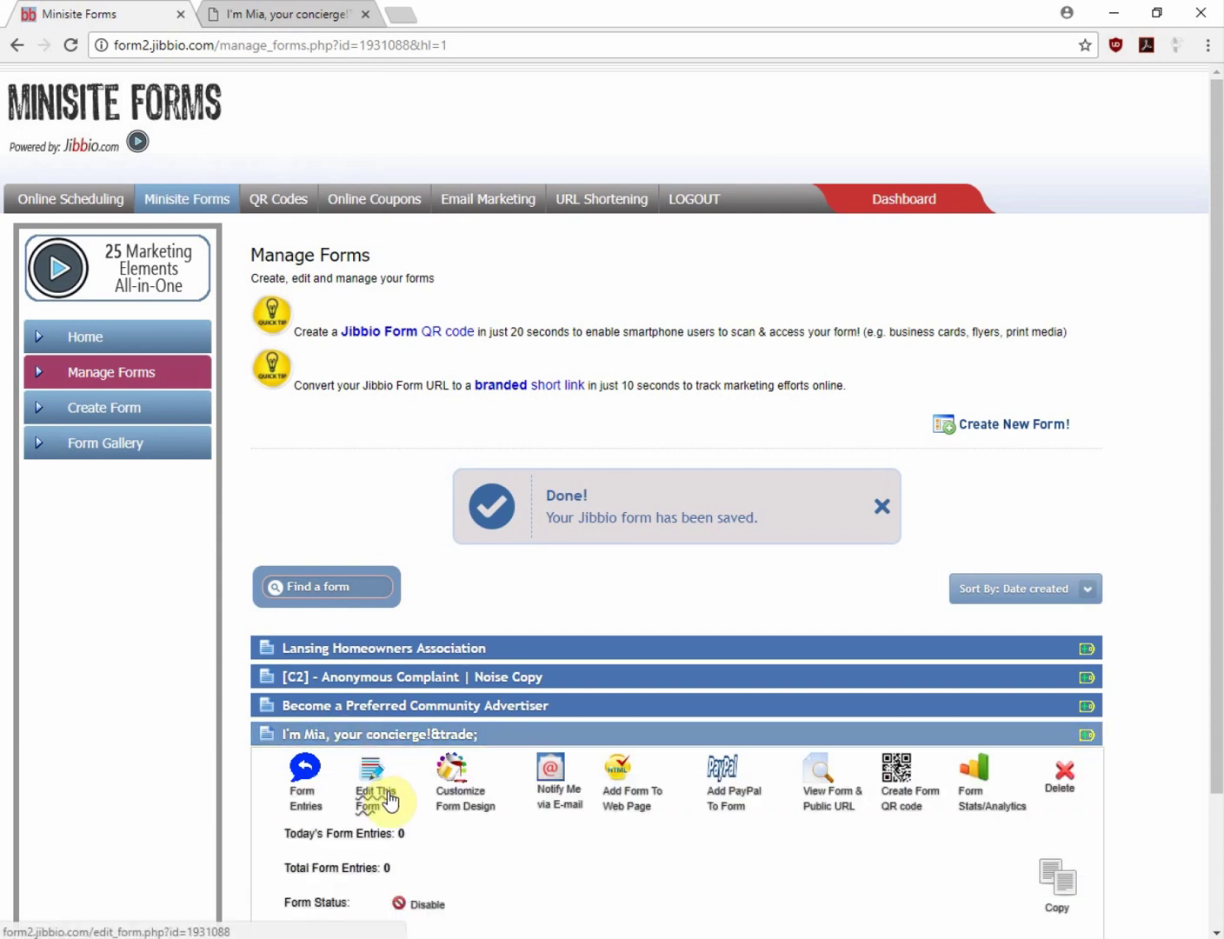
click(385, 798)
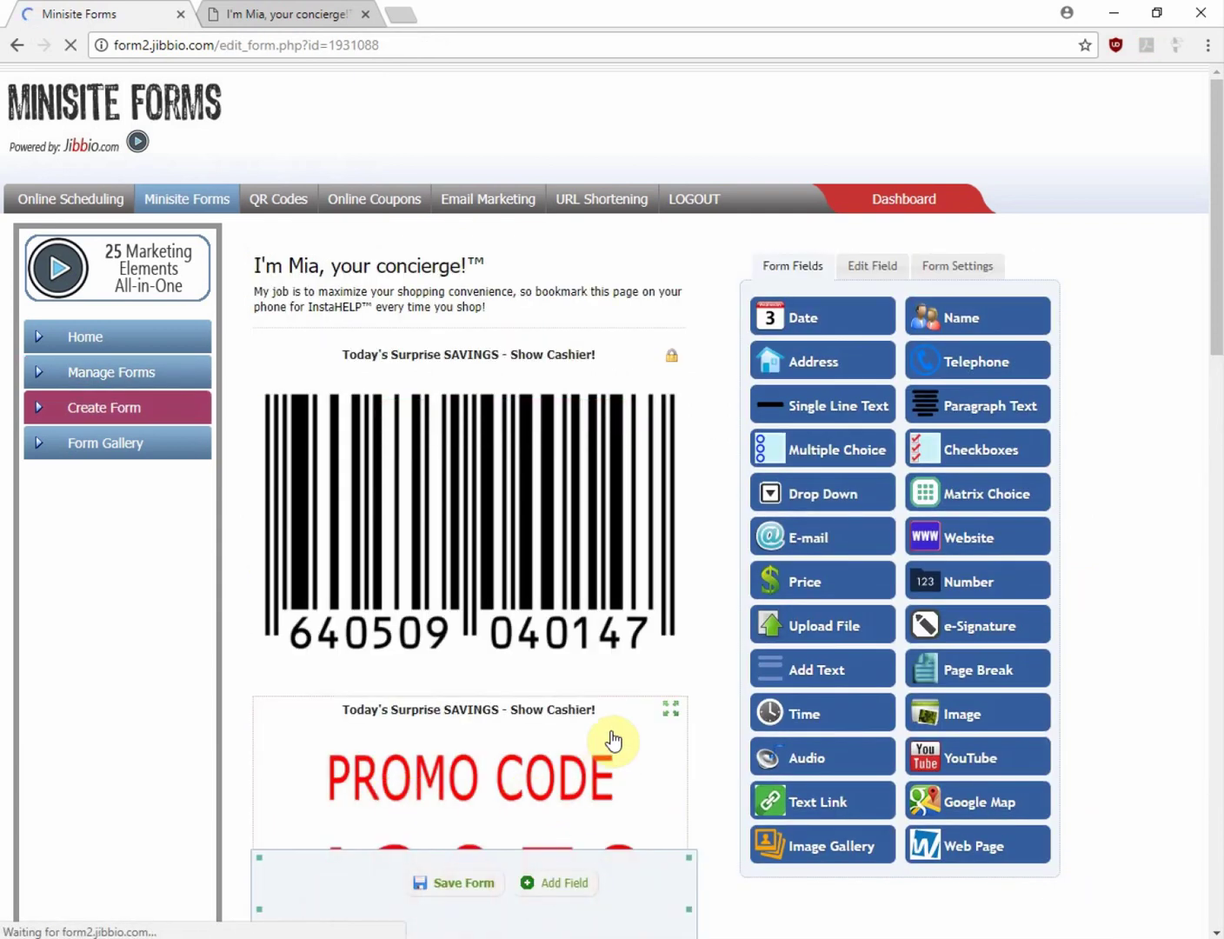
scroll(622, 737, down, 12)
scroll(812, 769, down, 5)
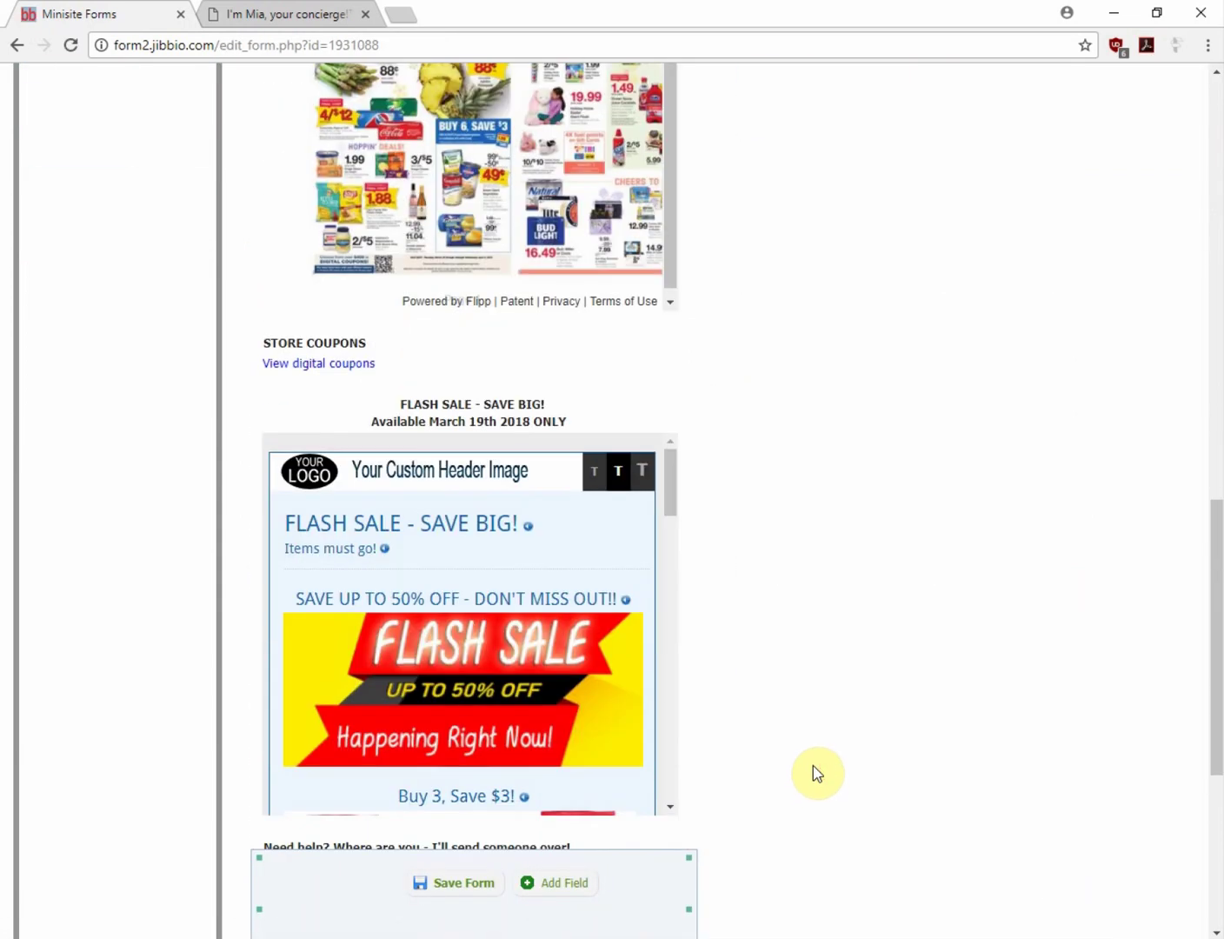
Replace the FLASH SALE block's web address with the copied link (id=1931520) and save the form
click(581, 224)
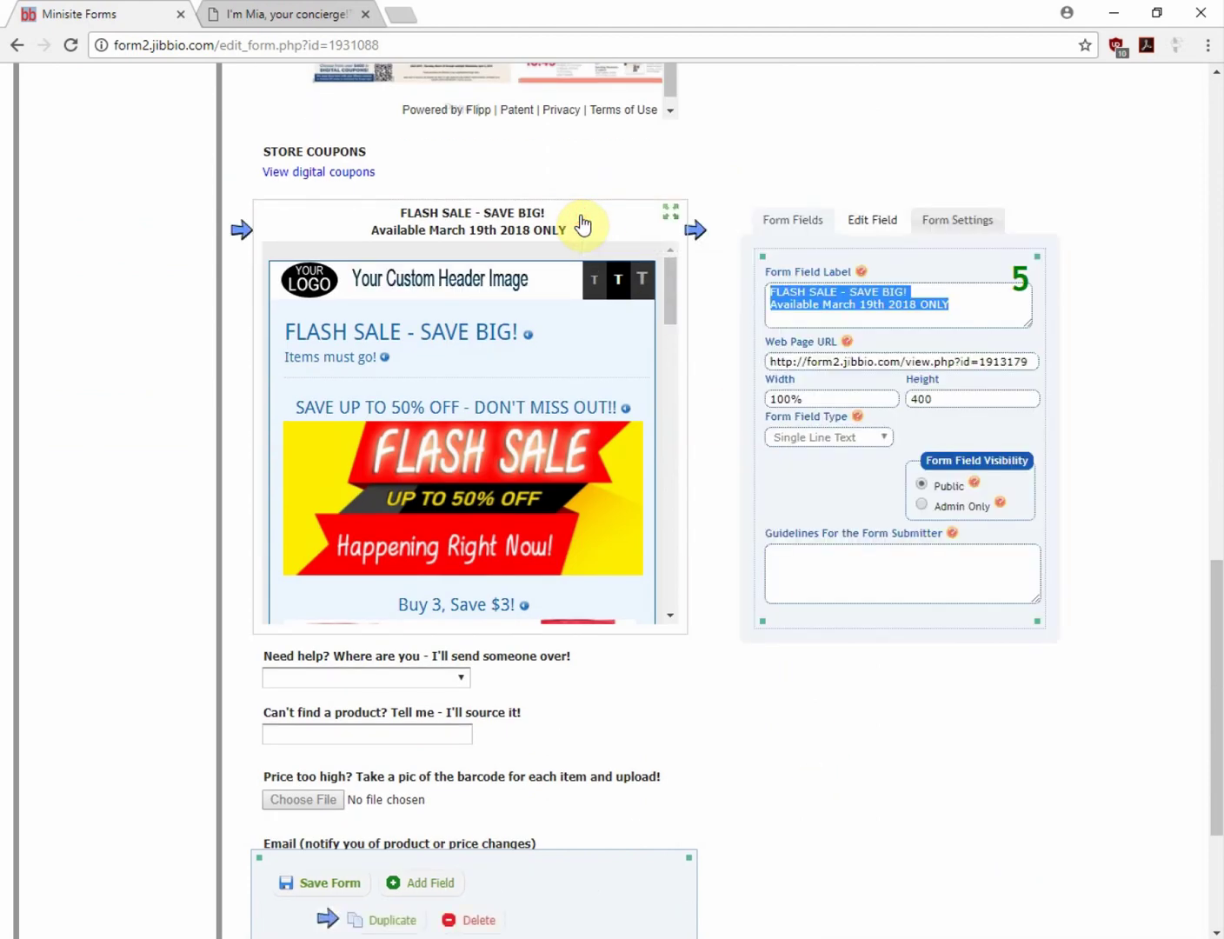
drag(769, 359, 1114, 360)
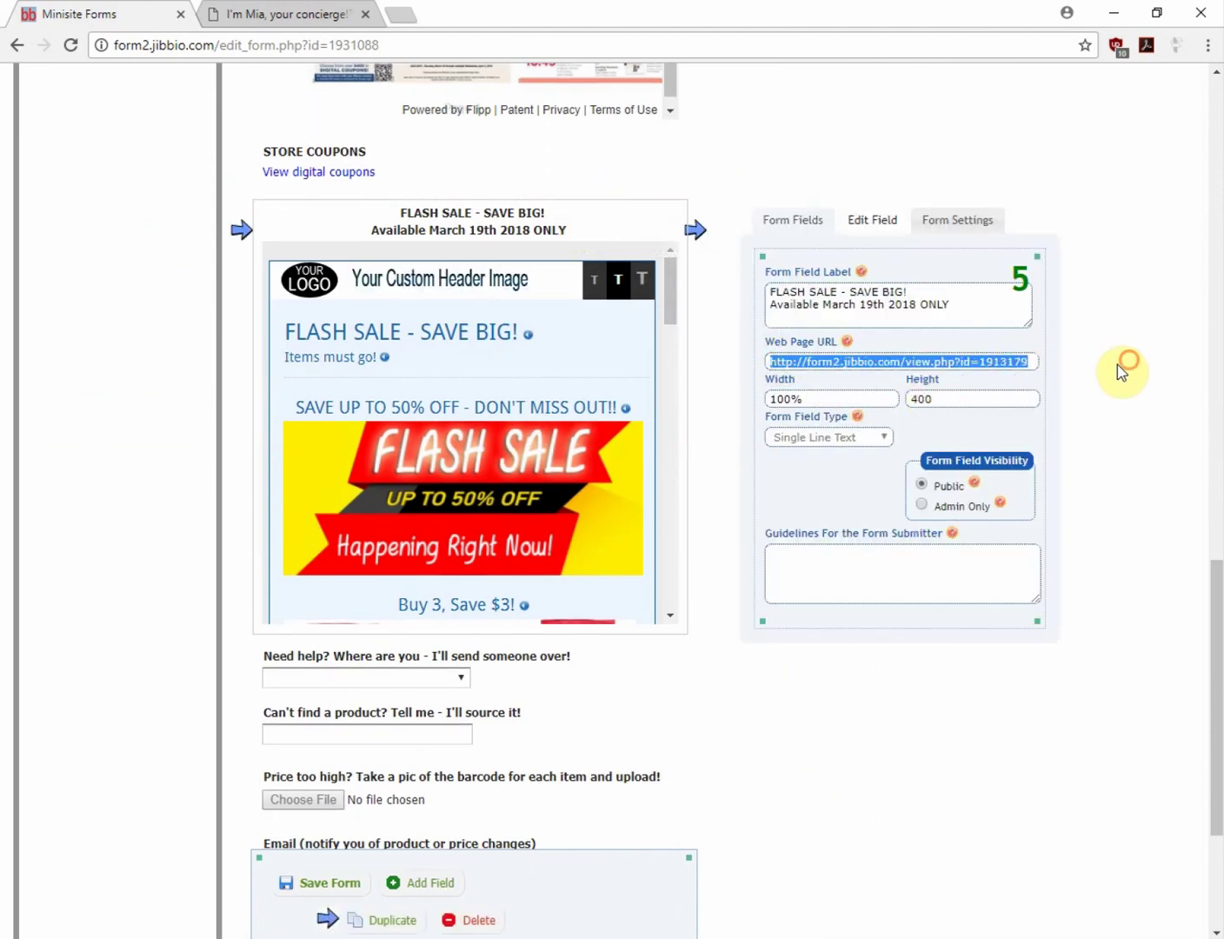
key(BackSpace)
key(ctrl+v)
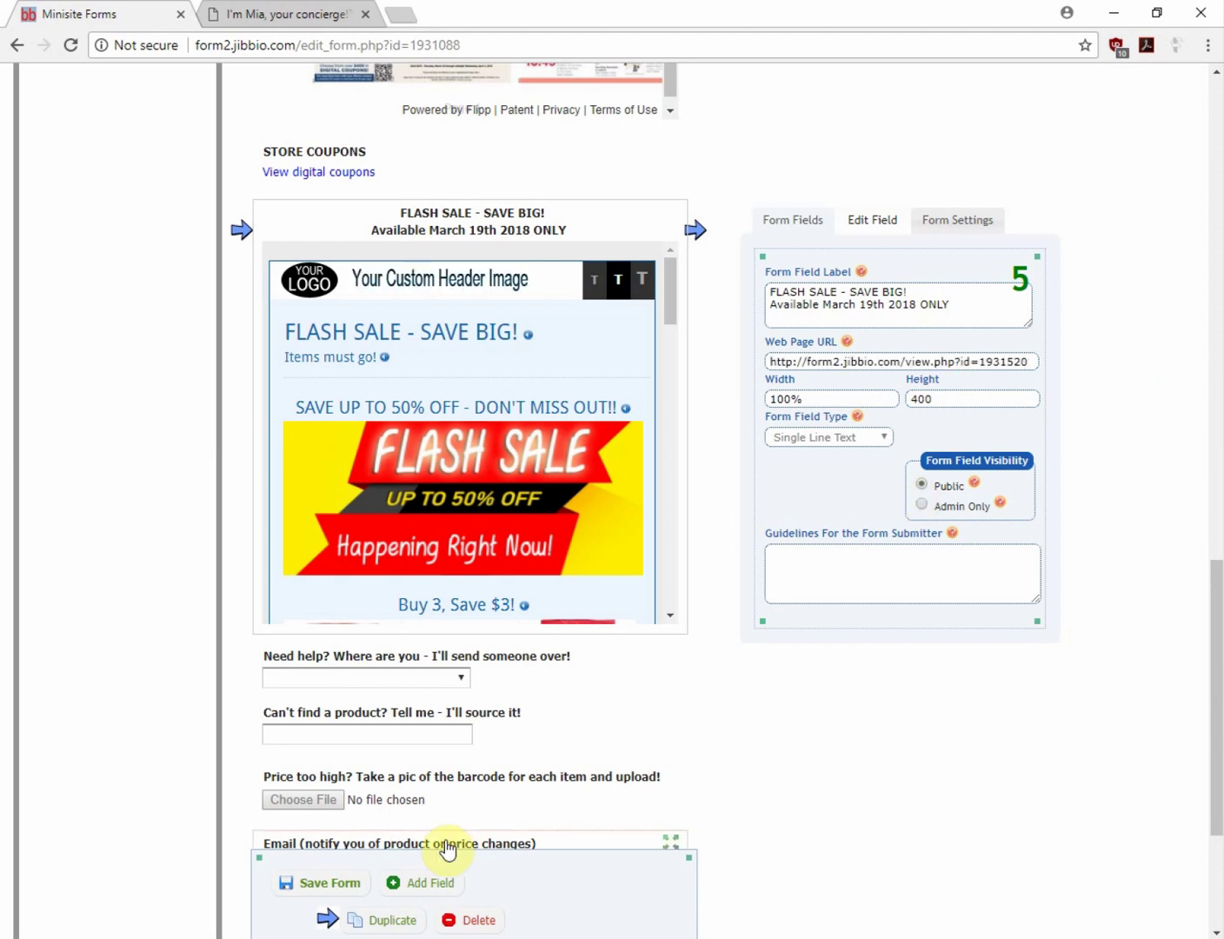
click(324, 885)
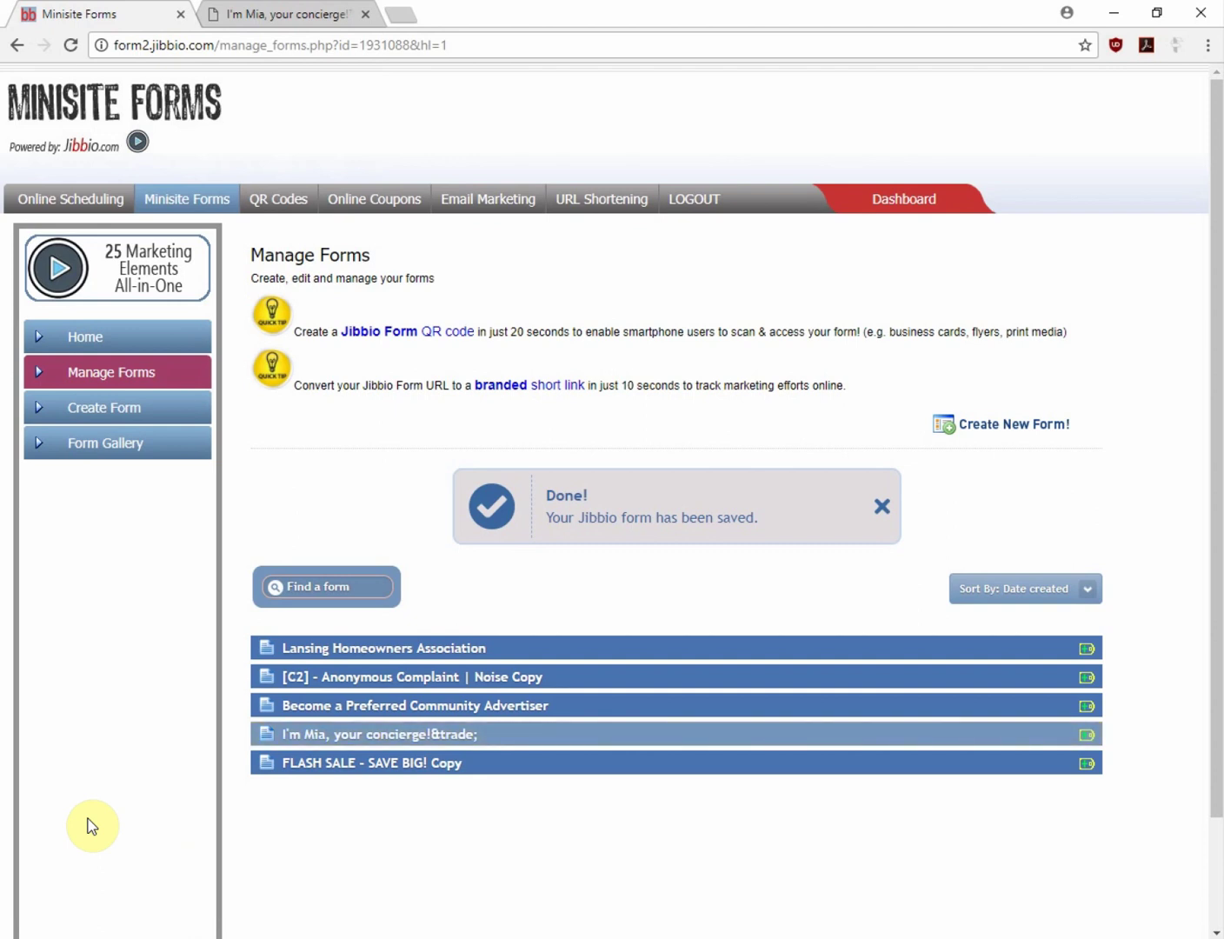
Reopen the concierge form and select the Need help? drop-down field
click(348, 735)
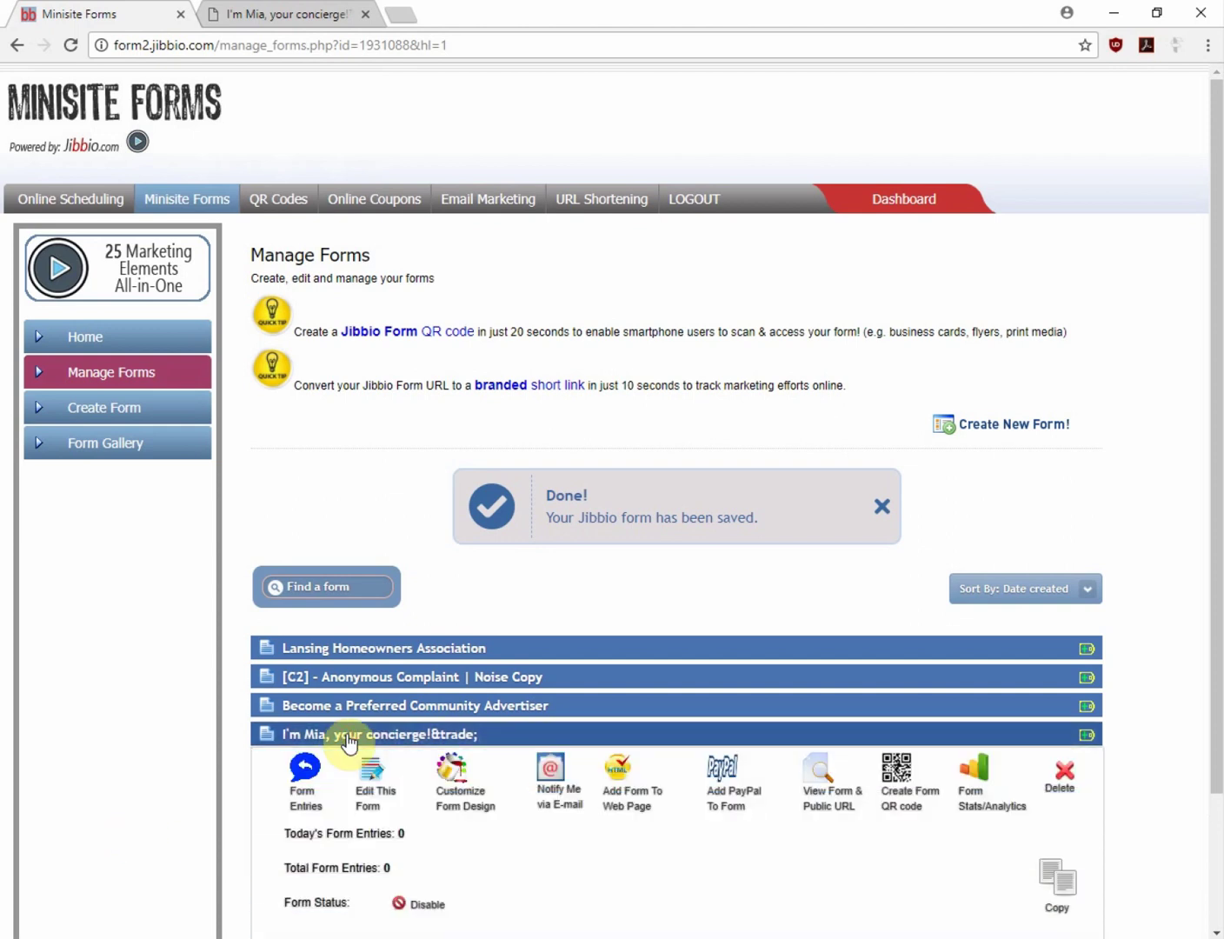
click(369, 798)
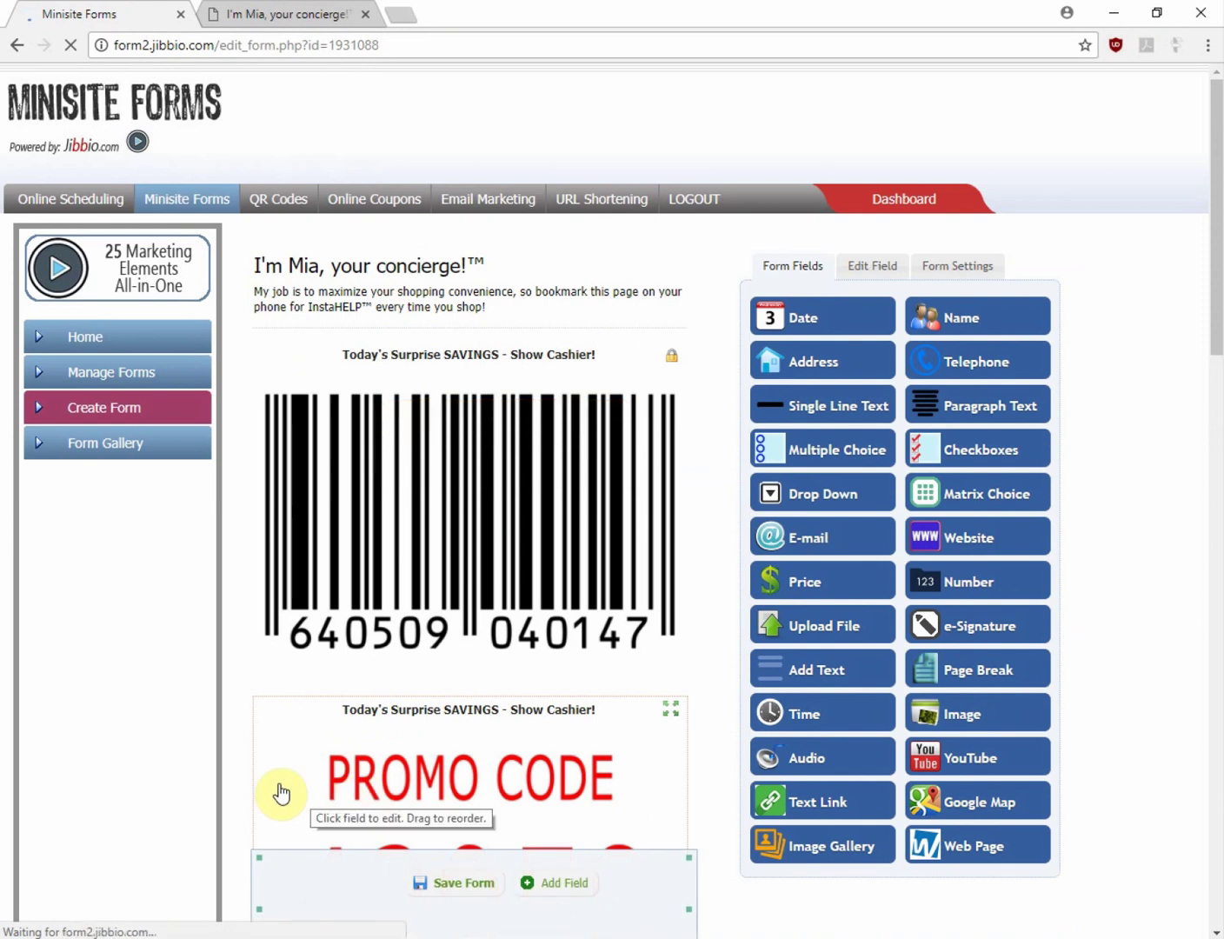
scroll(158, 747, down, 3)
scroll(157, 744, up, 1)
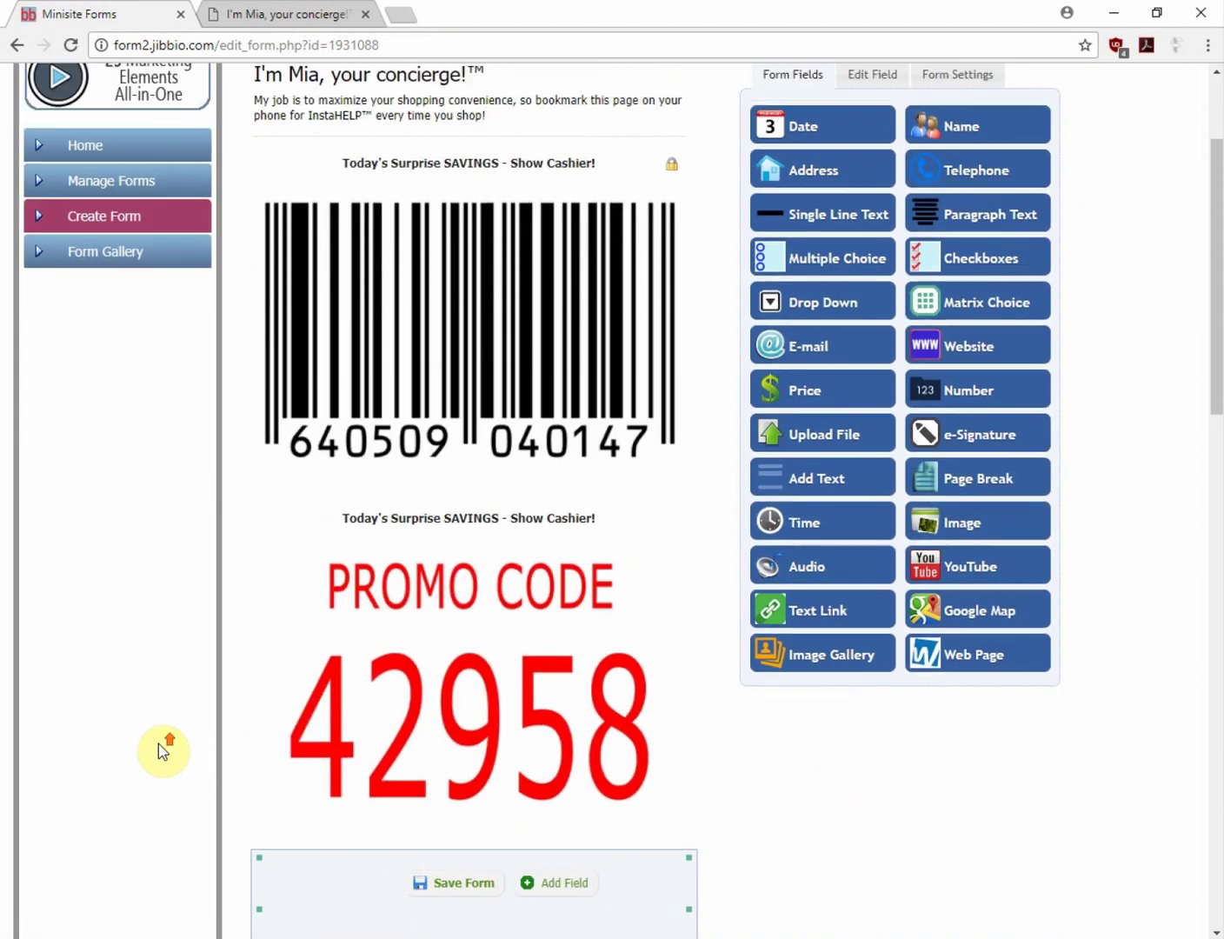
scroll(158, 743, down, 4)
scroll(165, 750, down, 13)
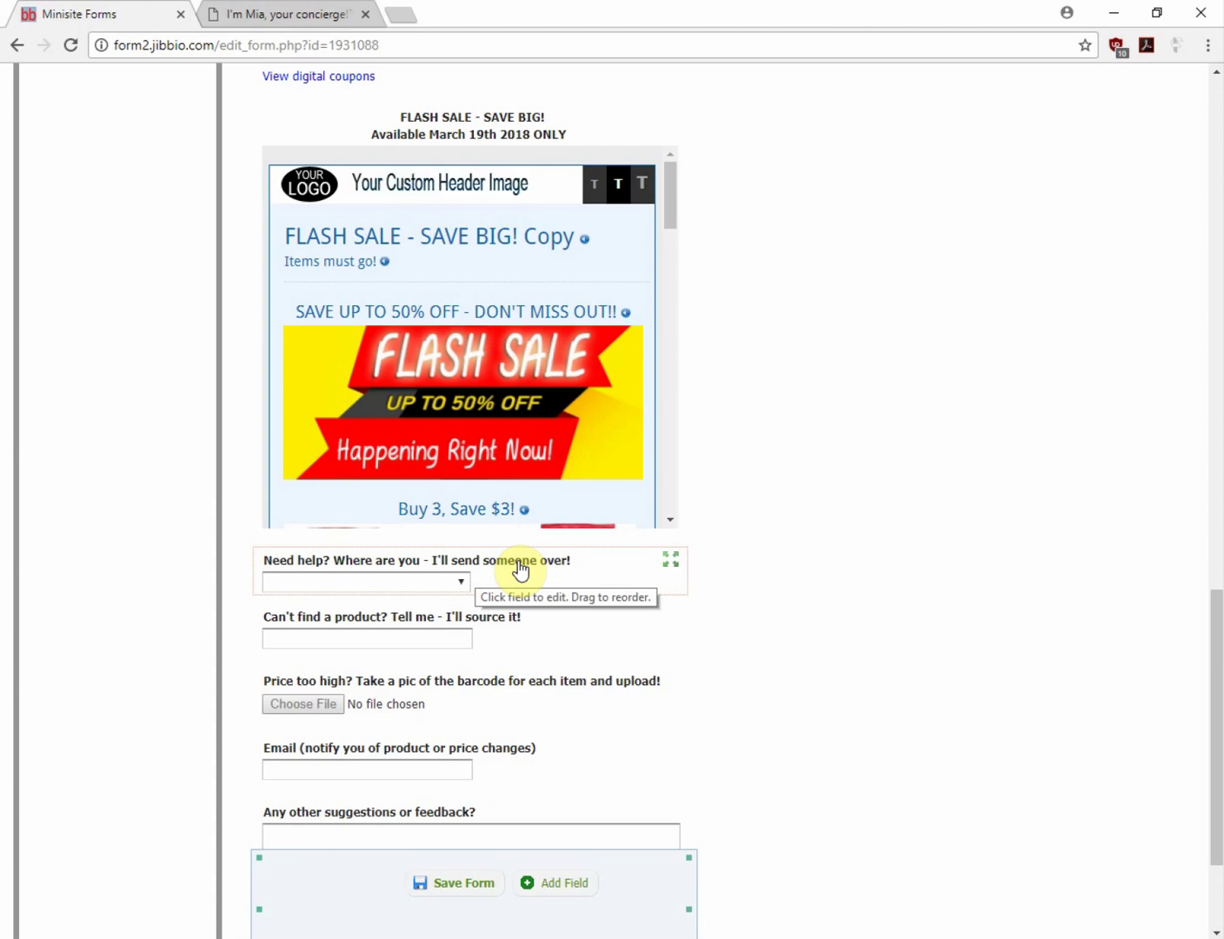
click(522, 568)
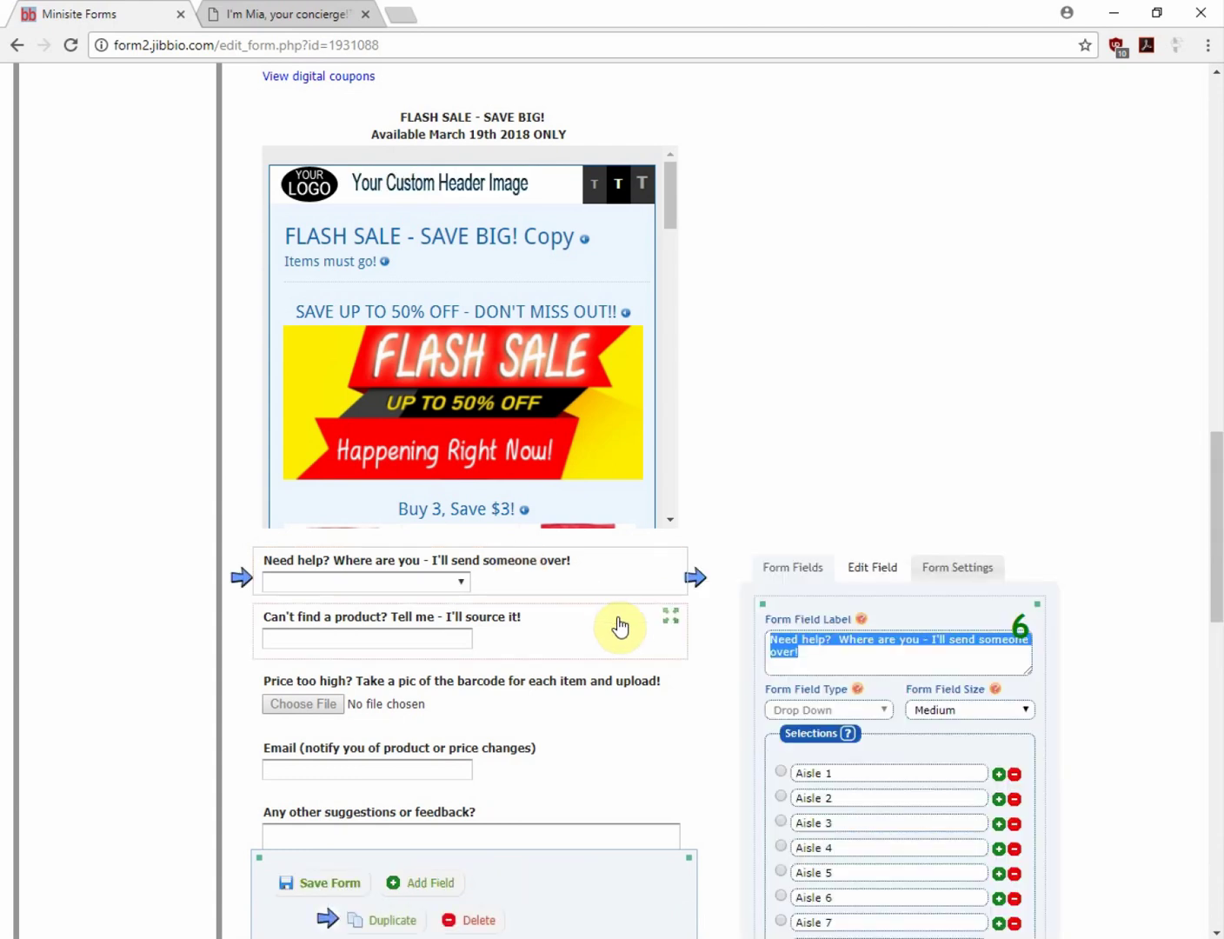
scroll(618, 626, down, 5)
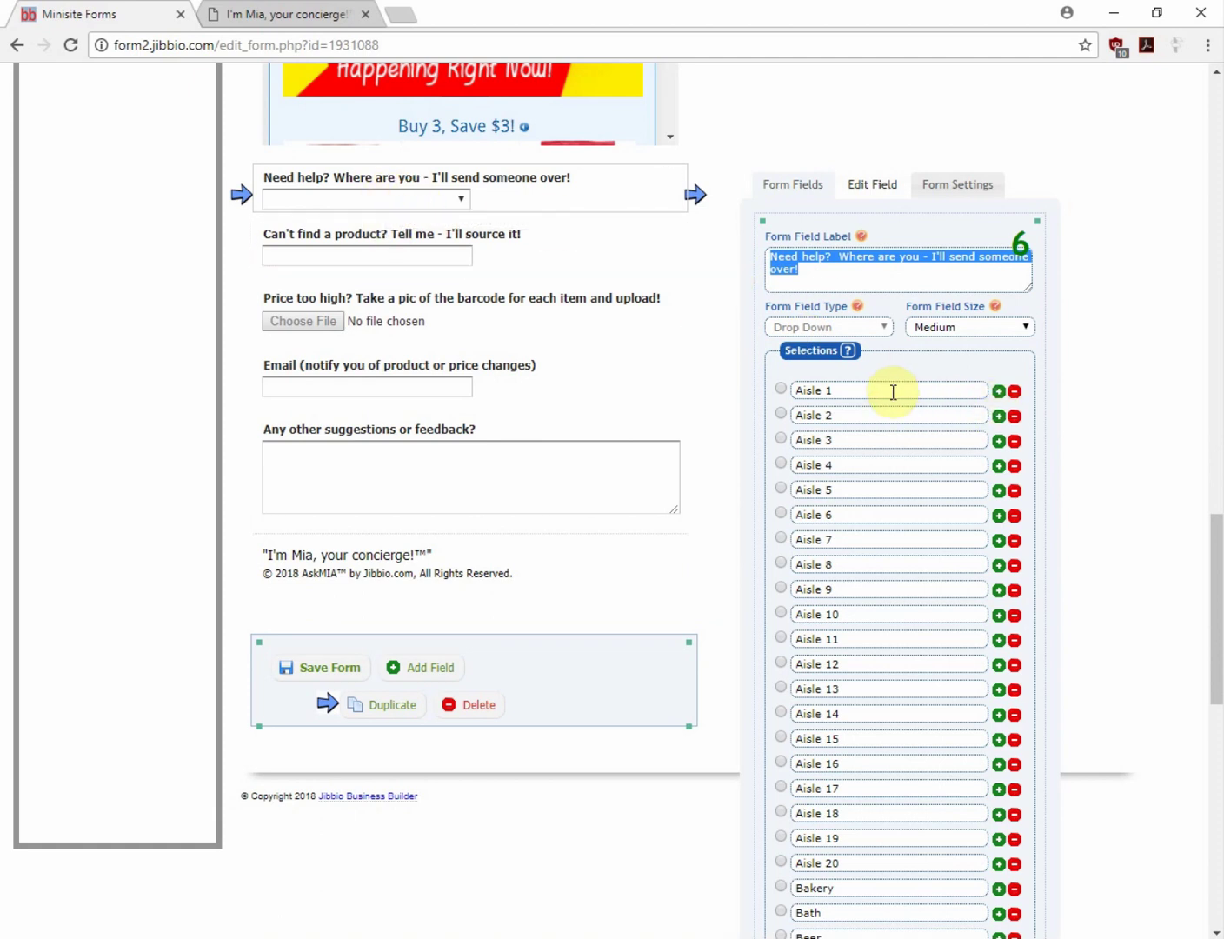
scroll(884, 557, down, 7)
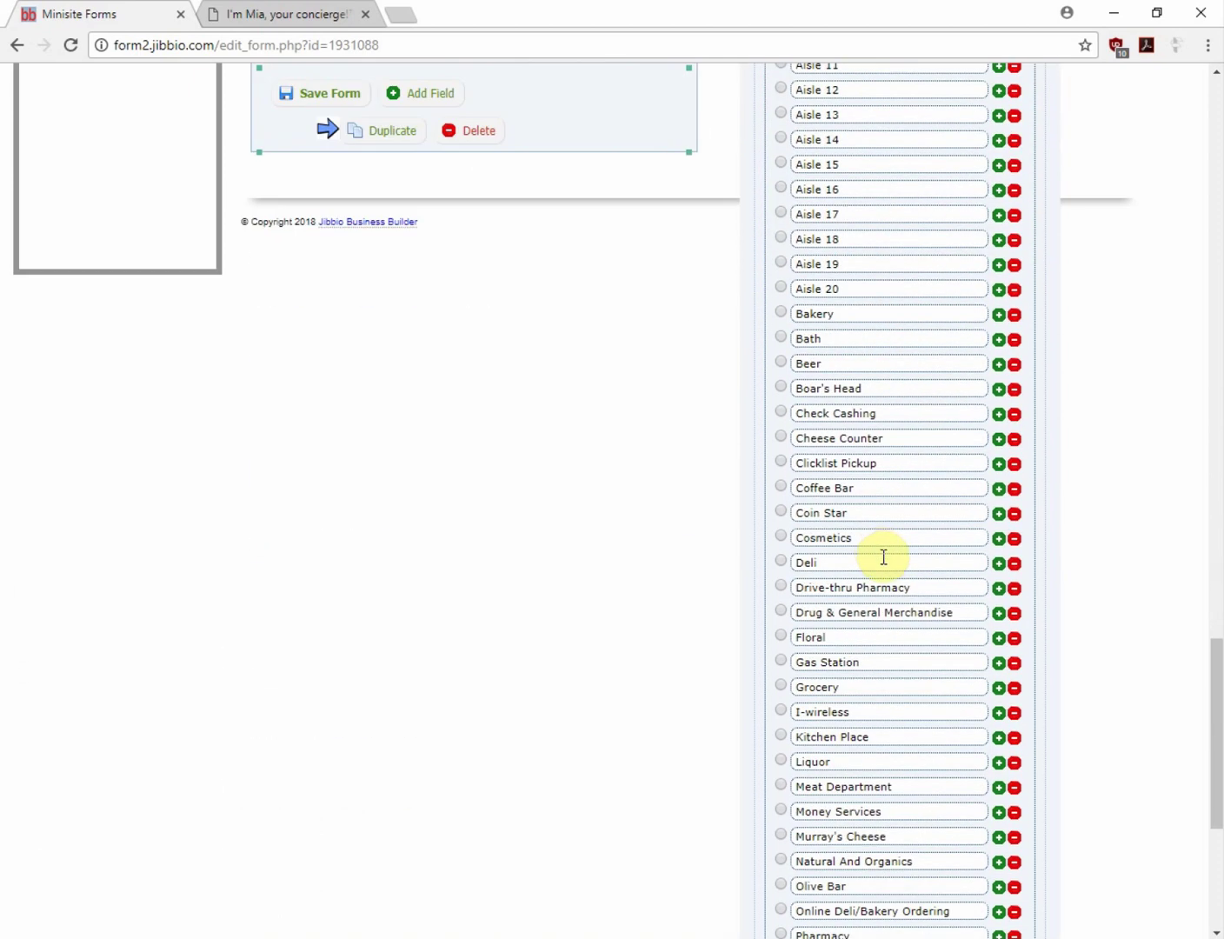
scroll(881, 652, up, 6)
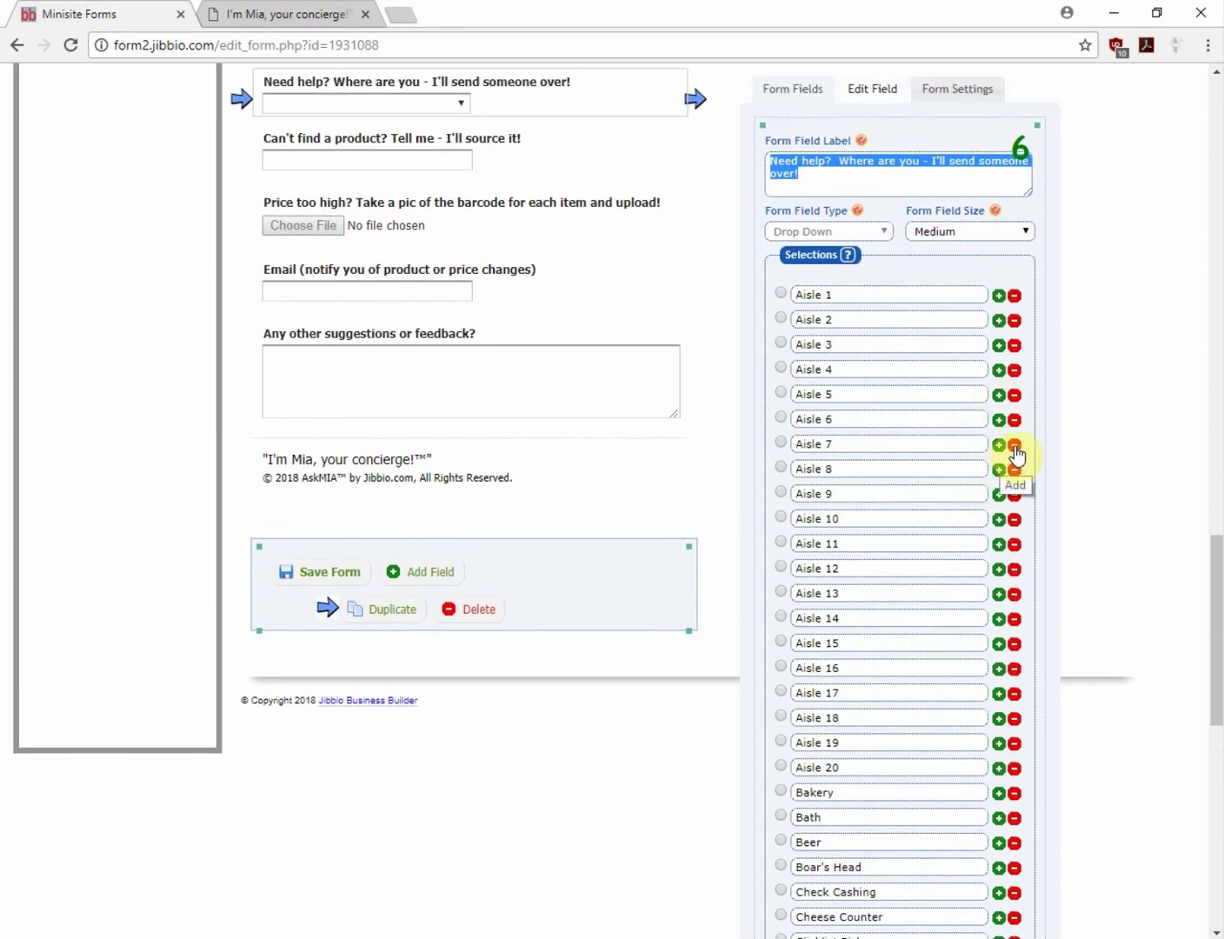
Remove Aisle 7 through Aisle 11 from the Need help? choices
click(1014, 445)
click(1015, 444)
click(1015, 444)
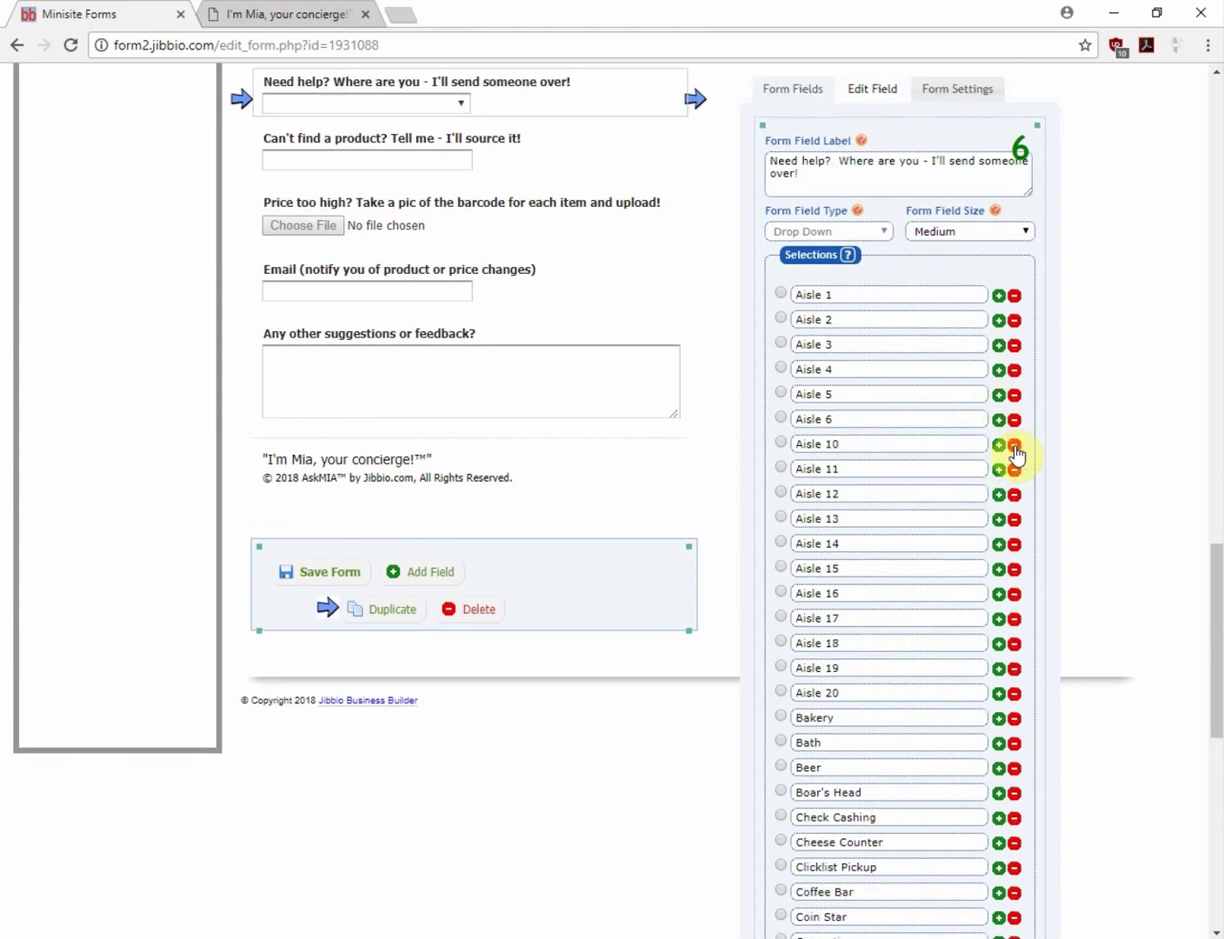
click(1014, 445)
click(1015, 445)
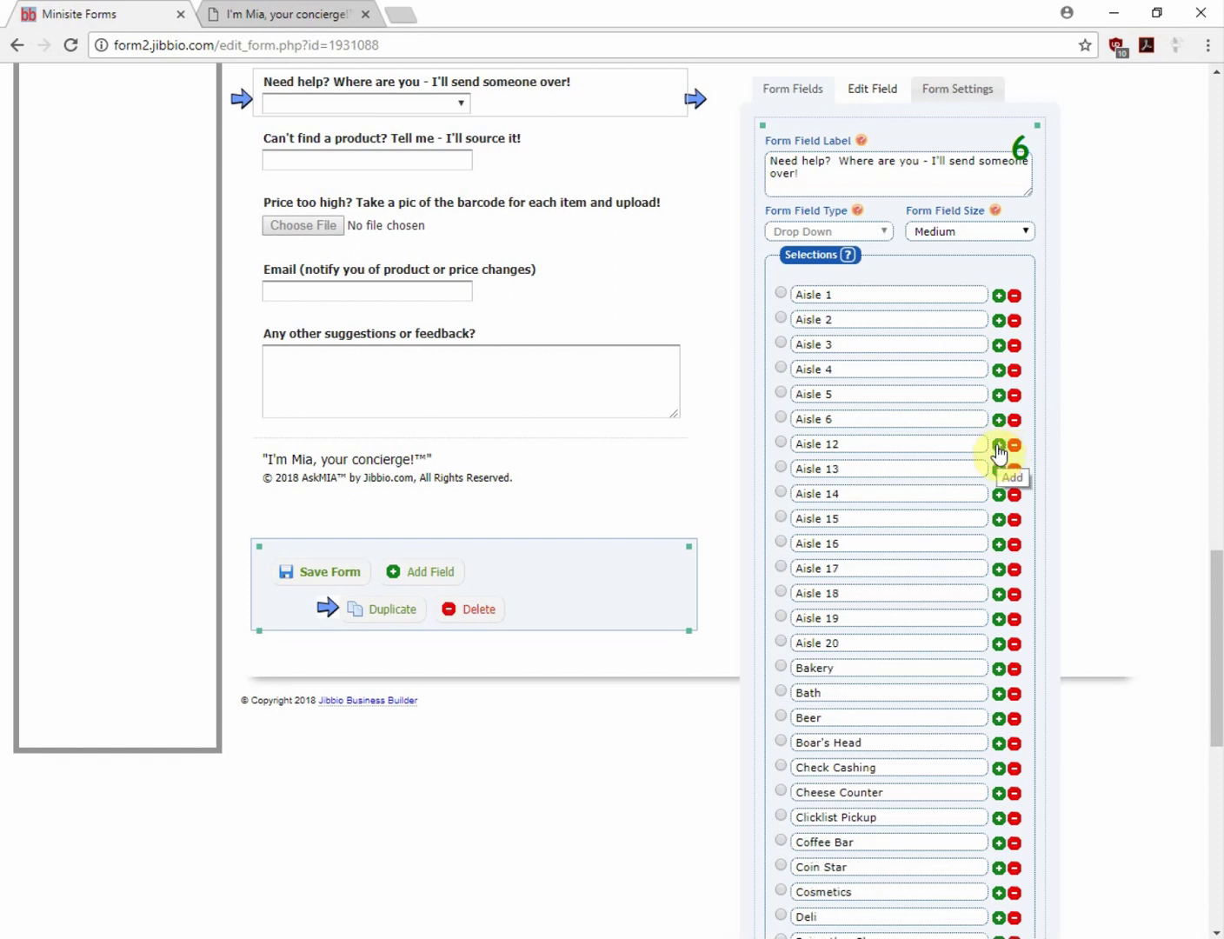
Clear out the blank choices below Aisle 12, then select the Can't find a product? field
click(998, 445)
click(998, 444)
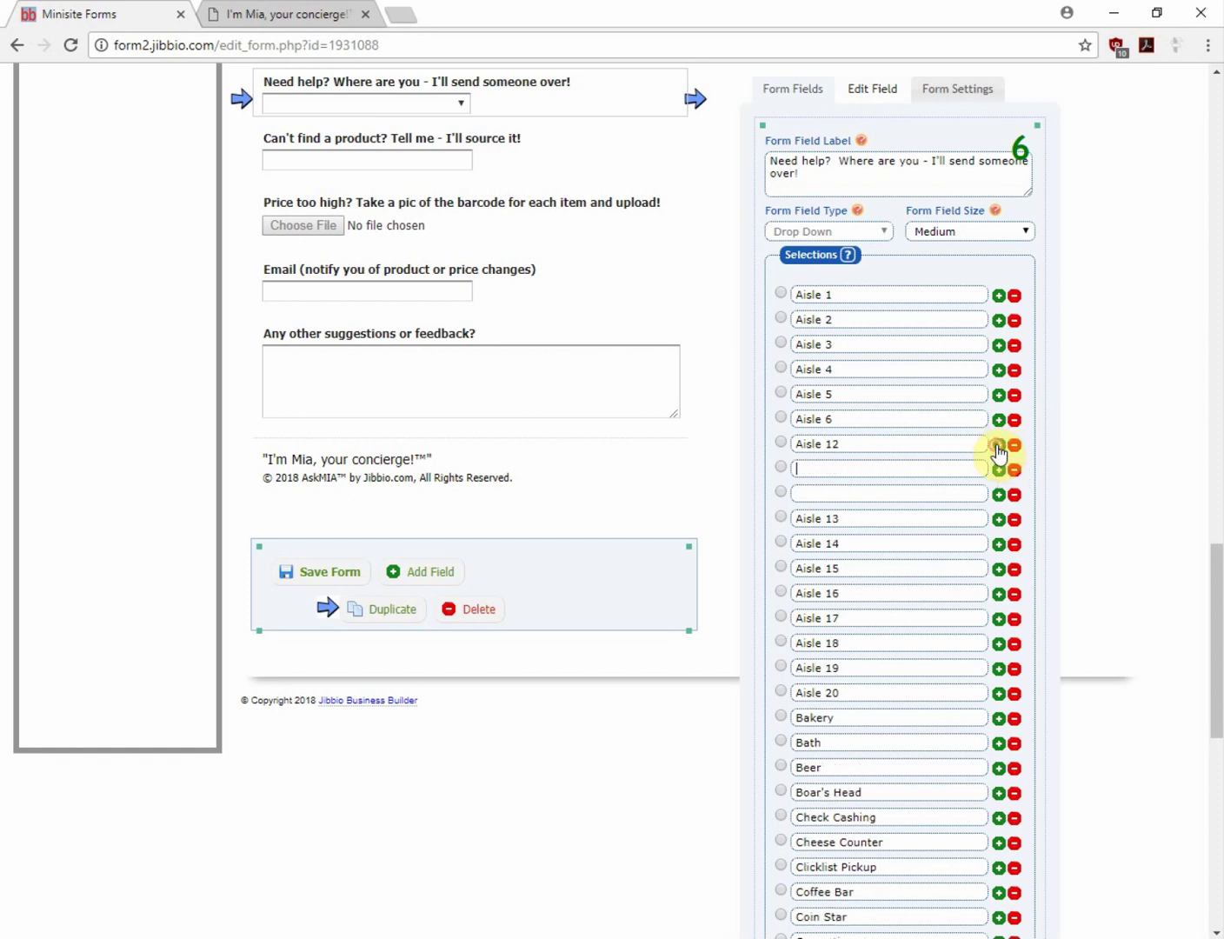
click(997, 445)
click(999, 444)
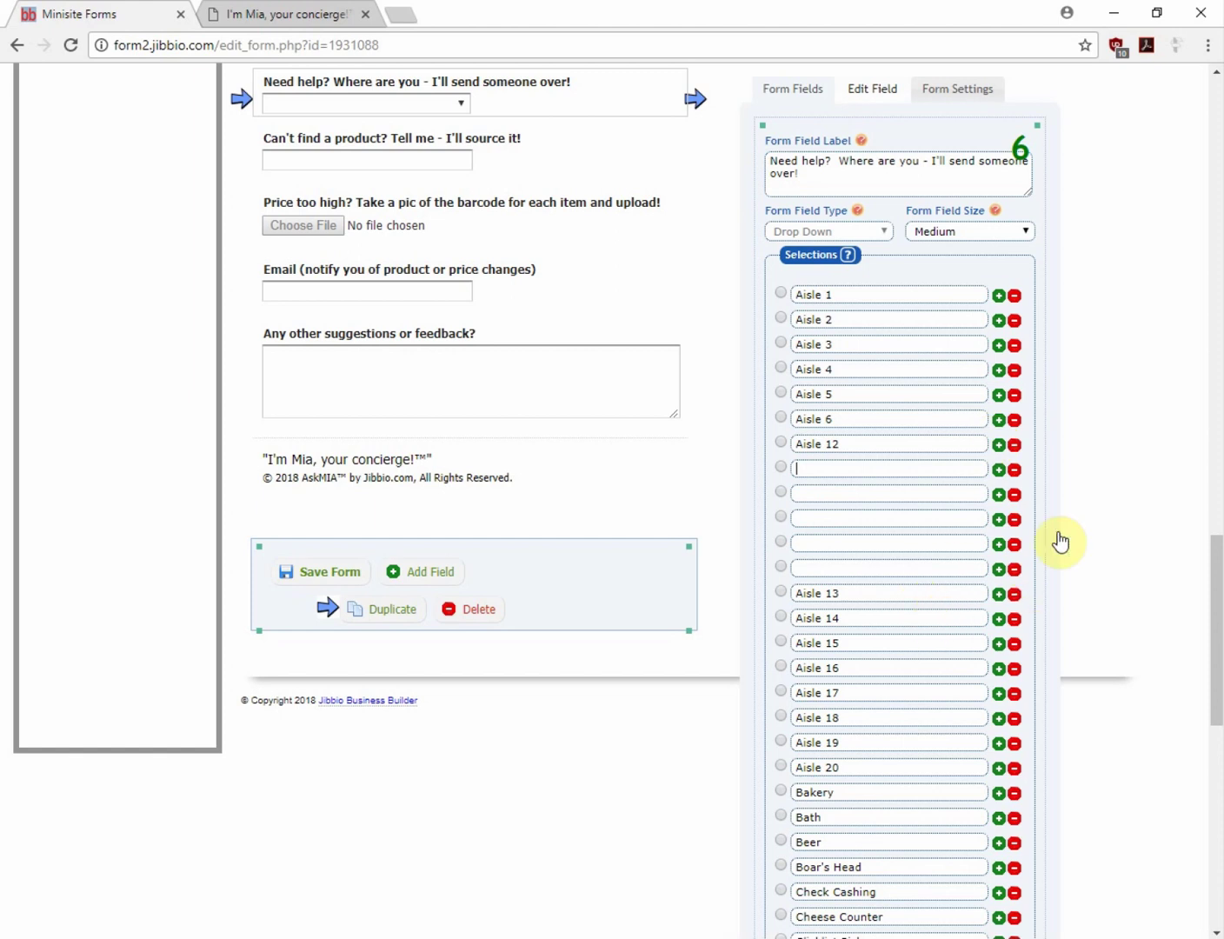
click(1014, 470)
click(1015, 471)
click(1014, 470)
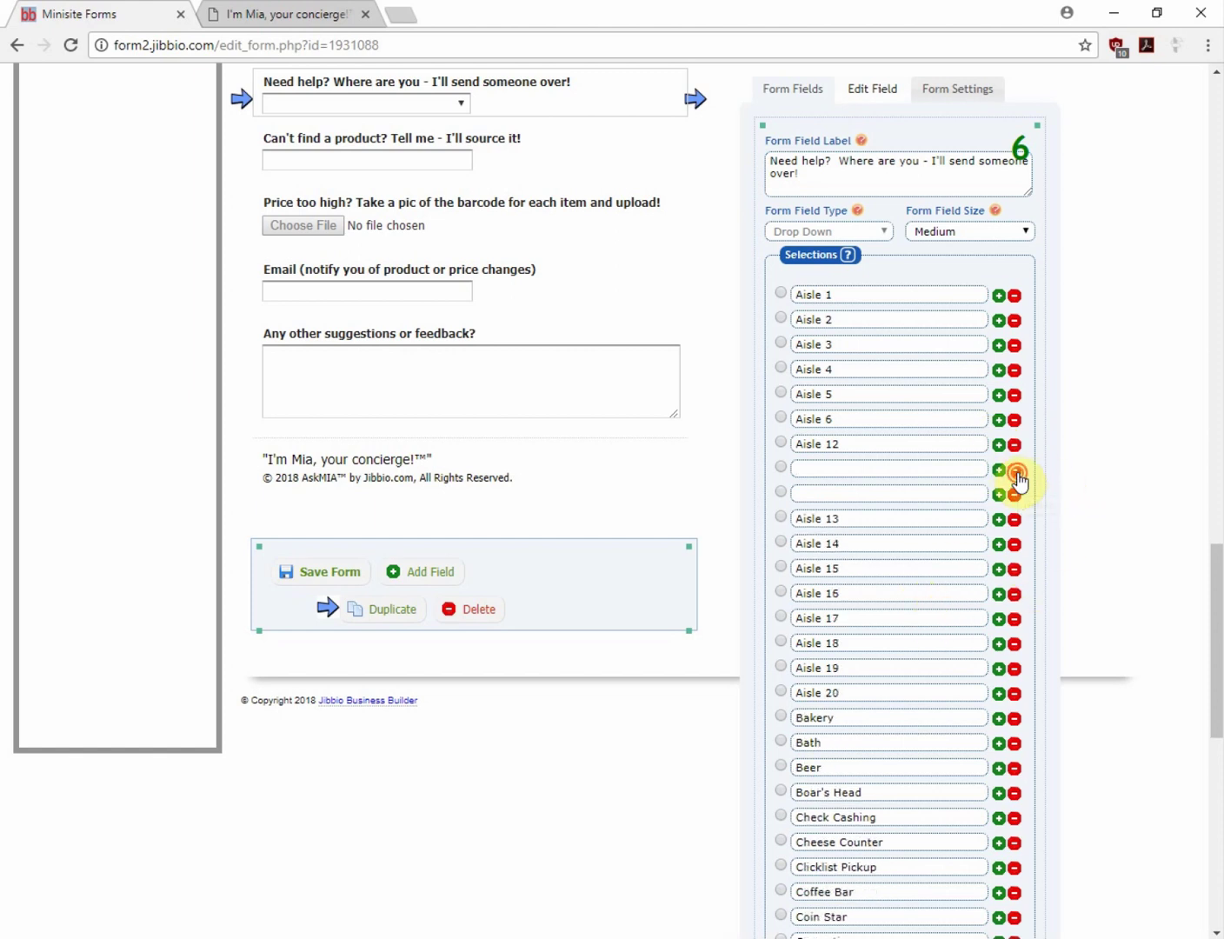
click(1015, 470)
click(1014, 471)
scroll(492, 492, up, 3)
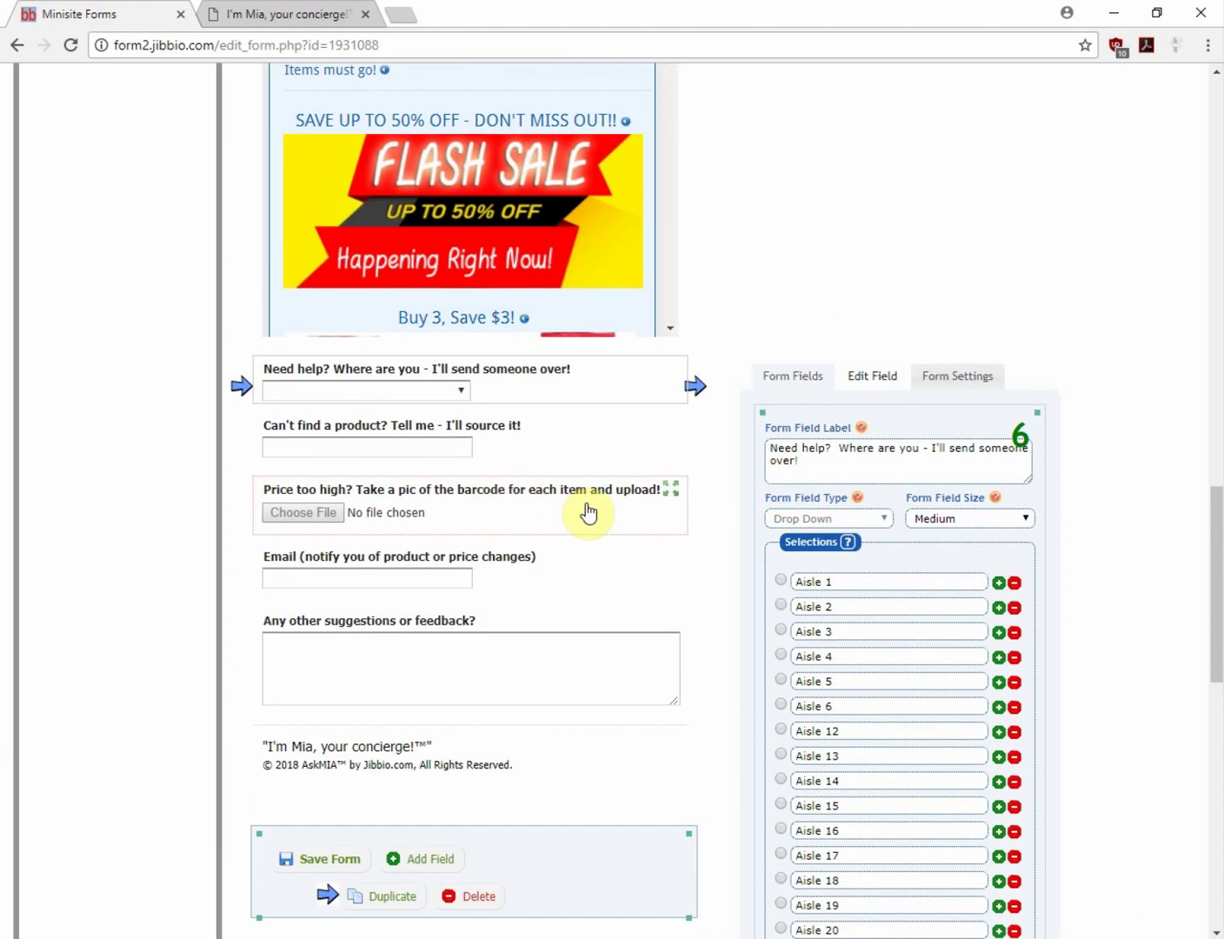
click(548, 434)
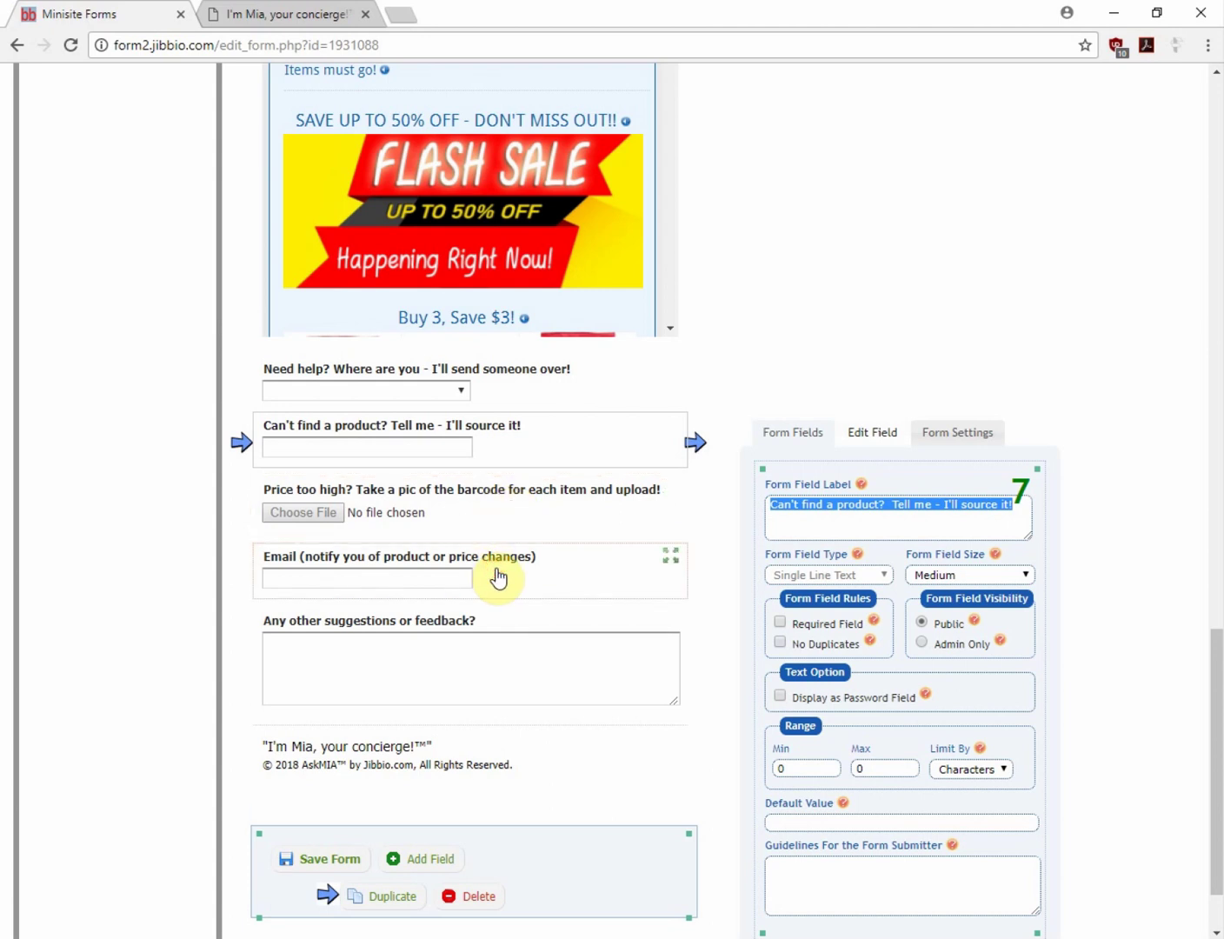
Move the Email field to the top and the Need help? drop-down higher, then save
click(537, 574)
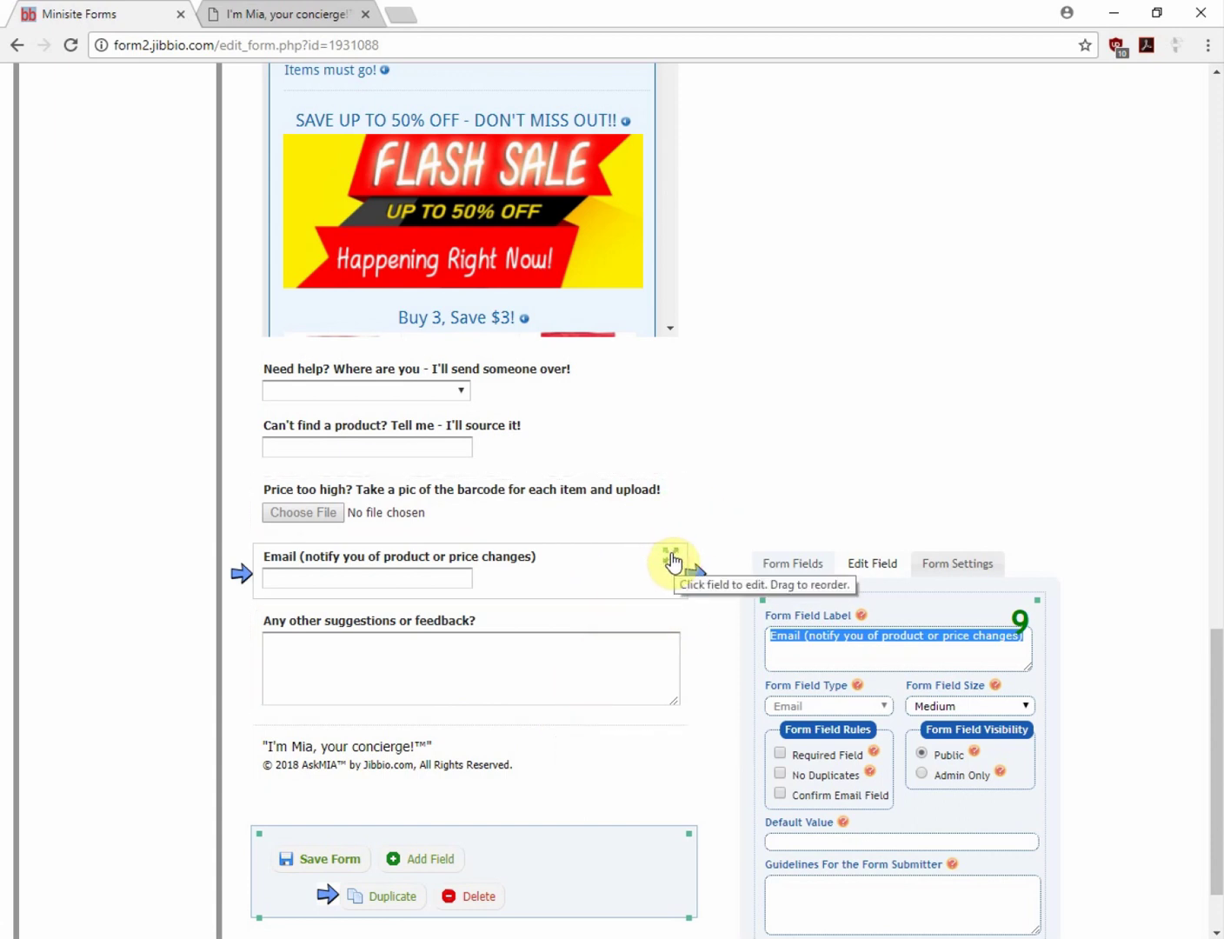
mouse_move(672, 561)
mouse_down()
mouse_move(673, 388)
mouse_move(671, 598)
mouse_move(672, 569)
mouse_up()
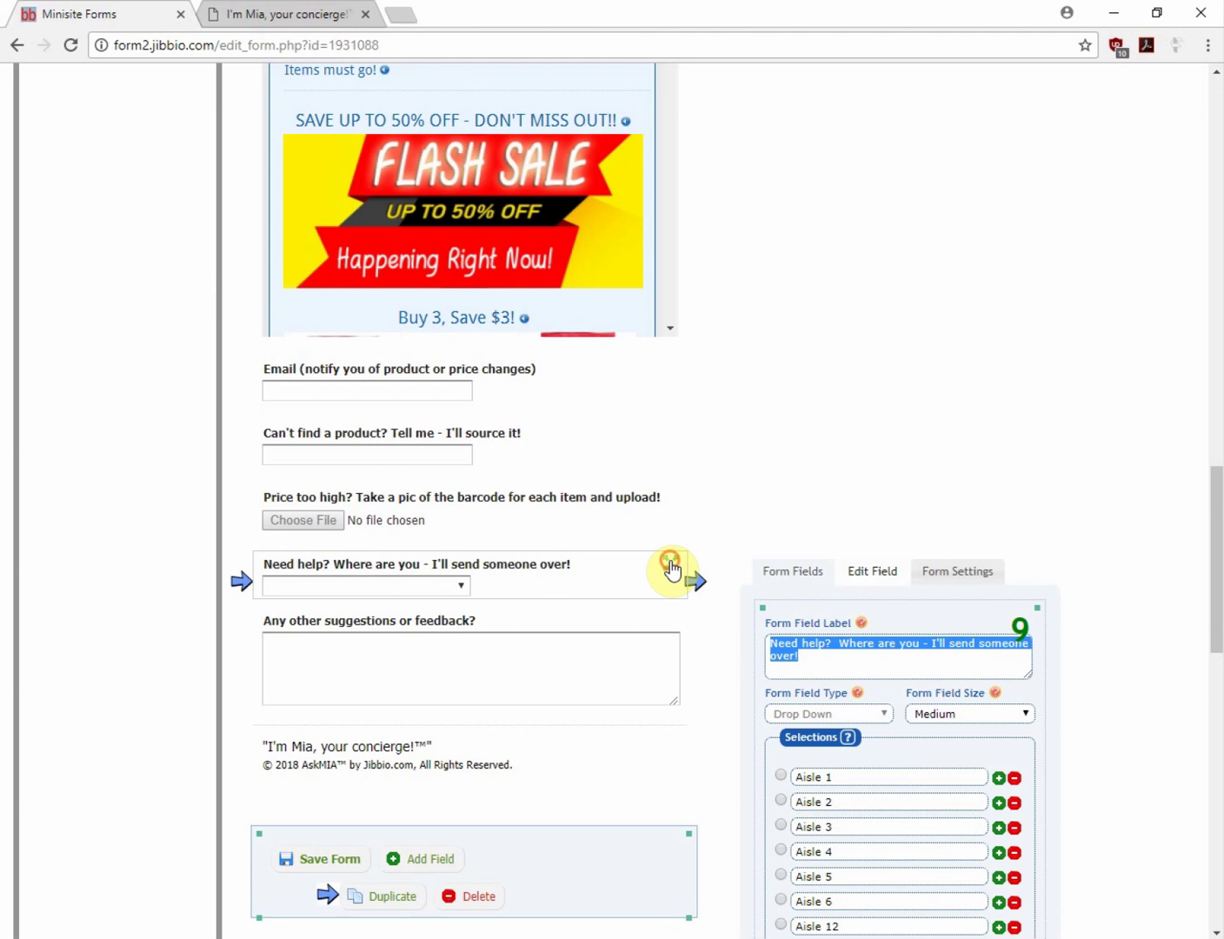
drag(670, 566, 635, 544)
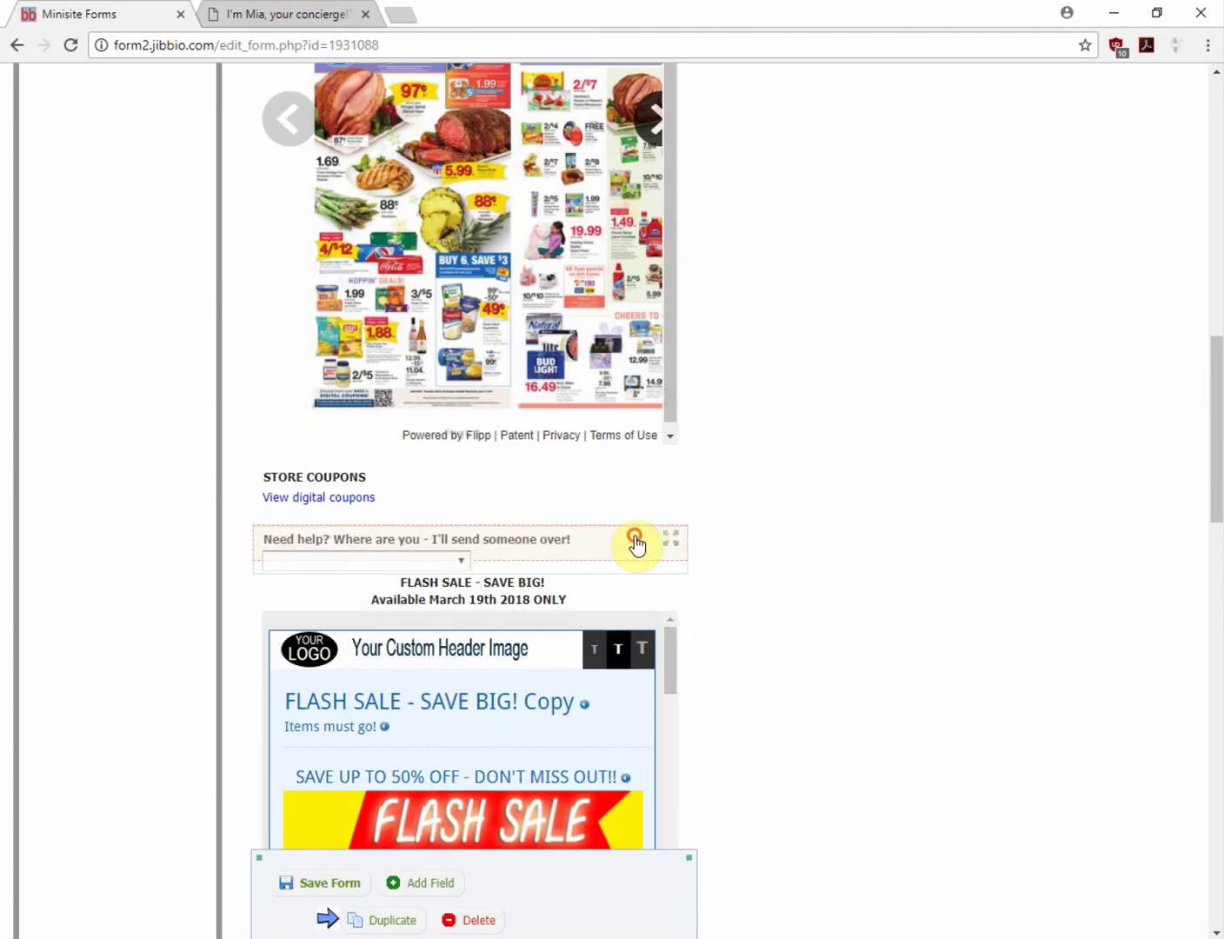
scroll(650, 539, down, 10)
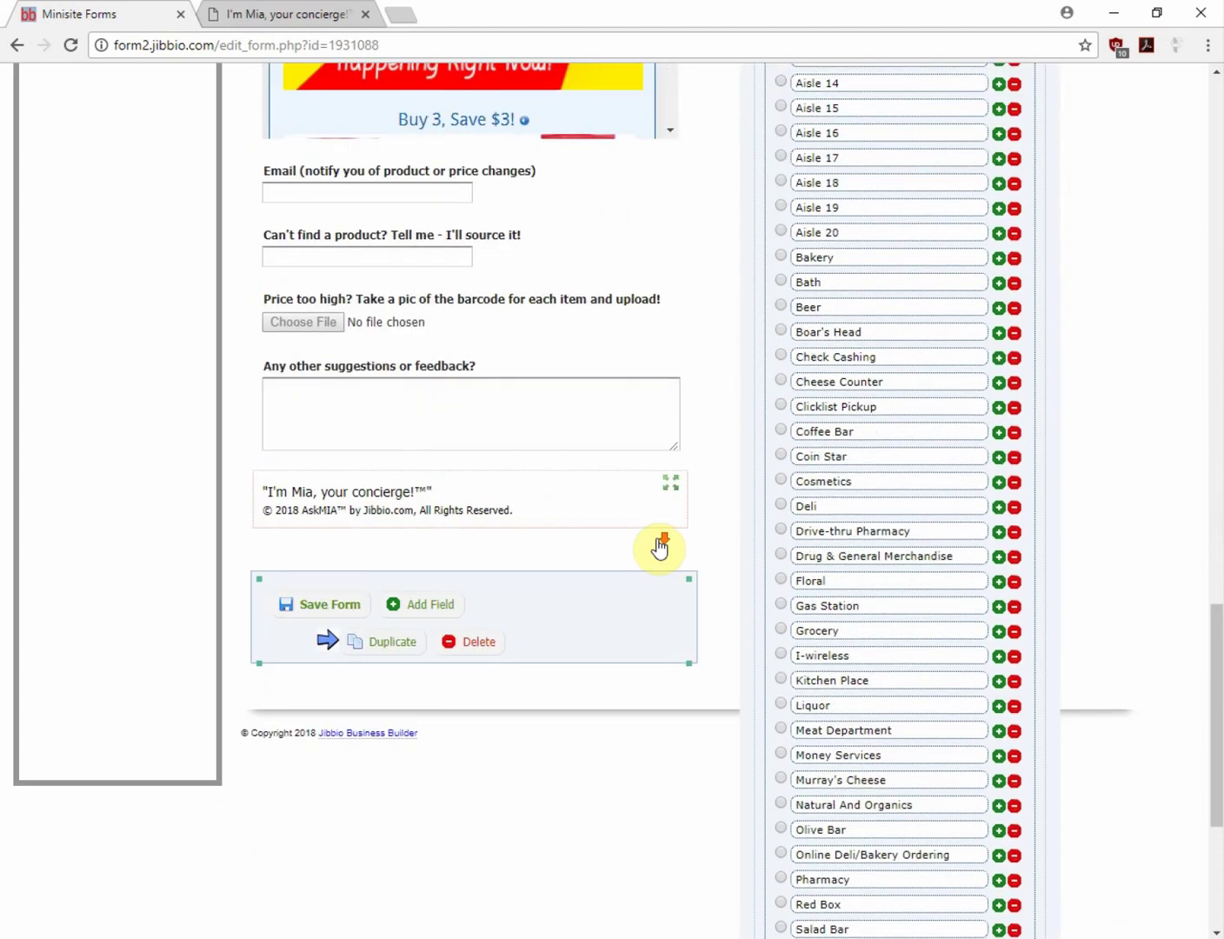
scroll(660, 547, down, 3)
click(321, 323)
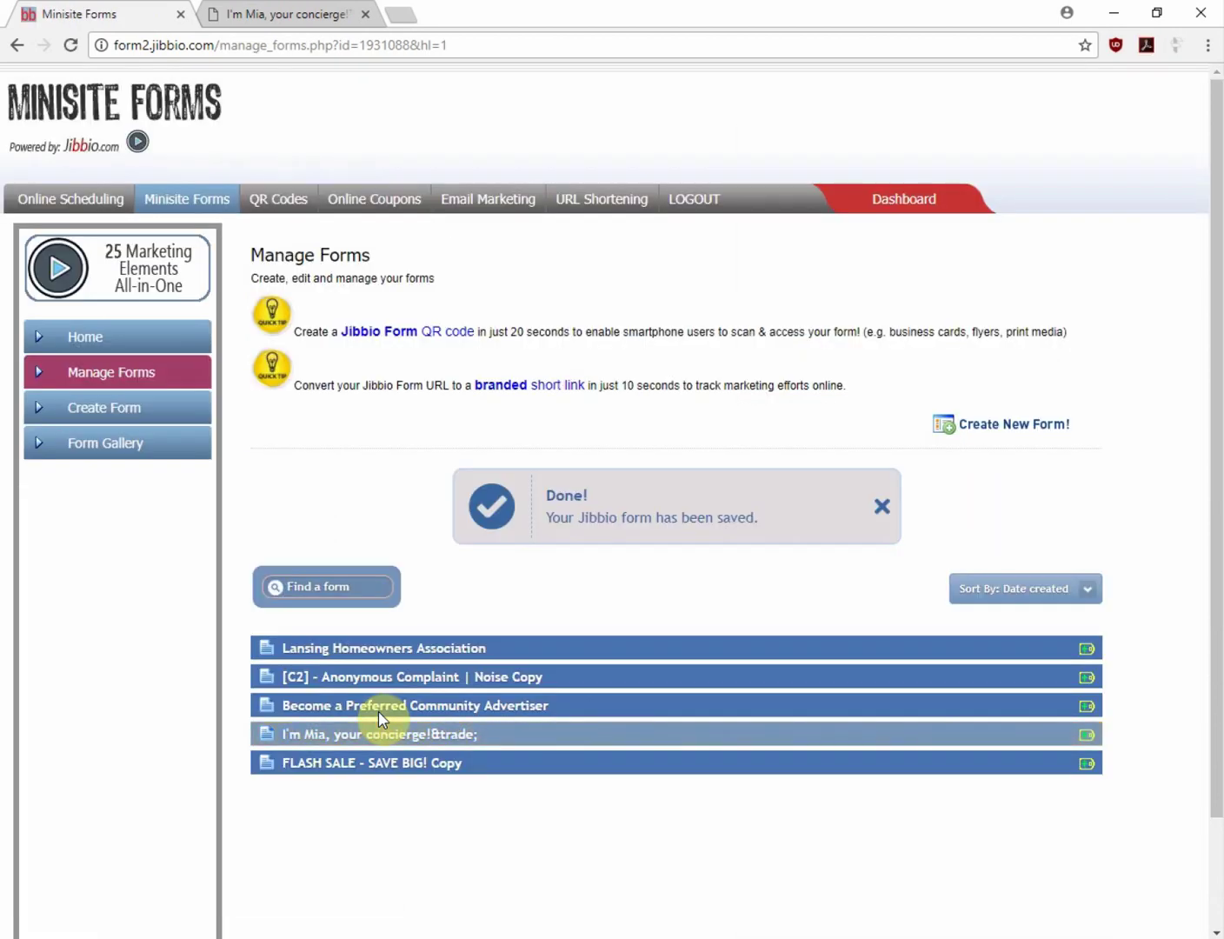
Preview the FLASH SALE - SAVE BIG! Copy form in a new tab, then open it for editing
click(361, 765)
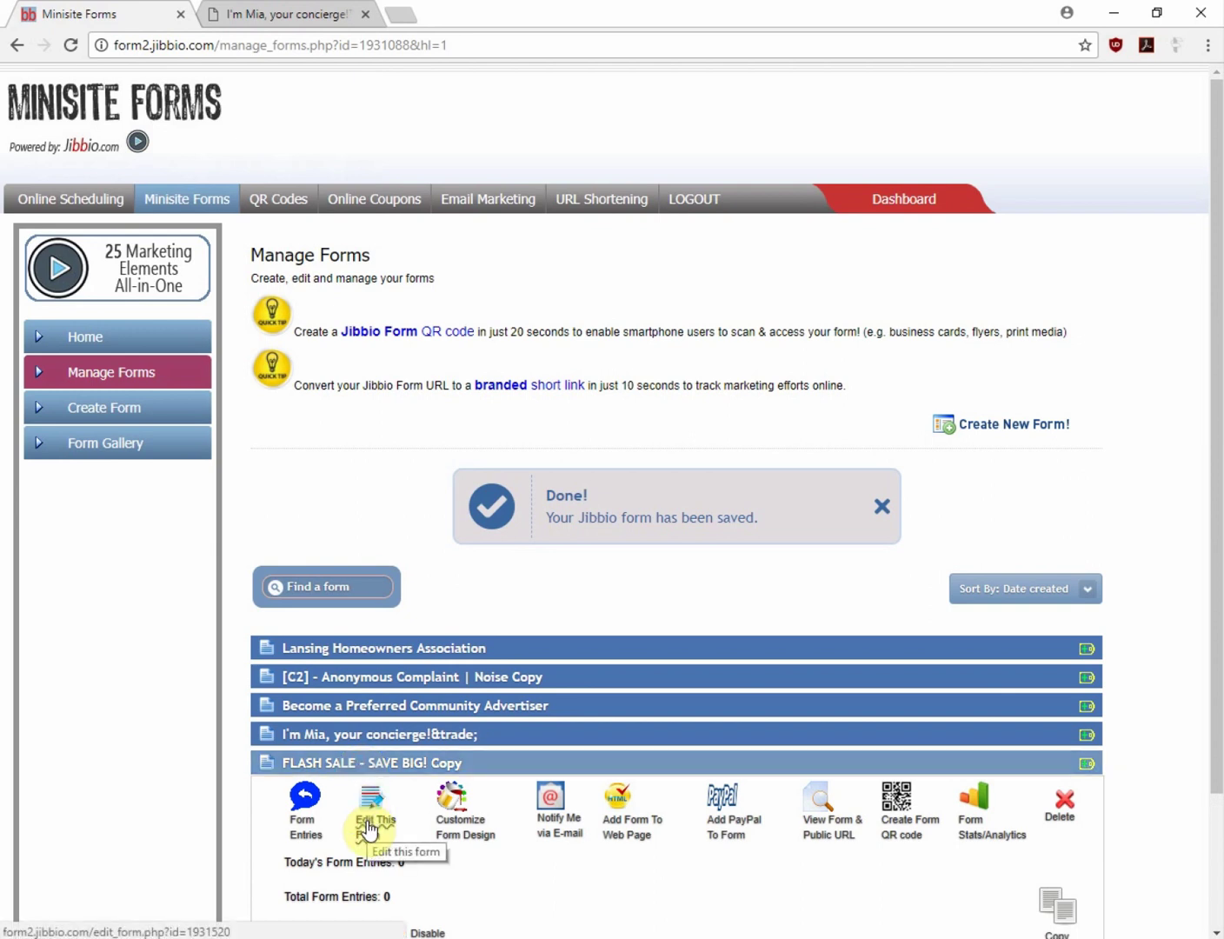
click(808, 826)
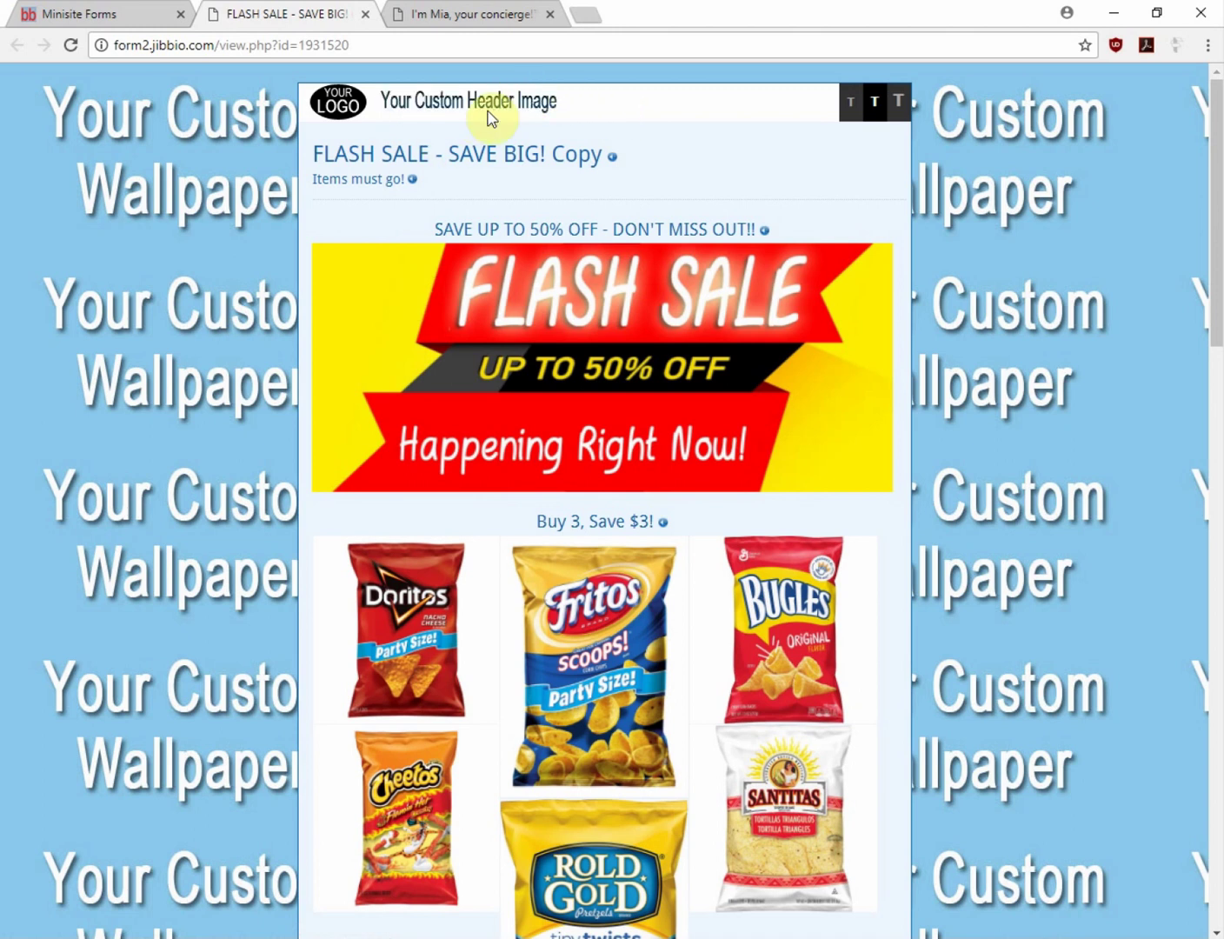
click(502, 14)
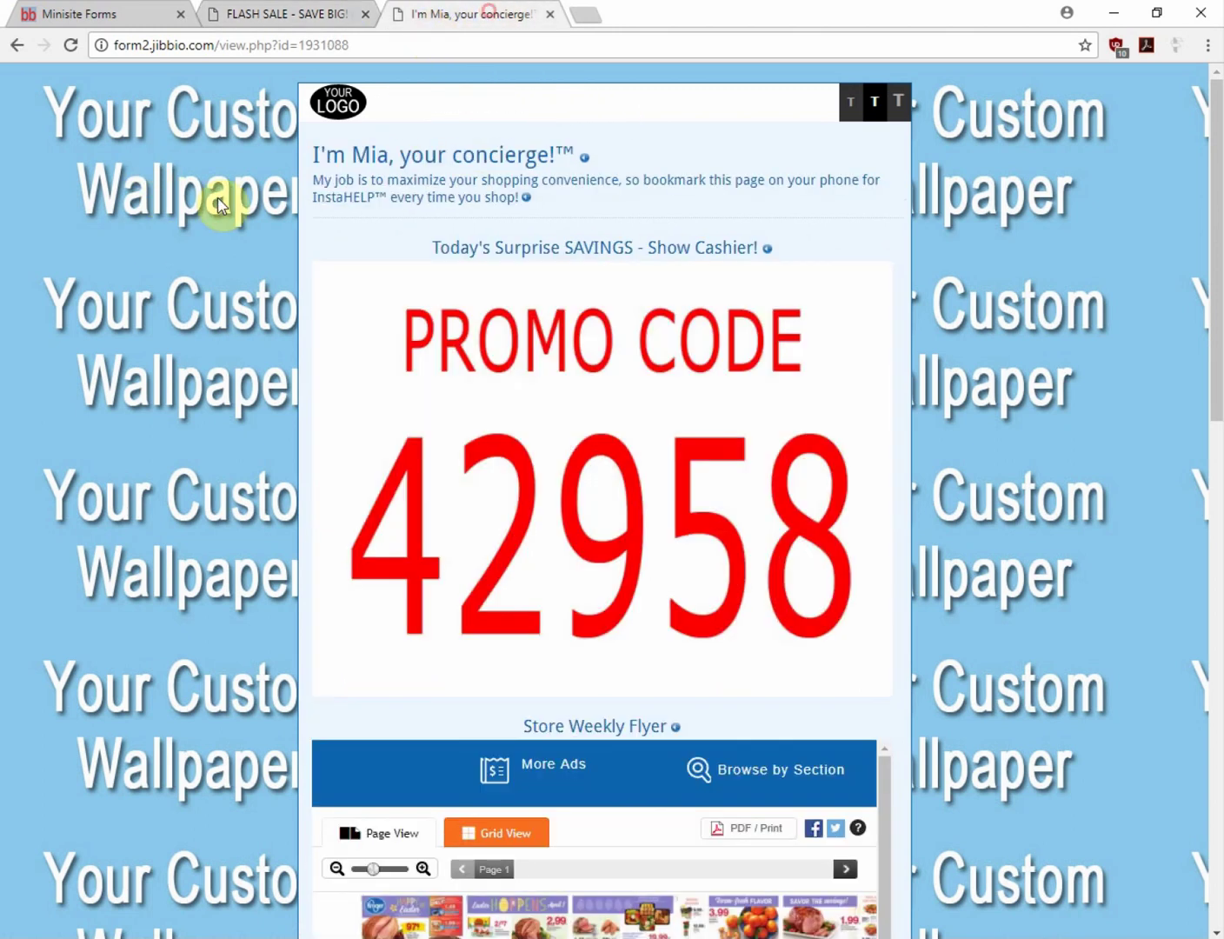
click(230, 8)
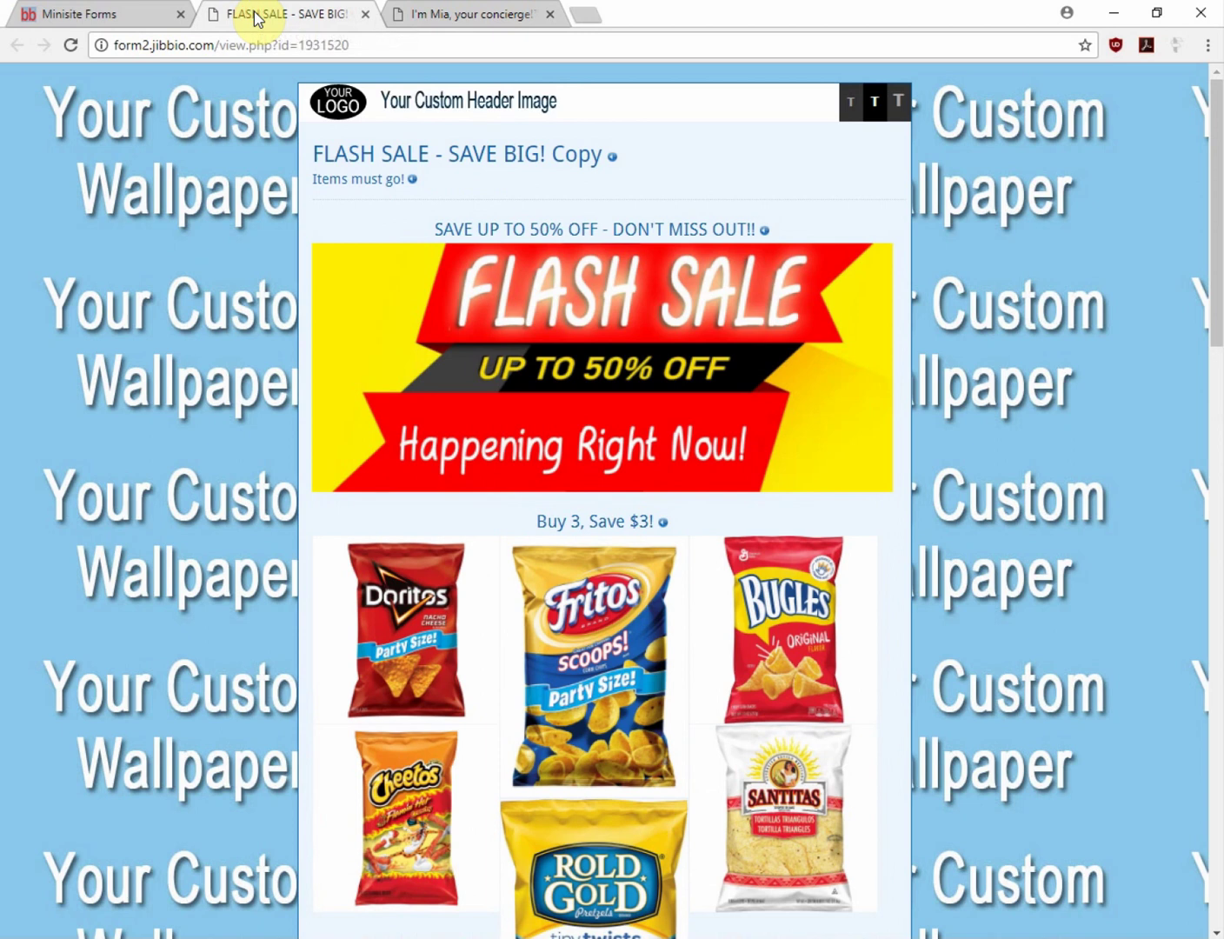
click(103, 15)
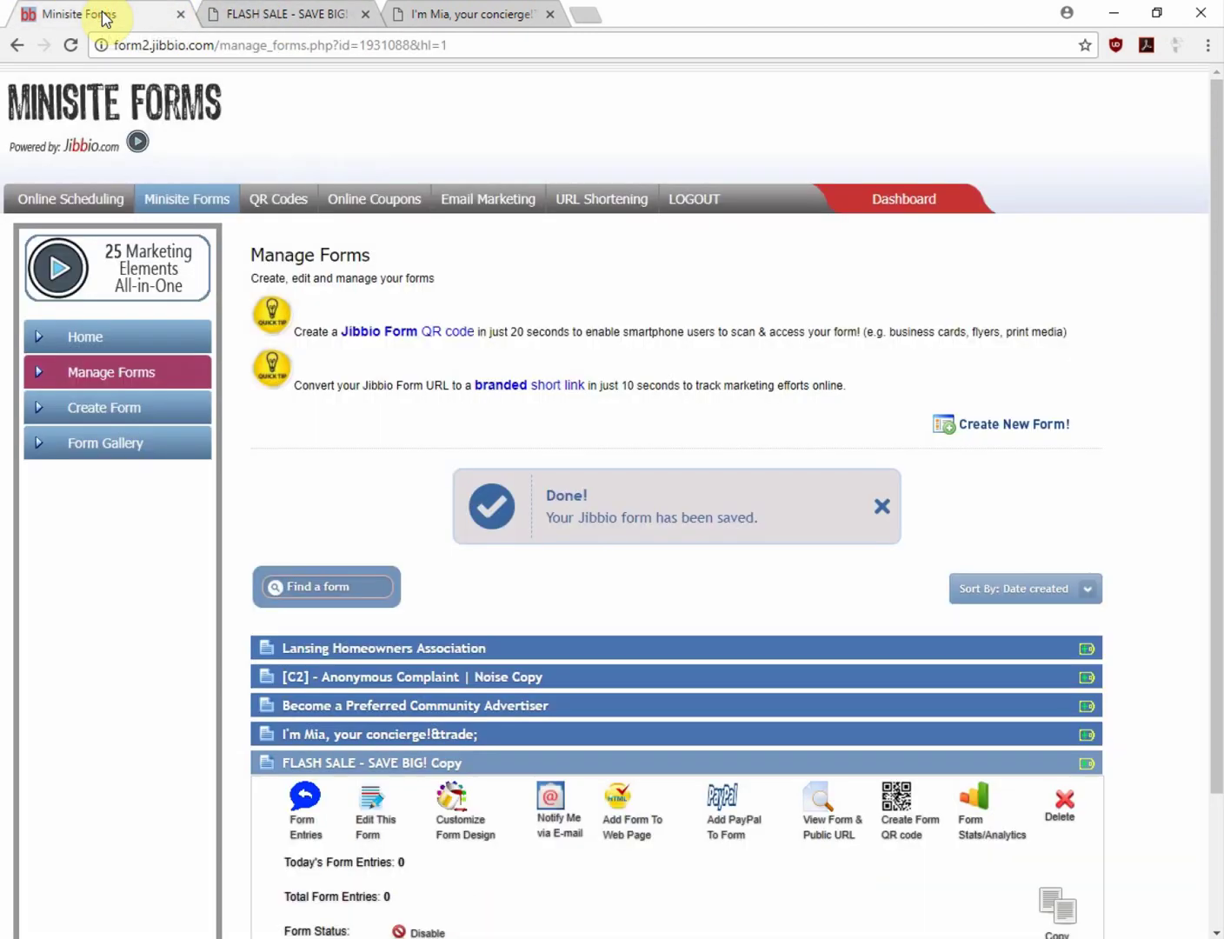
click(369, 826)
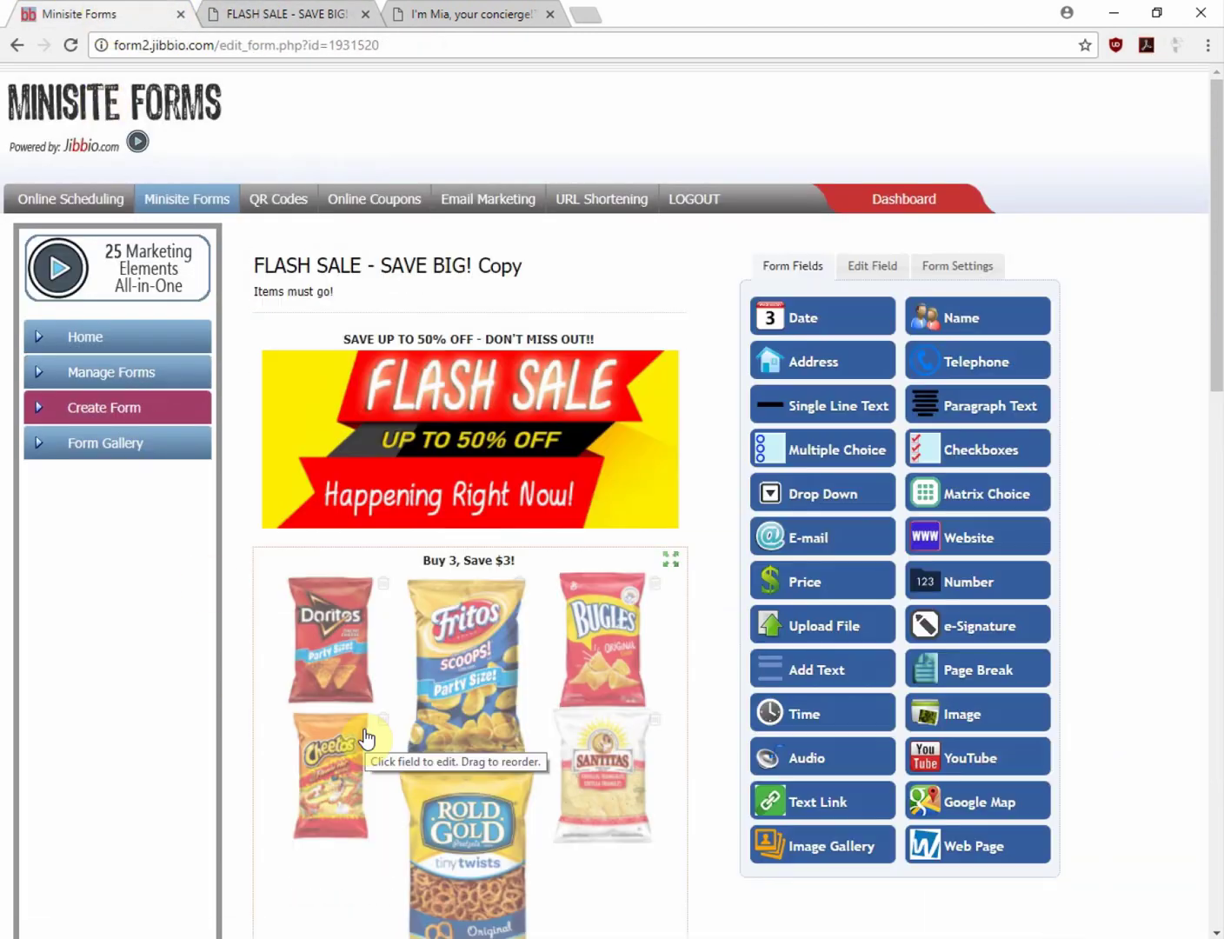
Reorder the Buy 3, Save $3! snack images with Cheetos first beside Rold Gold, then open Add Images
scroll(361, 729, down, 1)
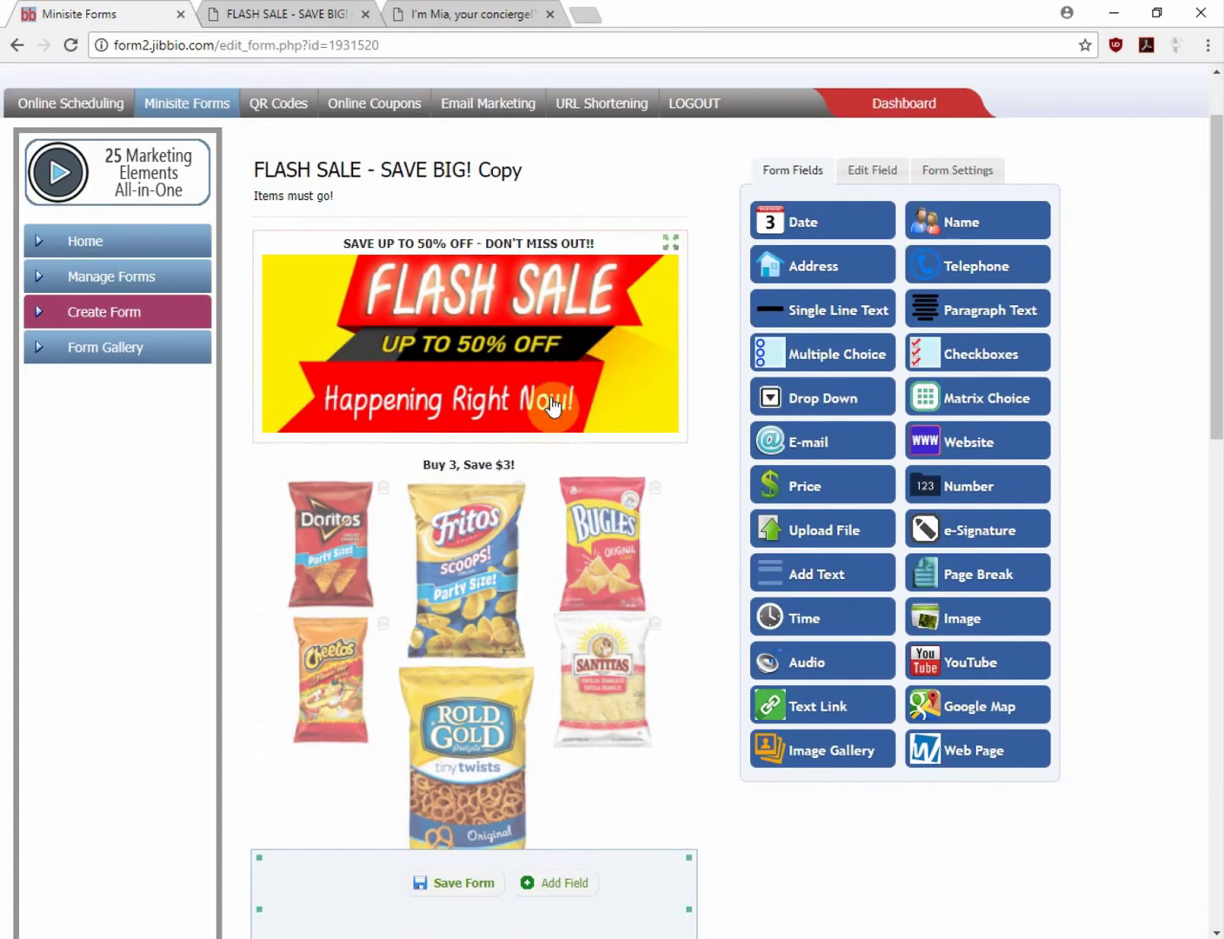
scroll(565, 513, down, 2)
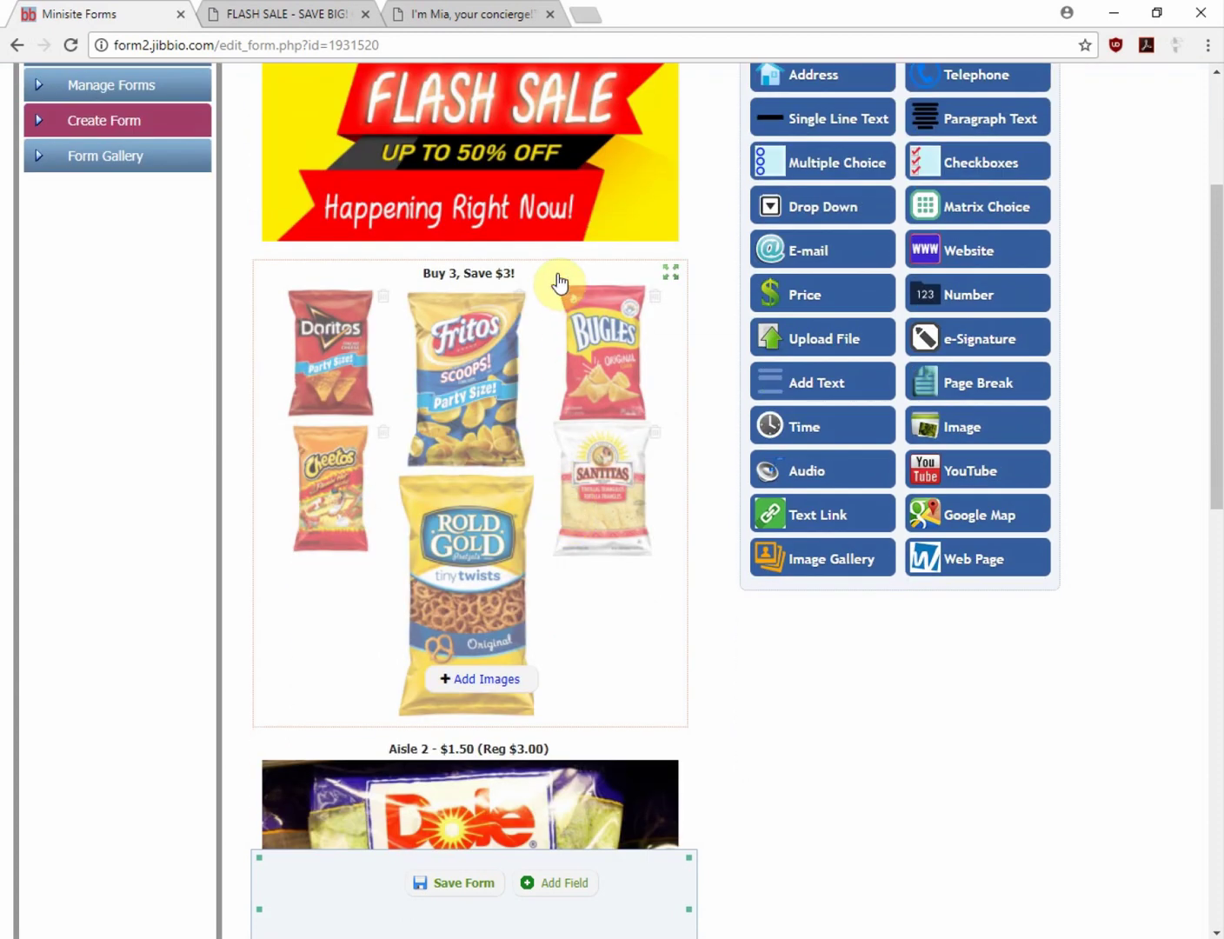
click(565, 306)
scroll(569, 509, down, 3)
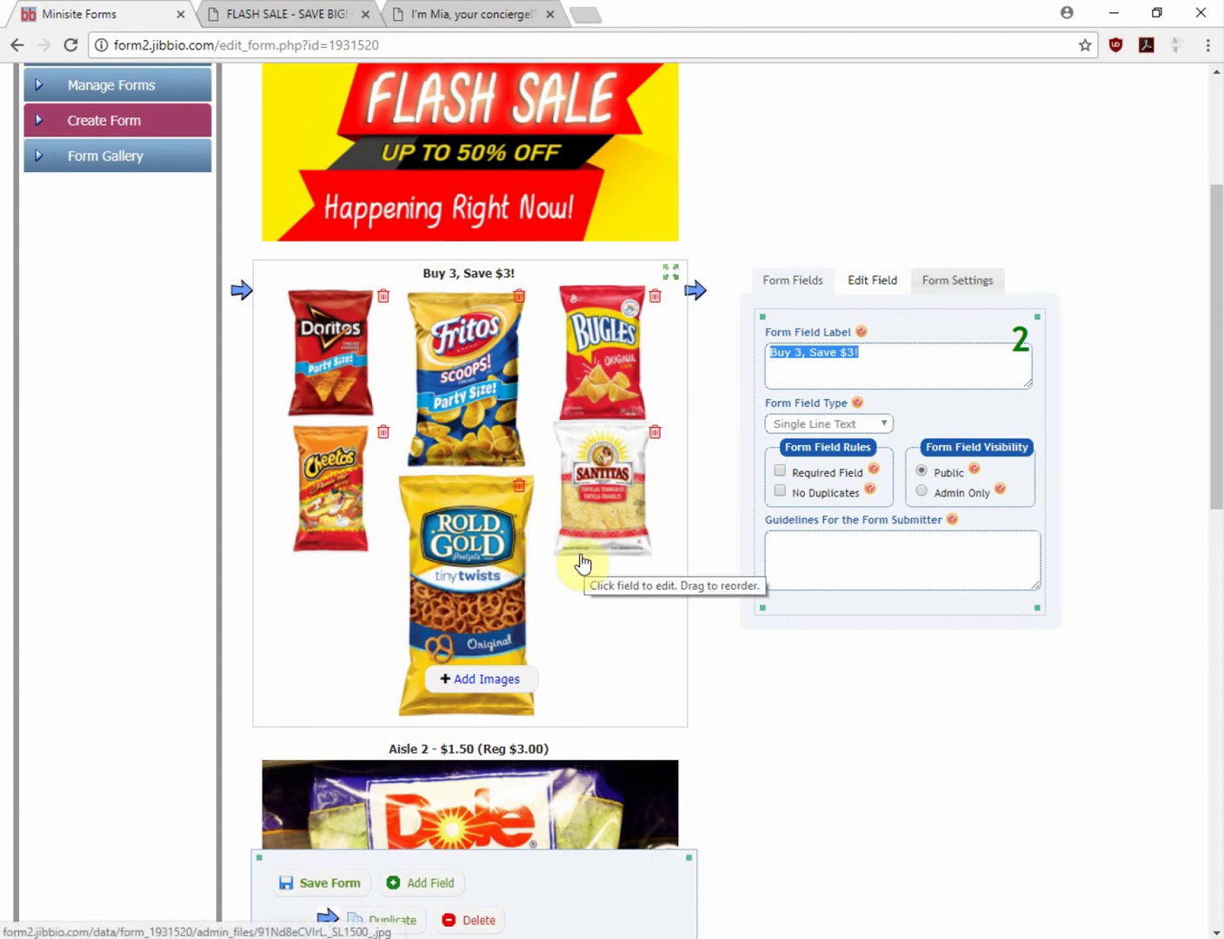
drag(473, 574, 340, 534)
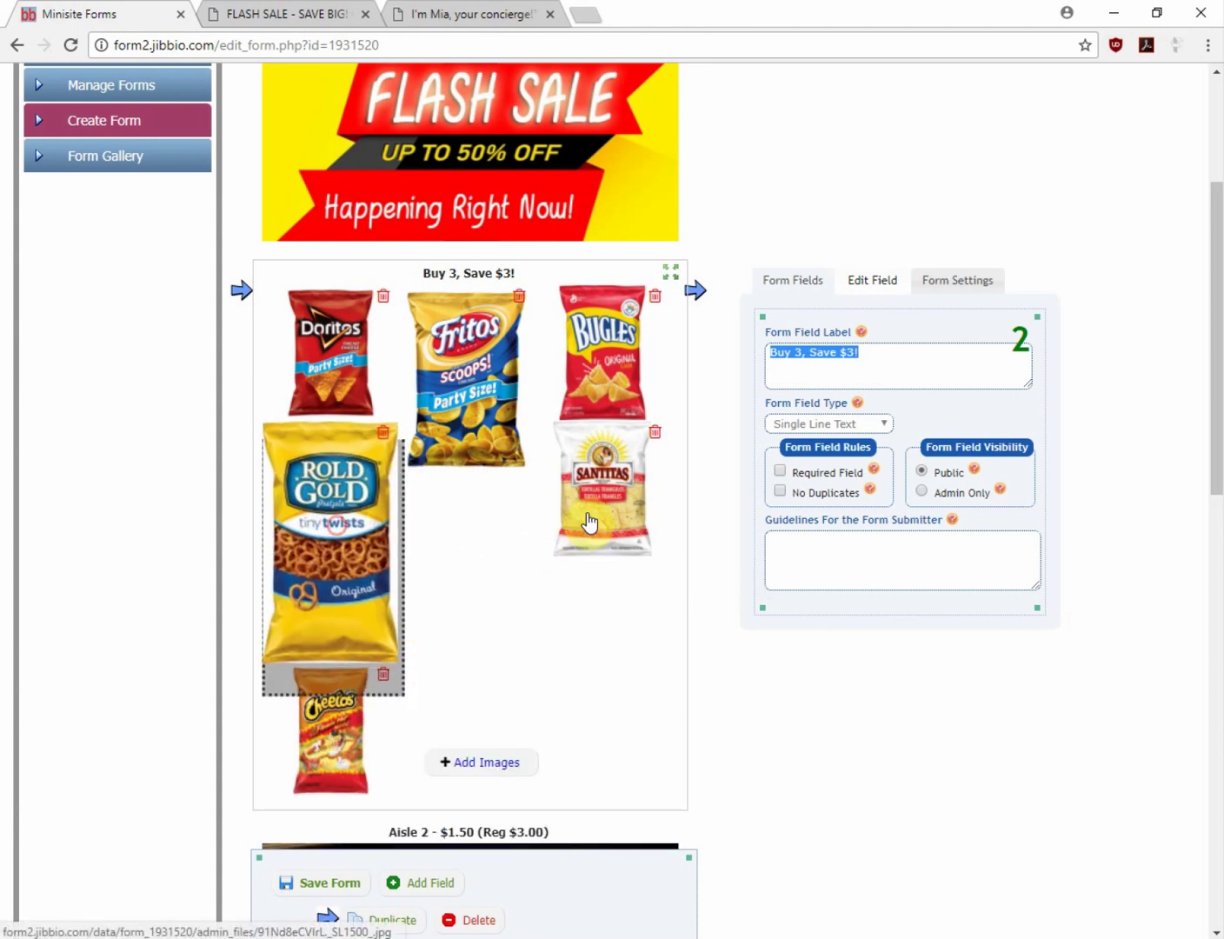
drag(586, 509, 473, 382)
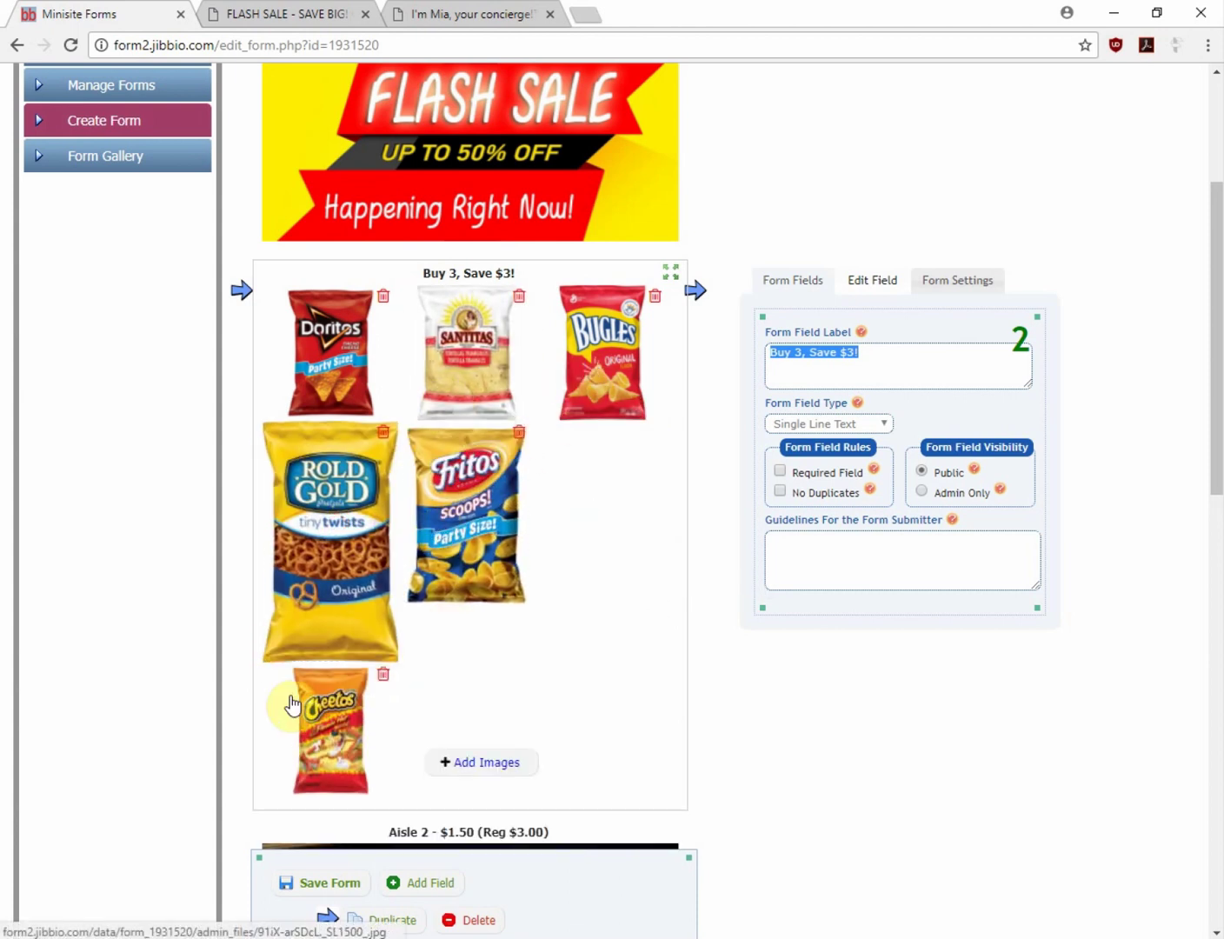
drag(291, 704, 320, 374)
drag(295, 581, 471, 394)
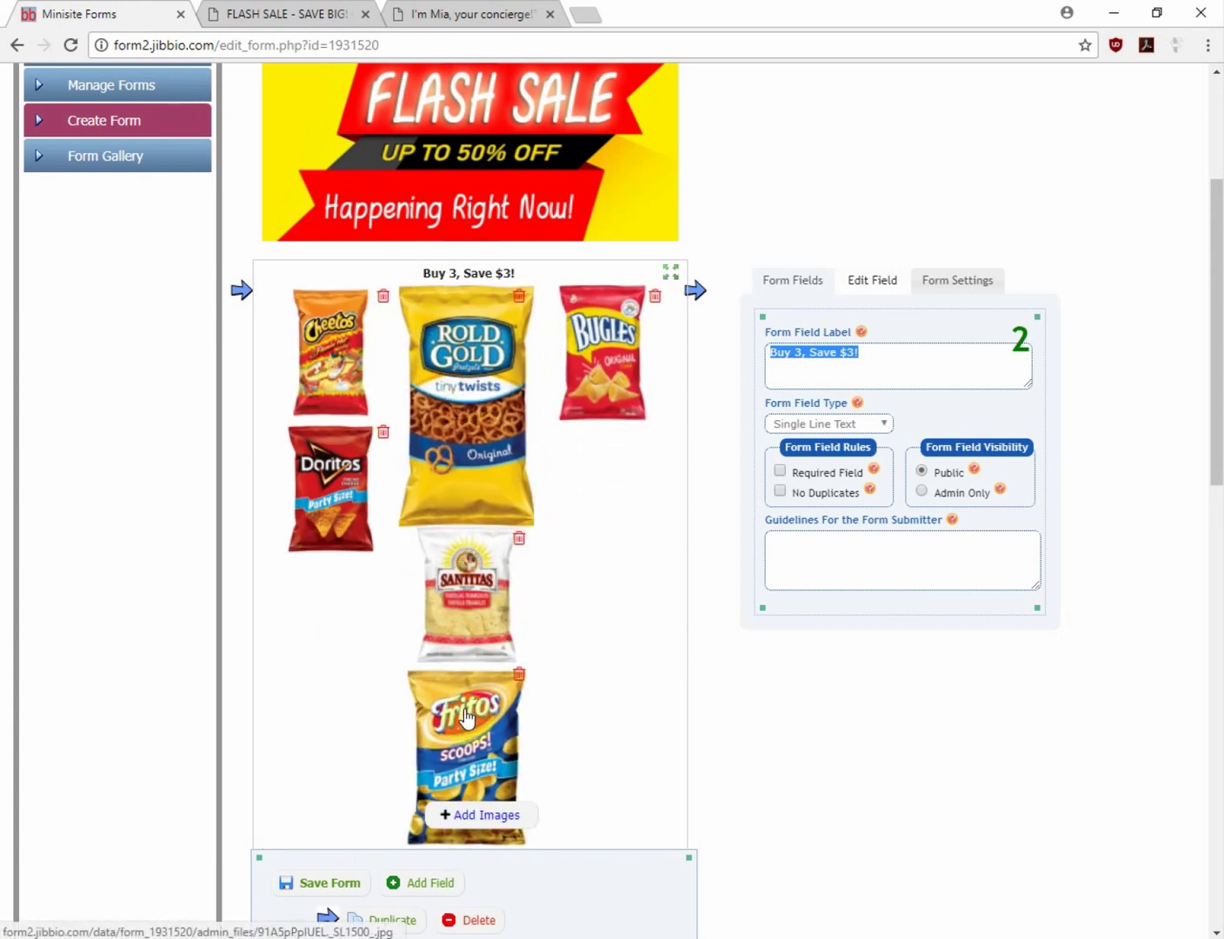
drag(446, 737, 584, 486)
click(470, 626)
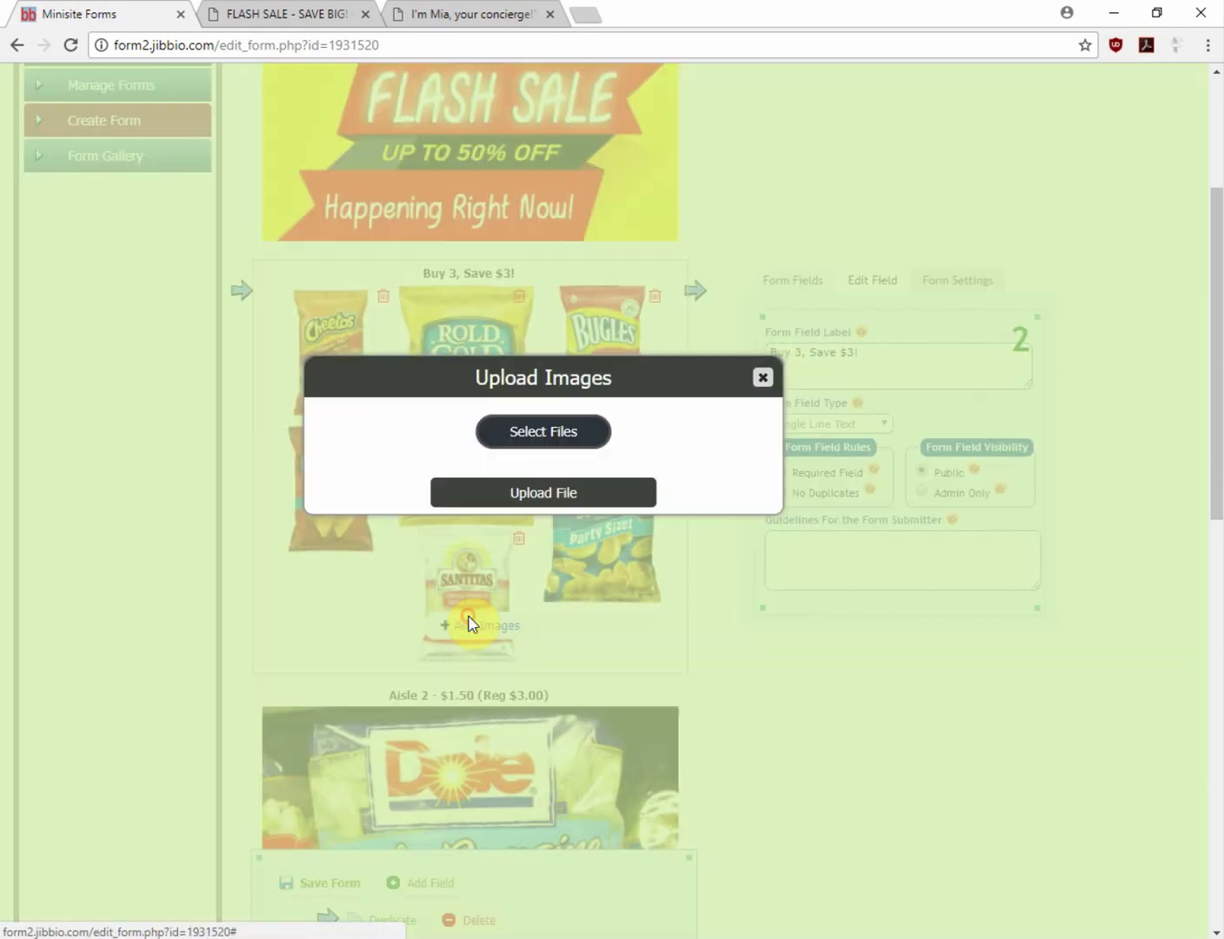
Upload the Pringles image, move it to the gallery's first slot, and save the form
click(534, 441)
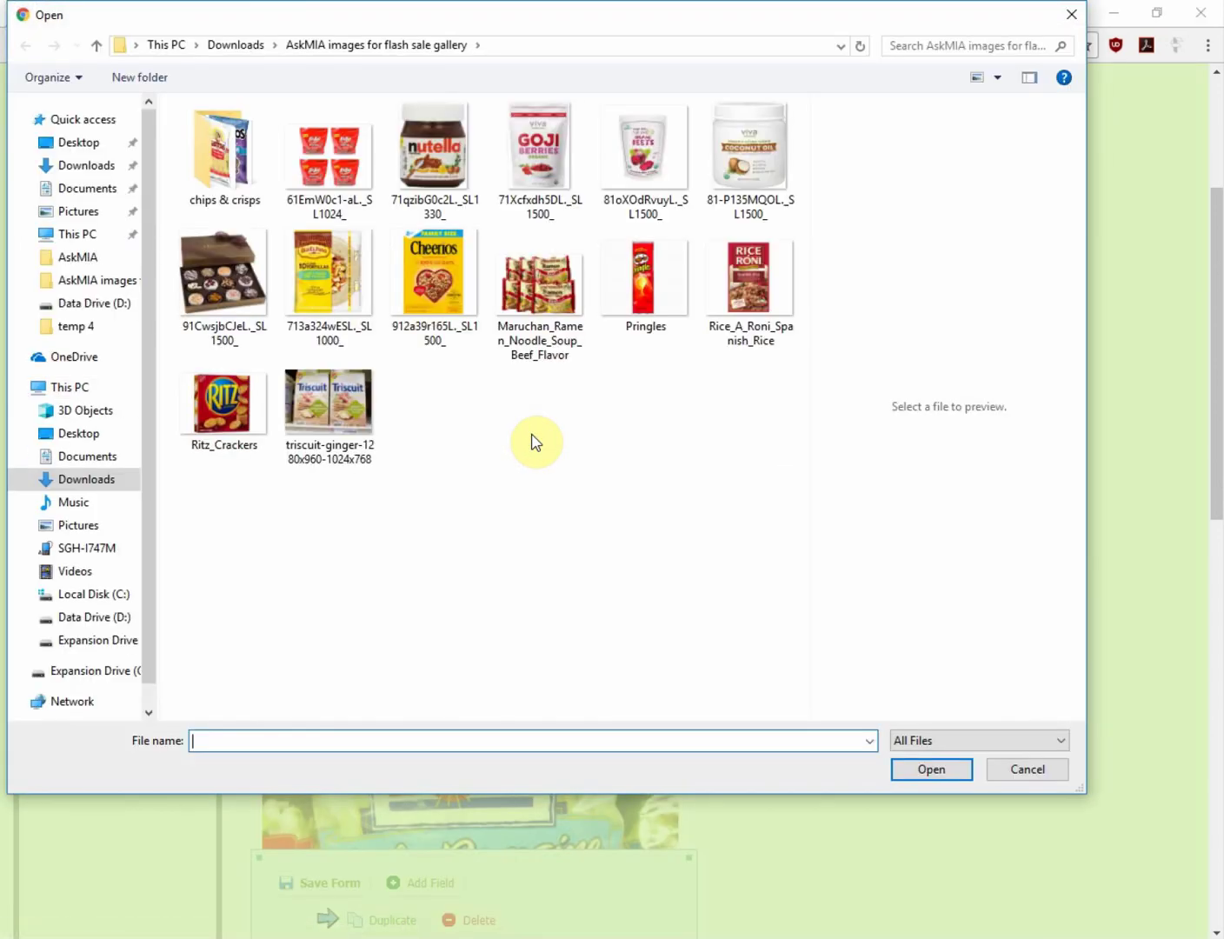
click(654, 301)
double_click(654, 300)
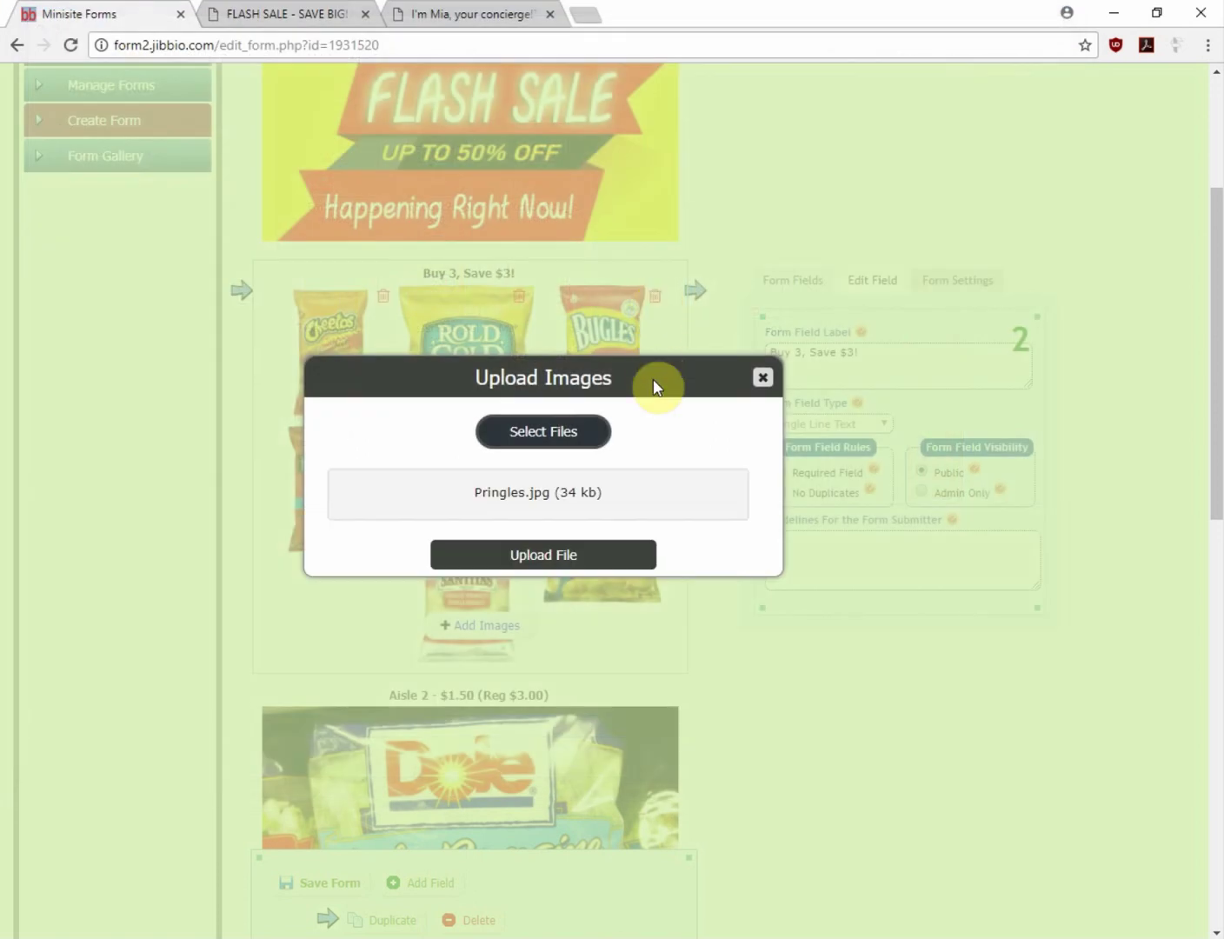
click(580, 565)
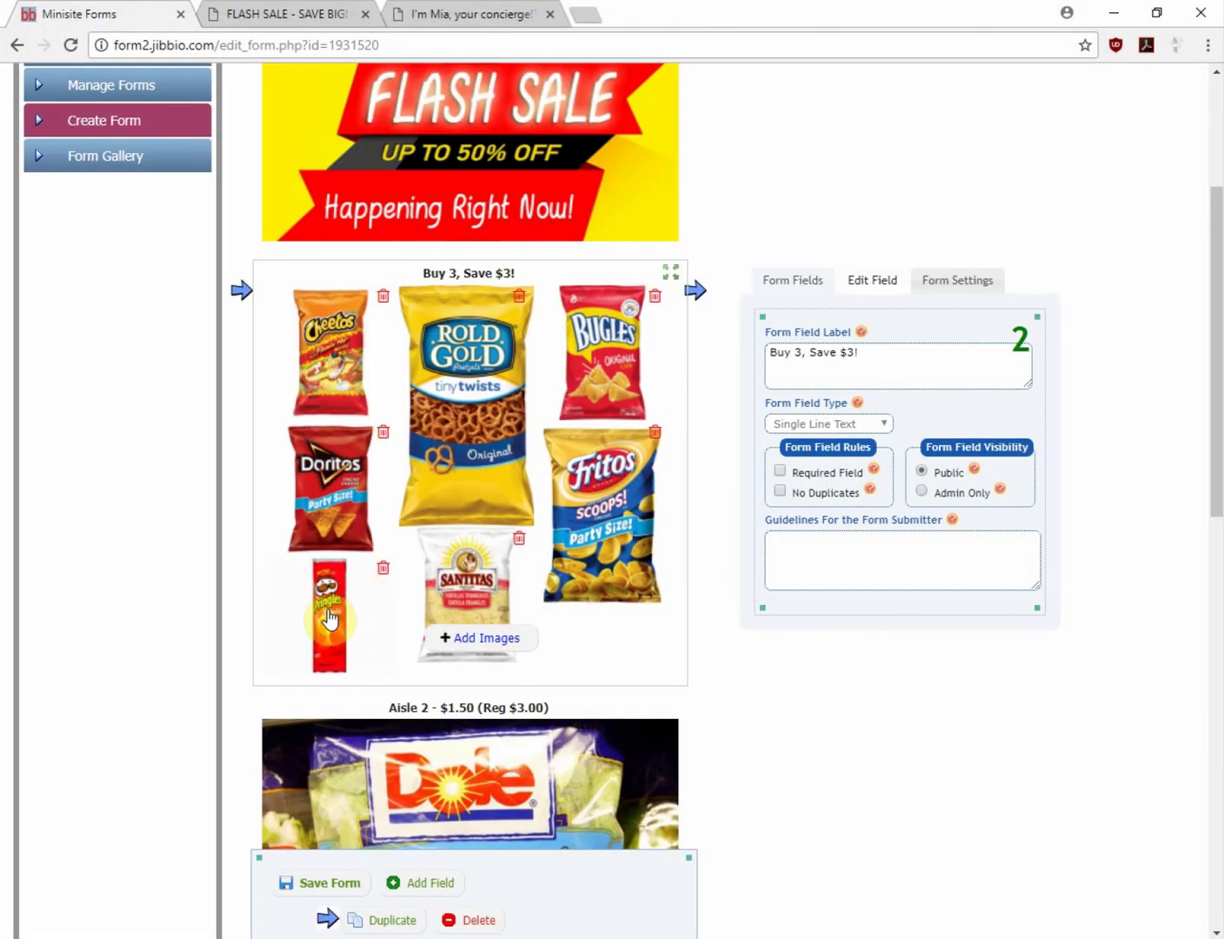
drag(328, 618, 330, 372)
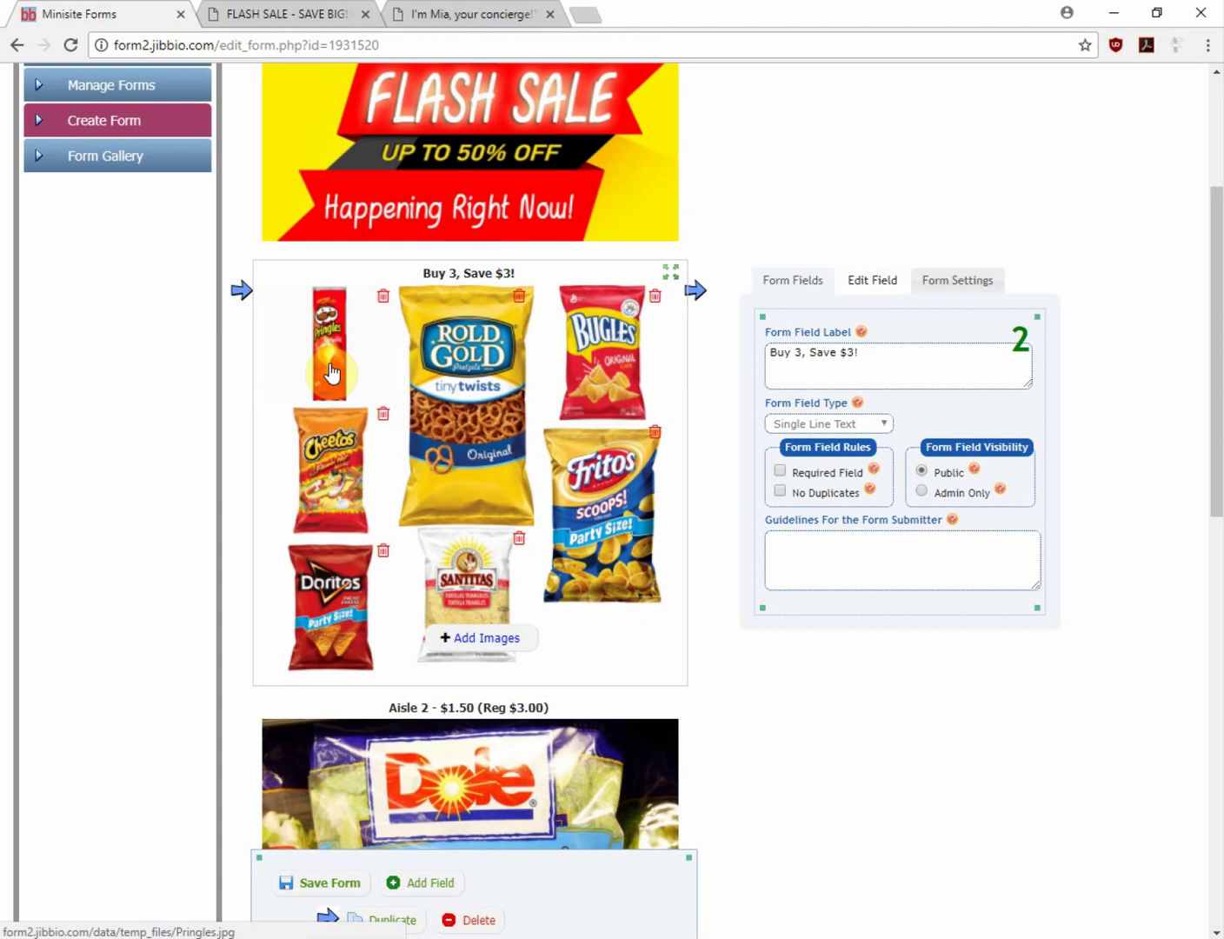
click(329, 888)
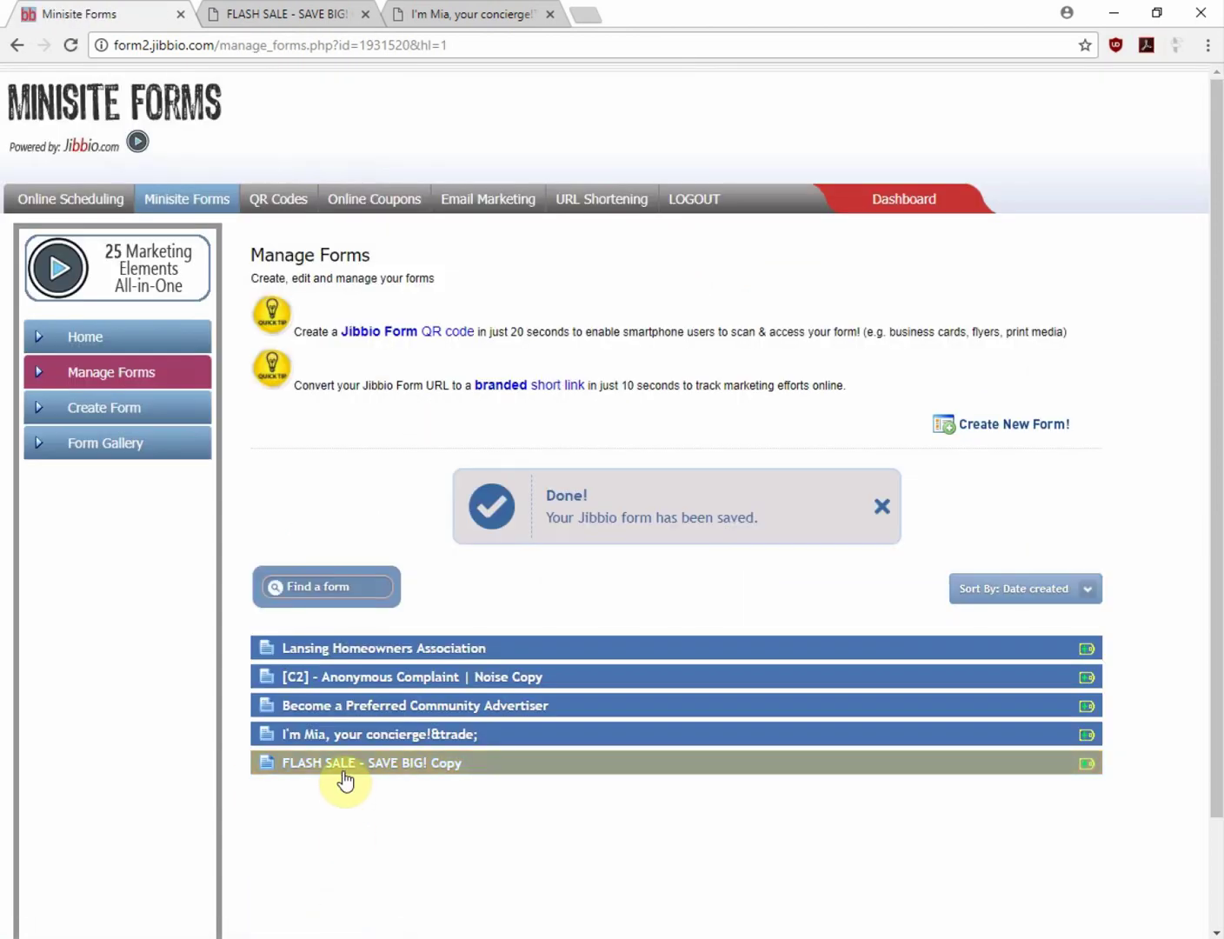
Reload the flash sale public preview, then reopen the FLASH SALE - SAVE BIG! Copy form for editing
click(292, 17)
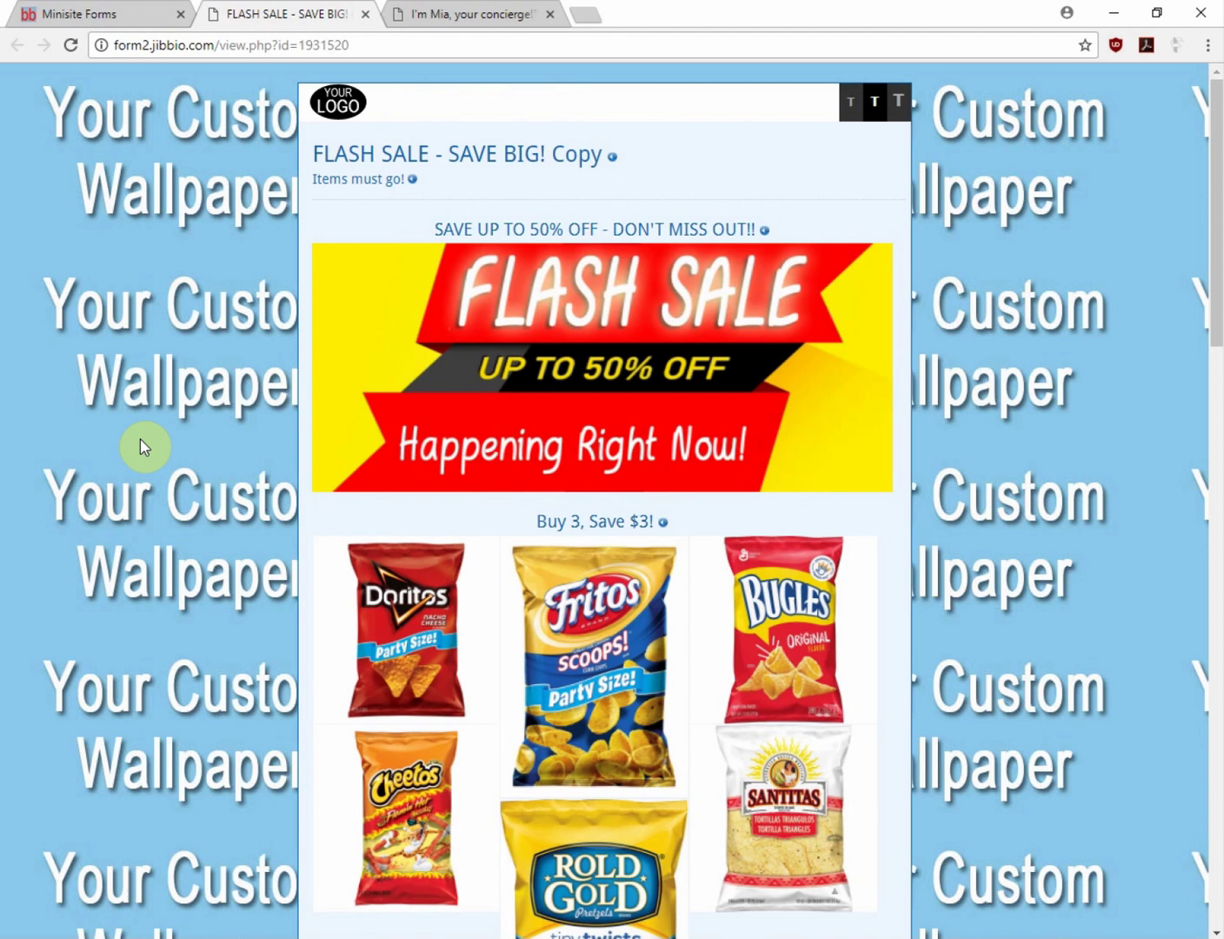
key(F5)
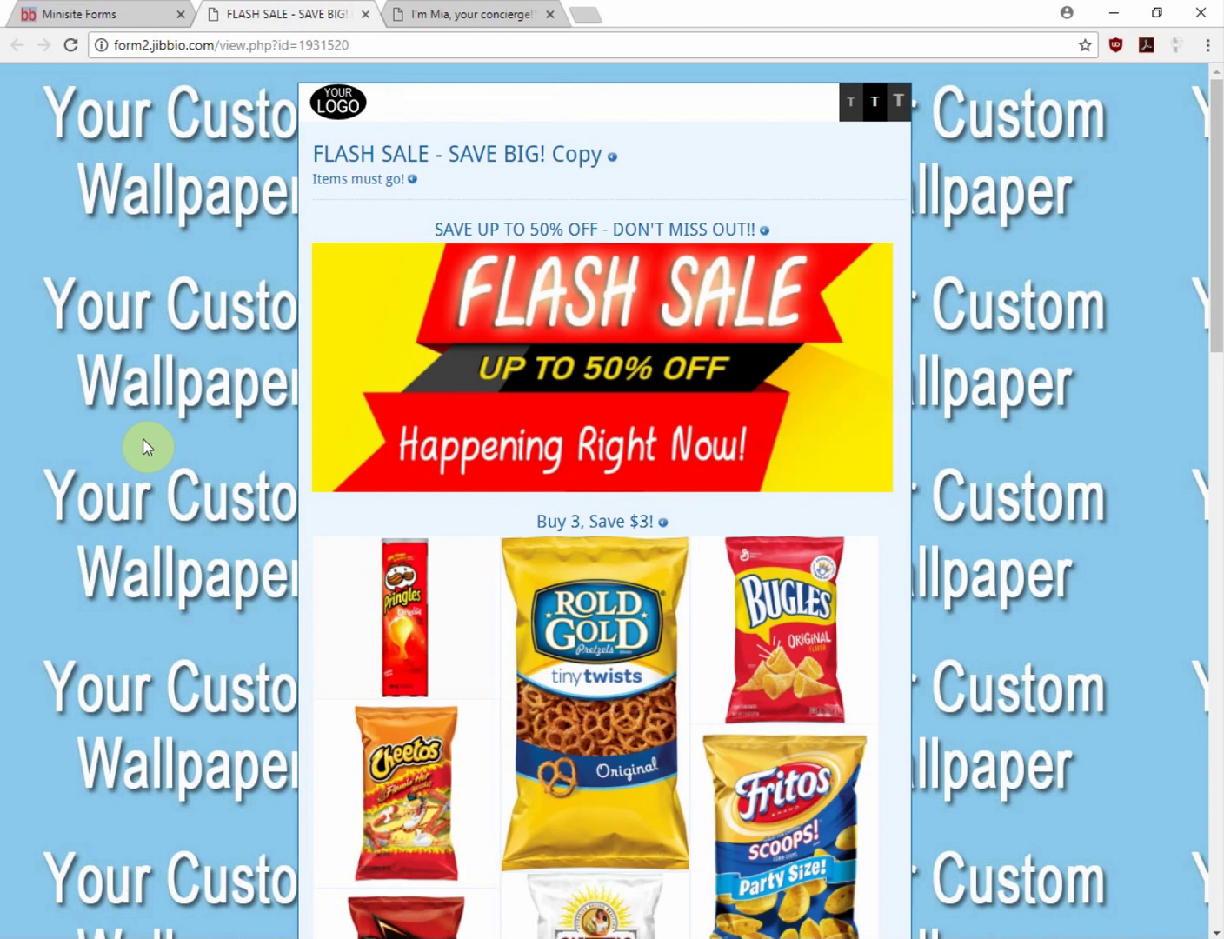
click(60, 12)
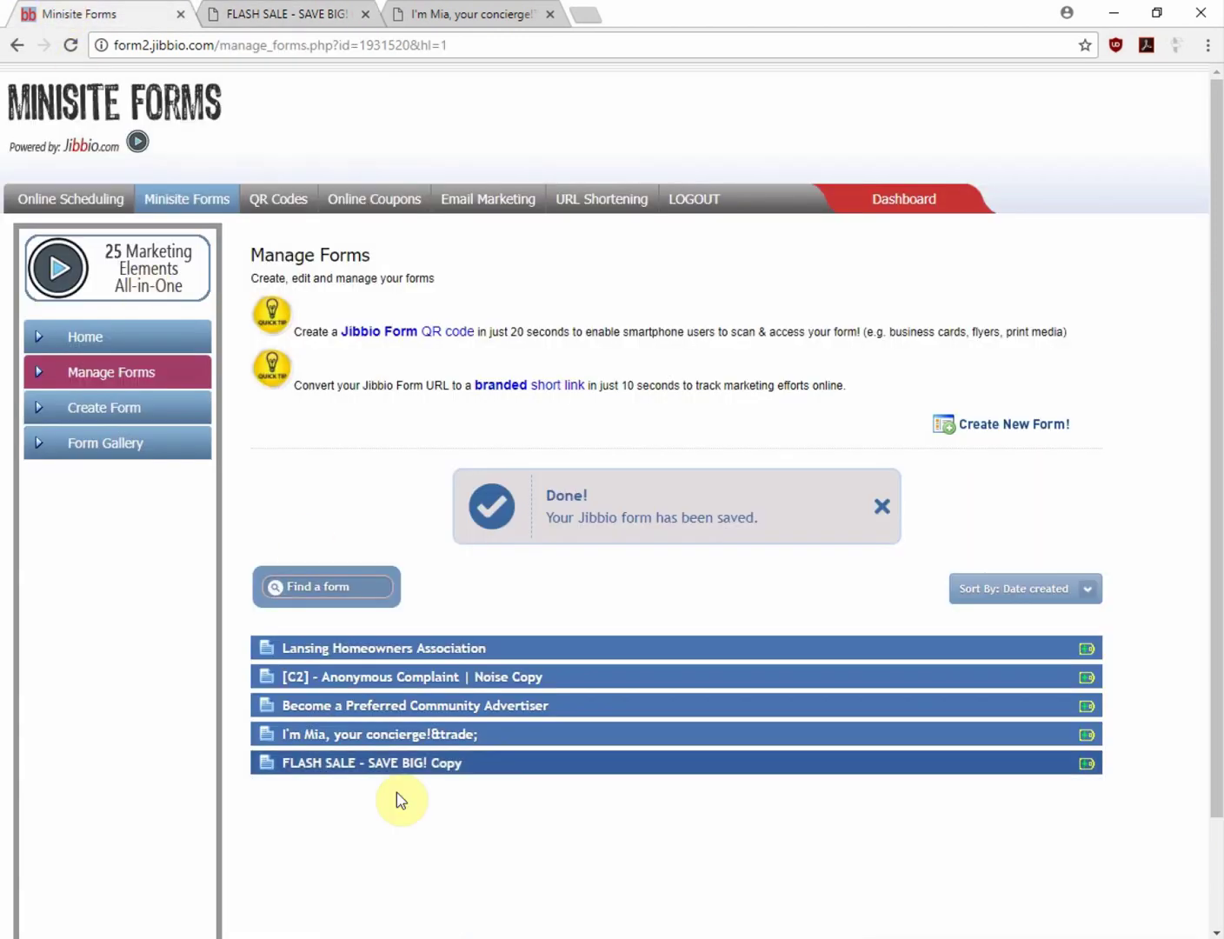
click(391, 765)
click(374, 830)
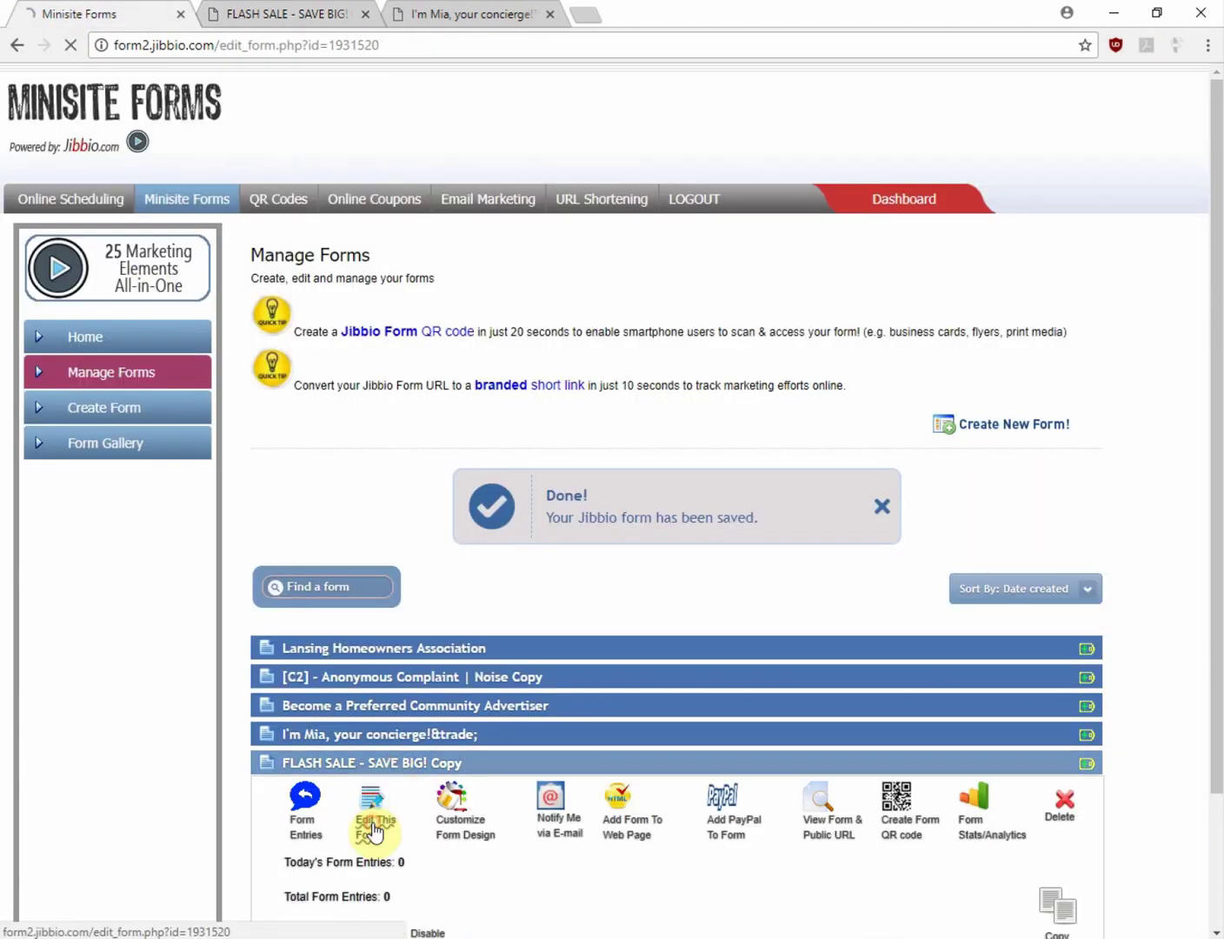
scroll(374, 830, down, 1)
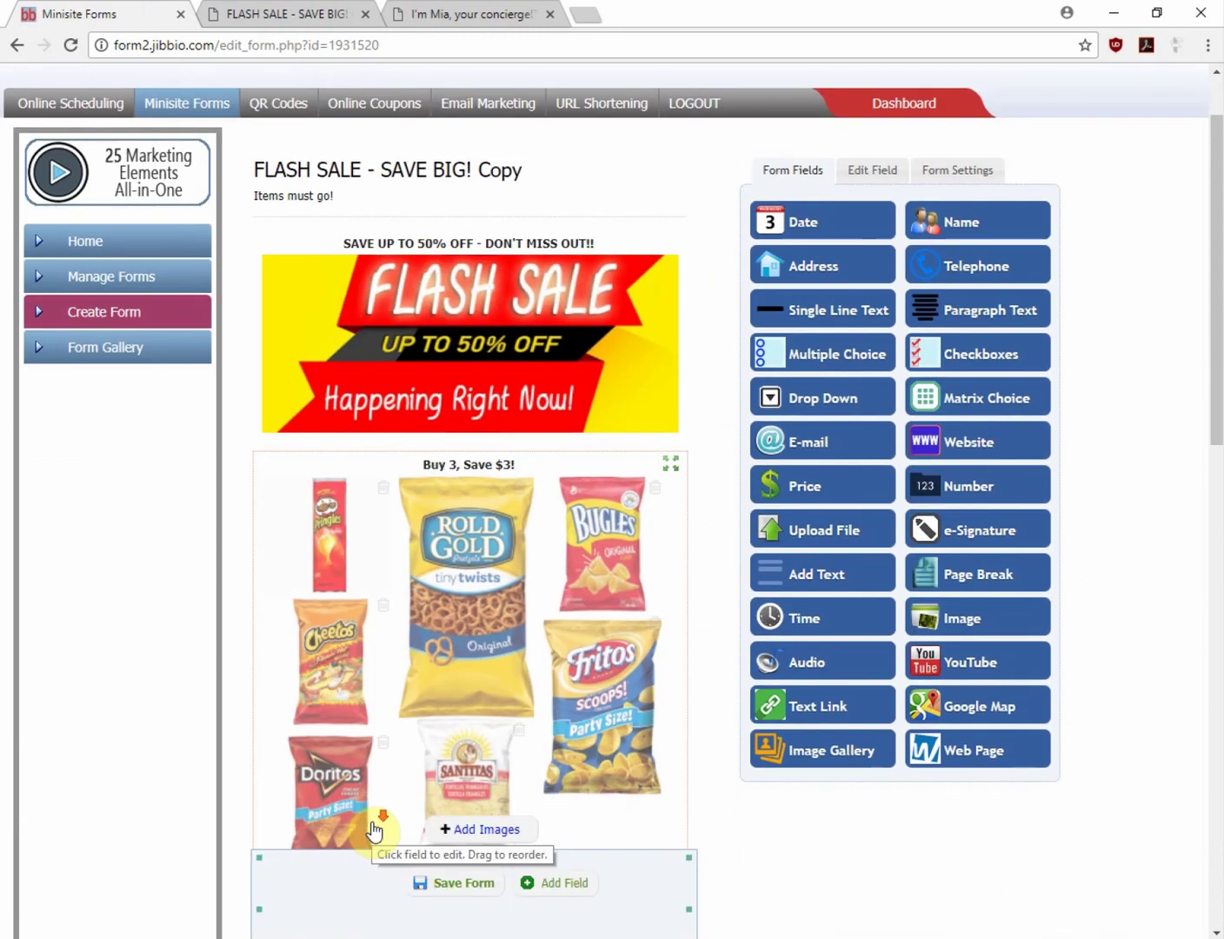
Change the Aisle 2 item's label price from $1.50 to $0.50
scroll(165, 738, down, 9)
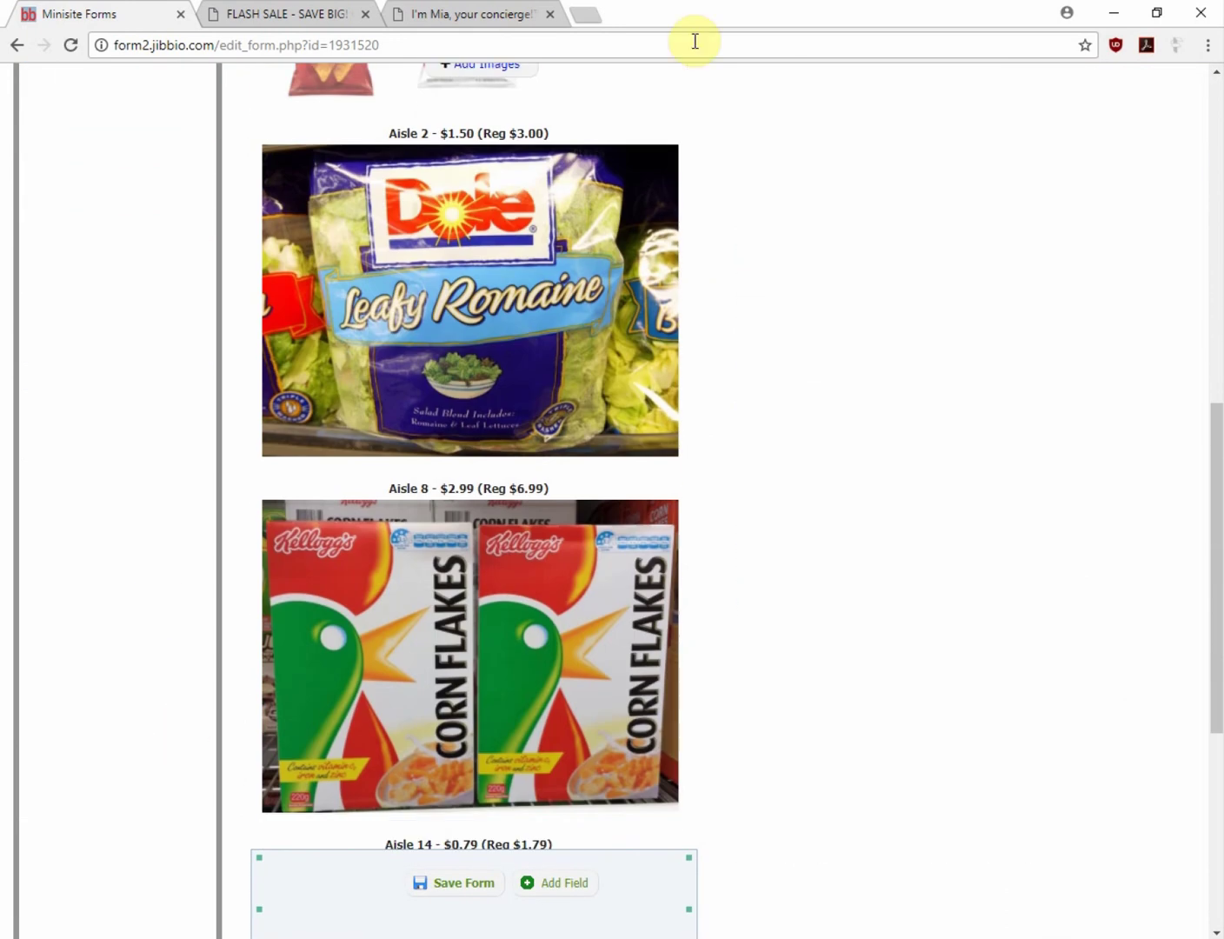
click(565, 135)
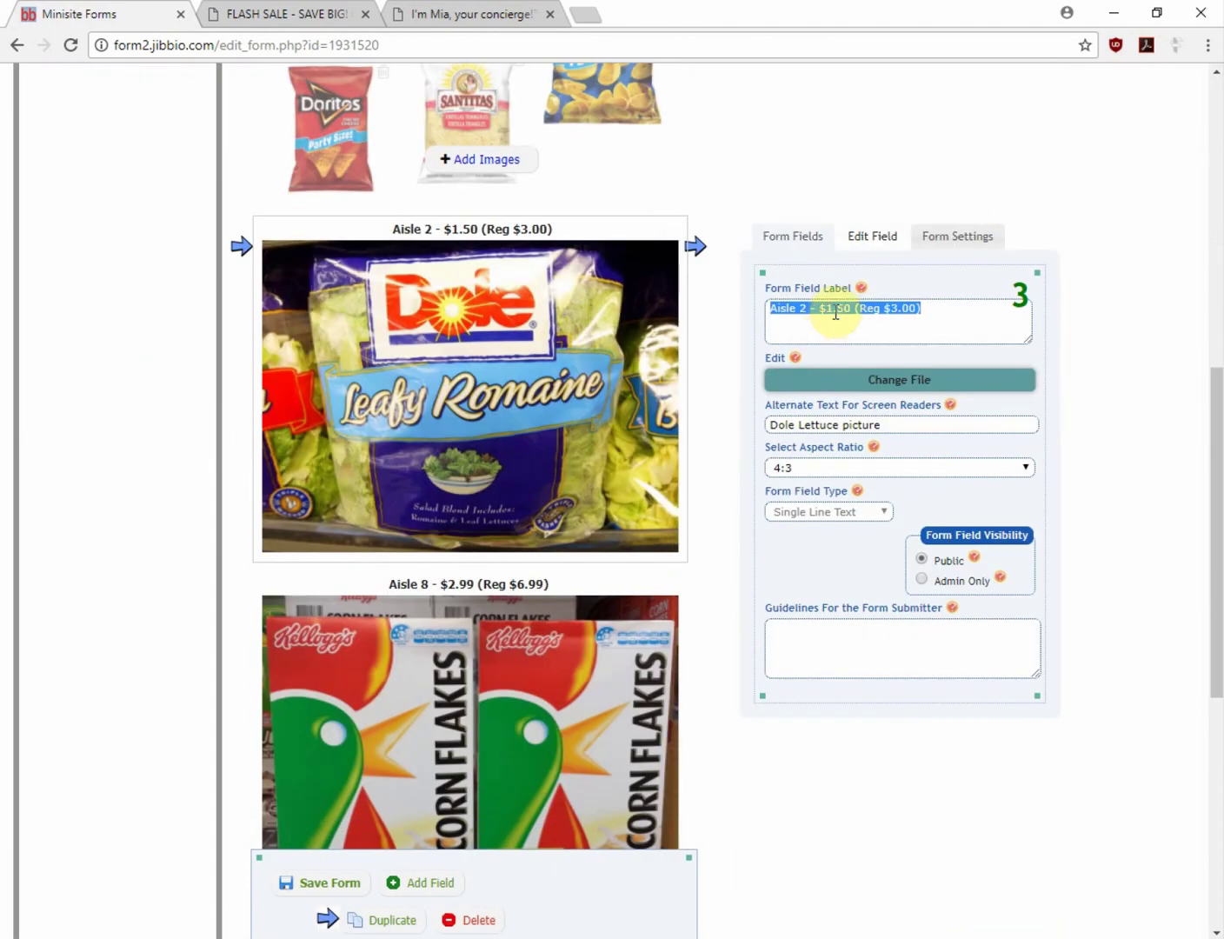
click(830, 309)
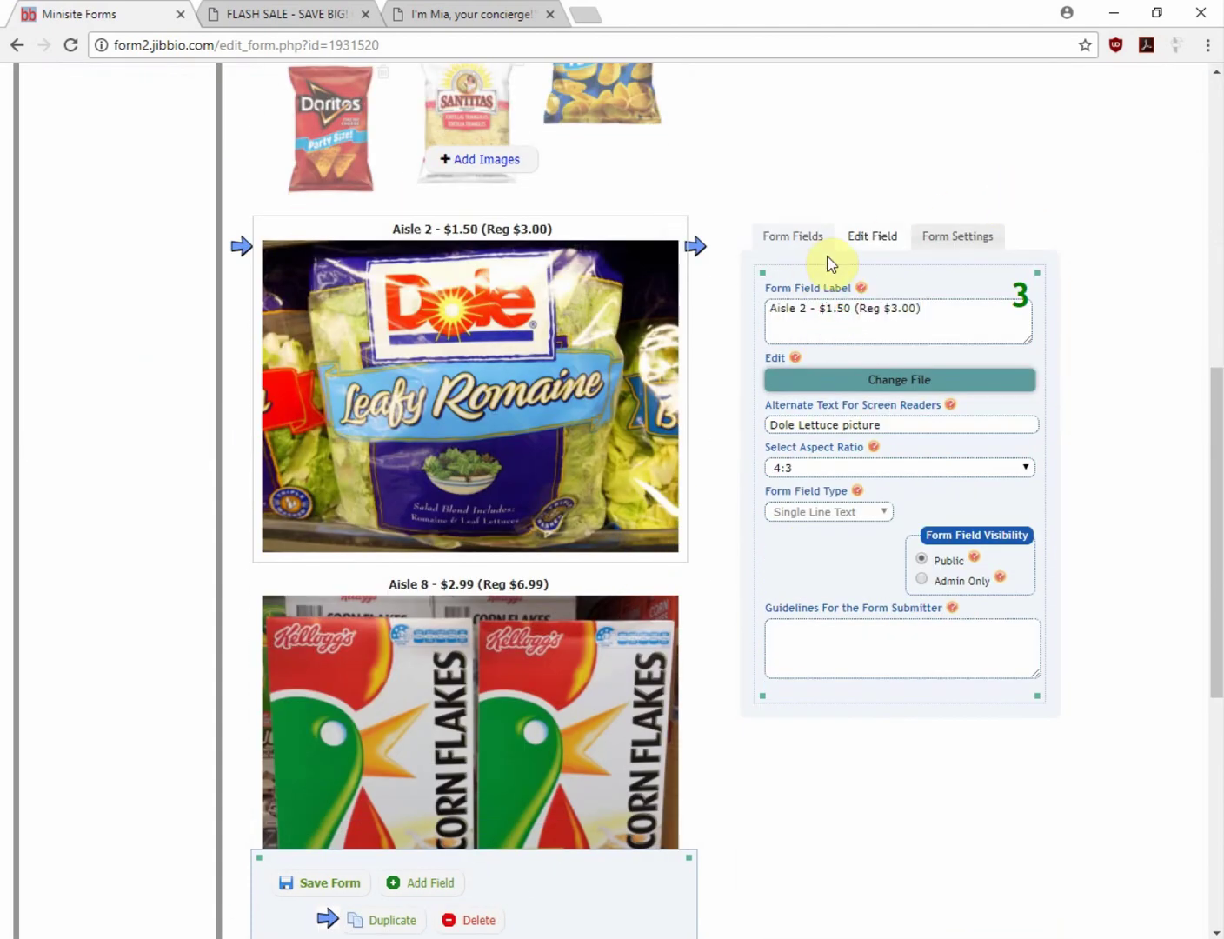
key(BackSpace)
text(0)
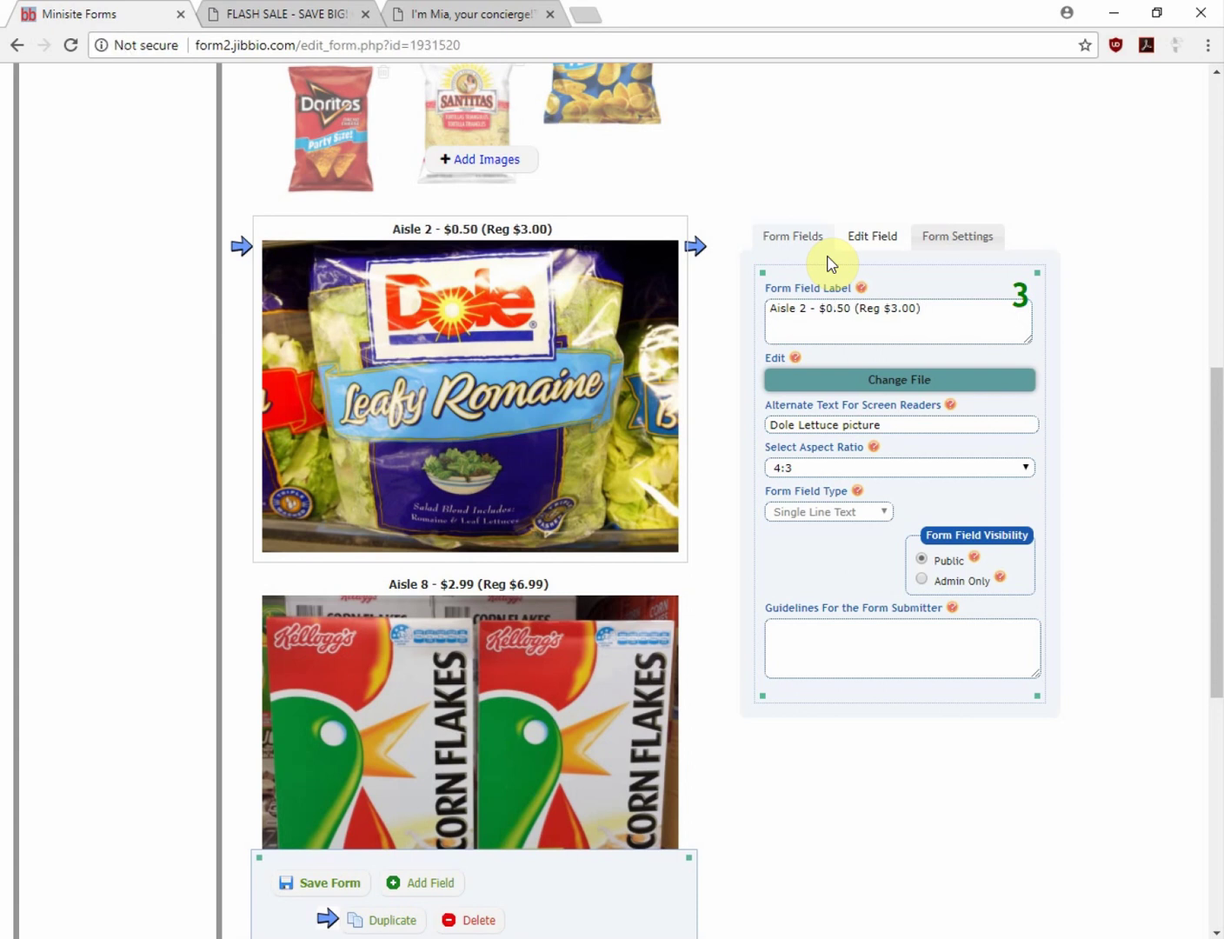
Try 21:9 and 16:9 aspect ratios on the Aisle 2 image, then restore 4:3
click(1030, 472)
click(1006, 509)
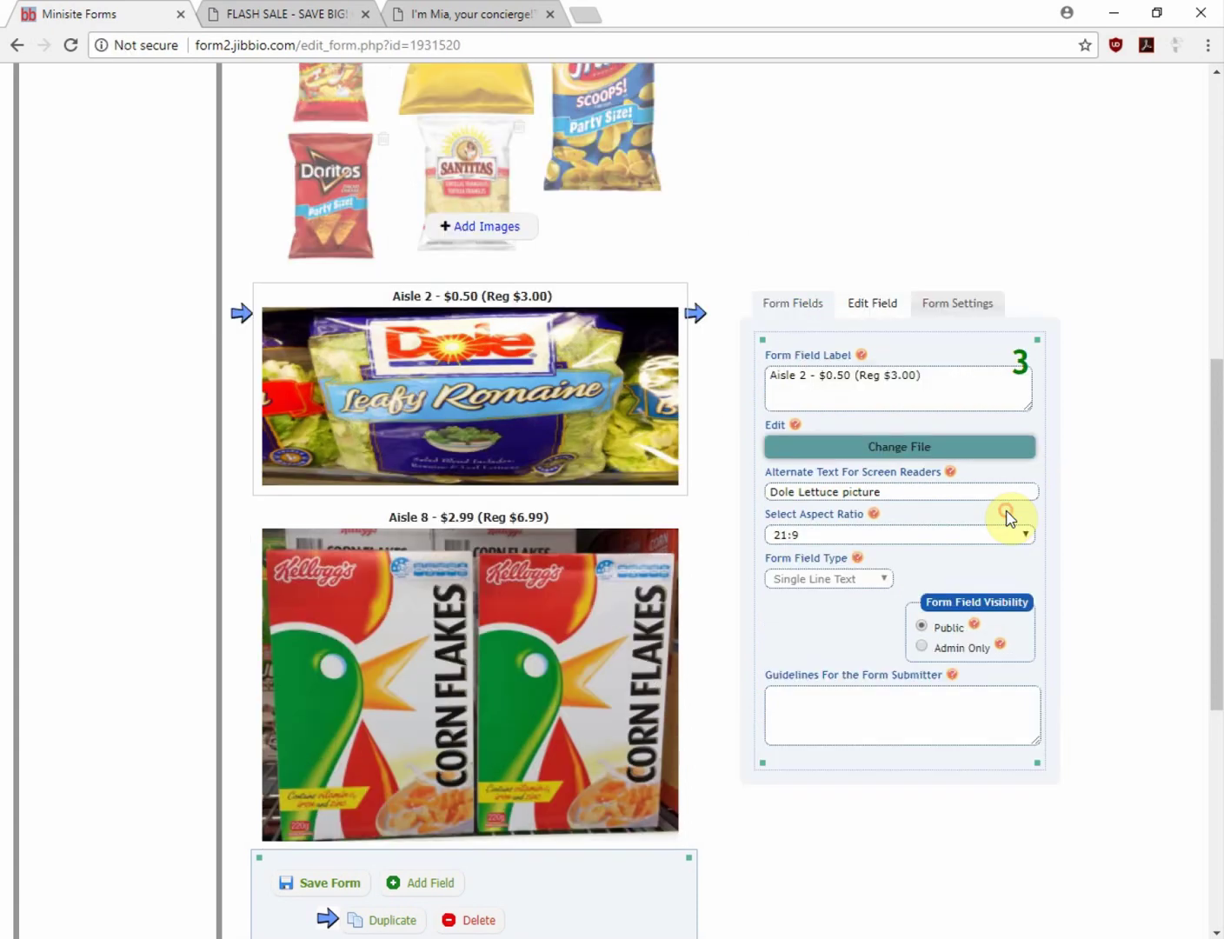
click(1022, 535)
click(974, 565)
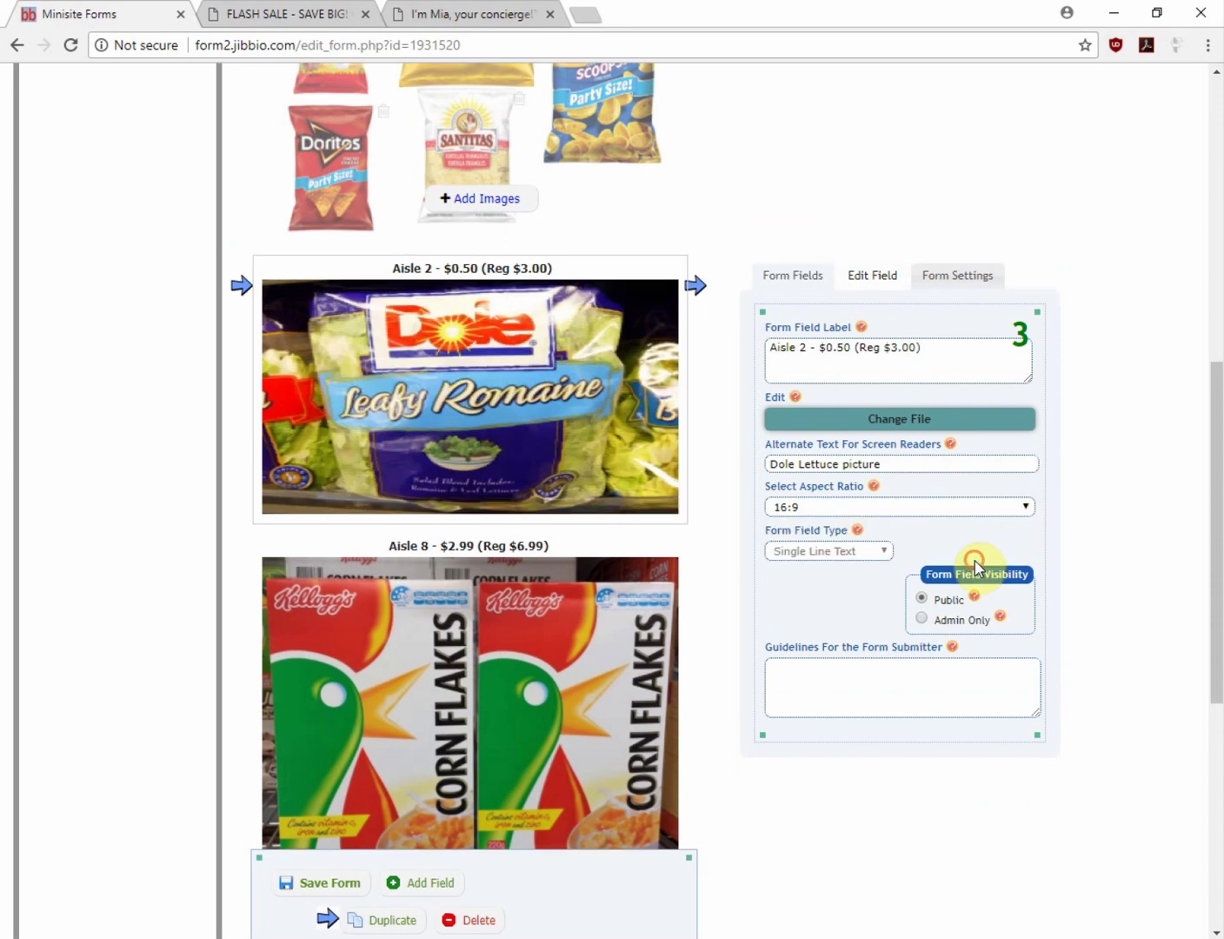
click(1028, 511)
click(937, 524)
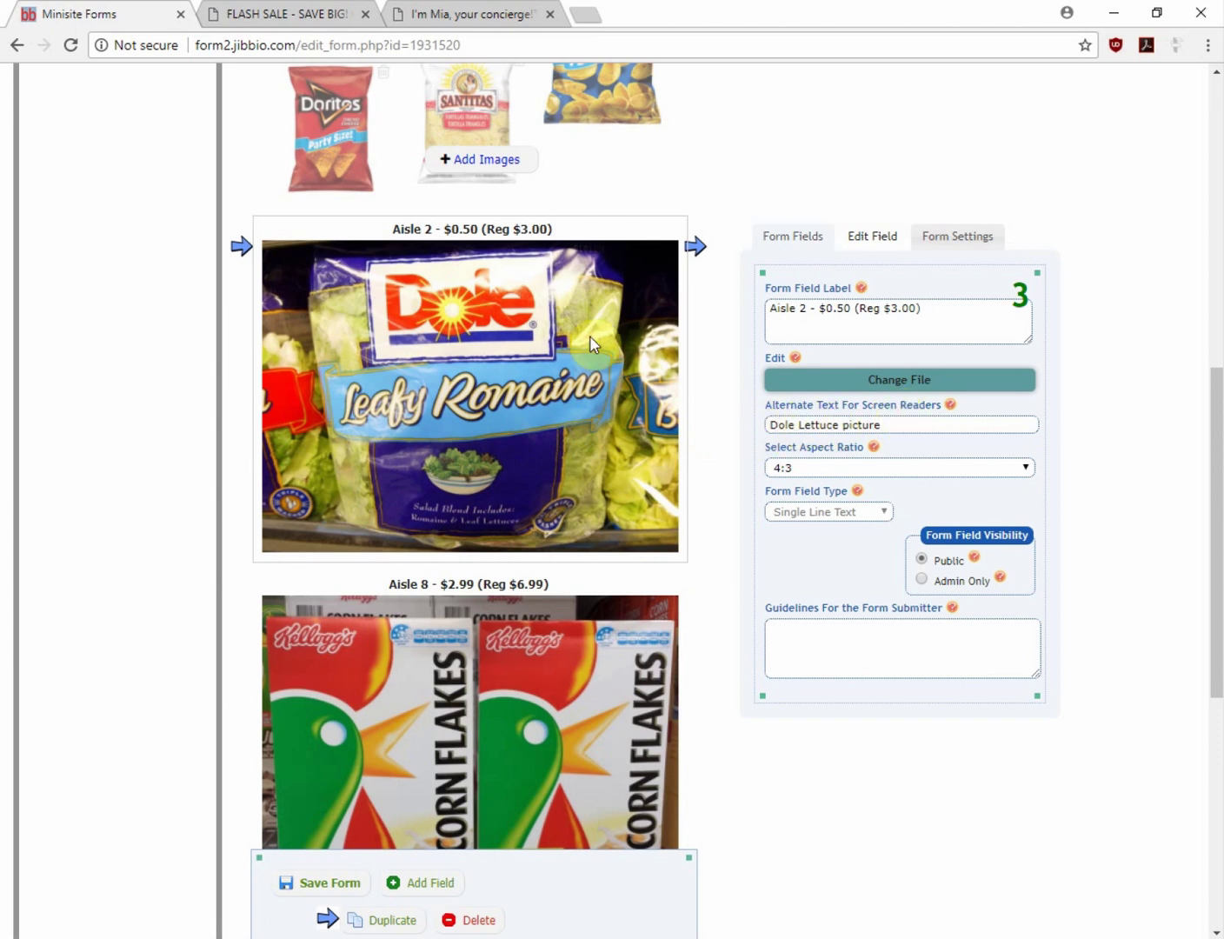
Toggle Aisle 2 to admin-only and back to public, then start replacing its picture
click(925, 580)
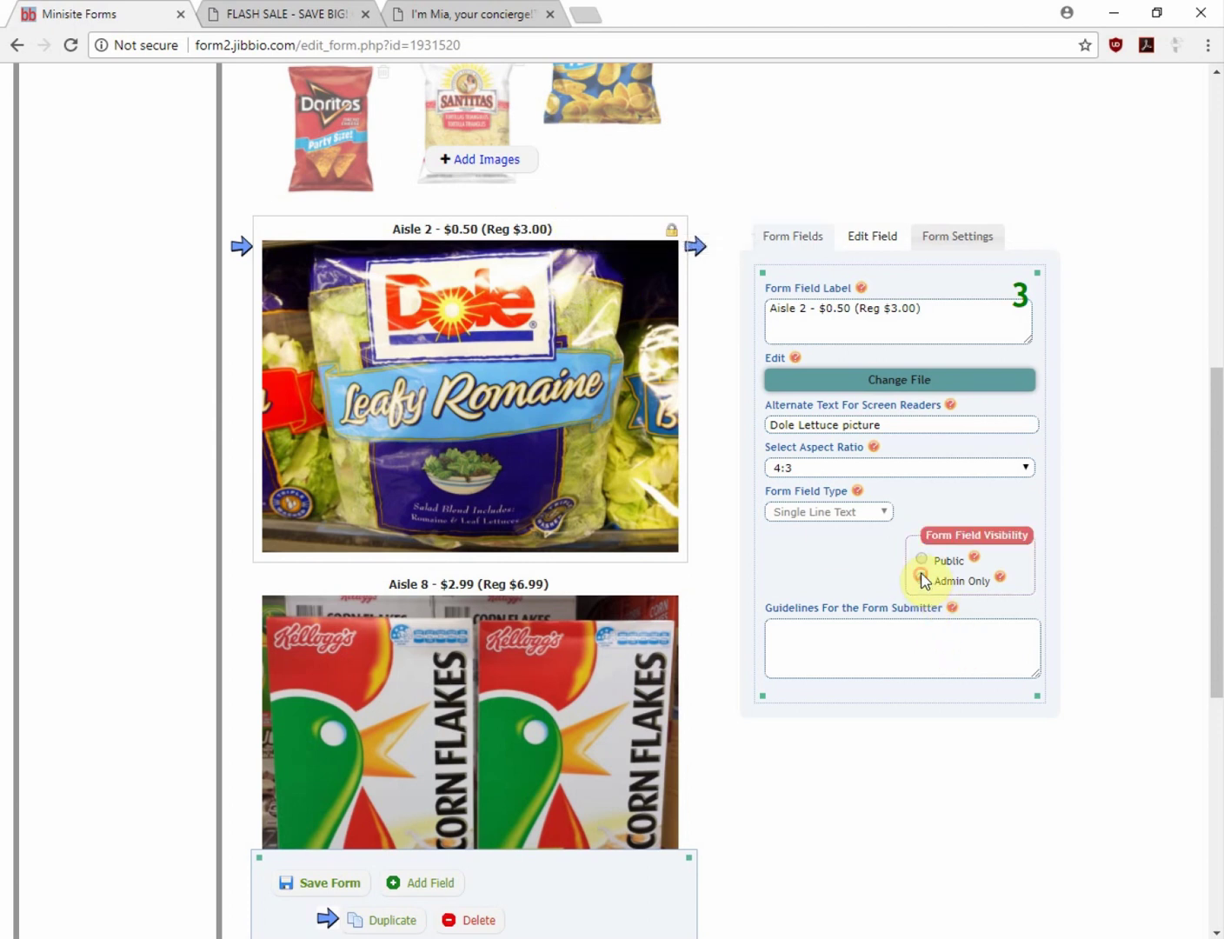
click(923, 561)
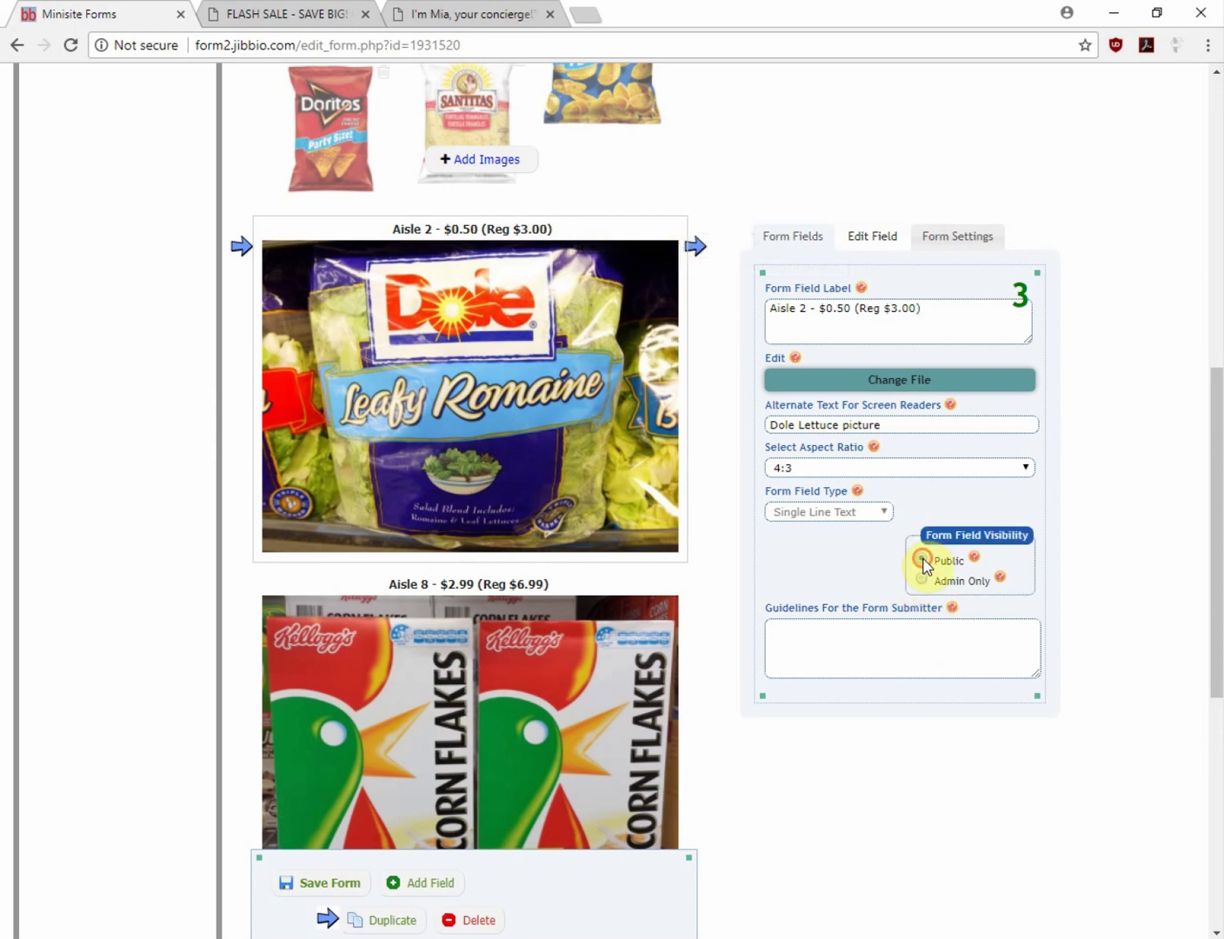
click(887, 383)
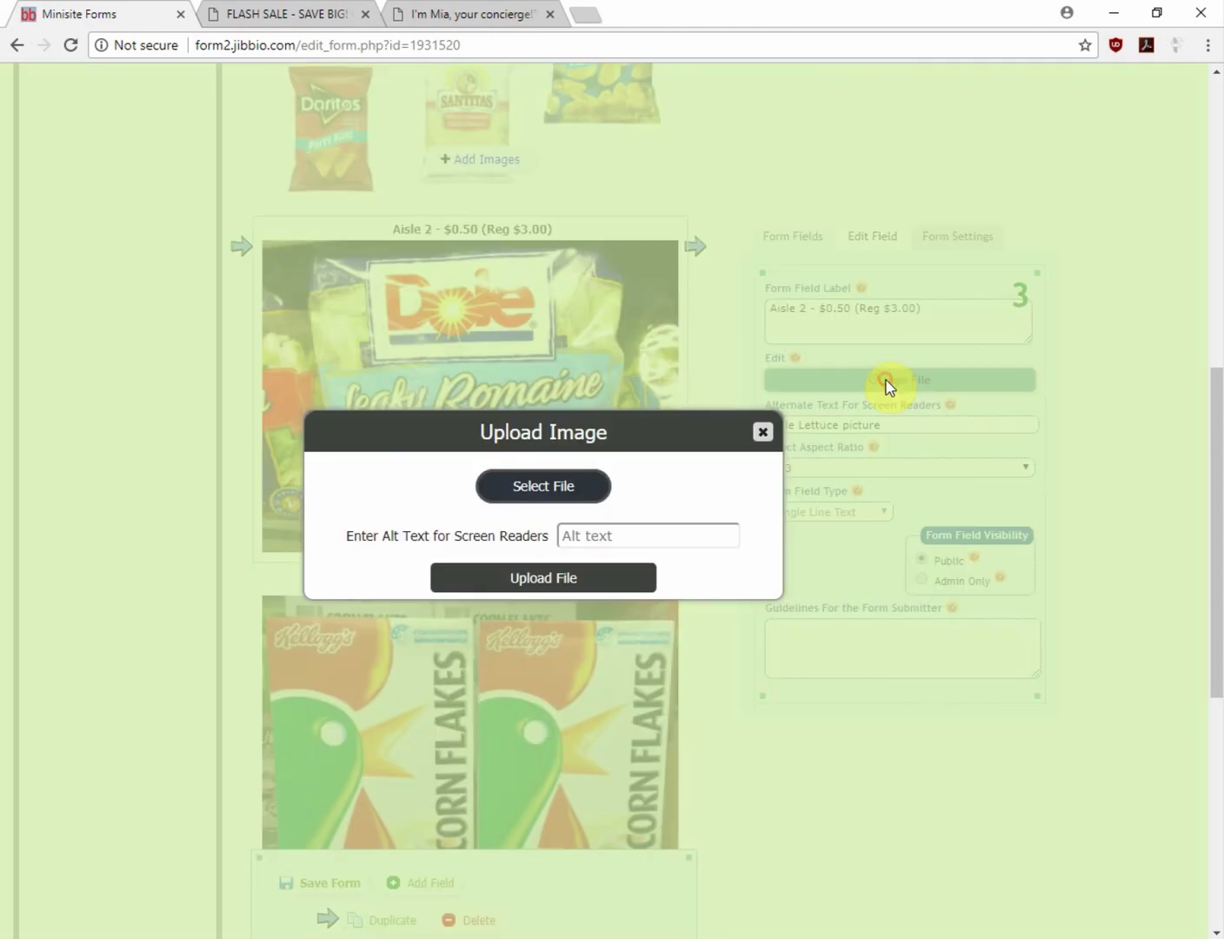
Upload the coconut oil jar image for Aisle 2 with alt text 'coconut oil jar picture'
click(559, 486)
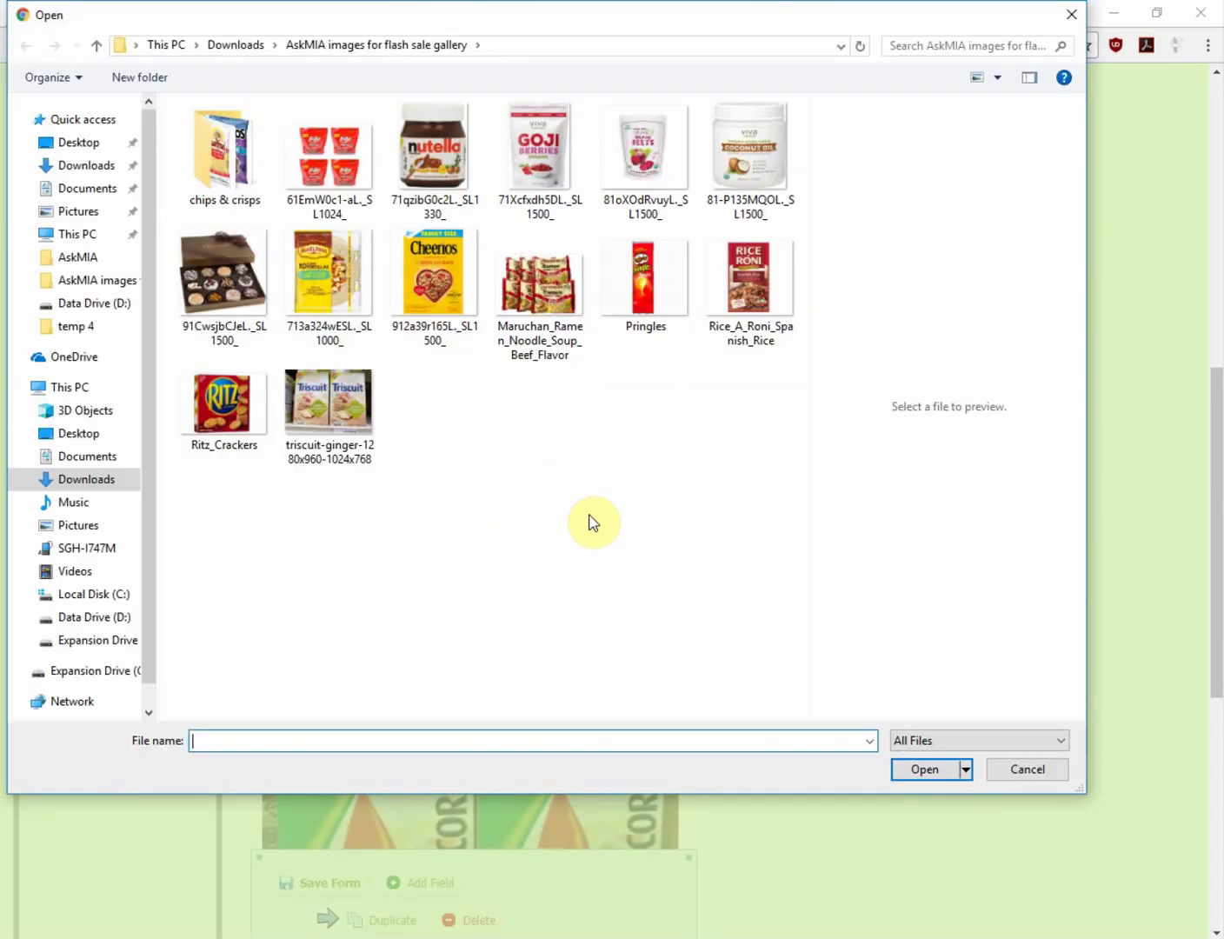
double_click(746, 171)
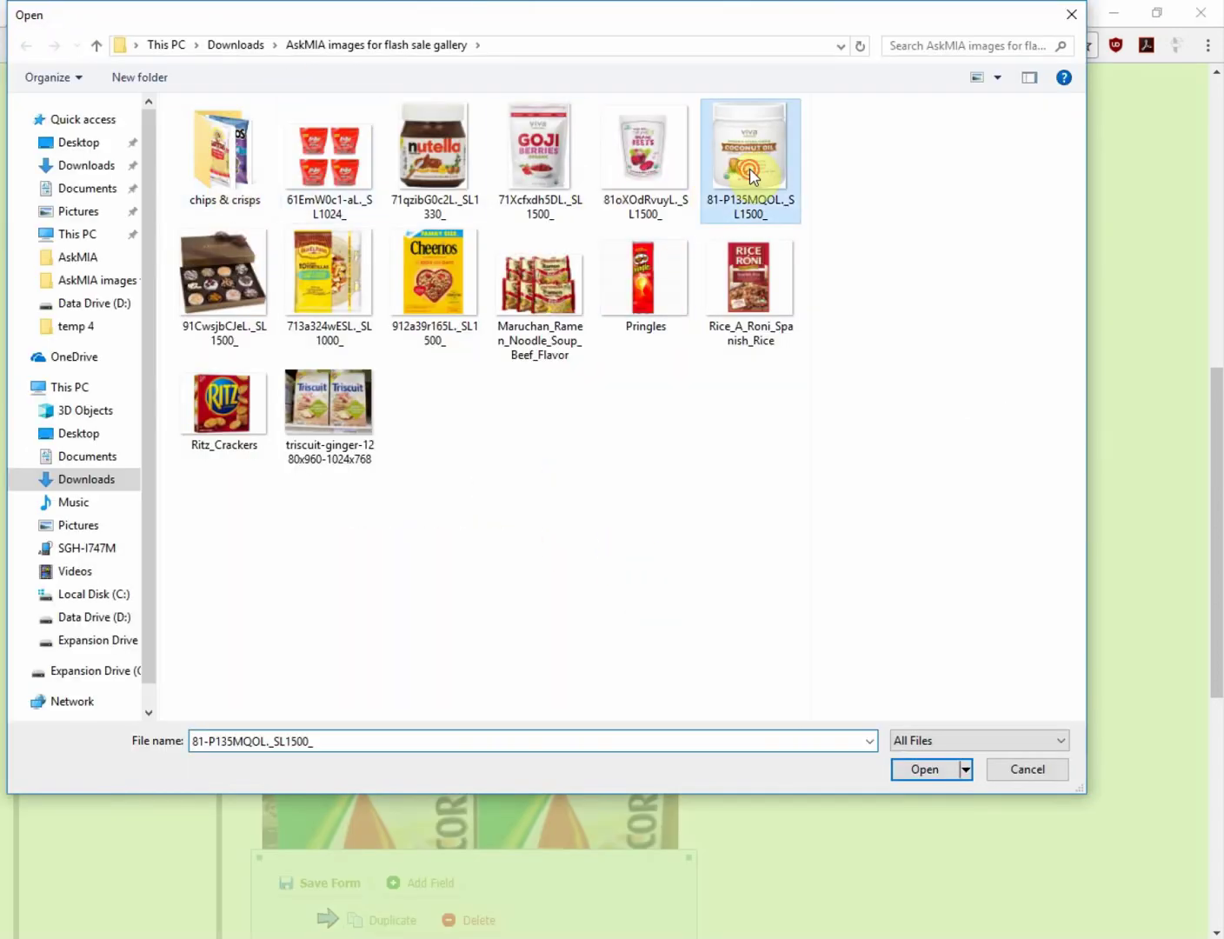
click(625, 596)
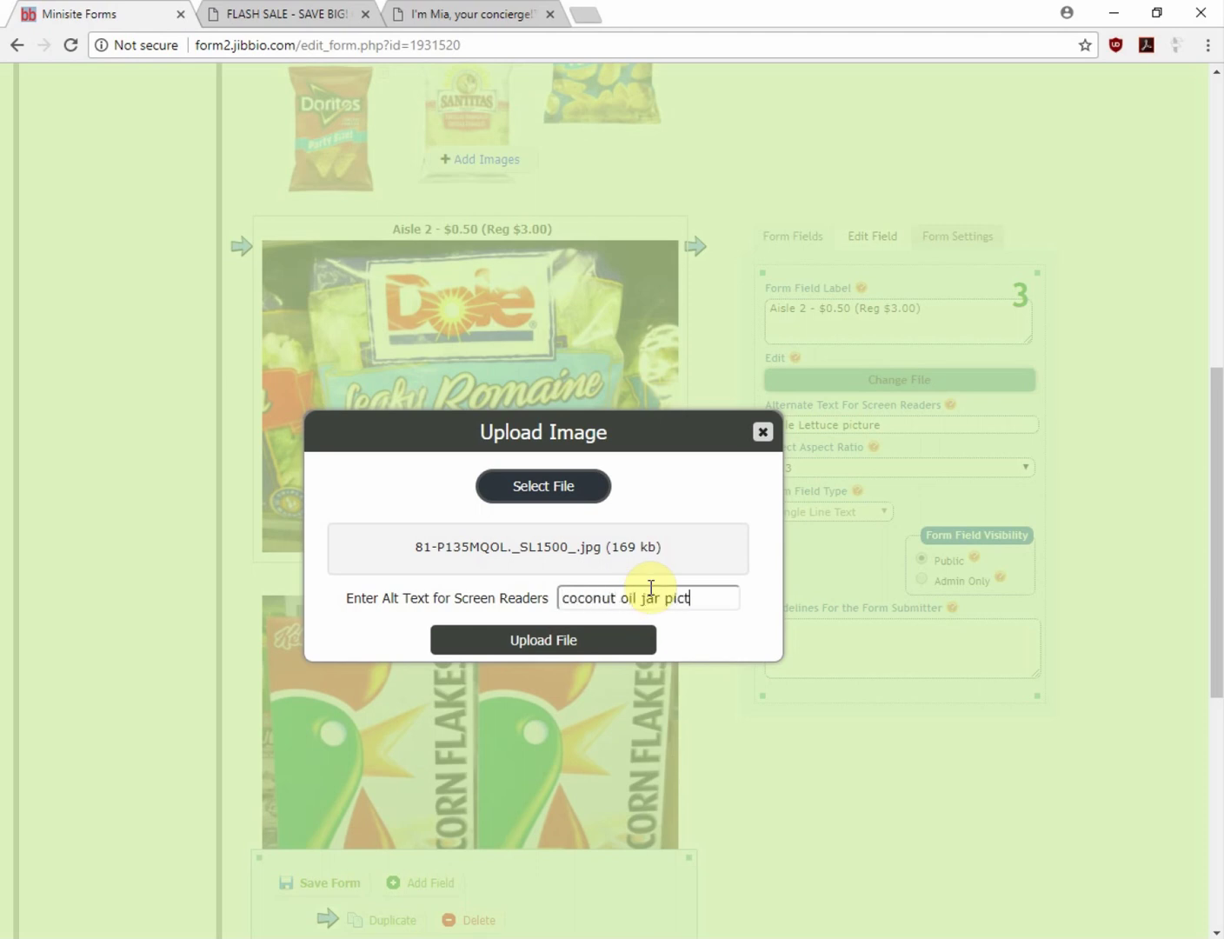
click(589, 638)
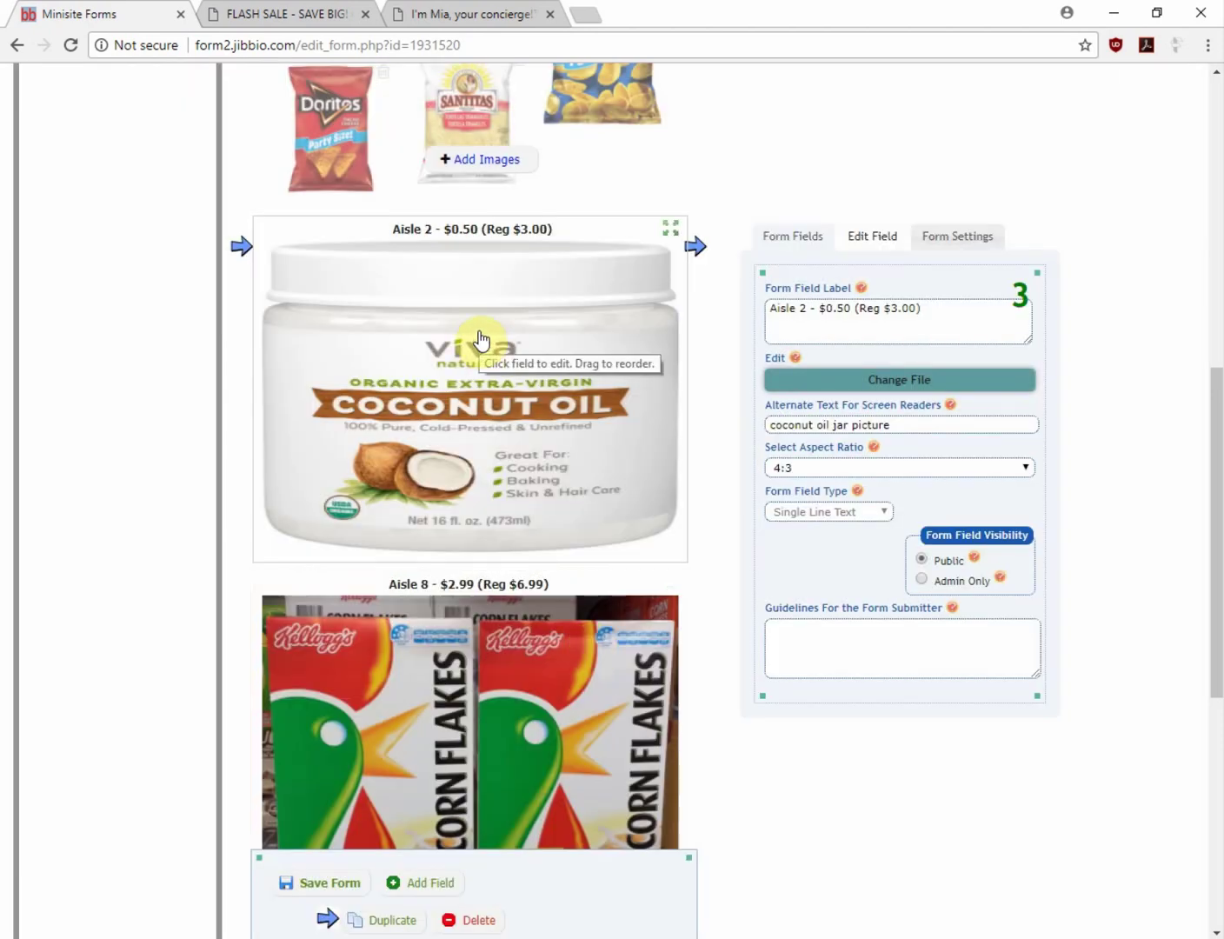
Try the 16:9 and 21:9 aspect ratios on the image, then set it back to 4:3
click(1030, 468)
click(951, 499)
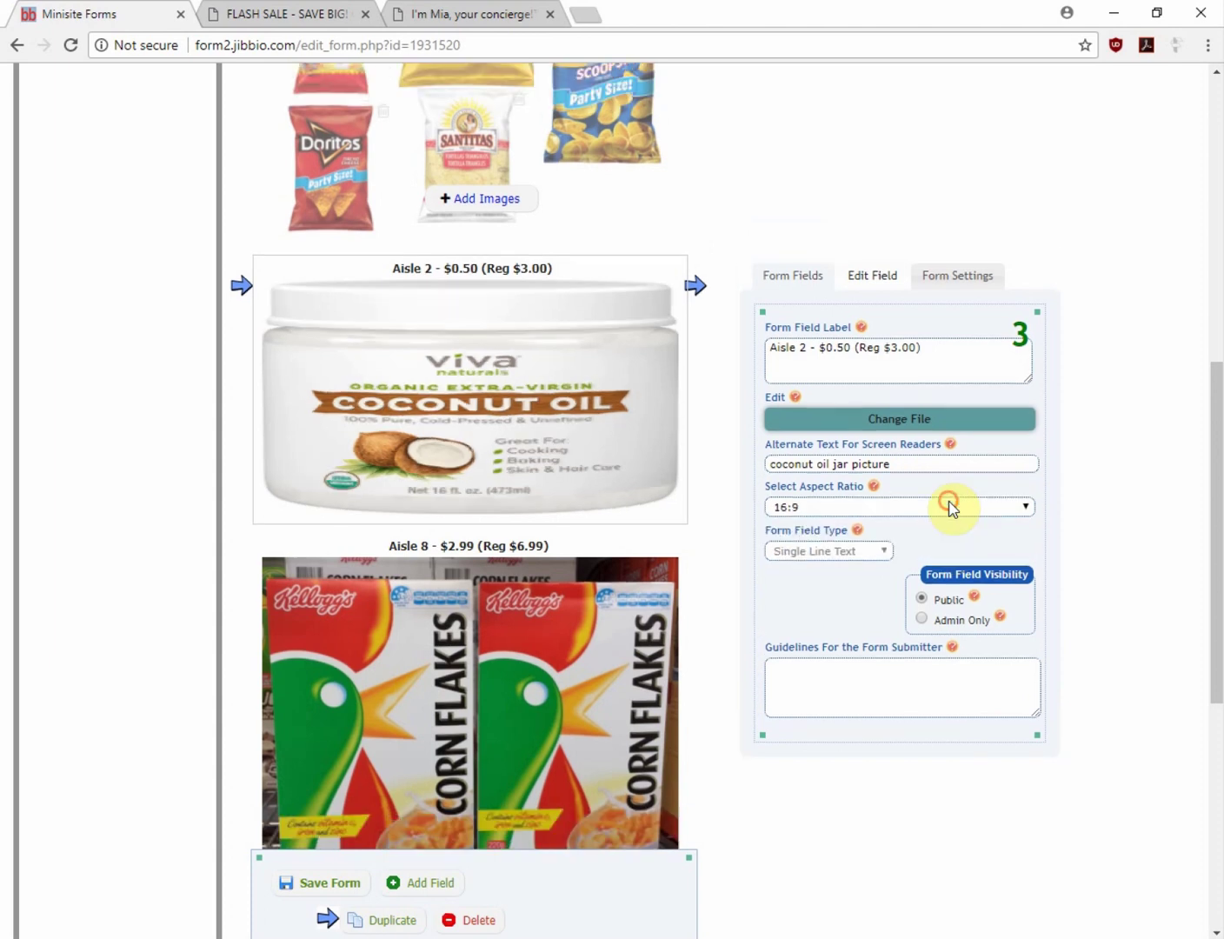
click(1014, 504)
click(987, 551)
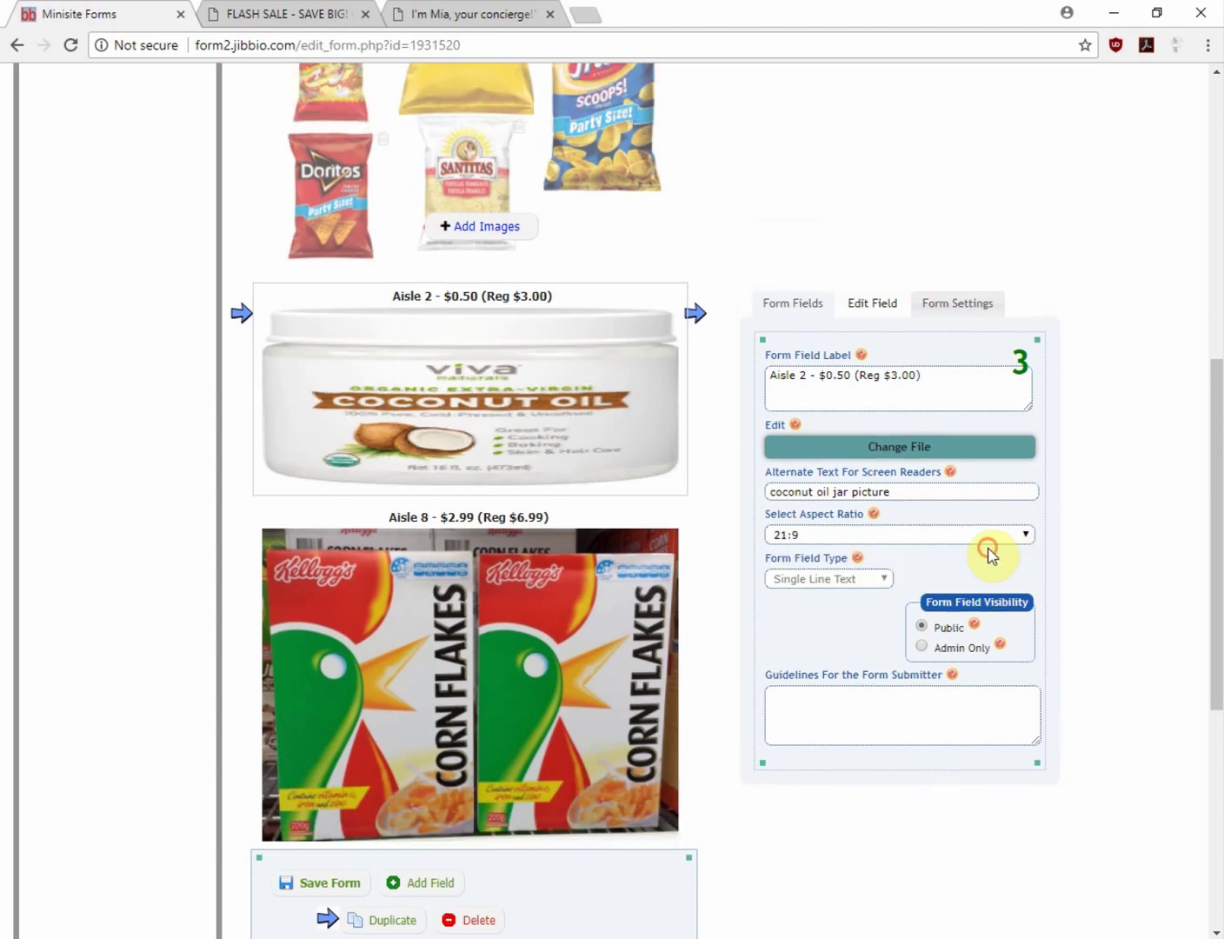
click(1018, 533)
click(973, 552)
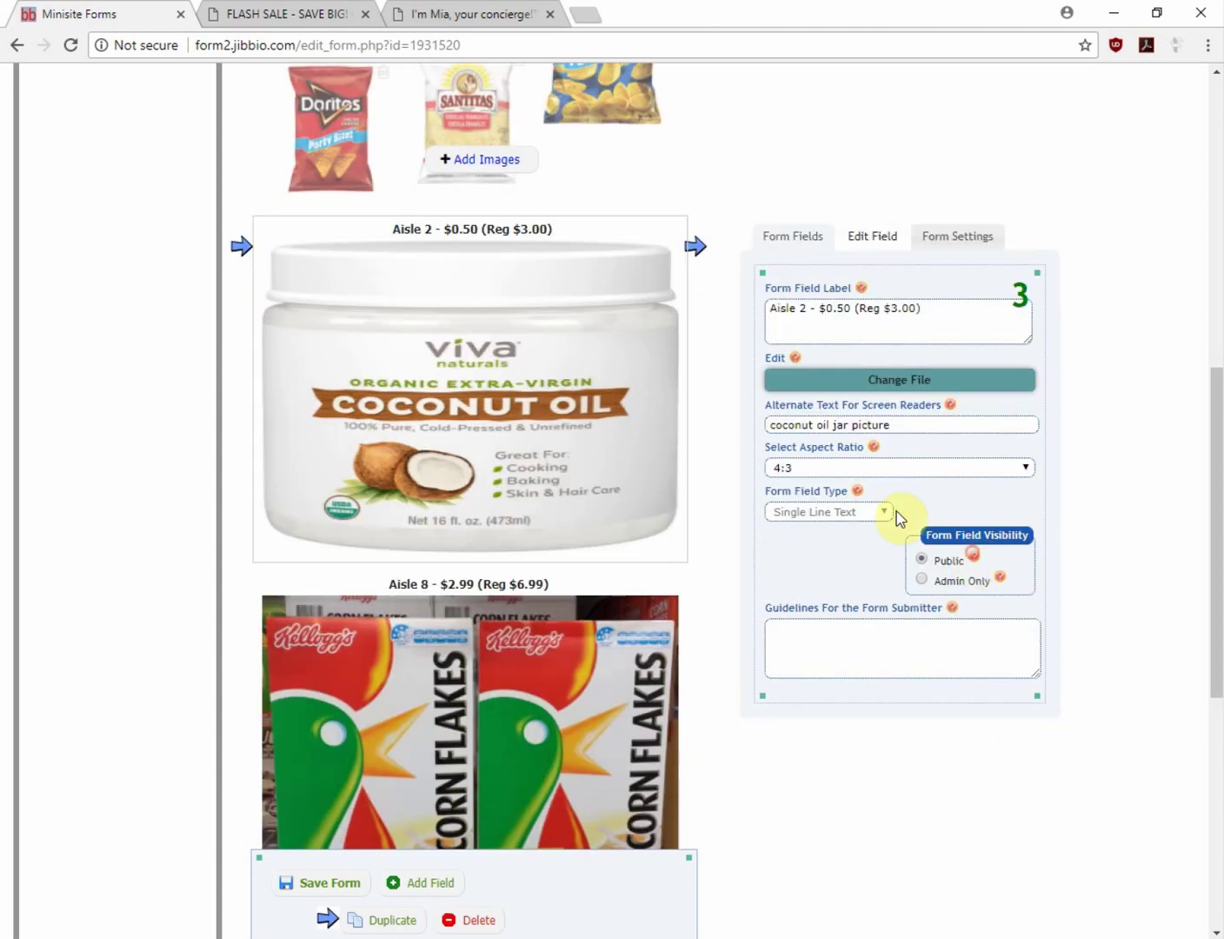
scroll(547, 608, down, 1)
Swap Aisle 8's Corn Flakes picture for the Nutella jar image, alt text 'nutella jar picture'
click(539, 635)
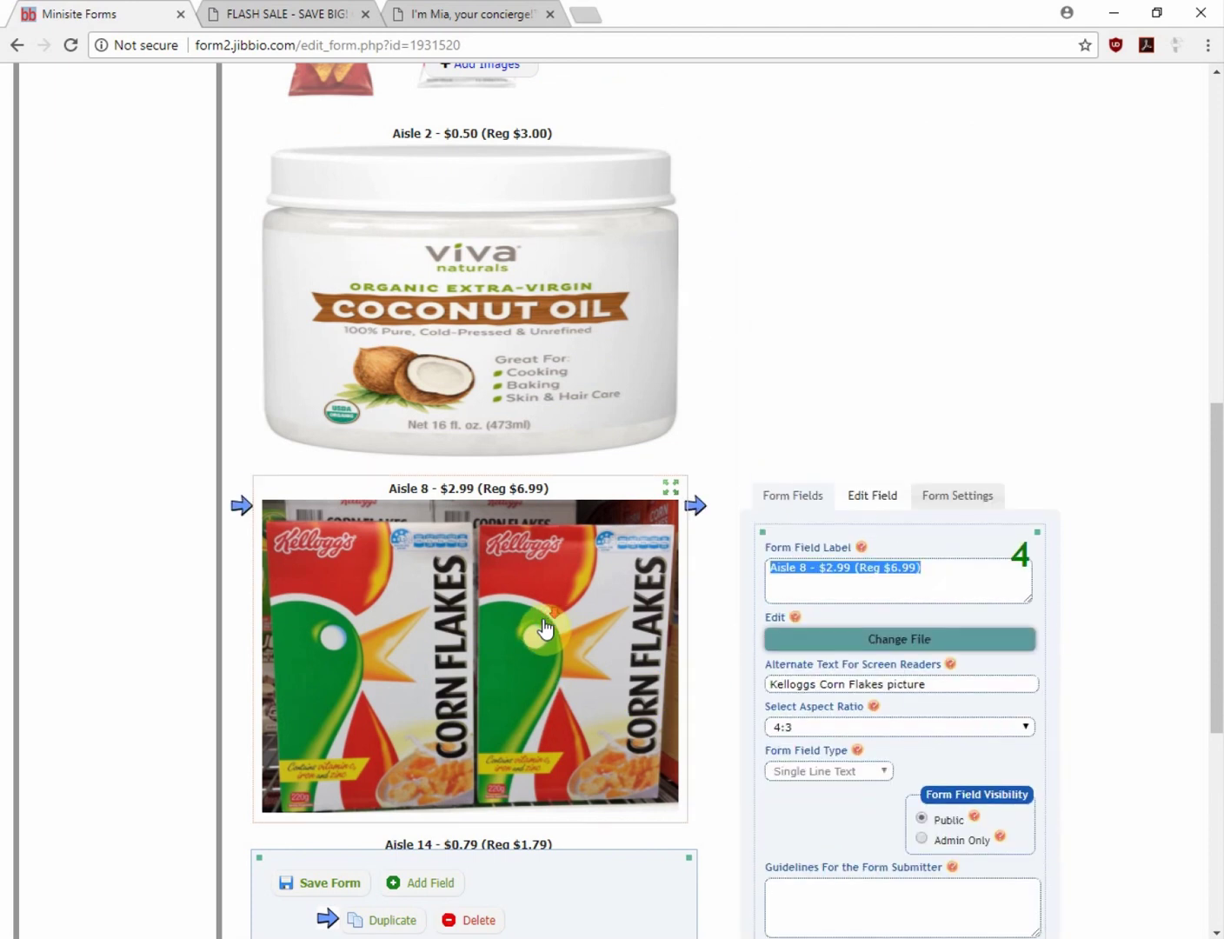
scroll(917, 529, down, 1)
click(903, 542)
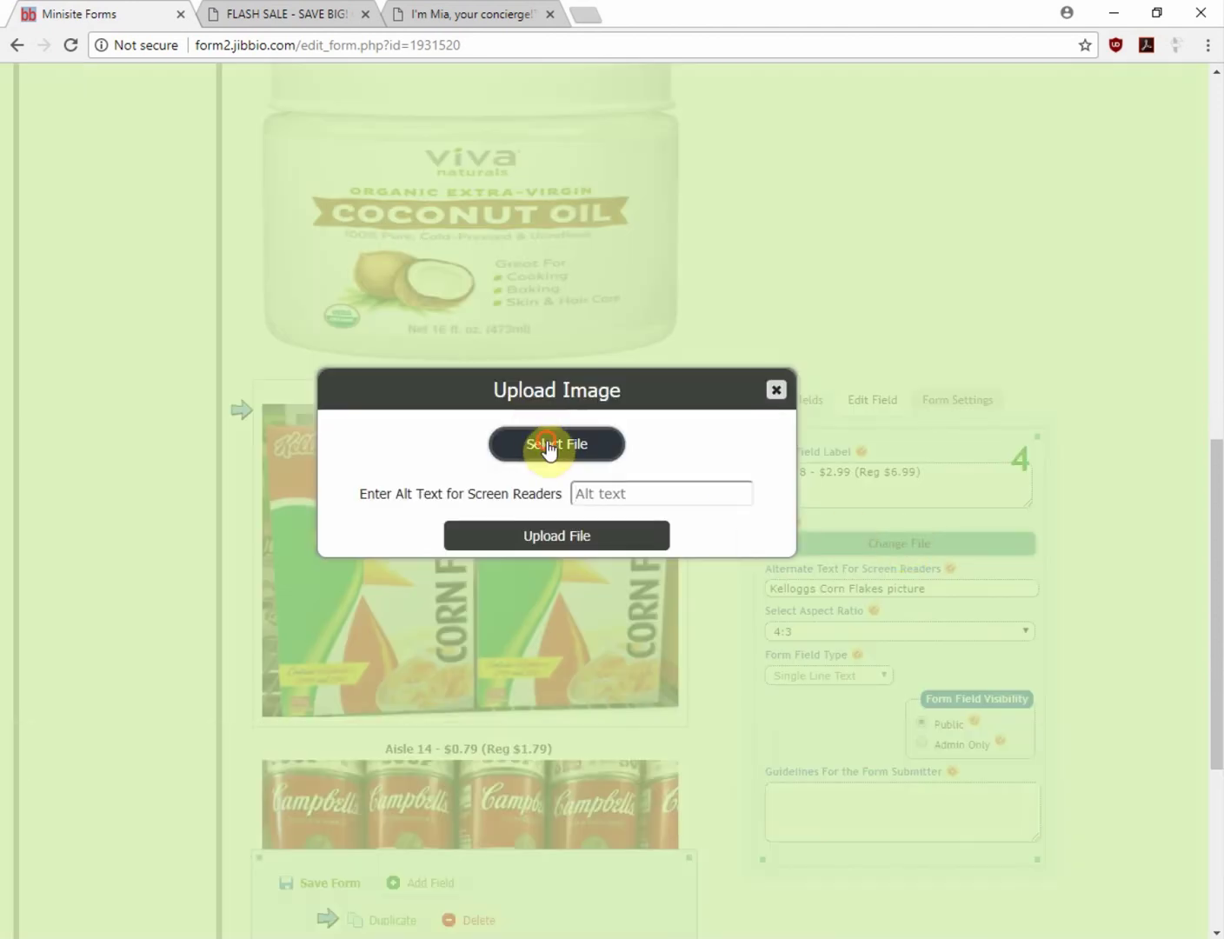
click(546, 443)
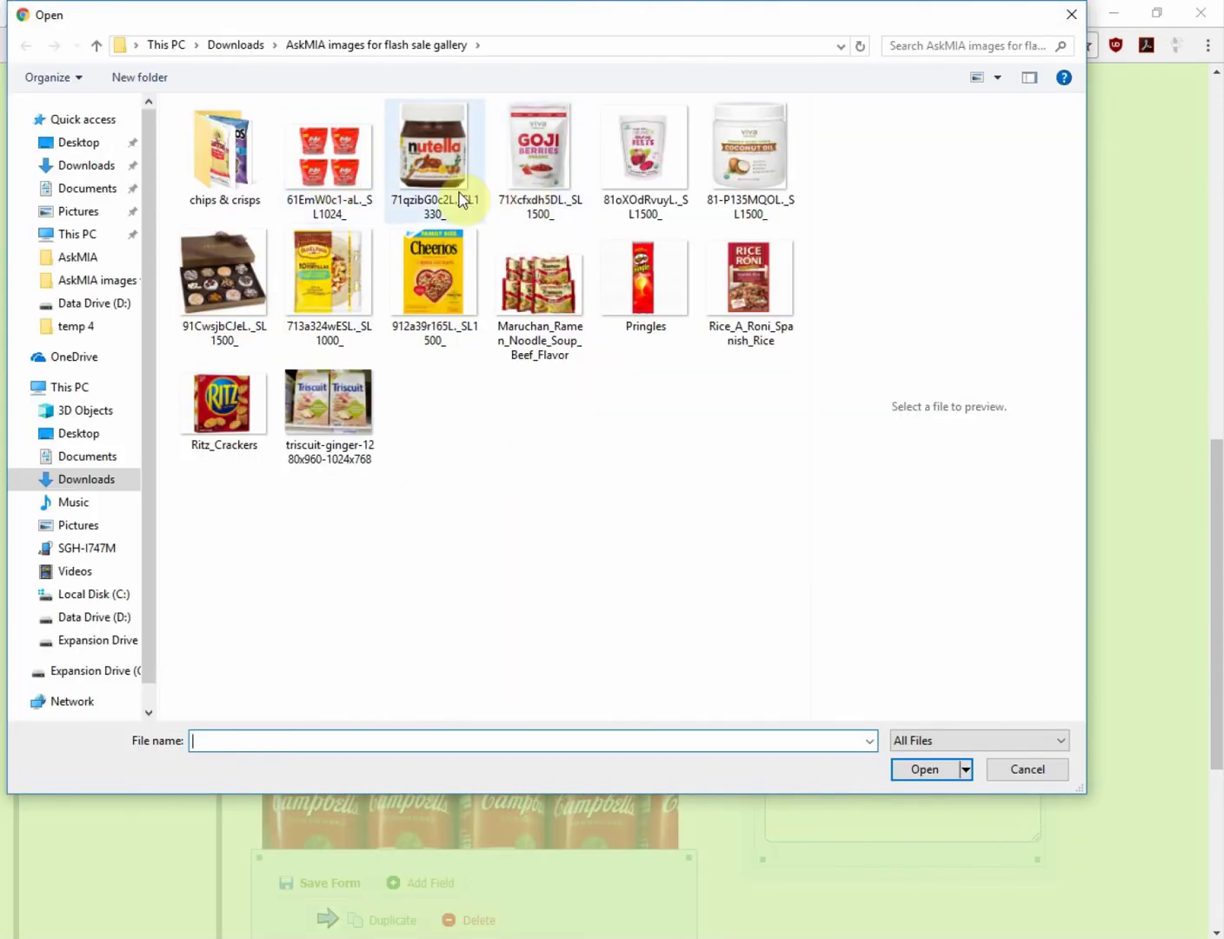
double_click(435, 158)
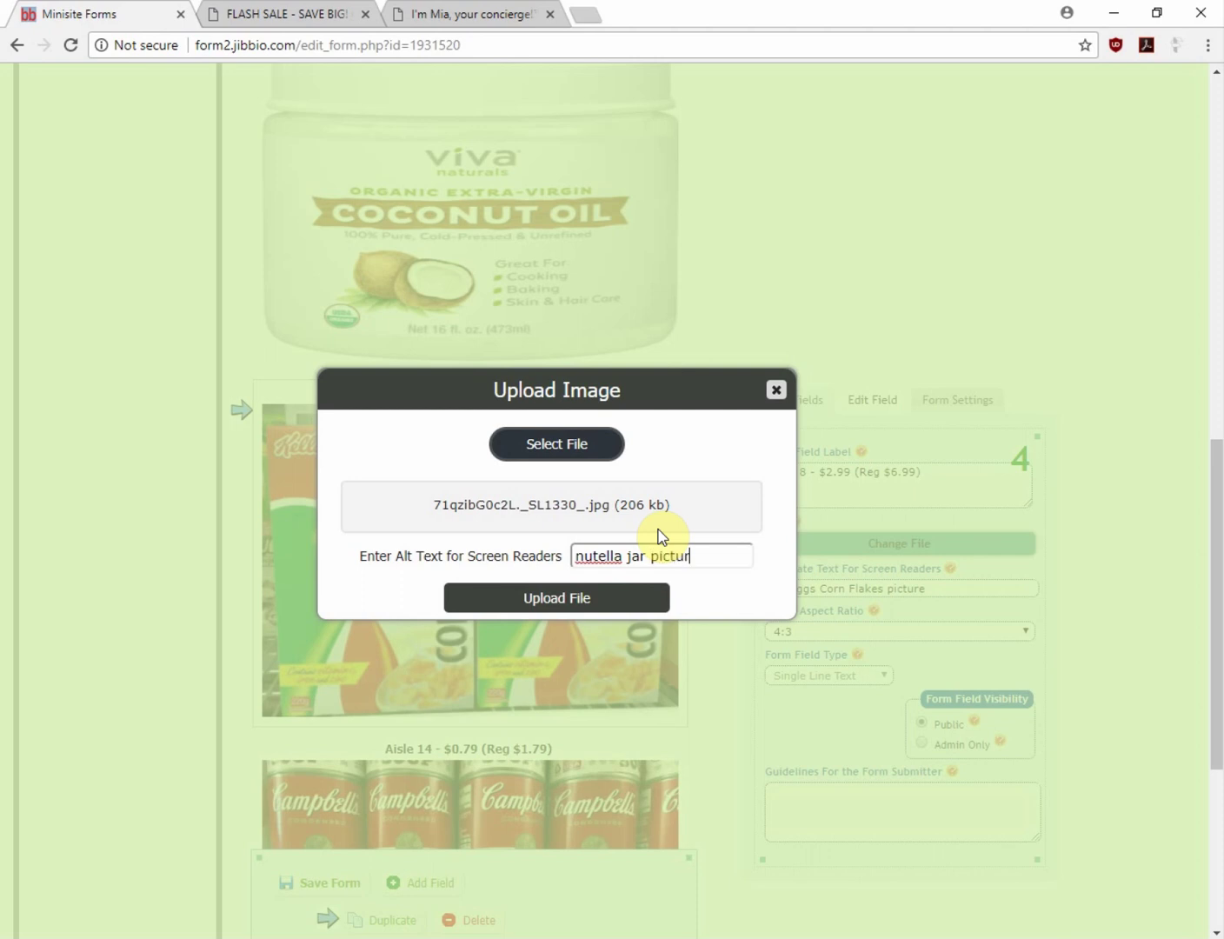
click(580, 595)
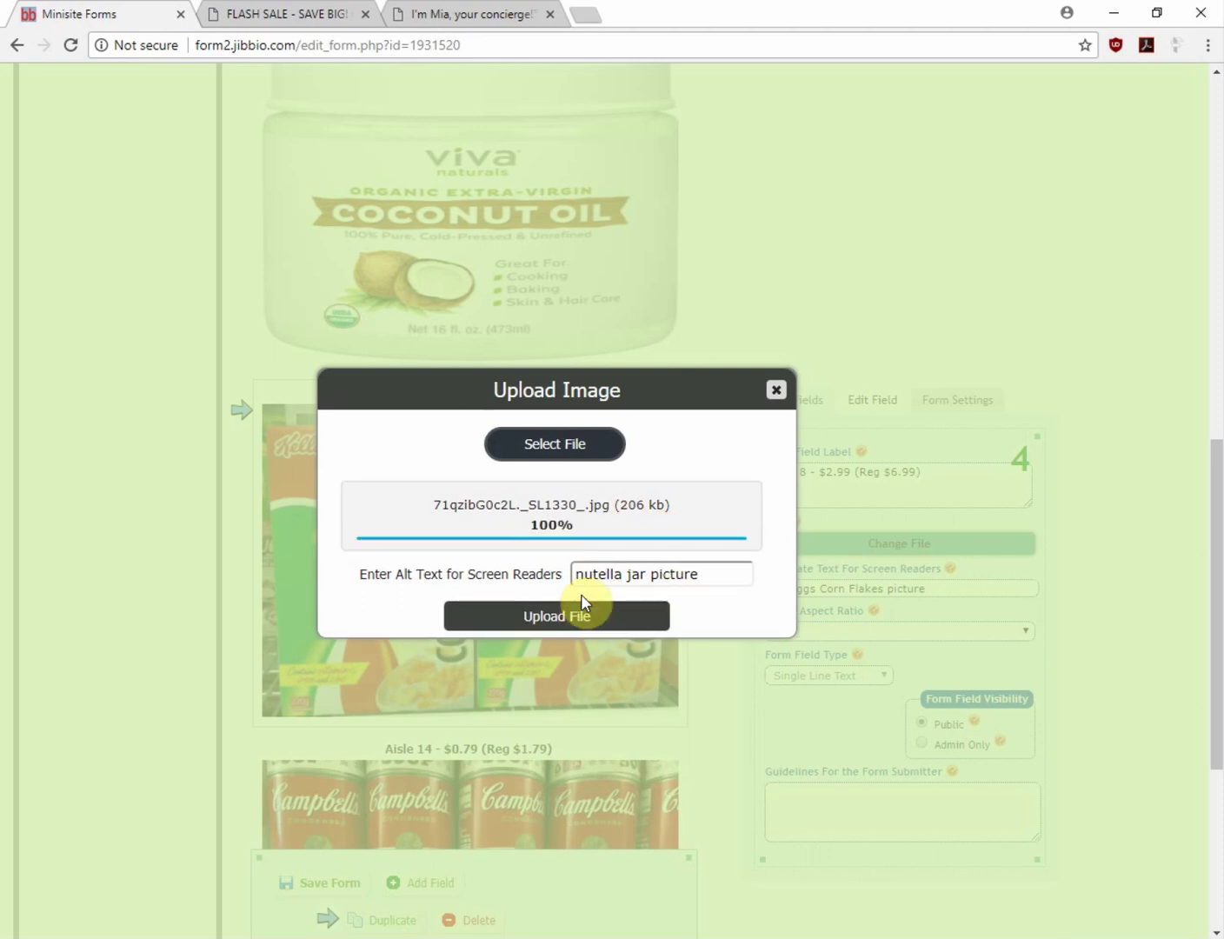
scroll(634, 556, down, 3)
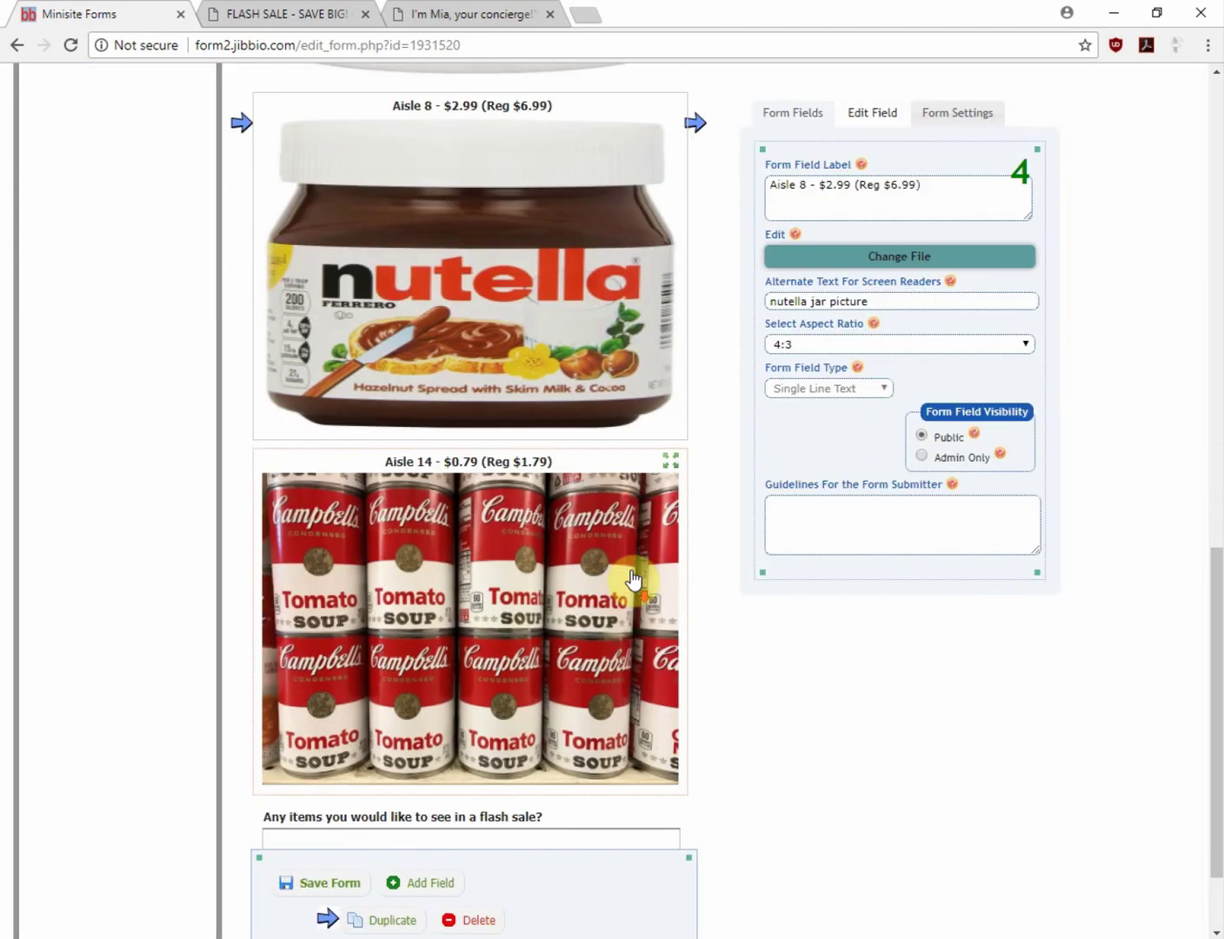
Move the Aisle 14 soup field to just below Nutella, ahead of the Buy 3 snacks, and save
scroll(639, 530, up, 4)
drag(670, 487, 695, 262)
scroll(672, 344, up, 5)
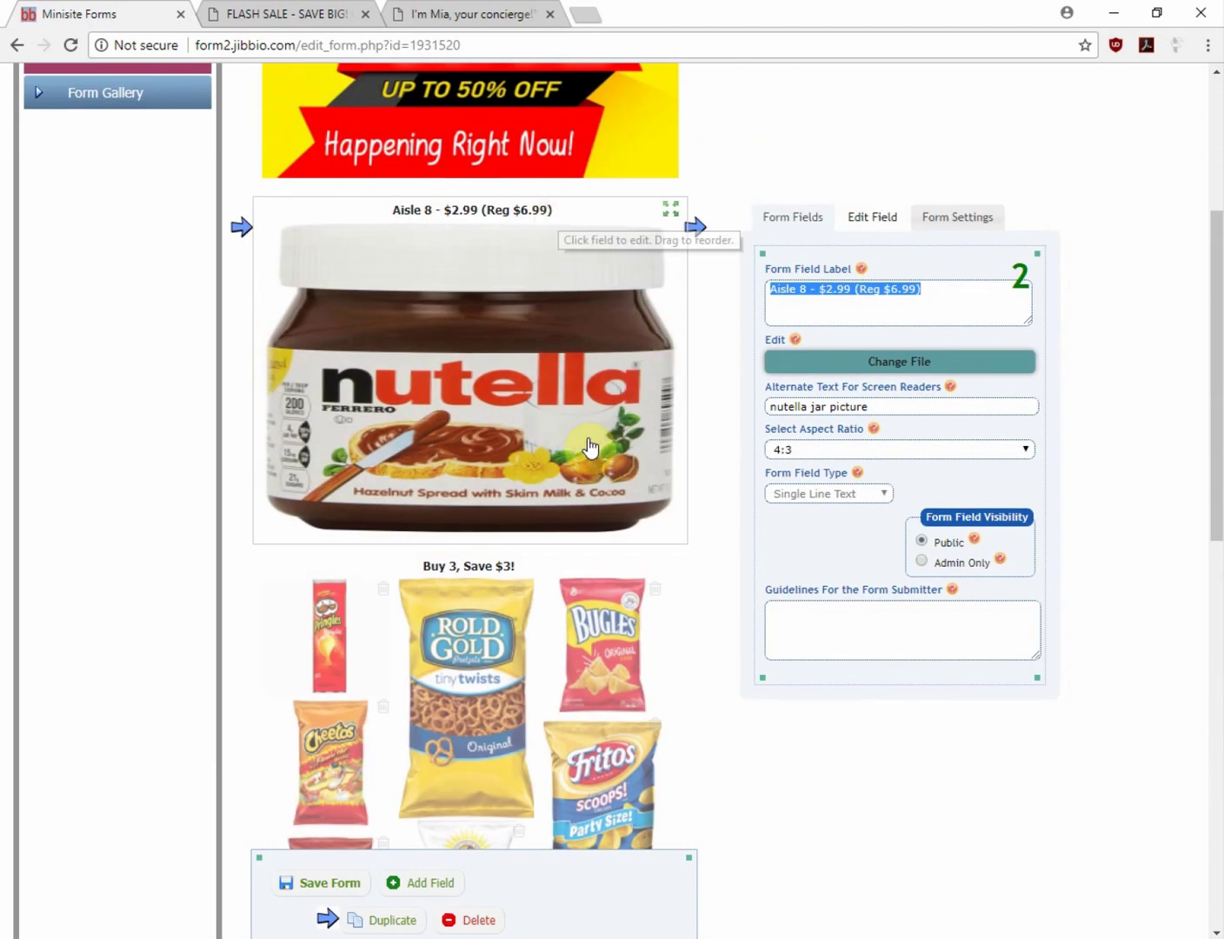
scroll(600, 434, down, 1)
scroll(677, 268, down, 2)
drag(672, 275, 673, 669)
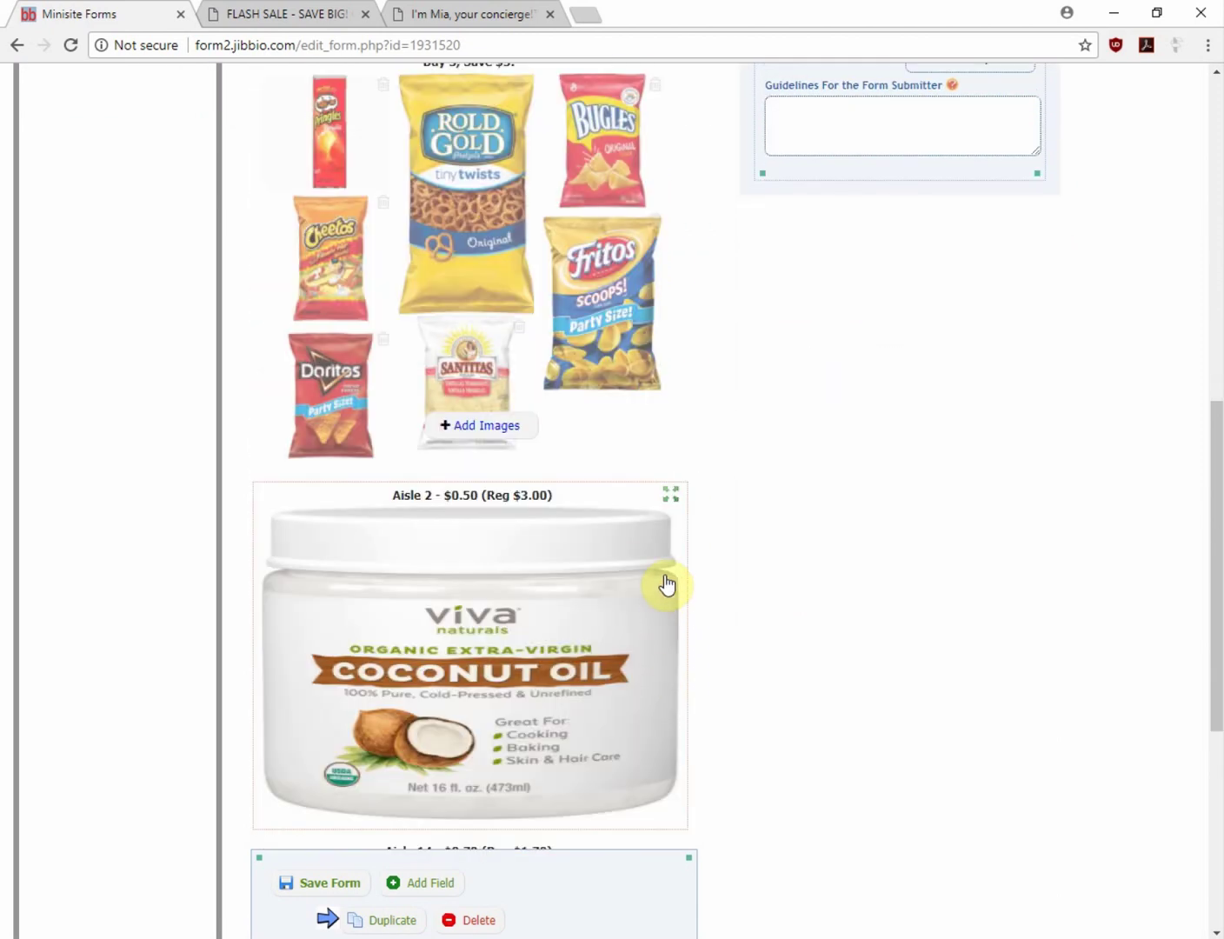
scroll(665, 584, up, 2)
scroll(664, 570, down, 8)
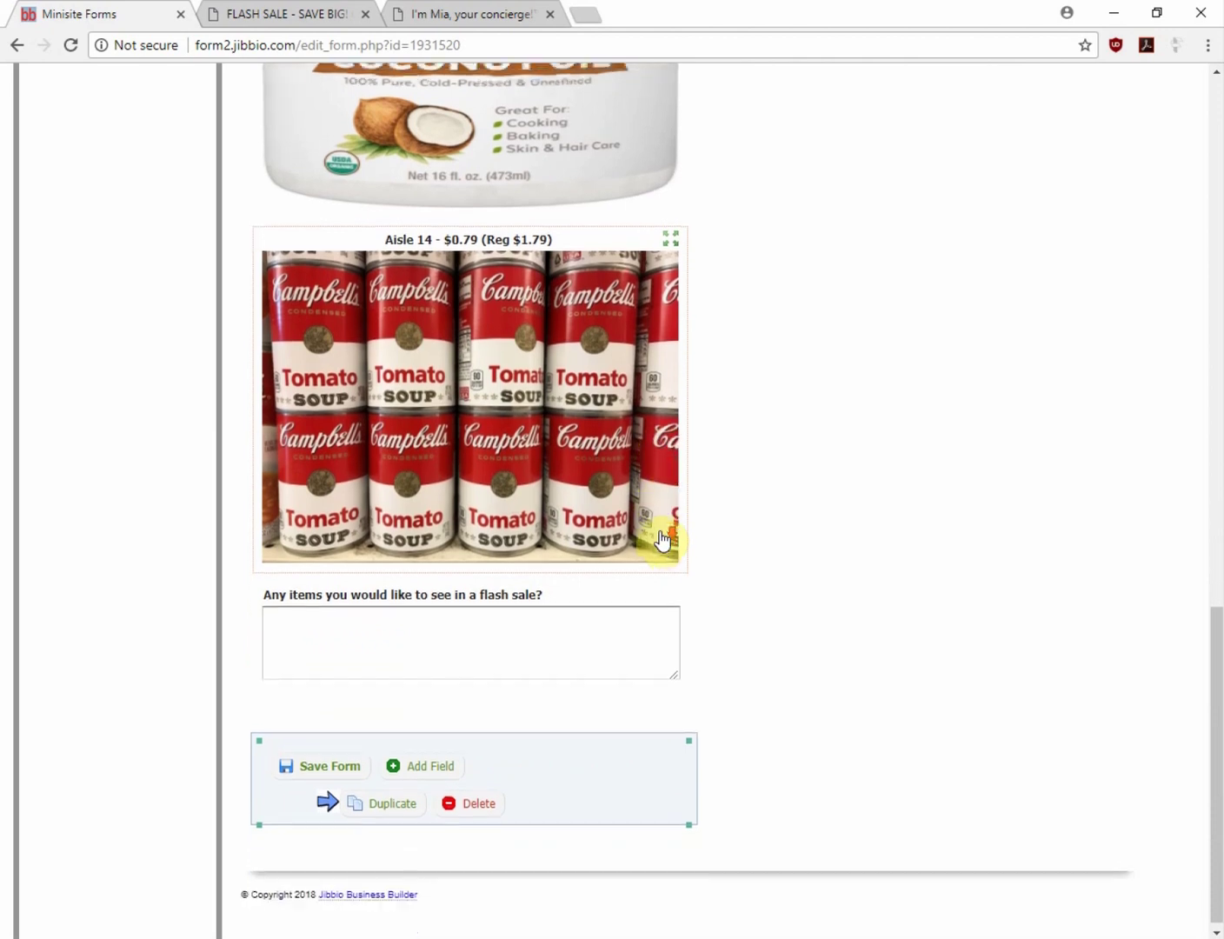
drag(669, 238, 657, 547)
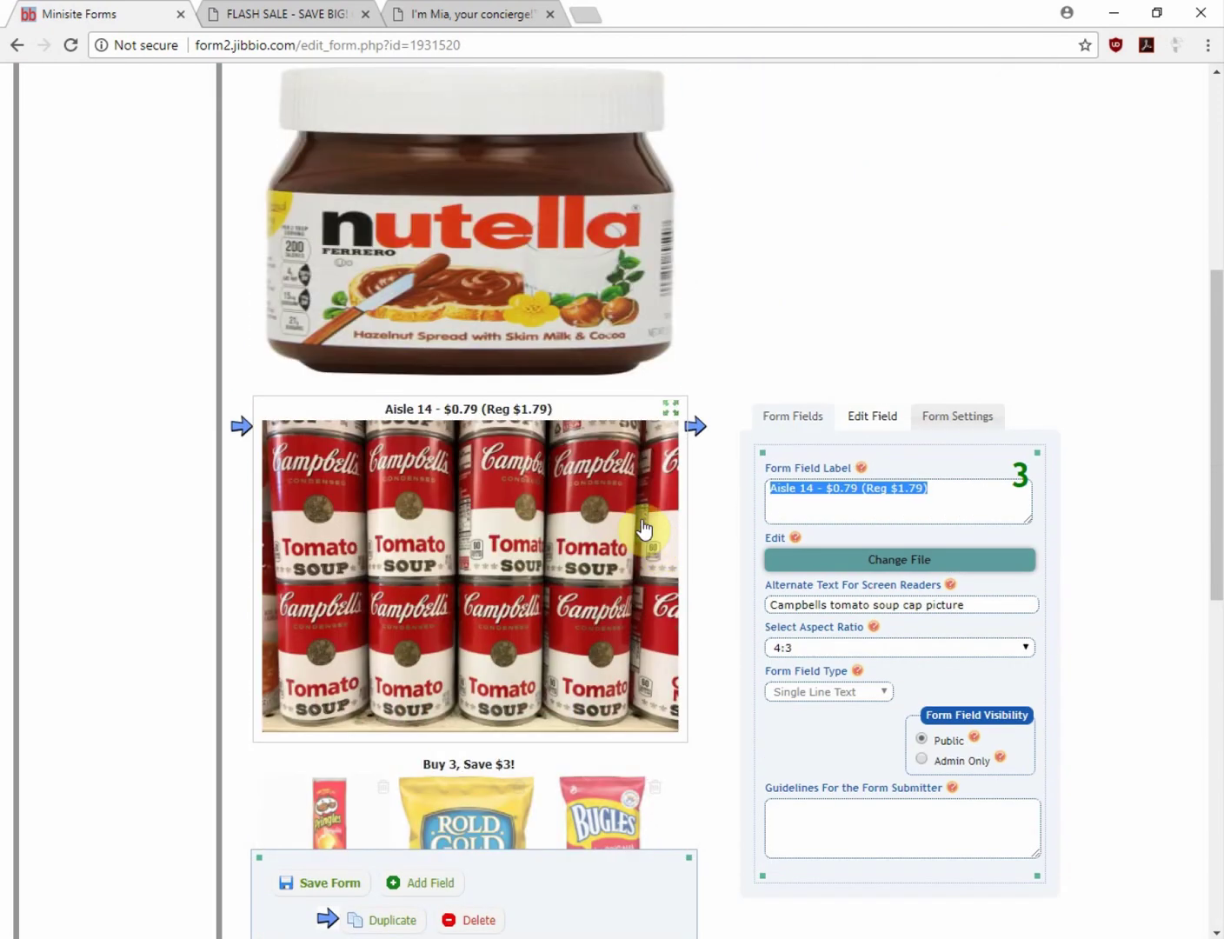
click(332, 890)
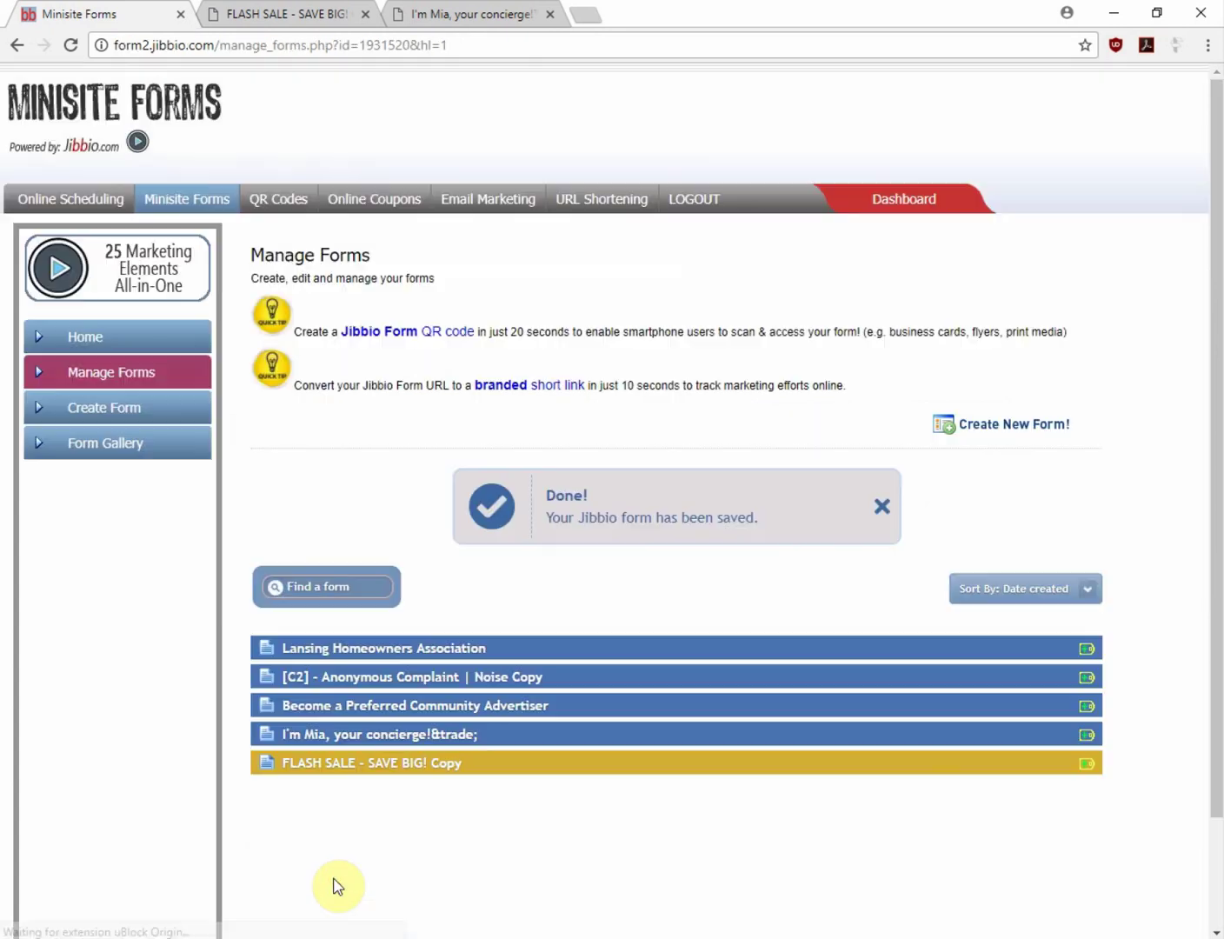
Reload the live flash sale page to confirm Nutella and soup now sit above the snacks
click(309, 15)
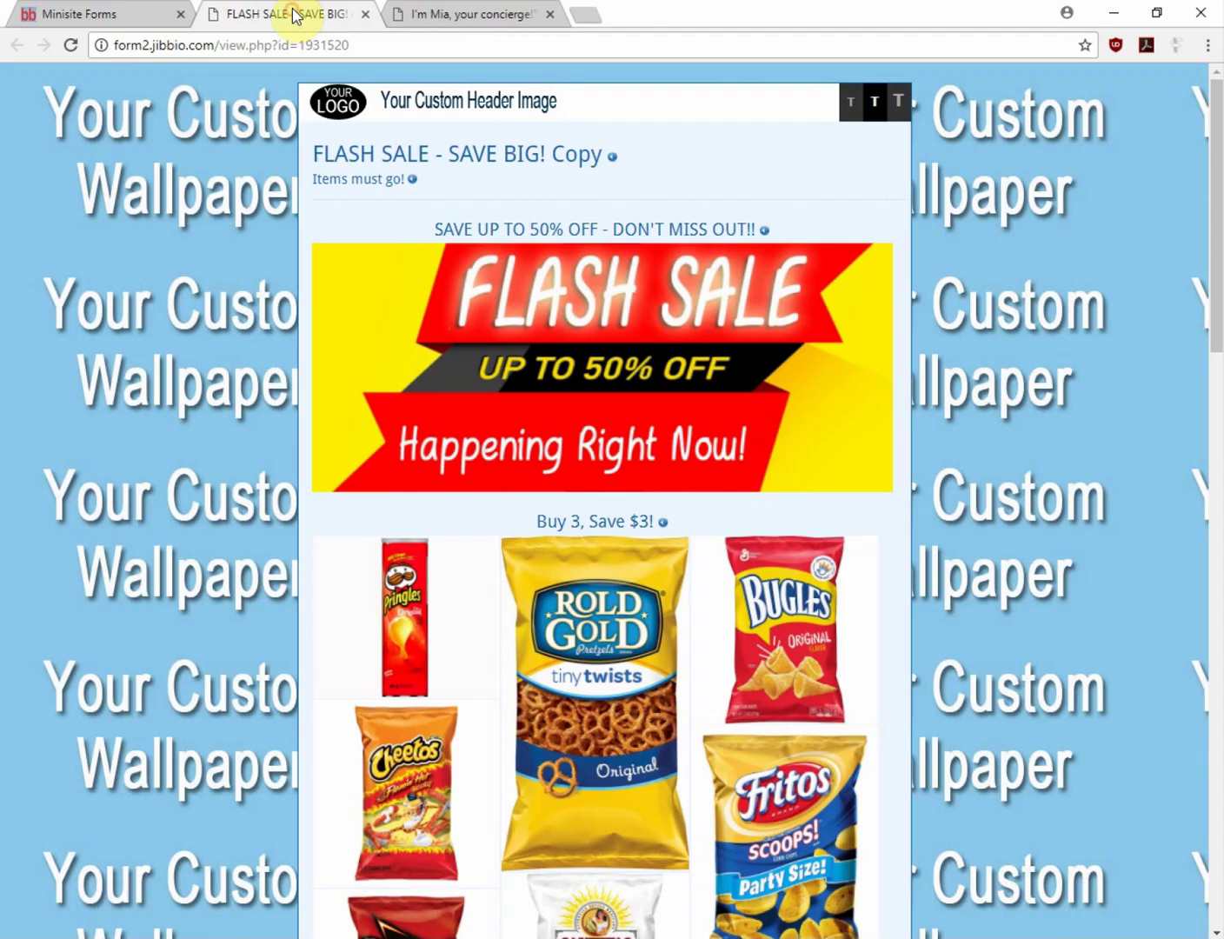
scroll(93, 635, down, 7)
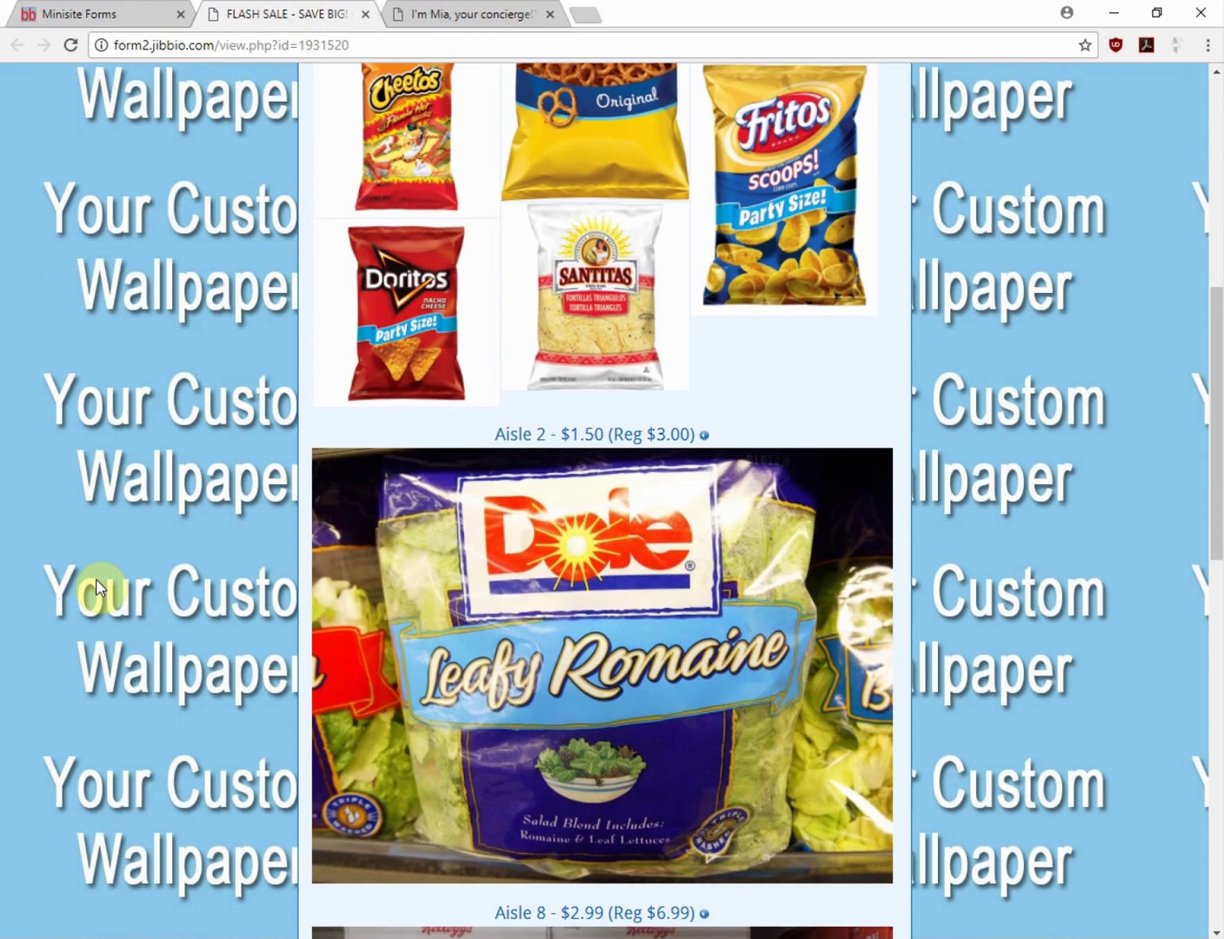
key(F5)
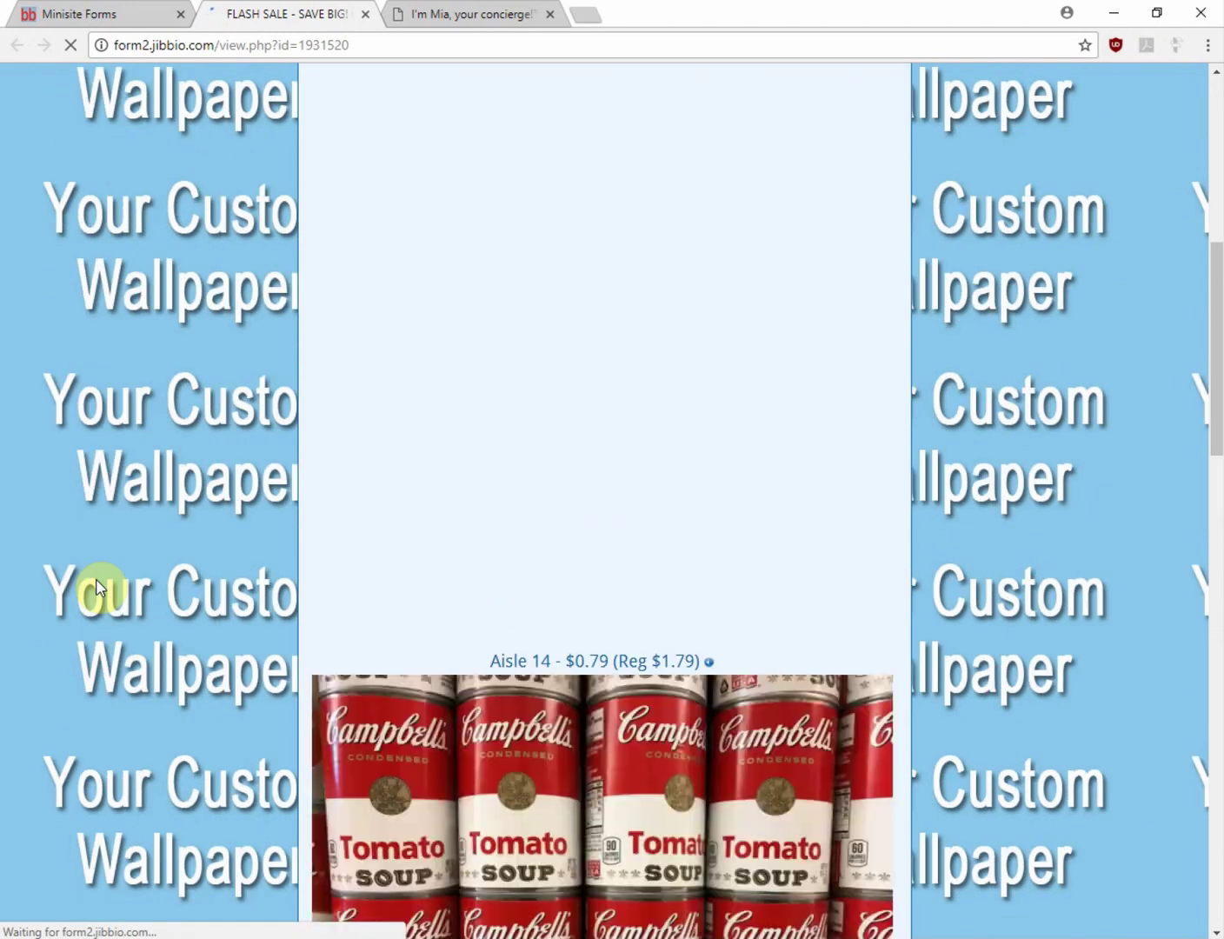
scroll(117, 531, up, 4)
scroll(117, 533, down, 7)
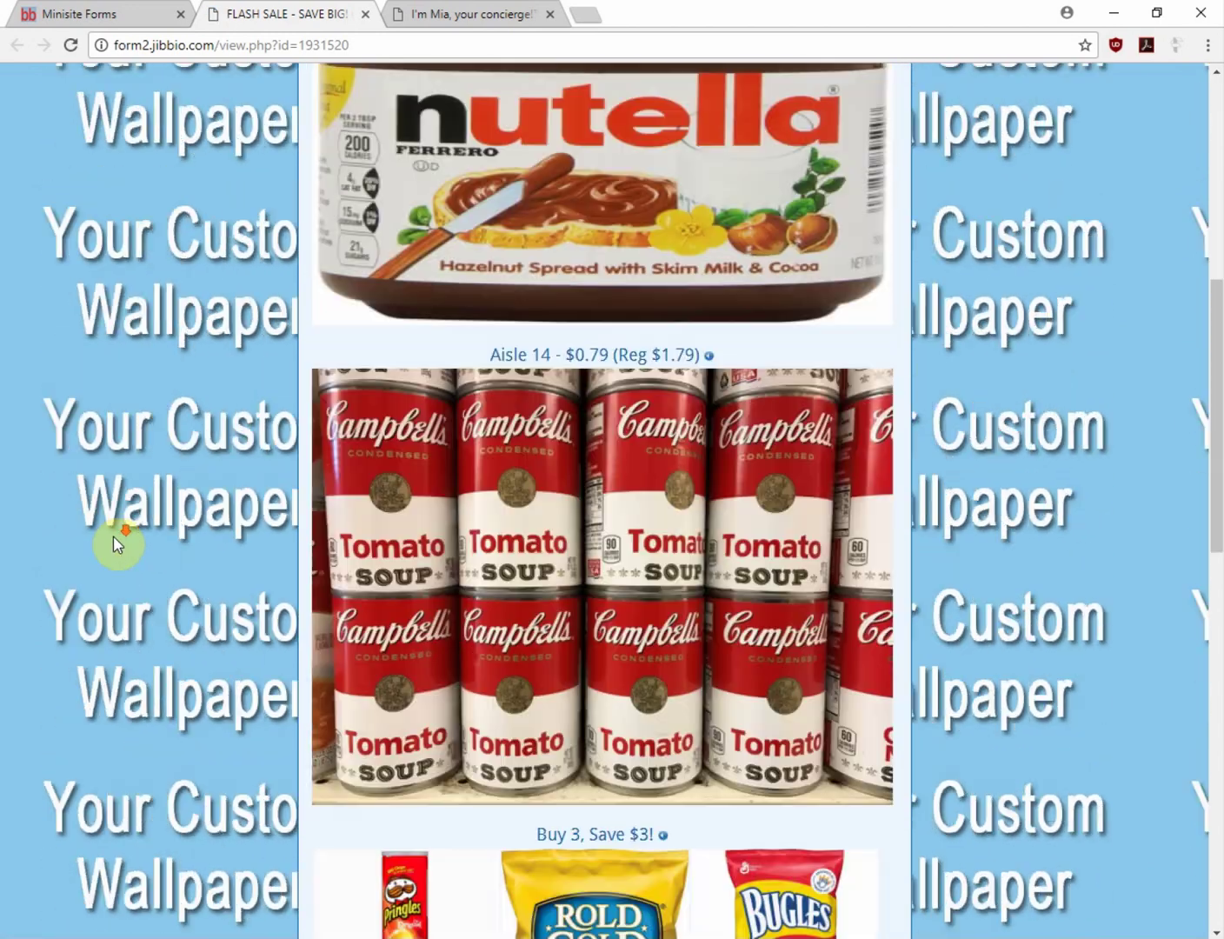
scroll(114, 529, down, 4)
Preview the Pringles, Doritos and Fritos images in the lightbox, then go back to the forms manager
click(403, 312)
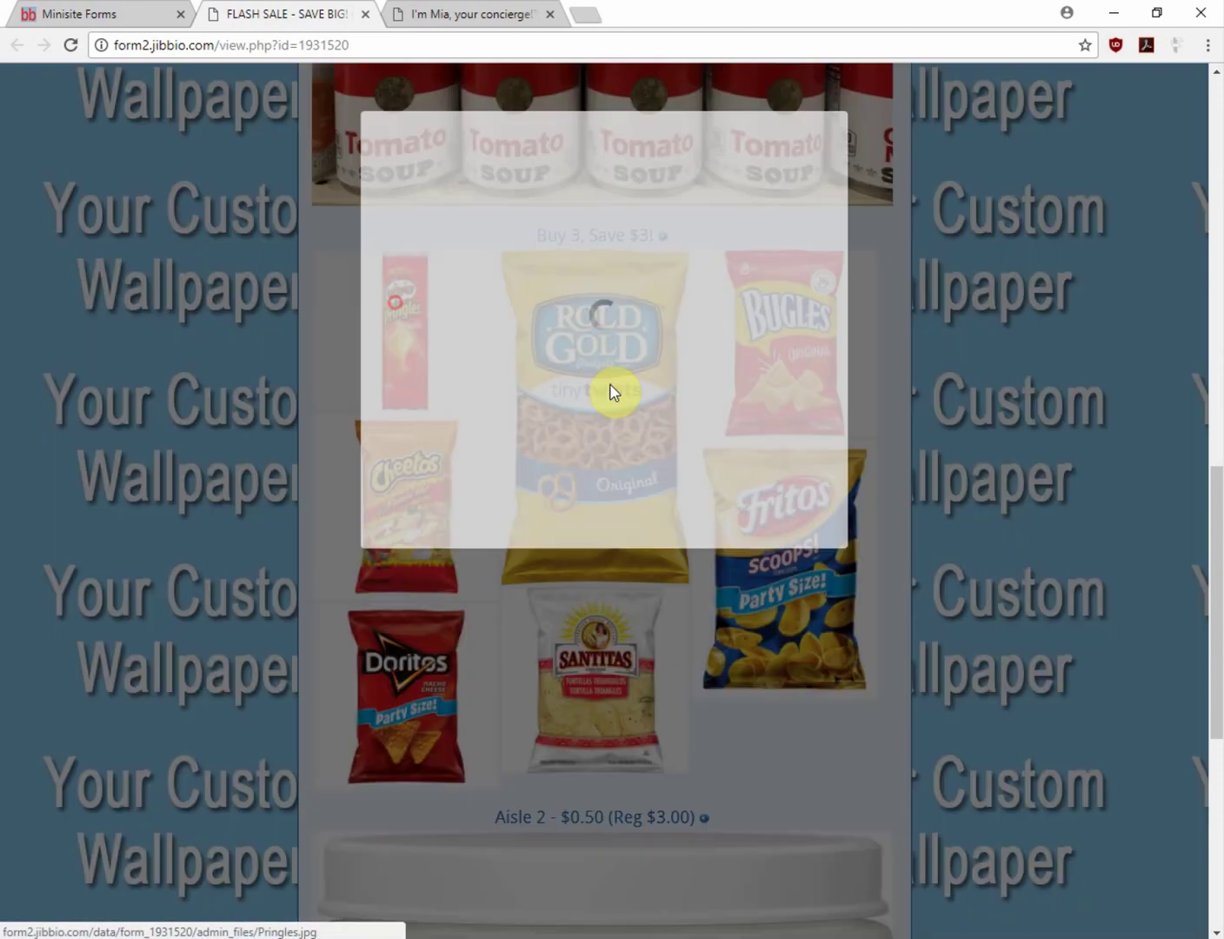
click(922, 413)
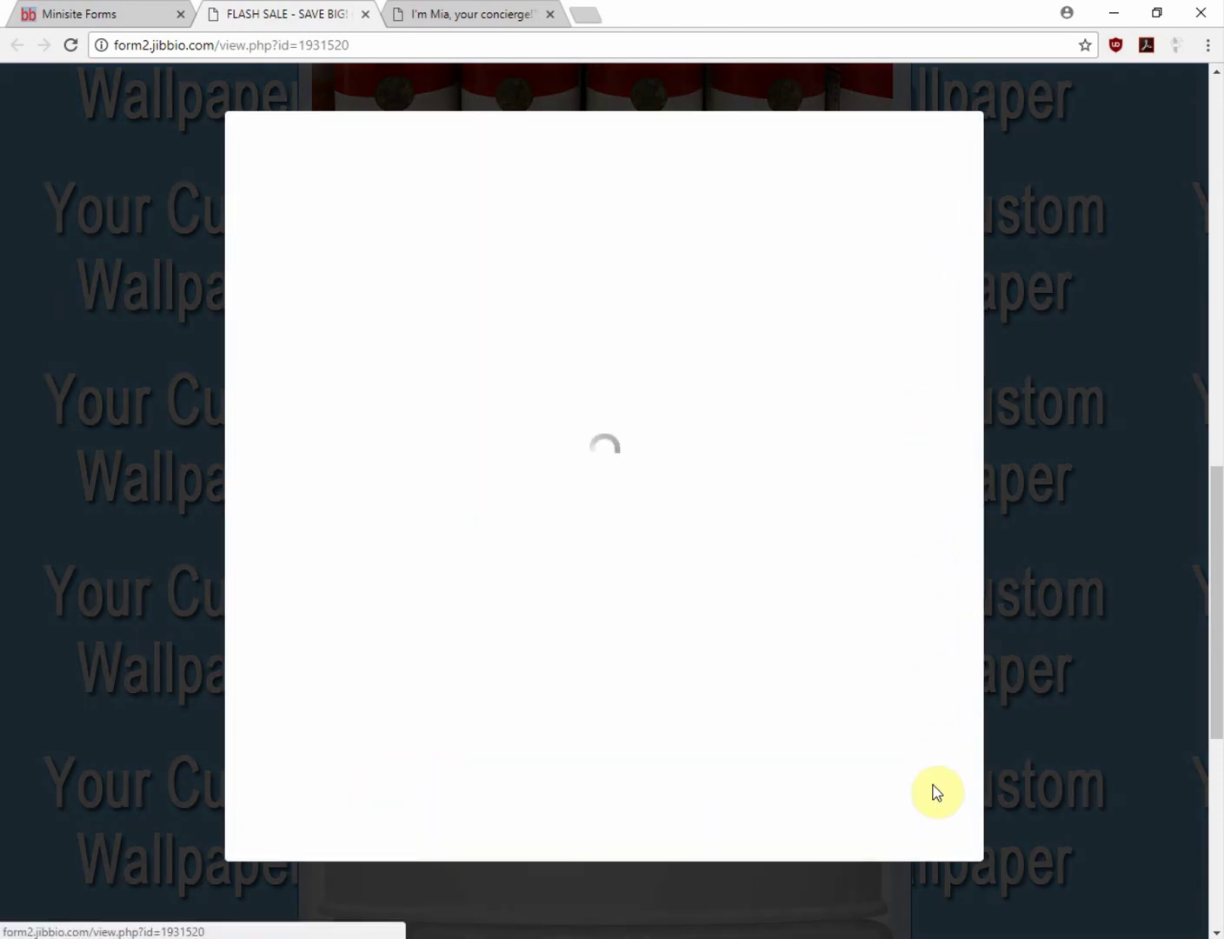
click(959, 908)
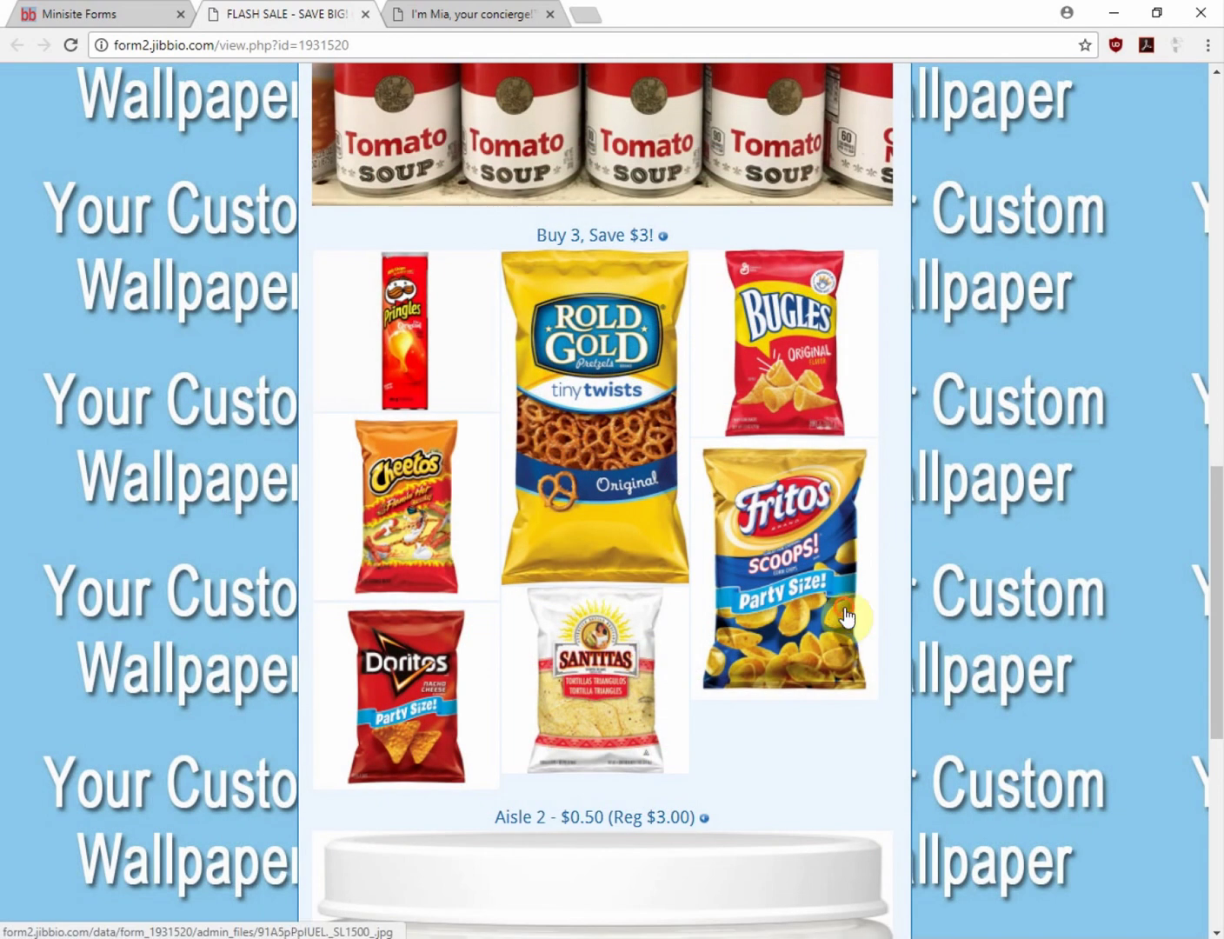
click(860, 608)
click(863, 900)
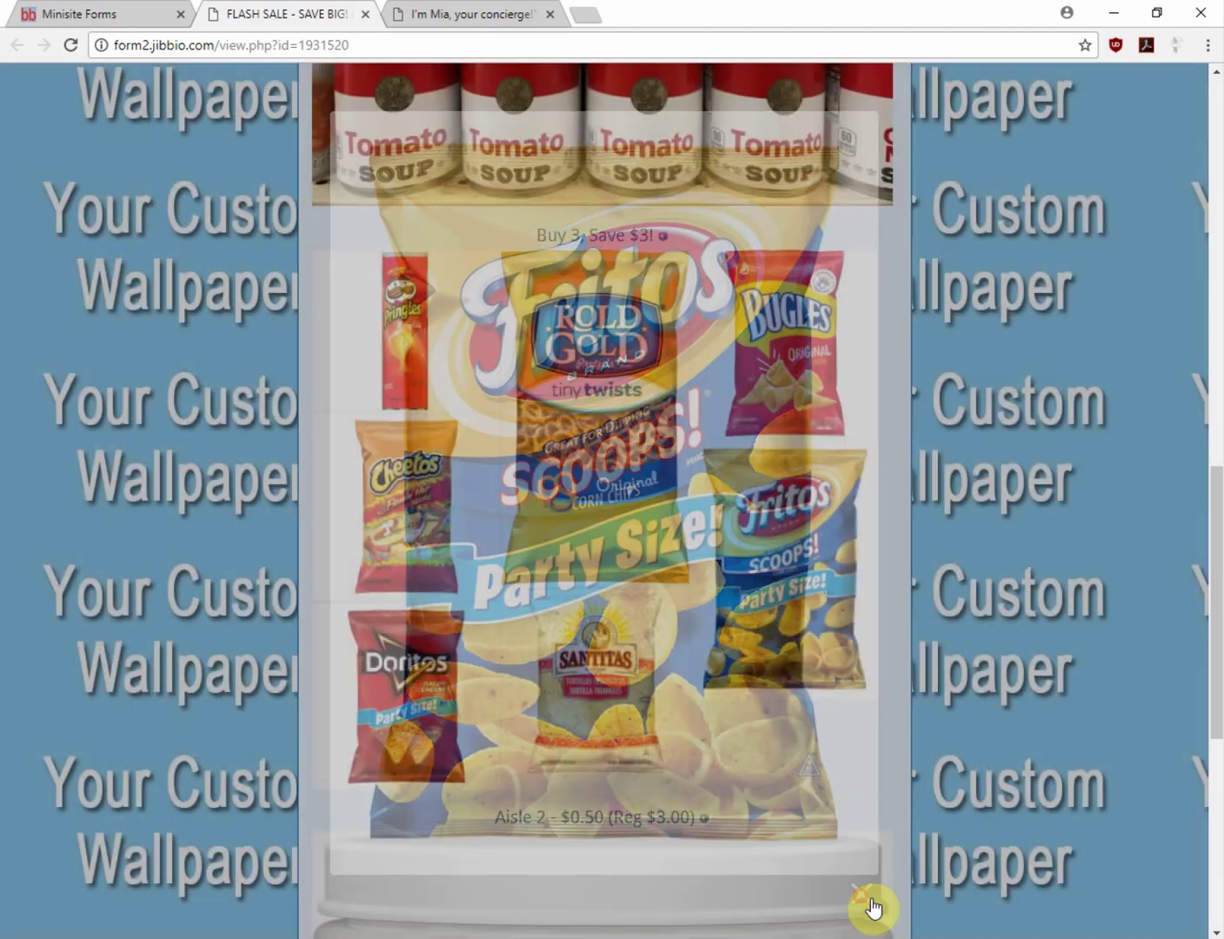
click(76, 13)
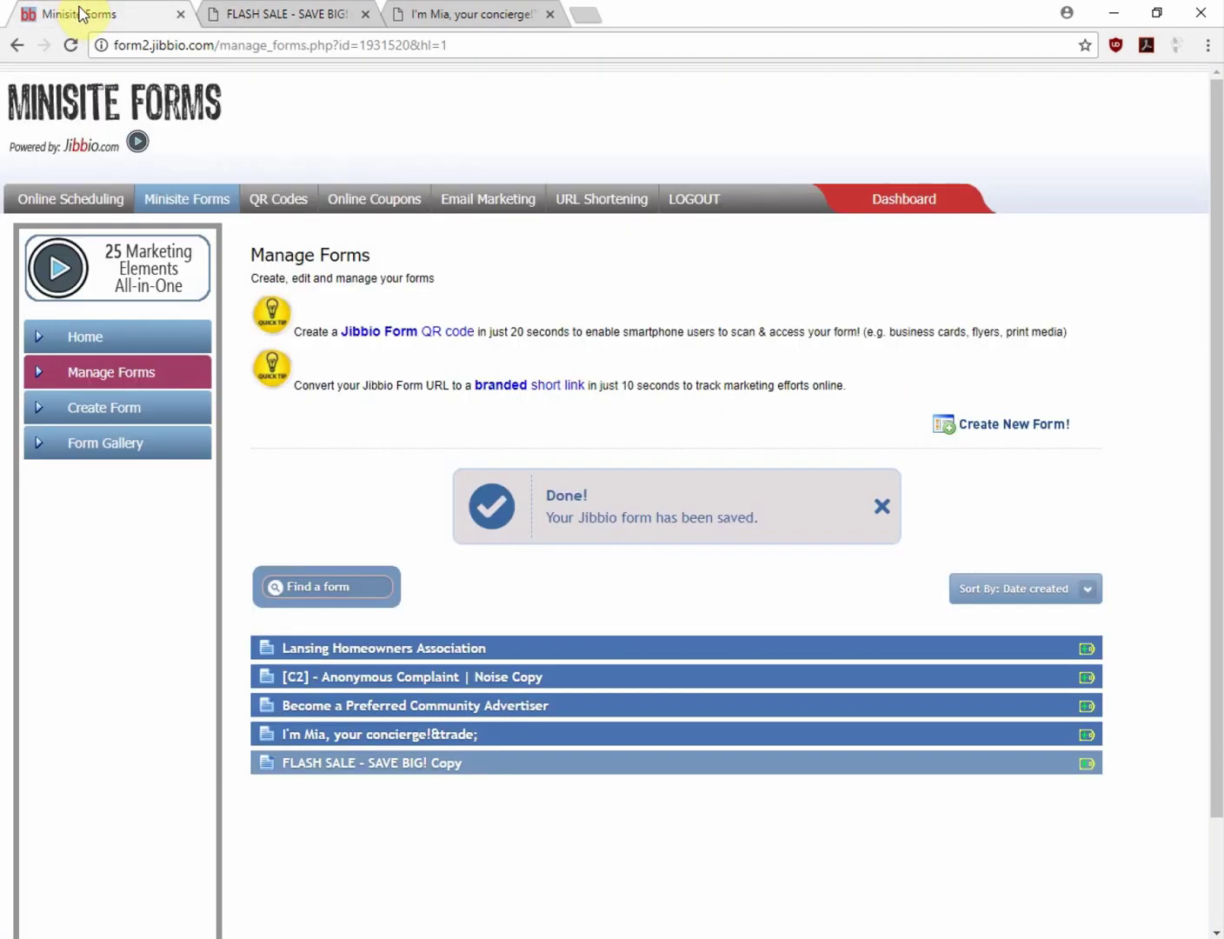
Open the FLASH SALE - SAVE BIG! Copy form's settings with the additional options revealed
click(323, 763)
click(372, 813)
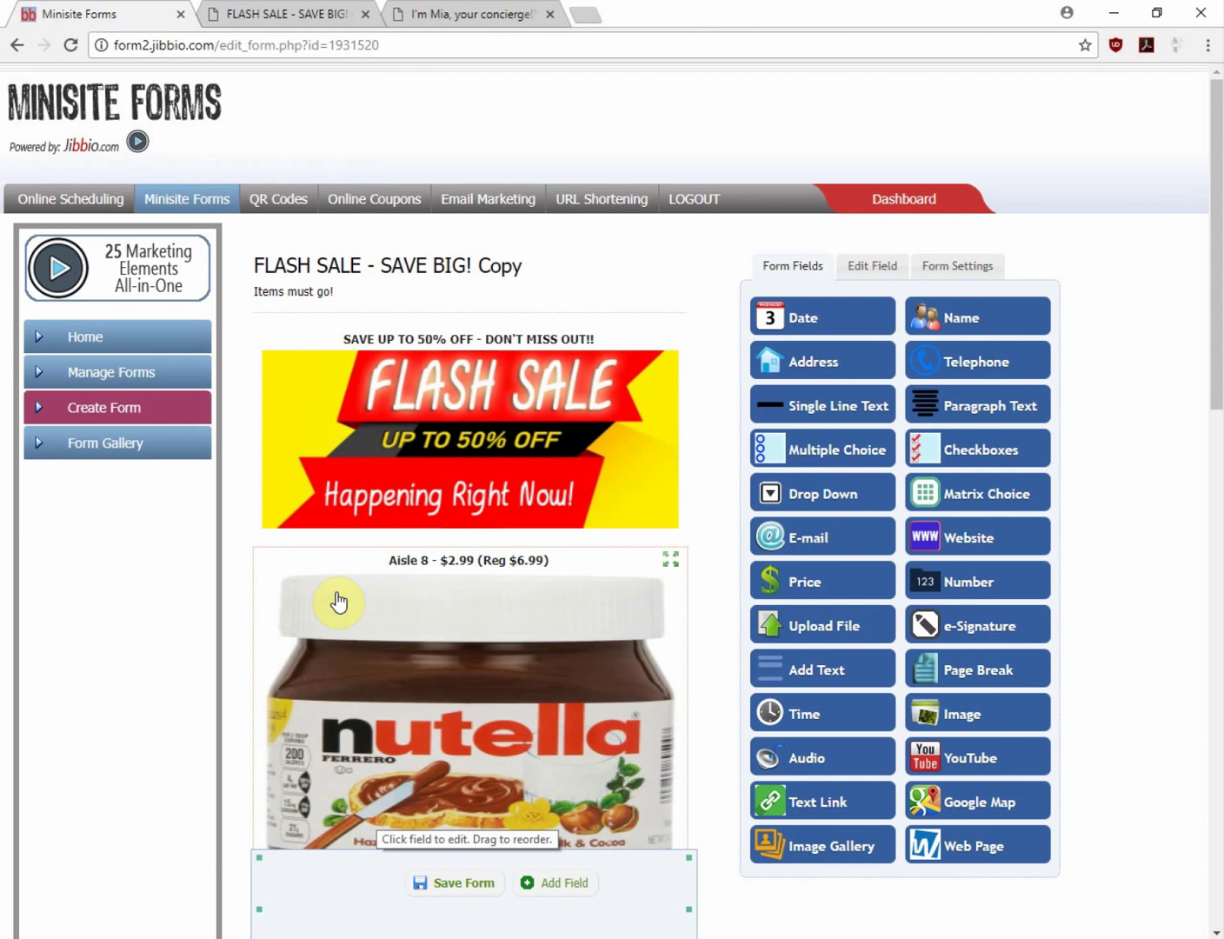
click(944, 264)
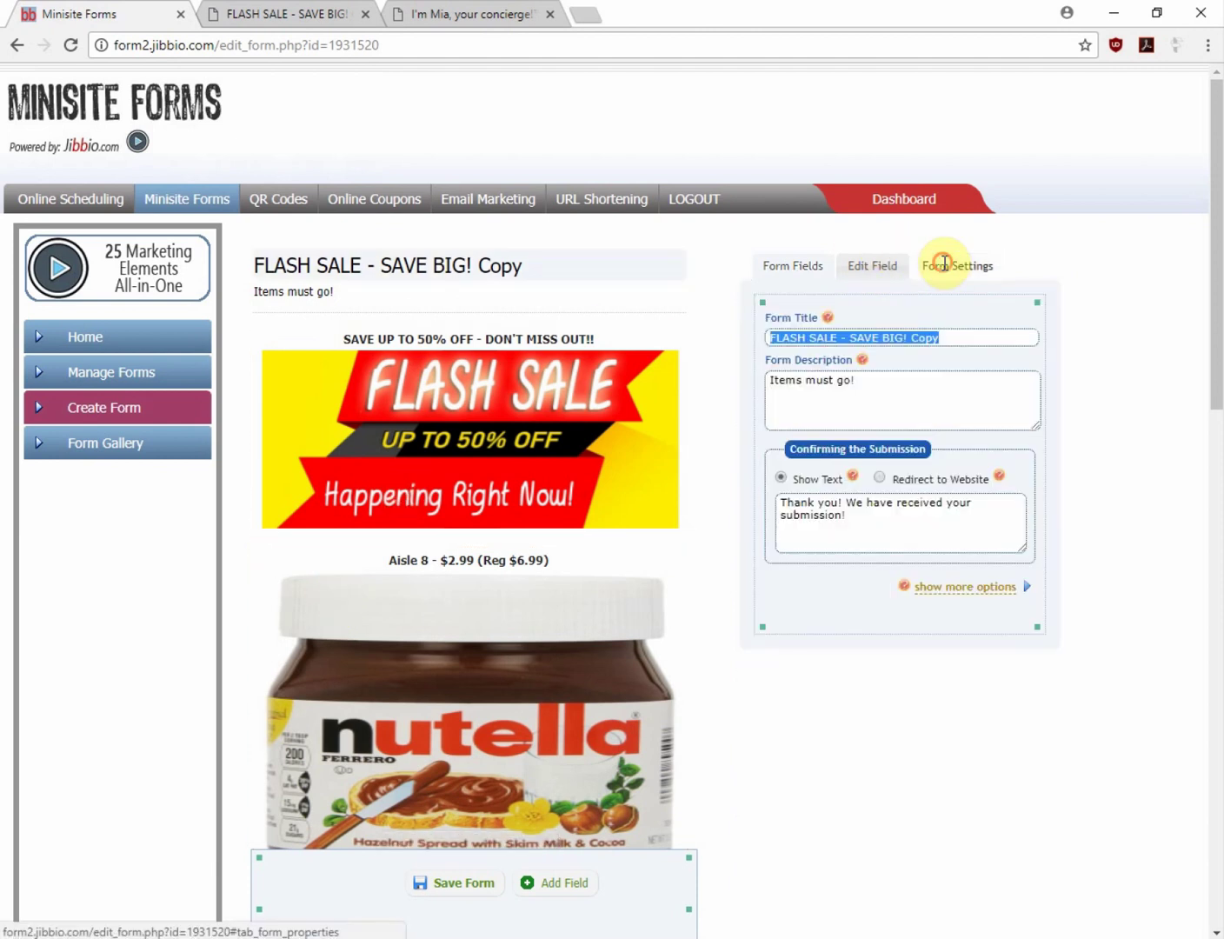
click(930, 591)
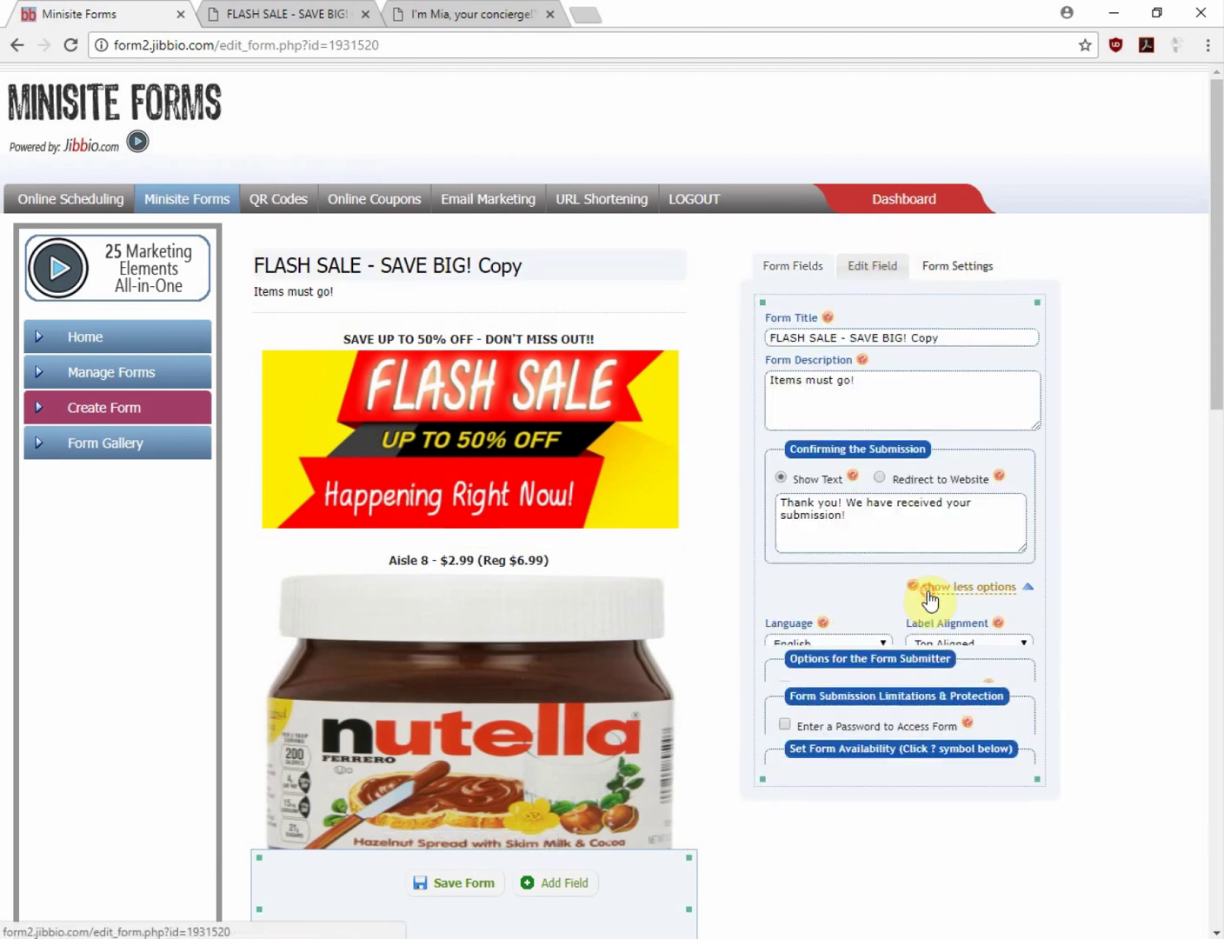
scroll(1016, 607, down, 4)
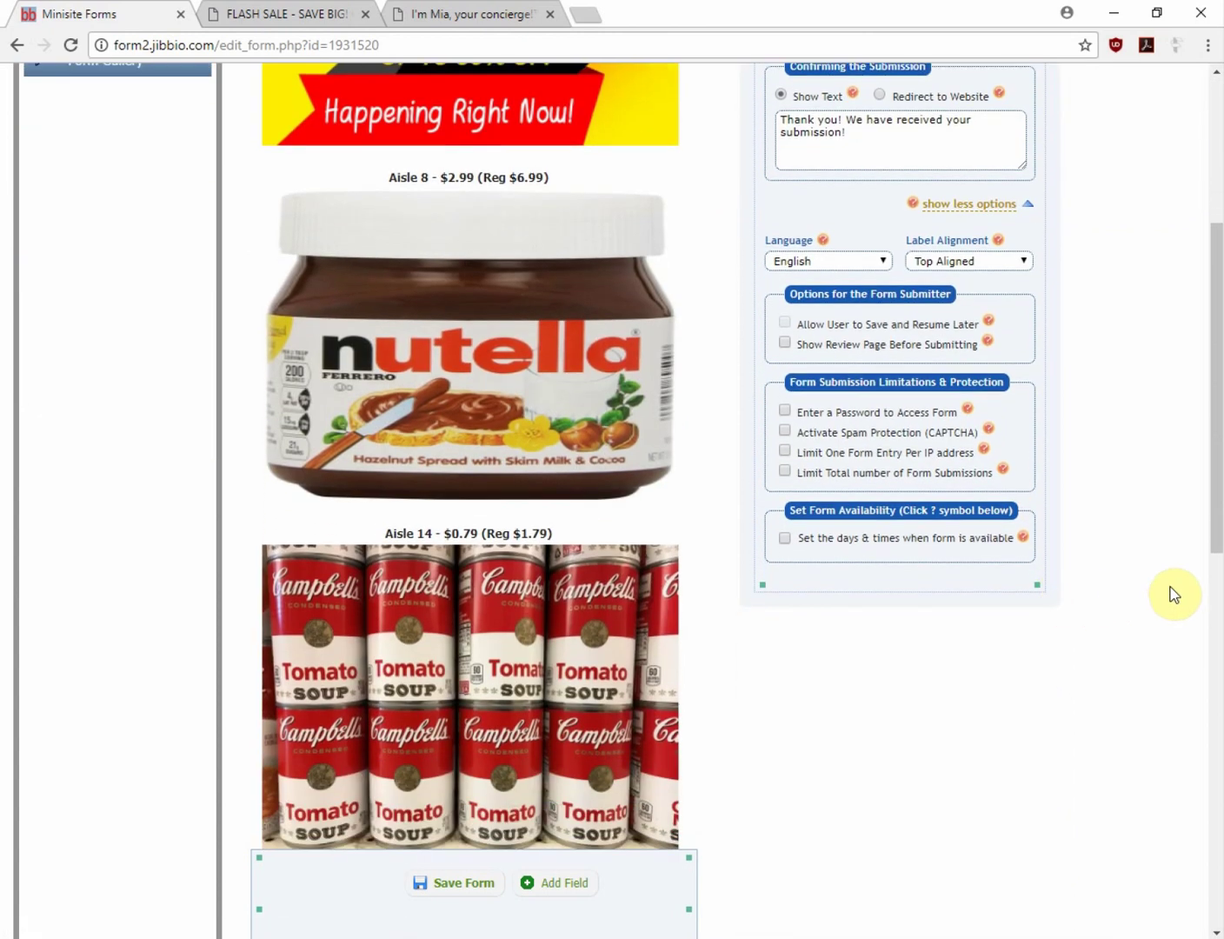
Leave the access password off and turn on day-and-time availability, dates left blank
click(782, 409)
click(862, 429)
text(12)
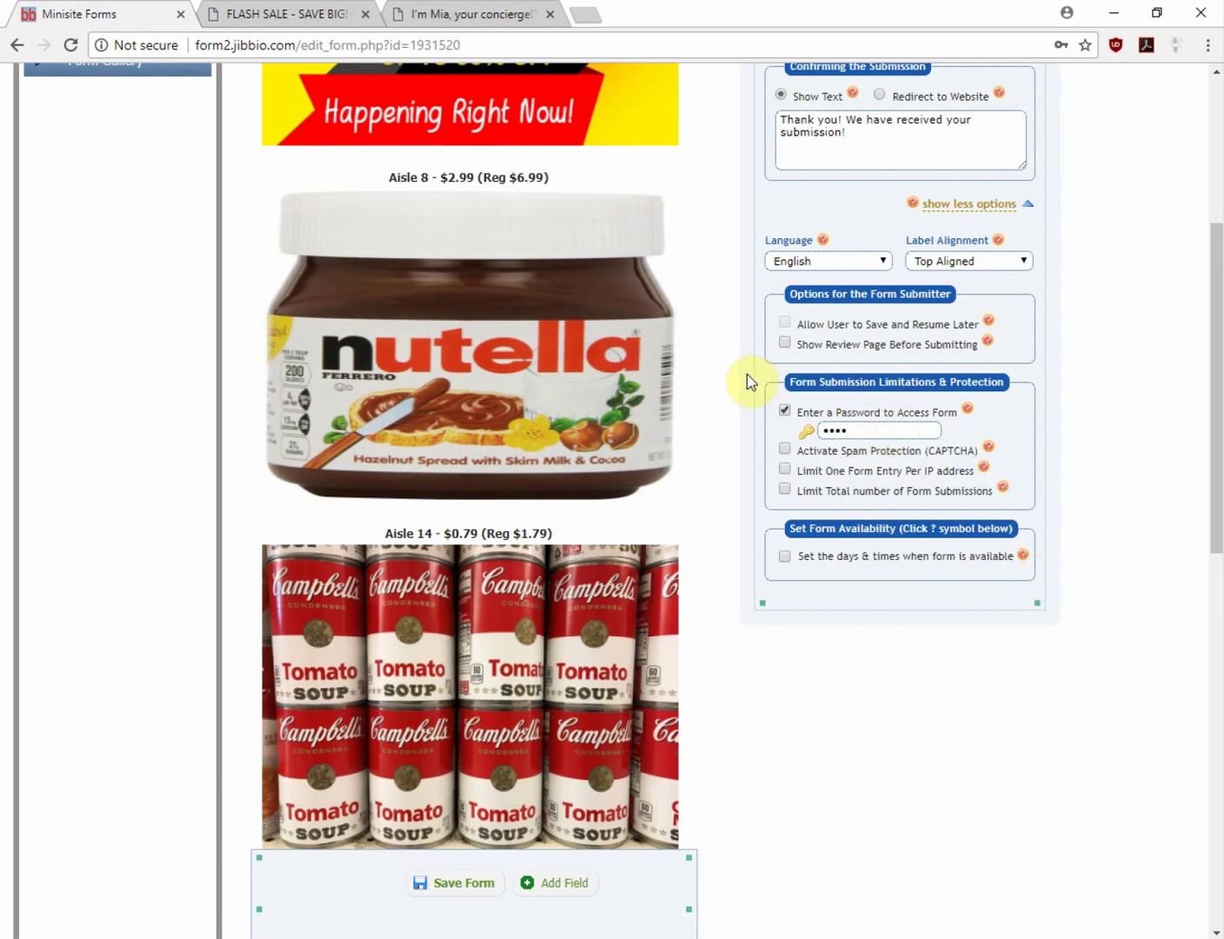
click(784, 413)
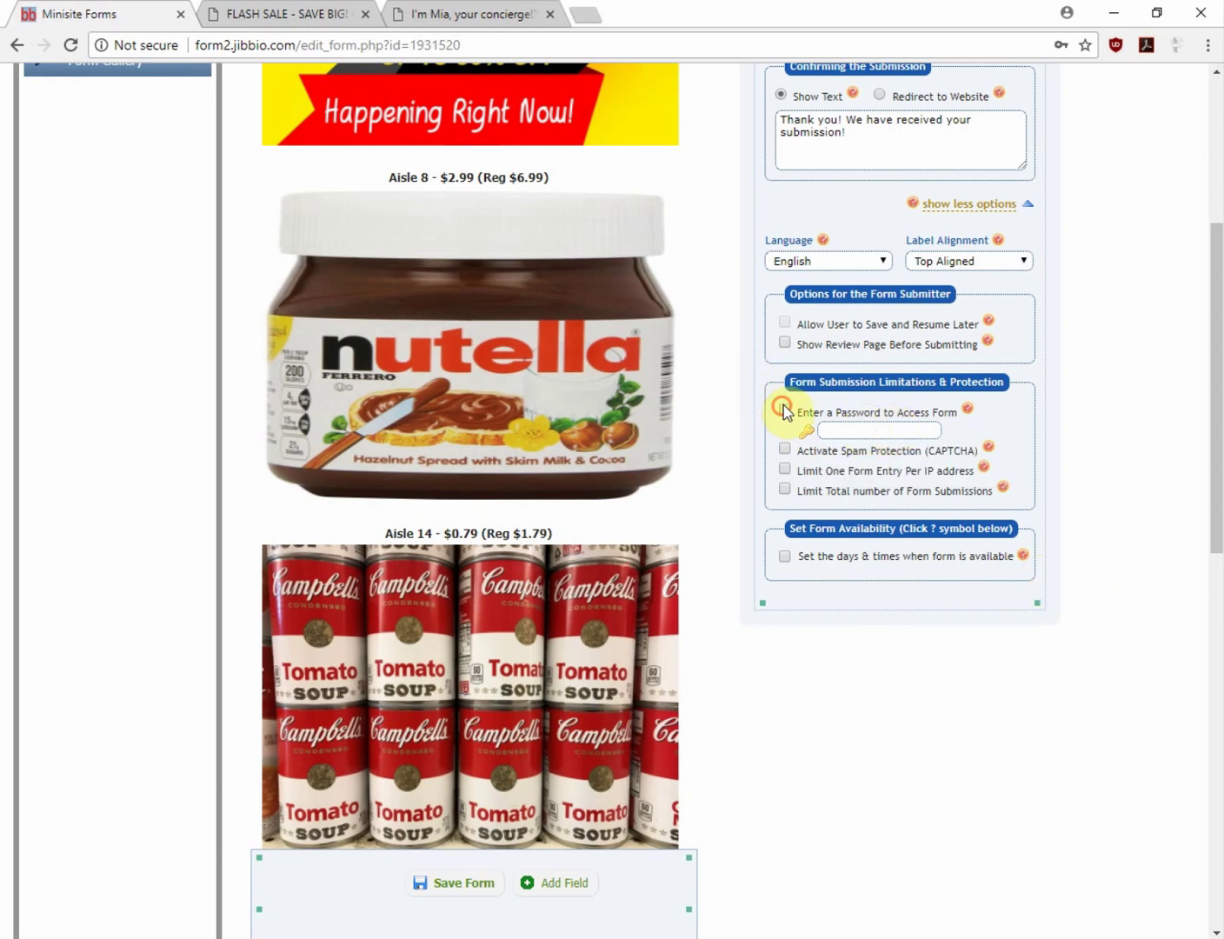
click(784, 539)
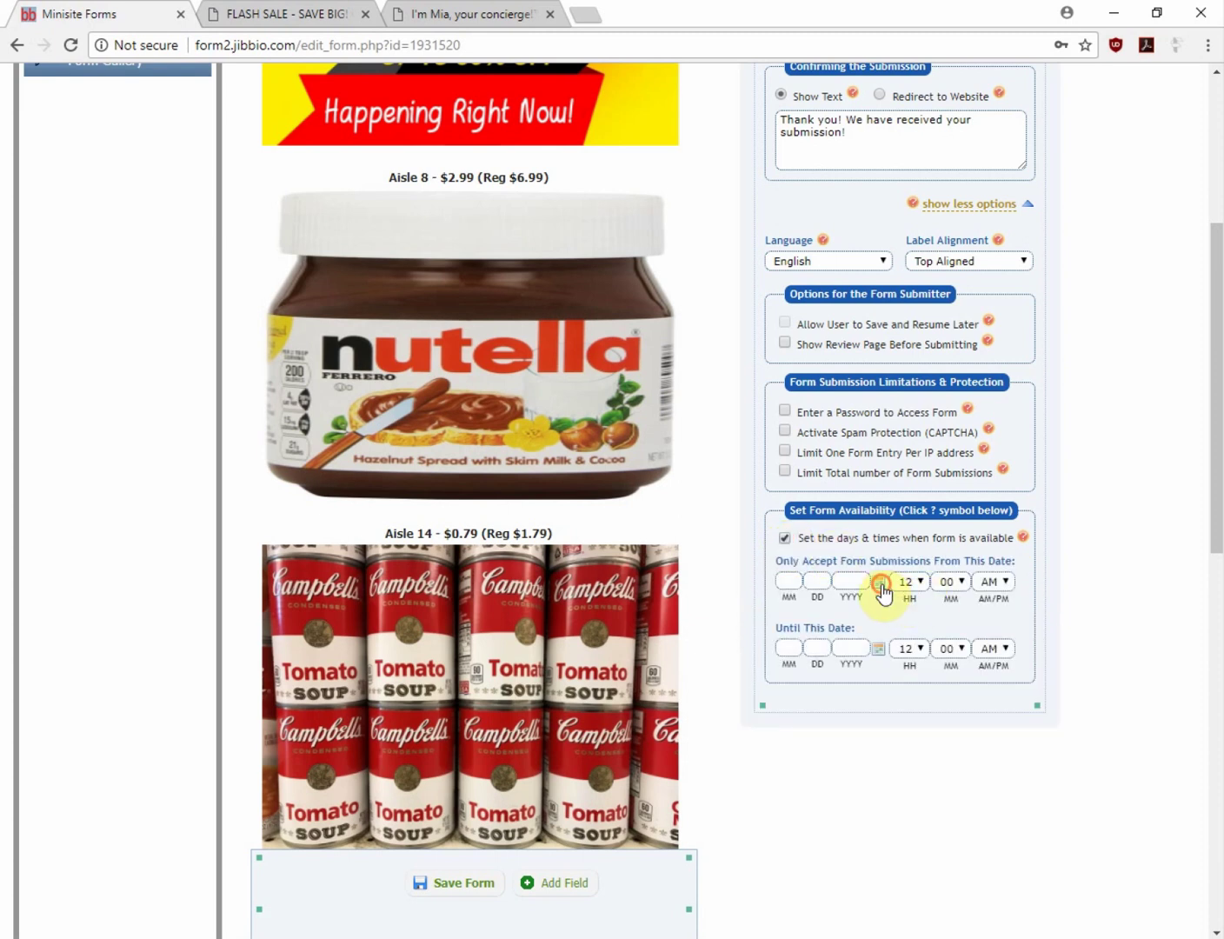
click(880, 582)
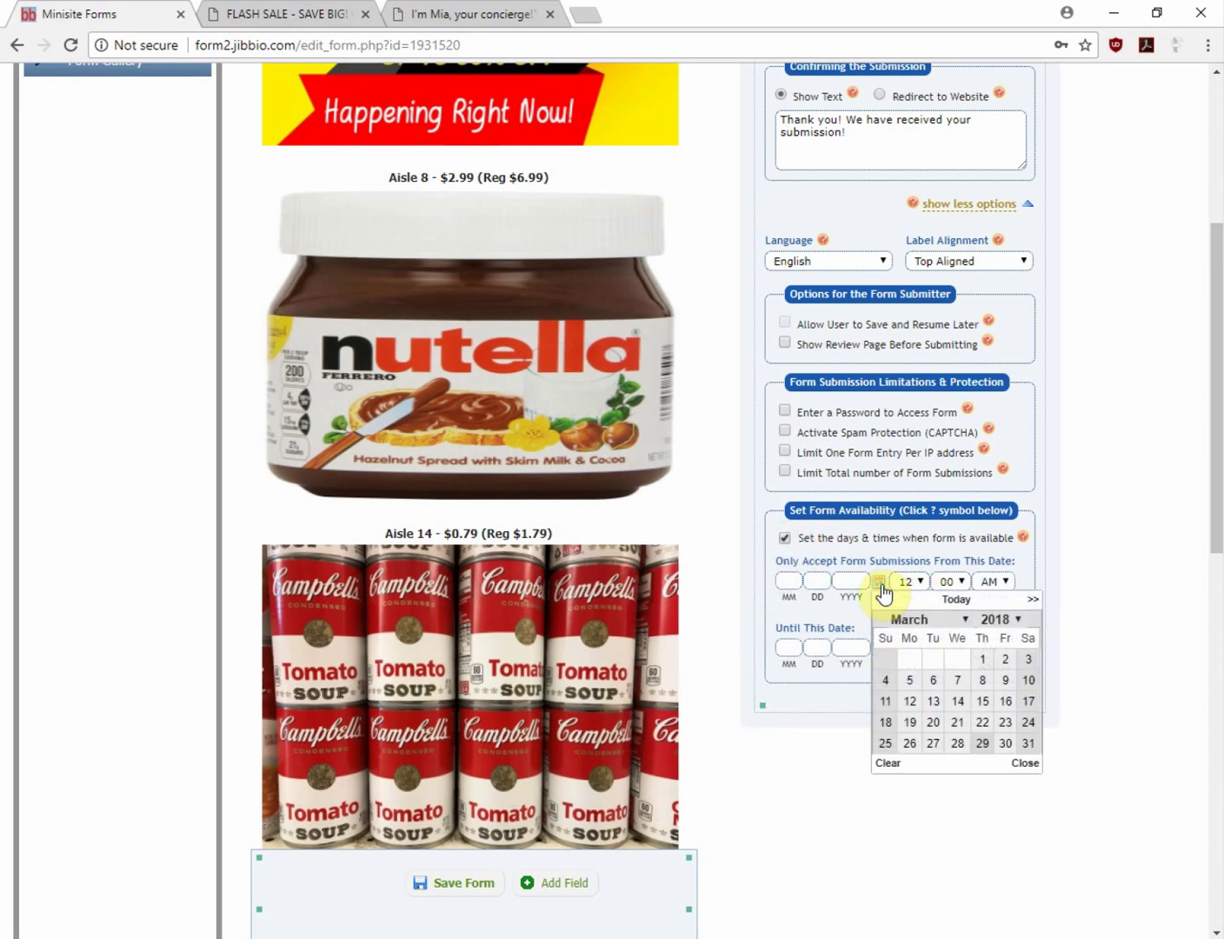
click(1084, 588)
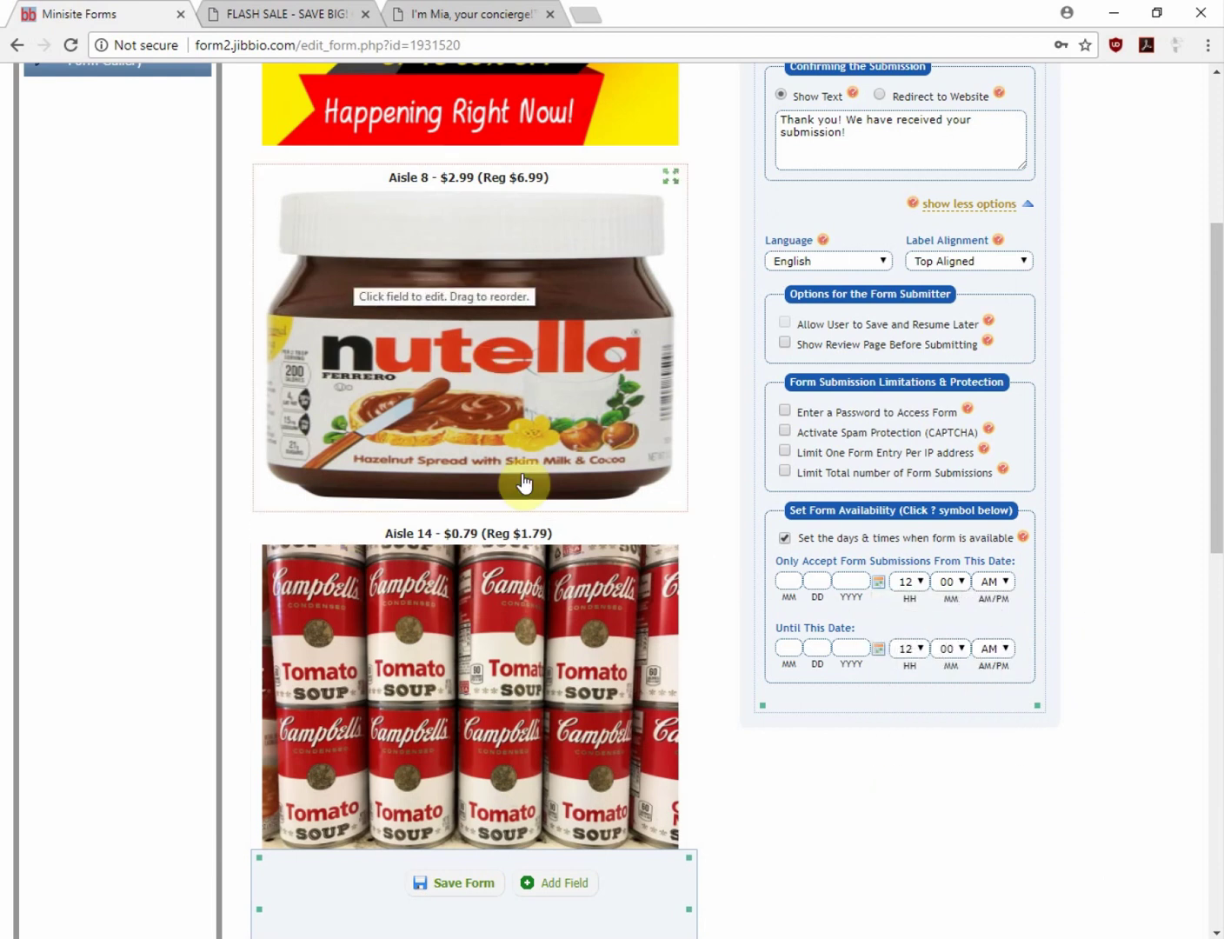
Check the live concierge page, then expand the concierge form's row in Manage Forms, showing 0 entries
click(439, 17)
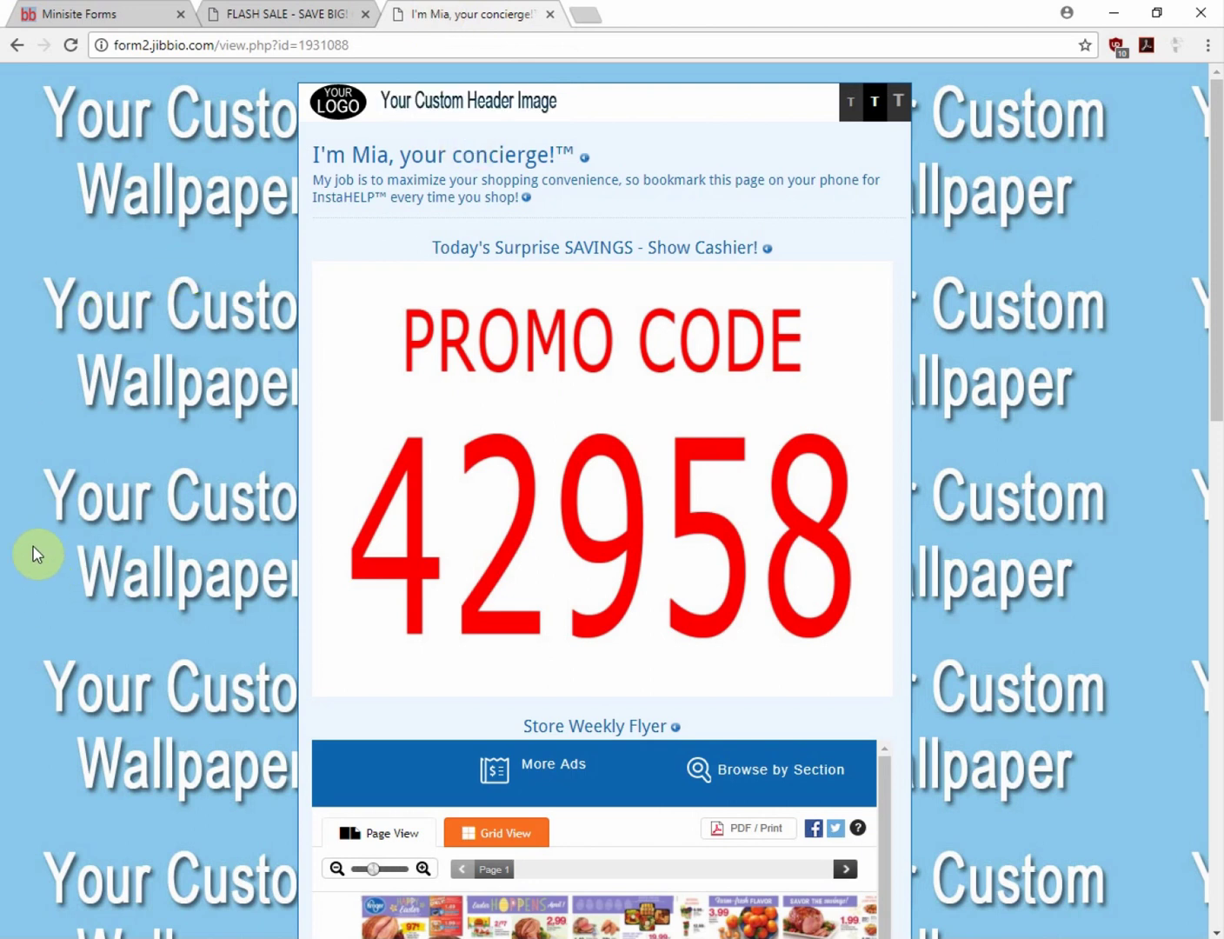
scroll(34, 554, down, 10)
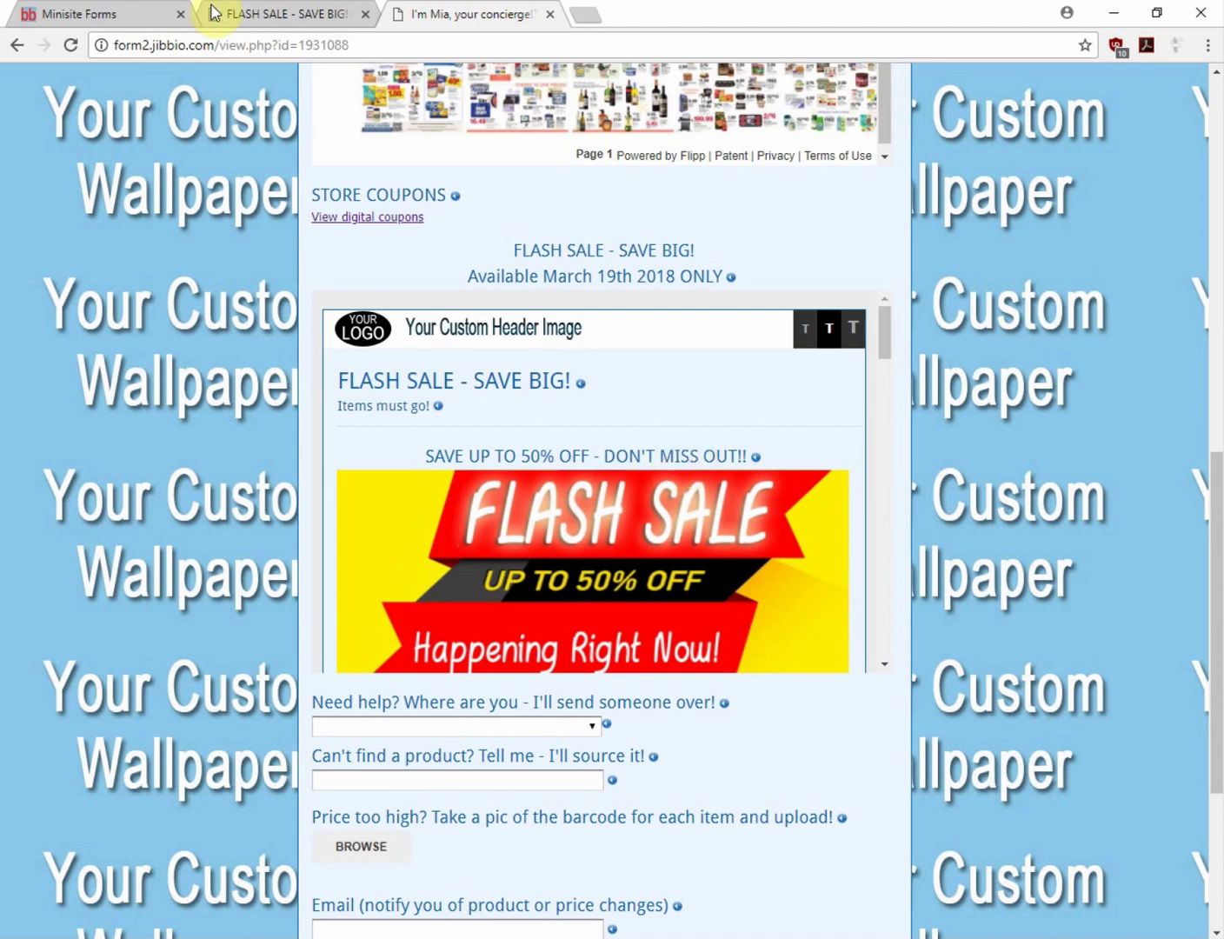
click(84, 14)
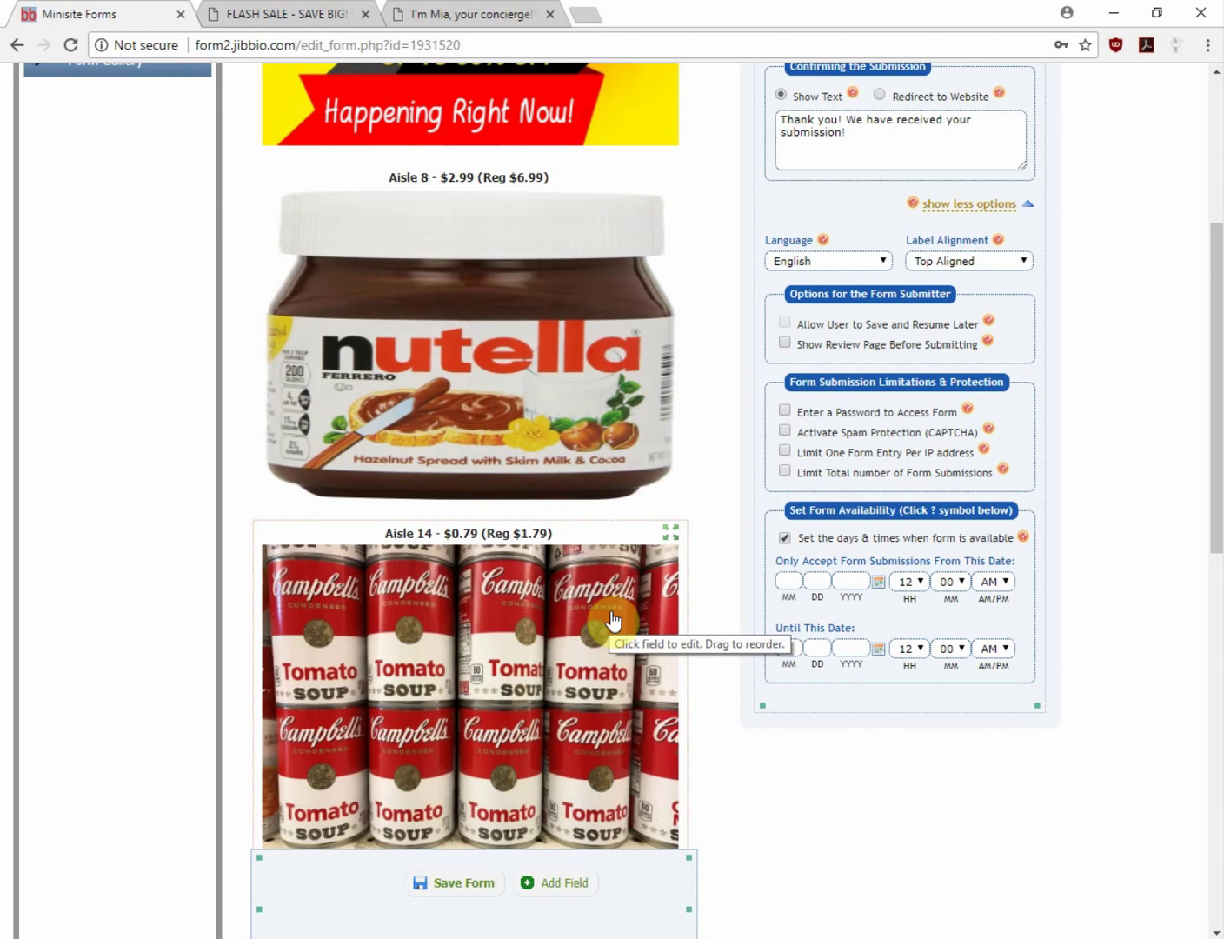
scroll(811, 760, up, 5)
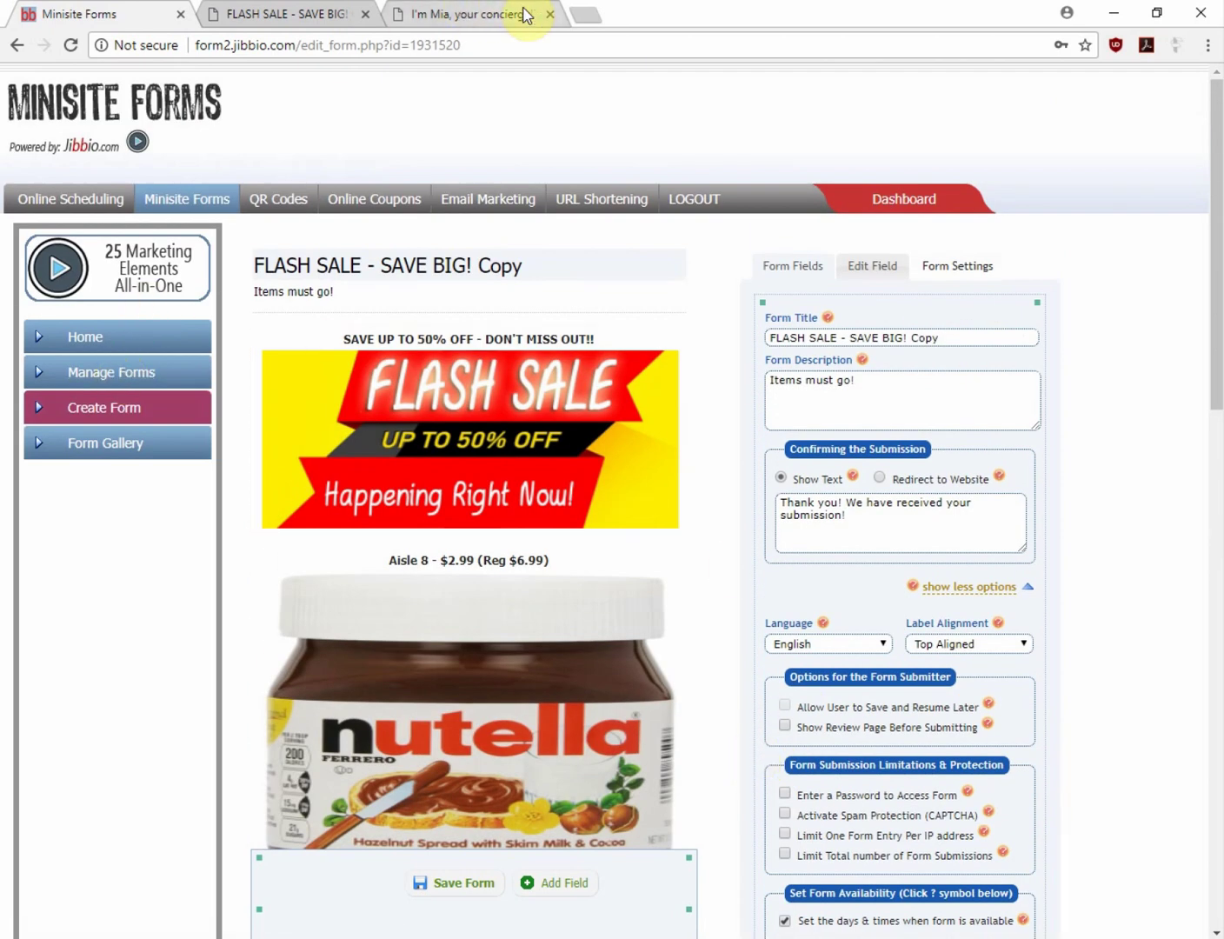
click(113, 374)
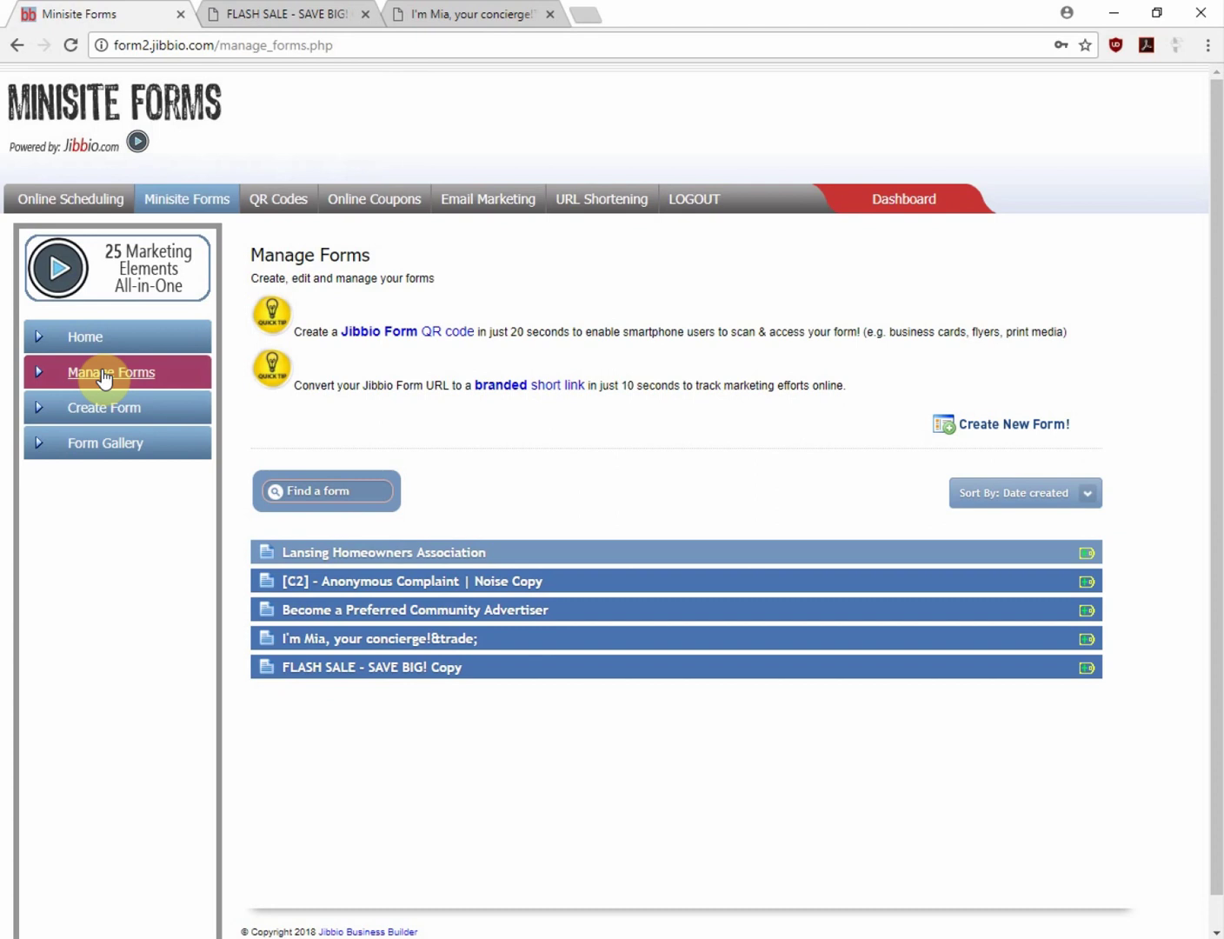
click(379, 641)
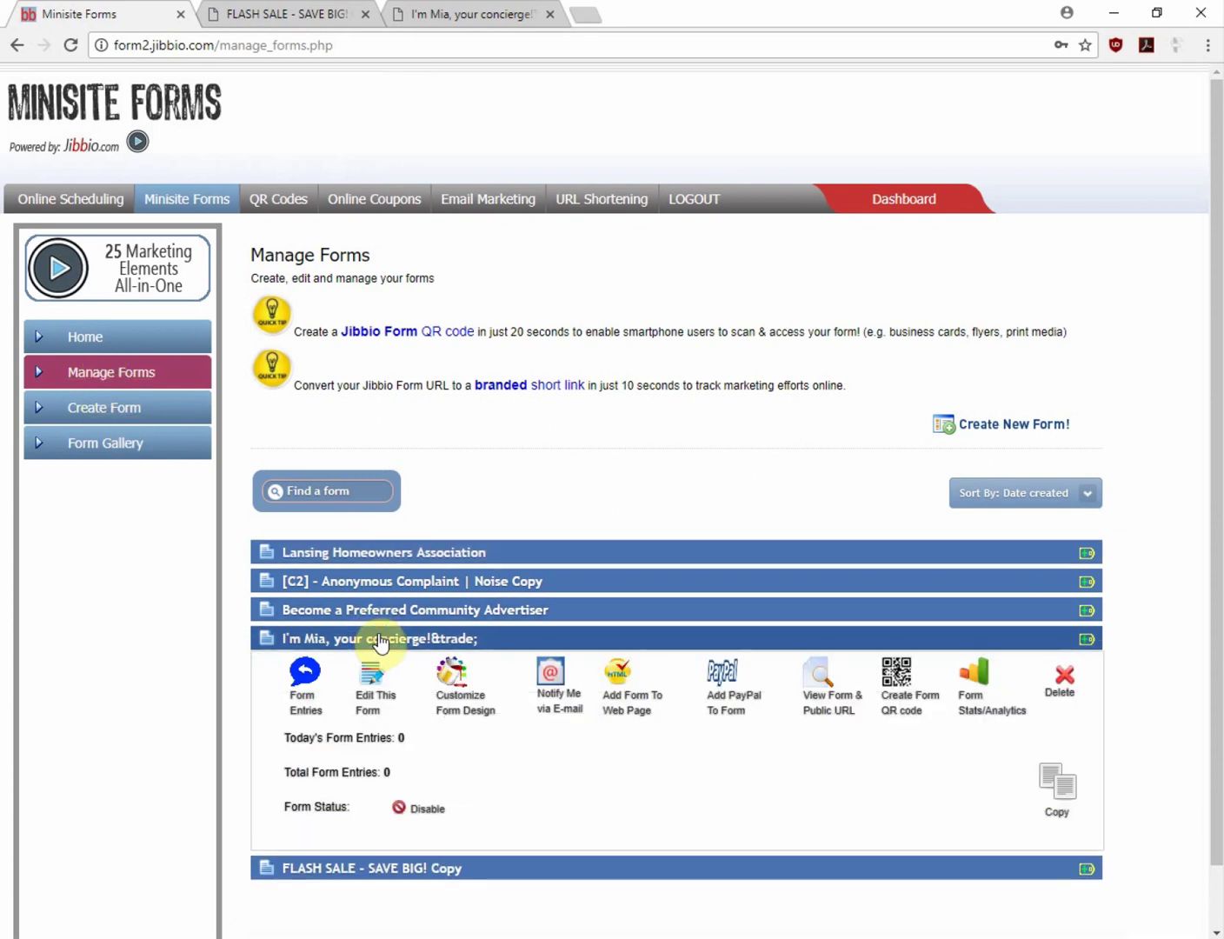
Save a Jibbio Form QR code for 'I'm Mia, your concierge!' titled 'I'm Mia your concierge'
click(923, 705)
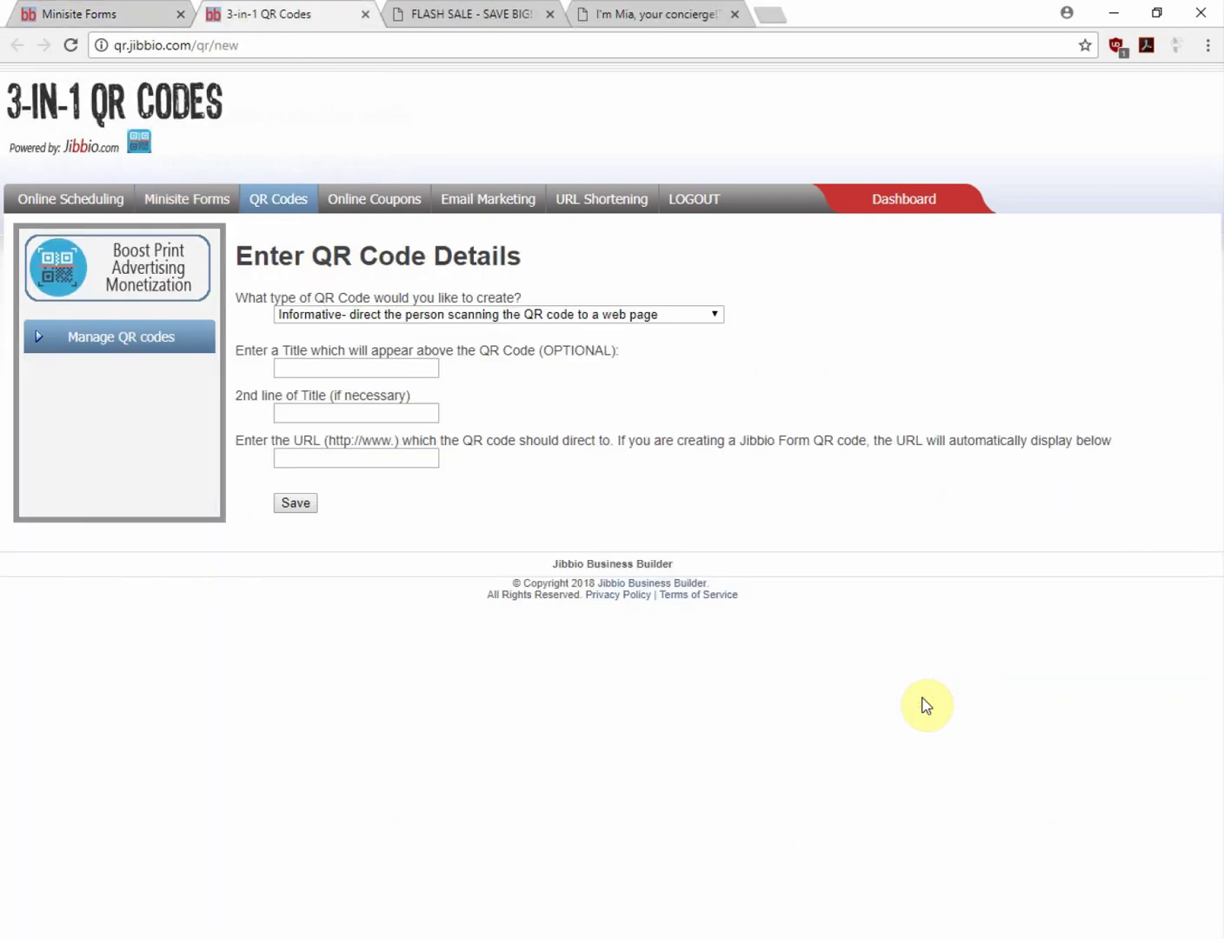
click(714, 316)
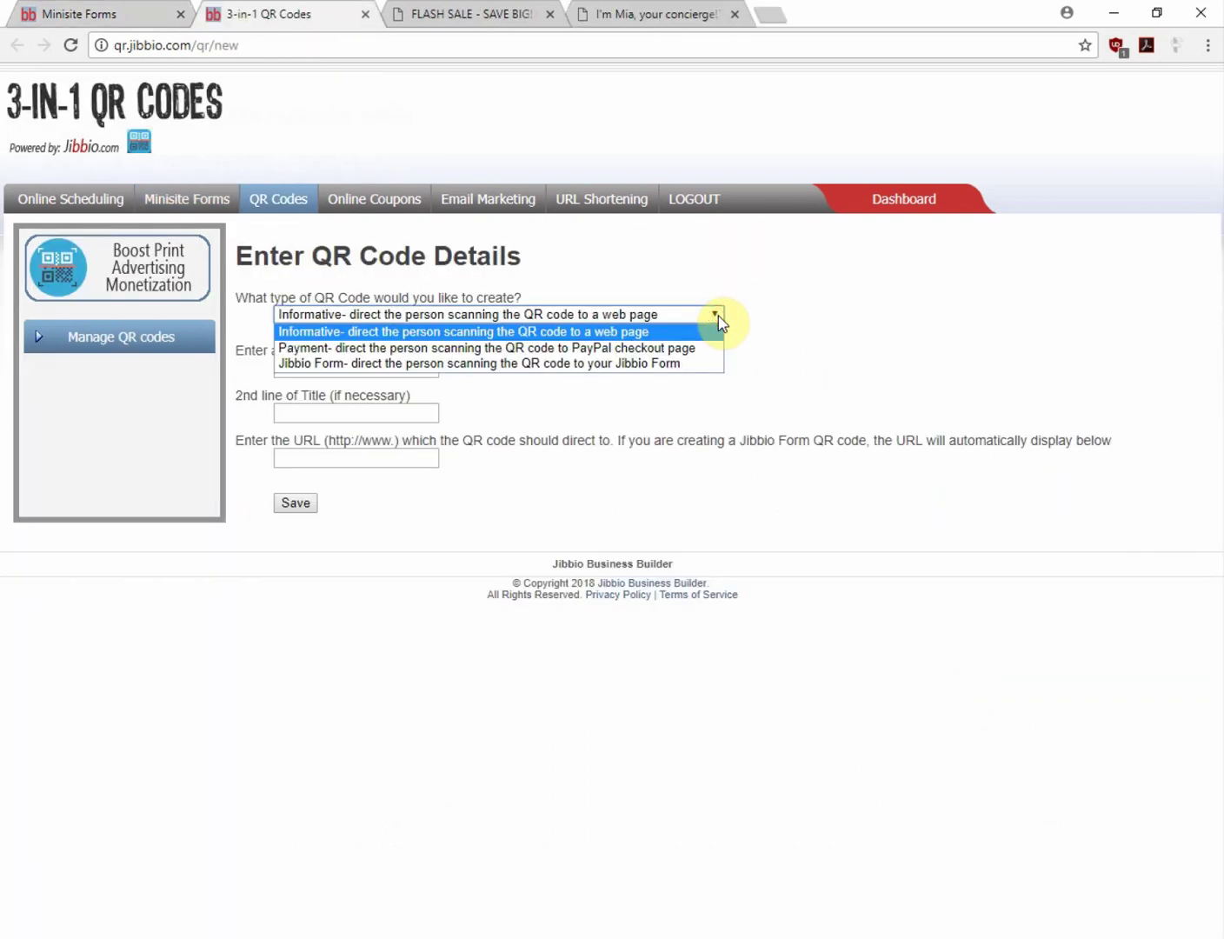
click(686, 364)
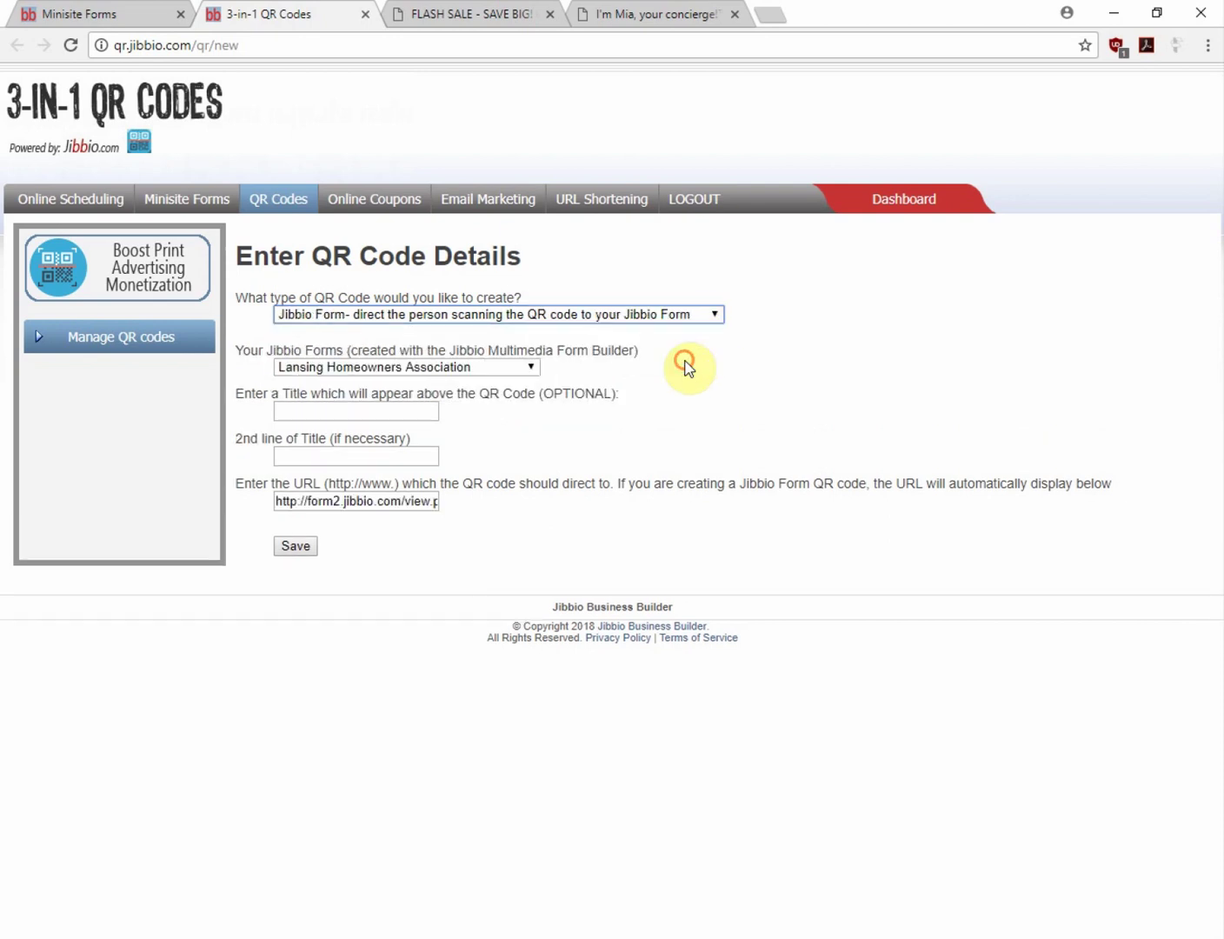
click(530, 368)
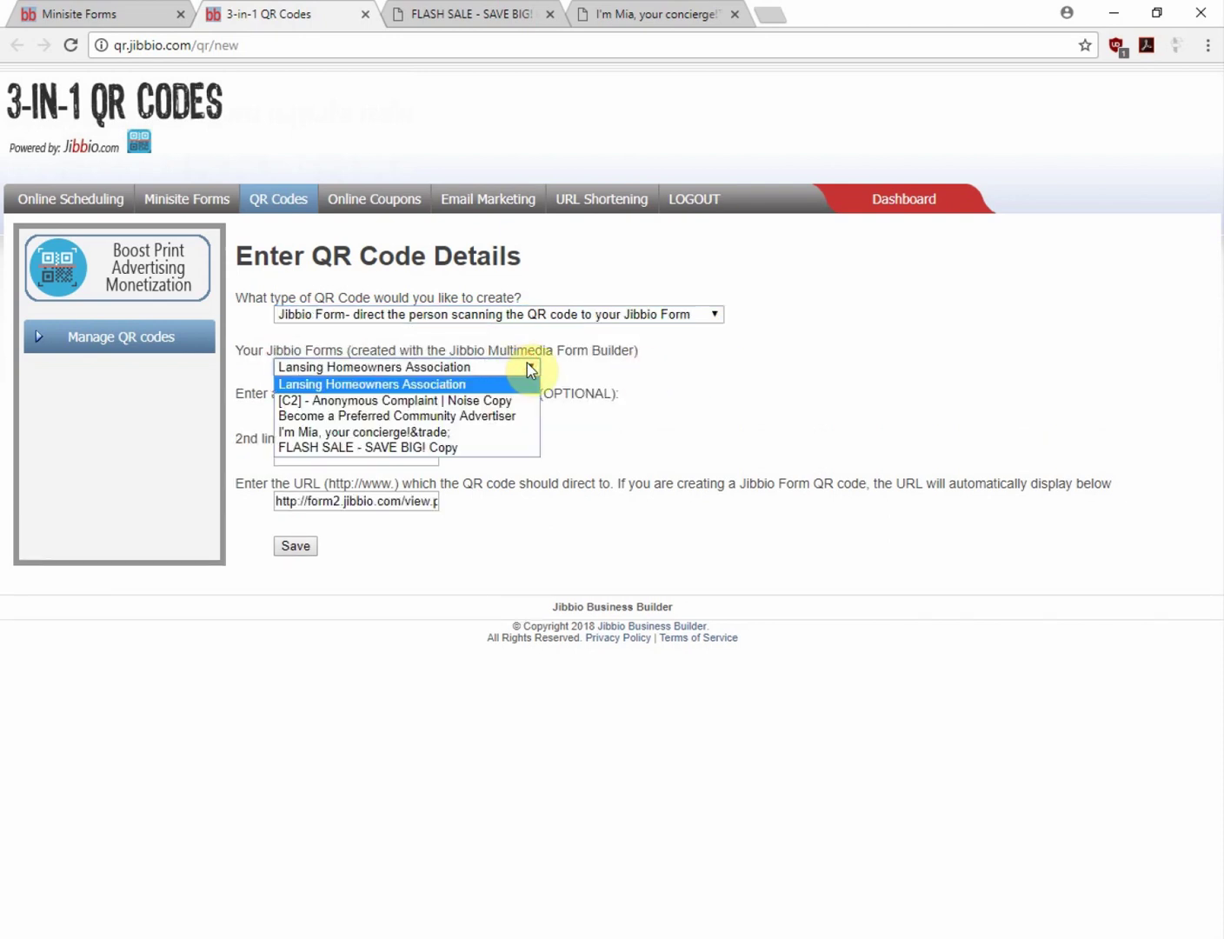
click(451, 432)
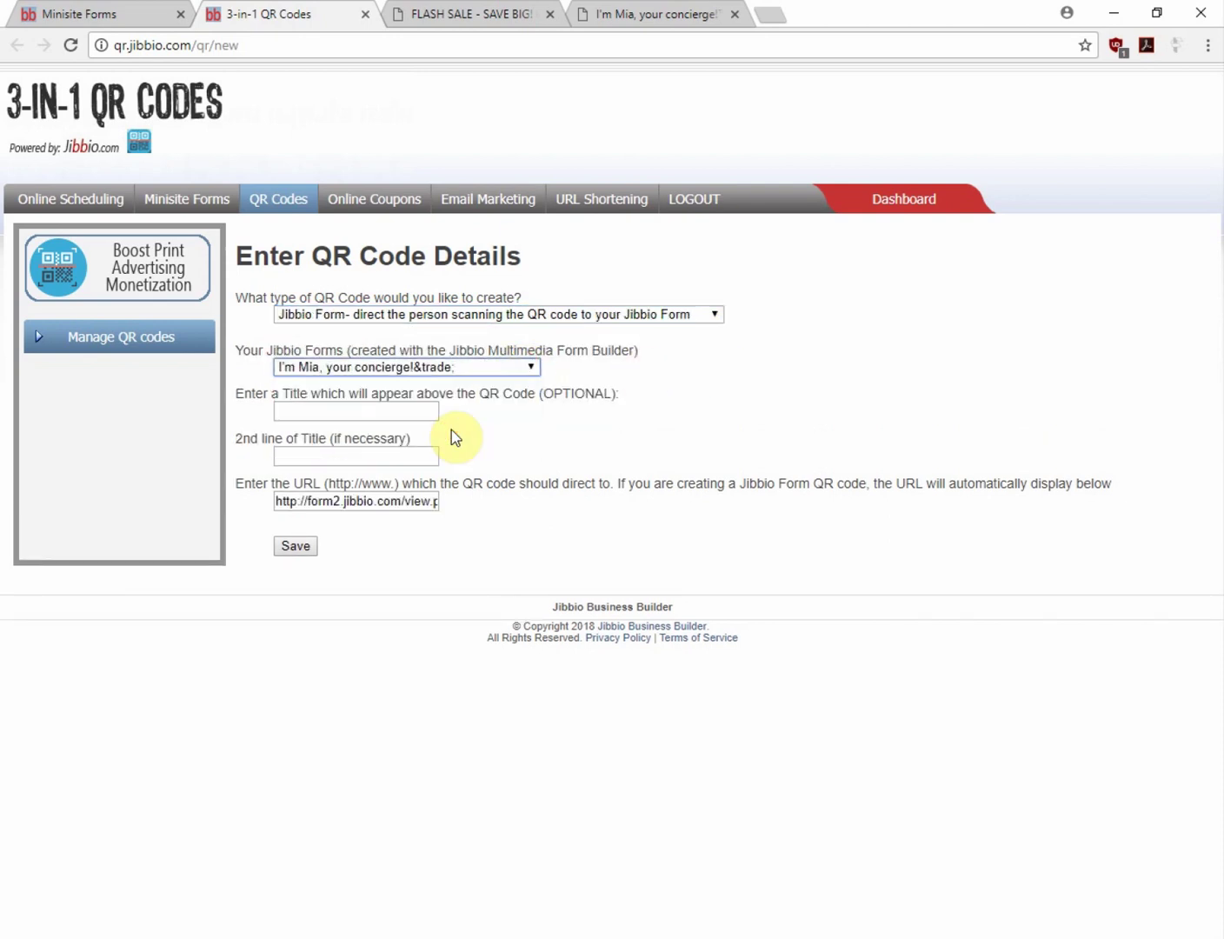
click(387, 414)
text(I)
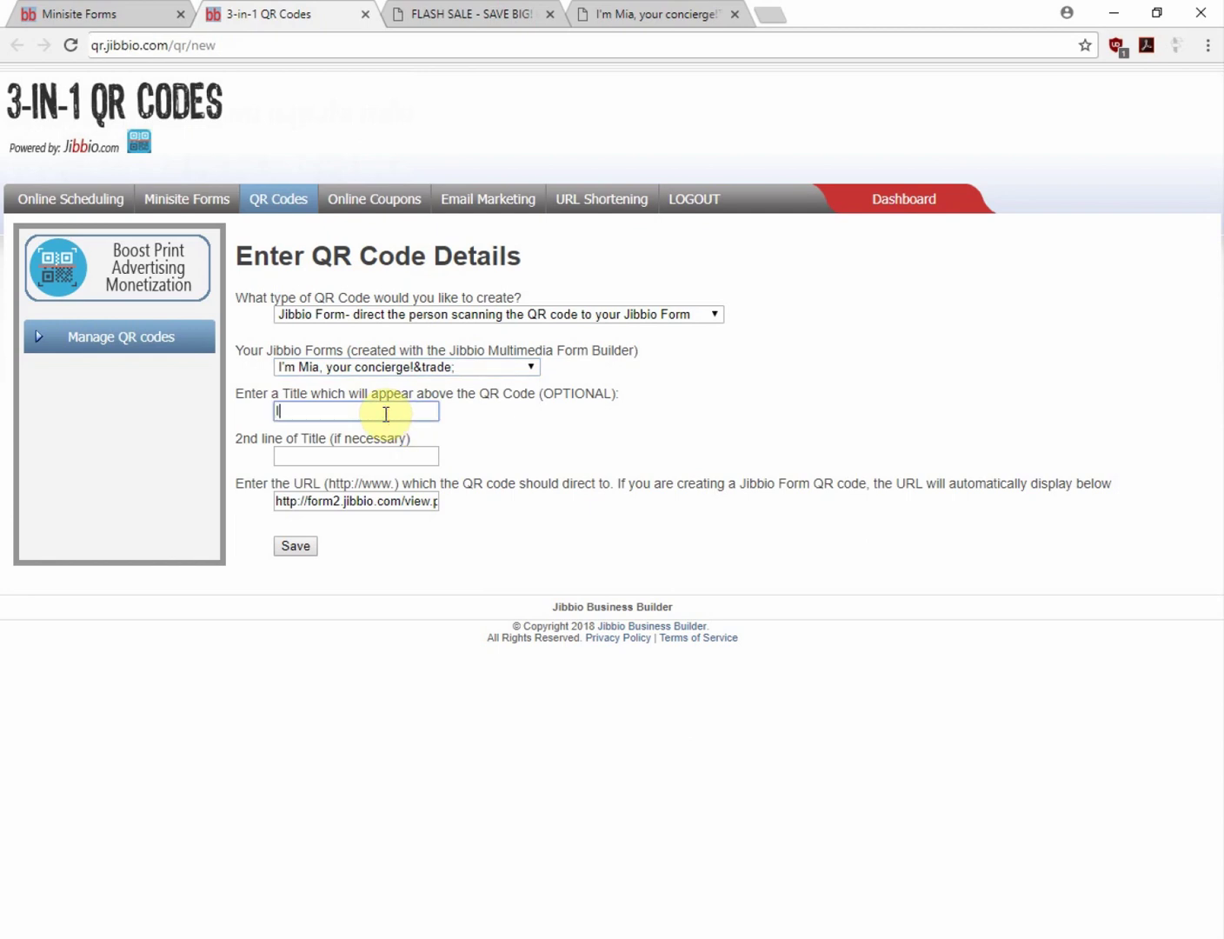
text('m Mia your concierge)
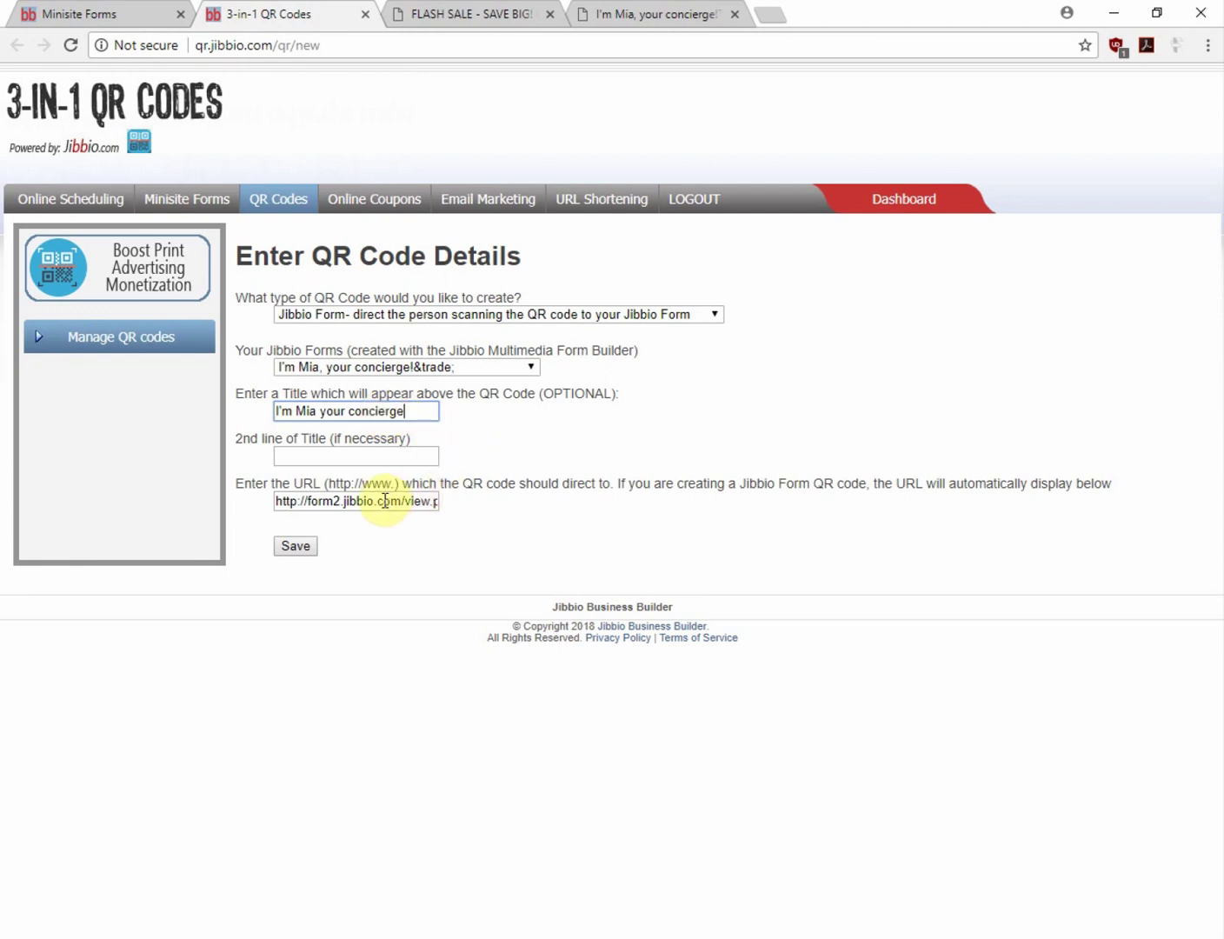
click(302, 550)
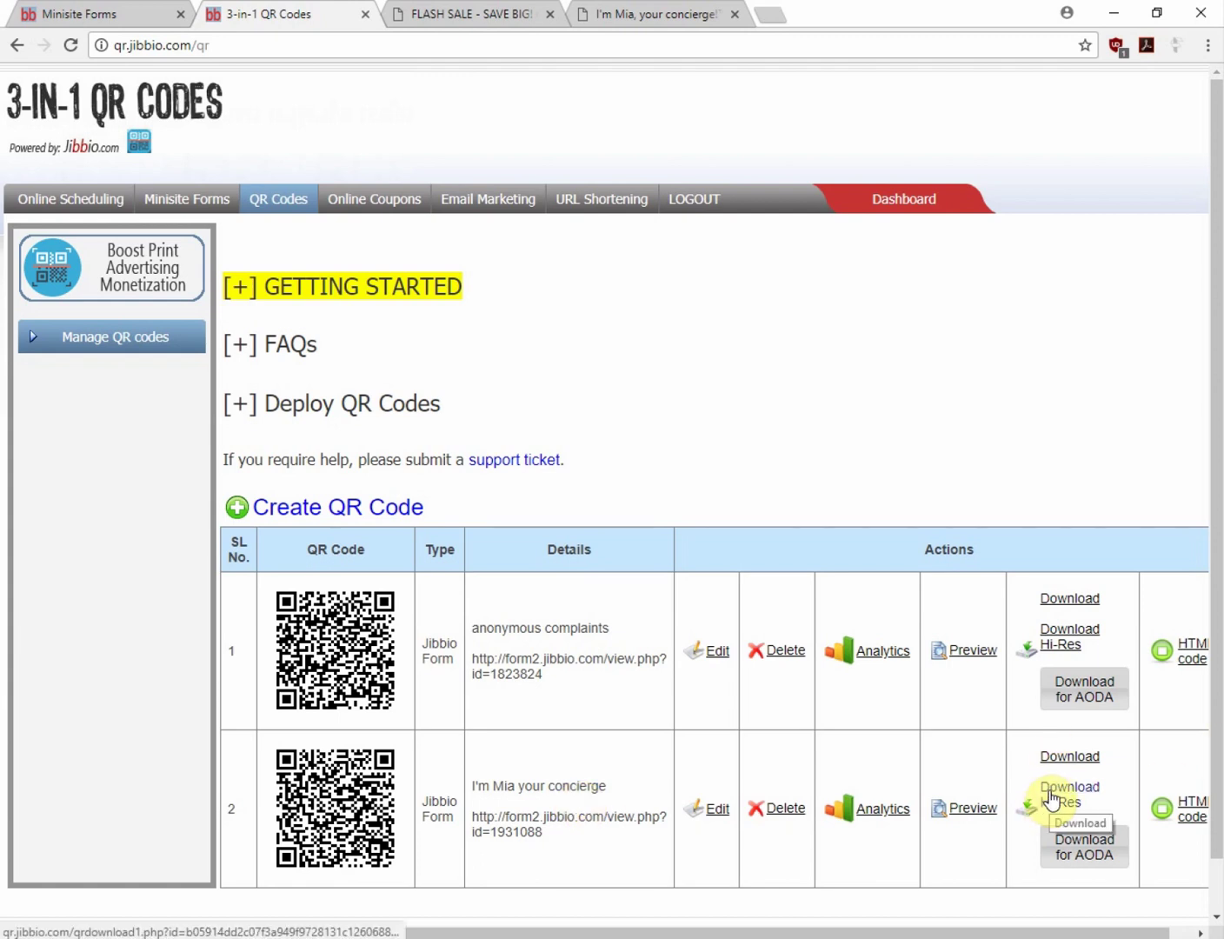
Download the concierge QR as jibbio-qr-image.png and scroll to the Corporate Retailers signage steps
click(1050, 796)
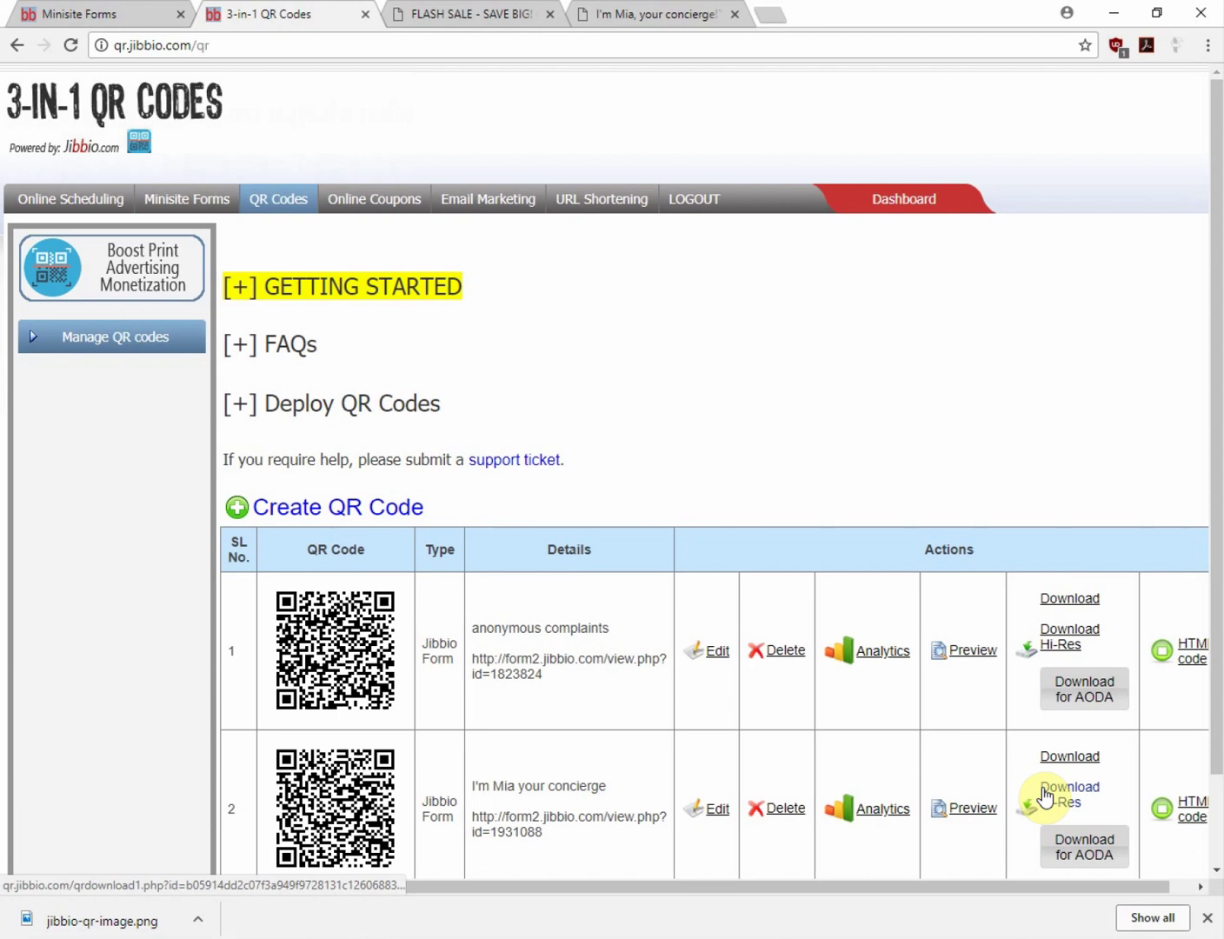
click(102, 13)
click(91, 338)
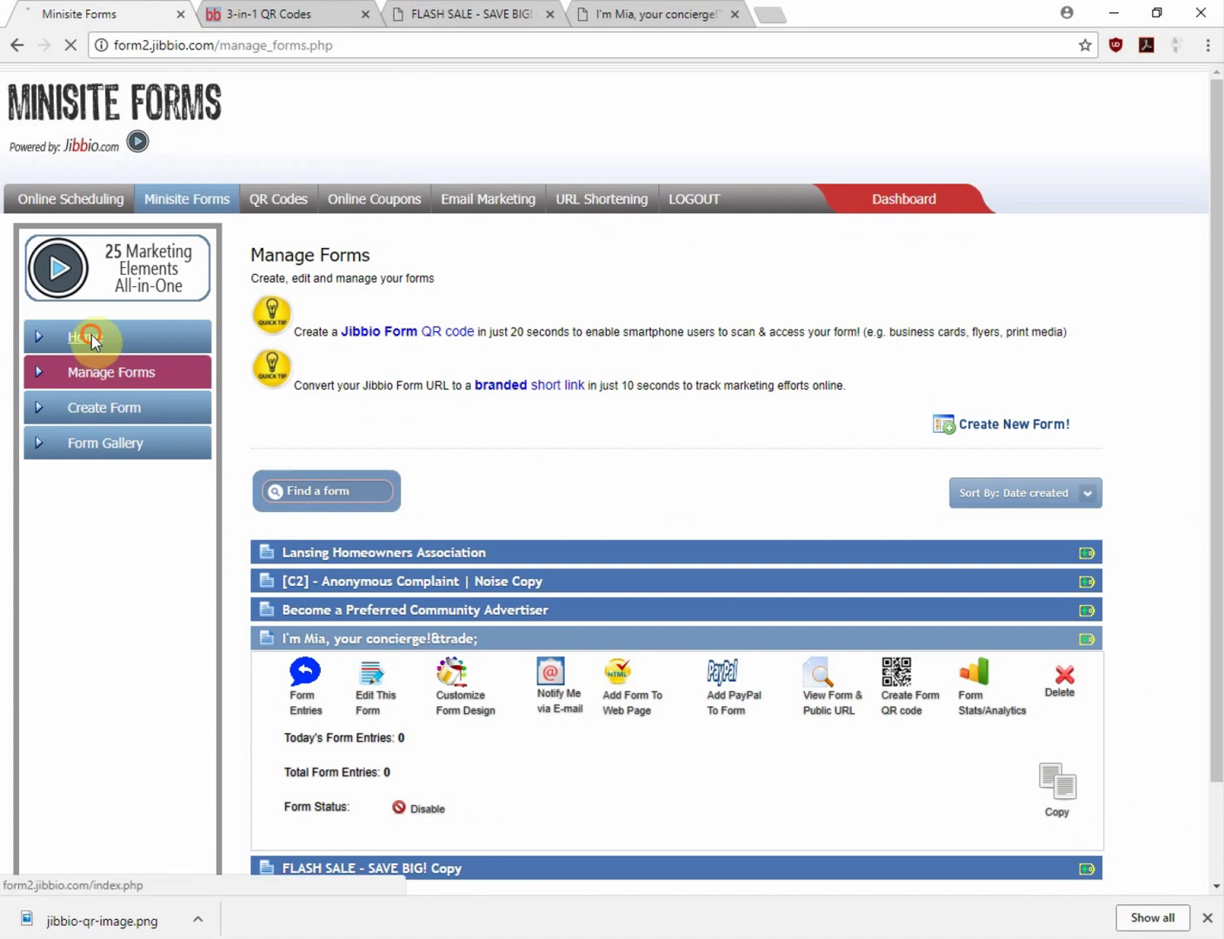
click(398, 376)
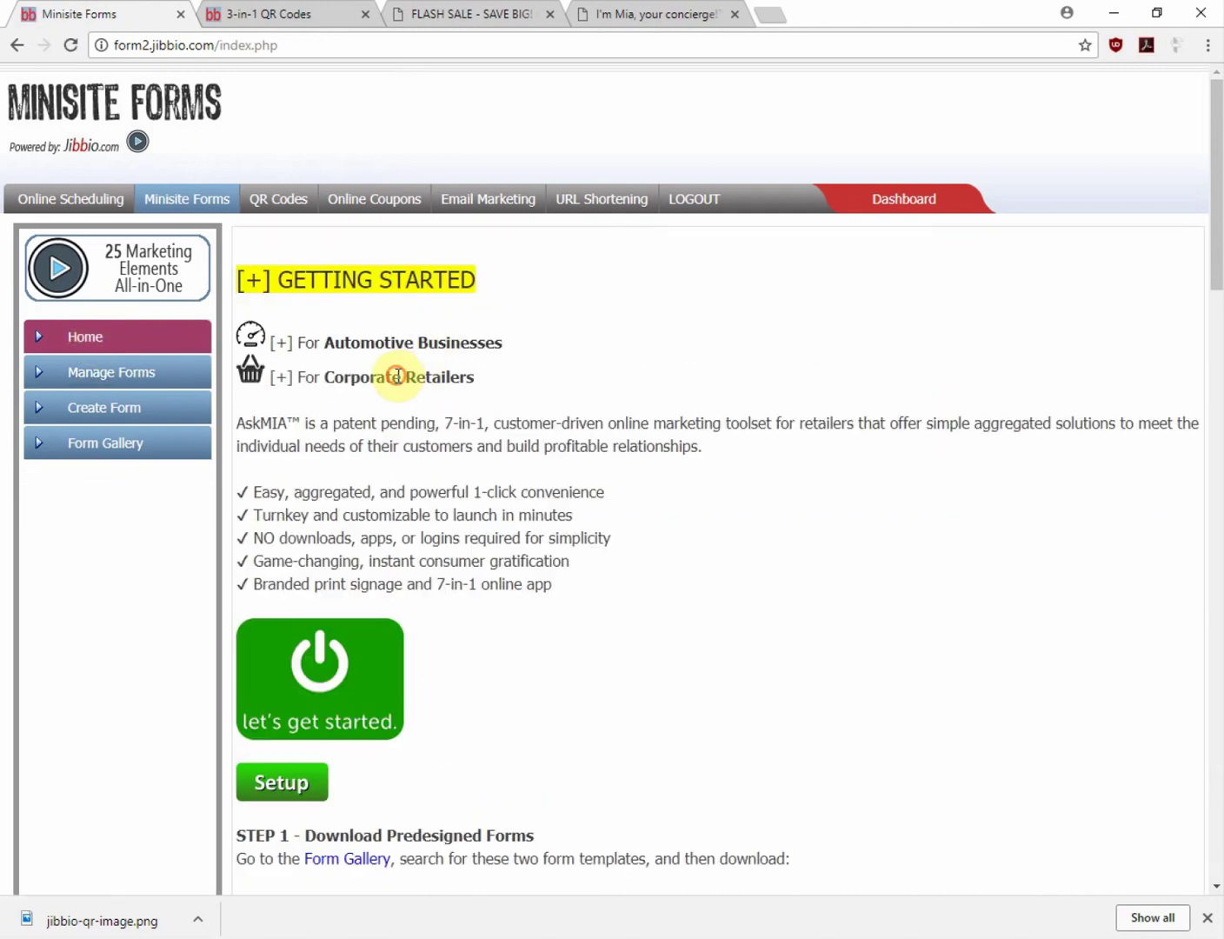
scroll(409, 556, down, 4)
scroll(415, 553, down, 12)
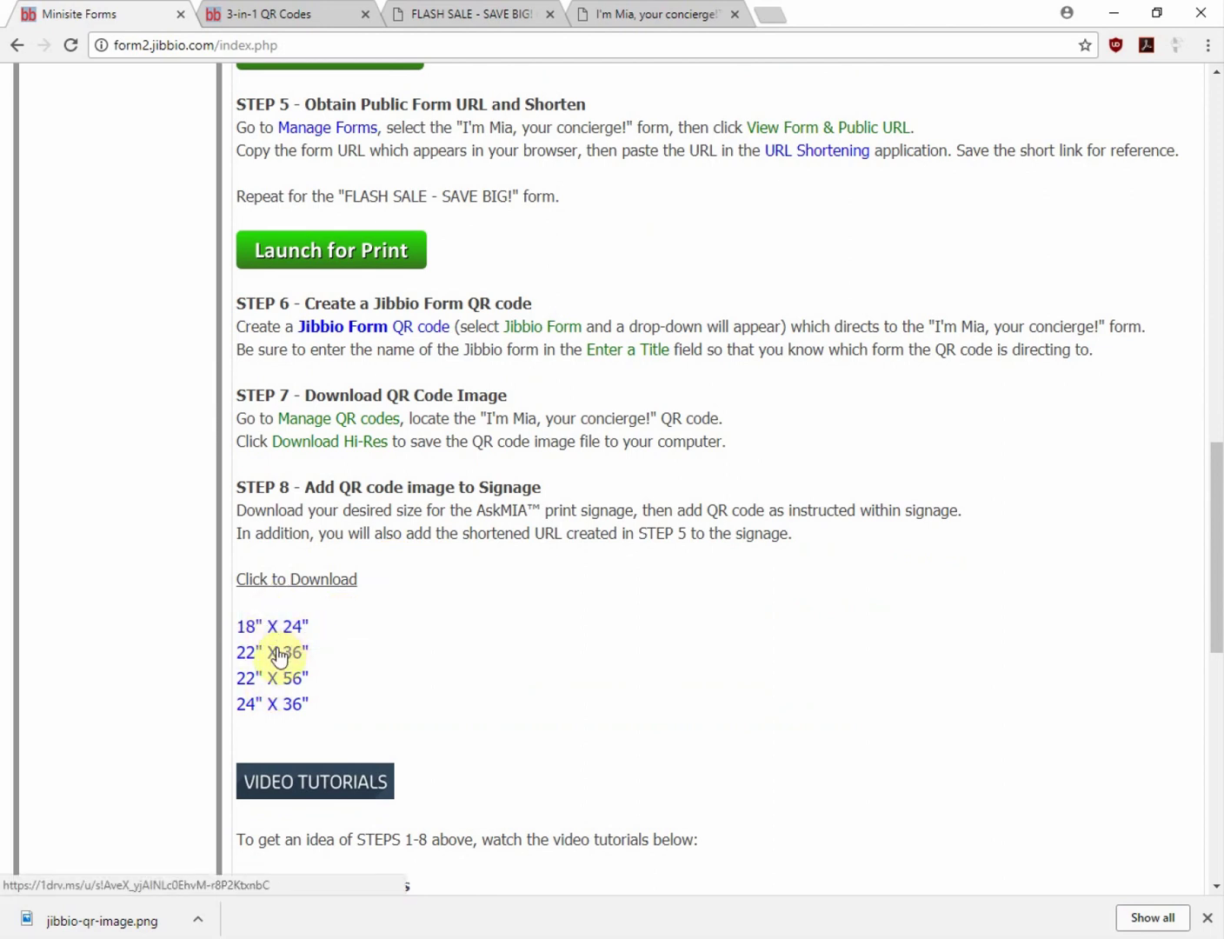
Open the 22" X 36" AskMIA print sign in OneDrive, then return to the Minisite Forms steps
click(275, 654)
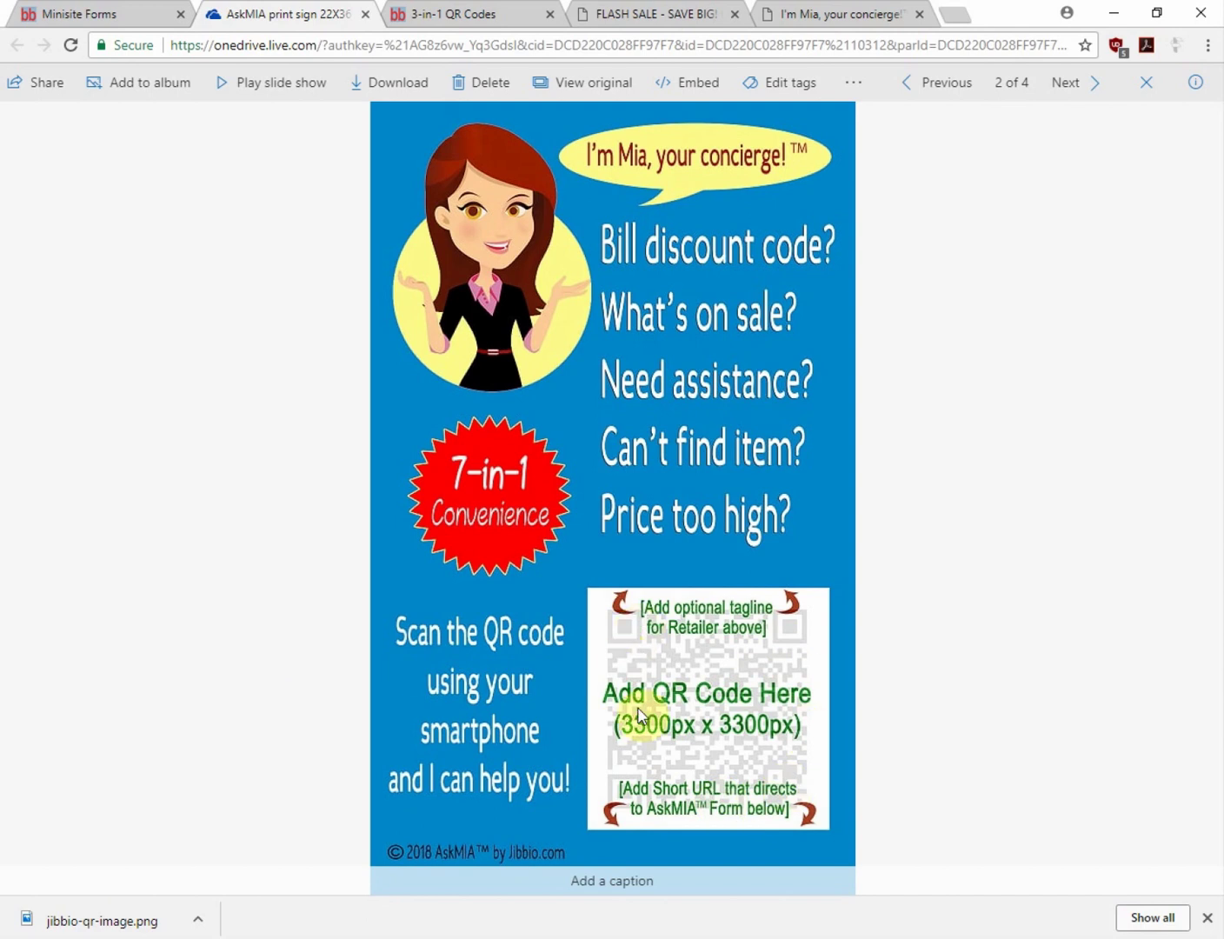
click(654, 559)
click(86, 15)
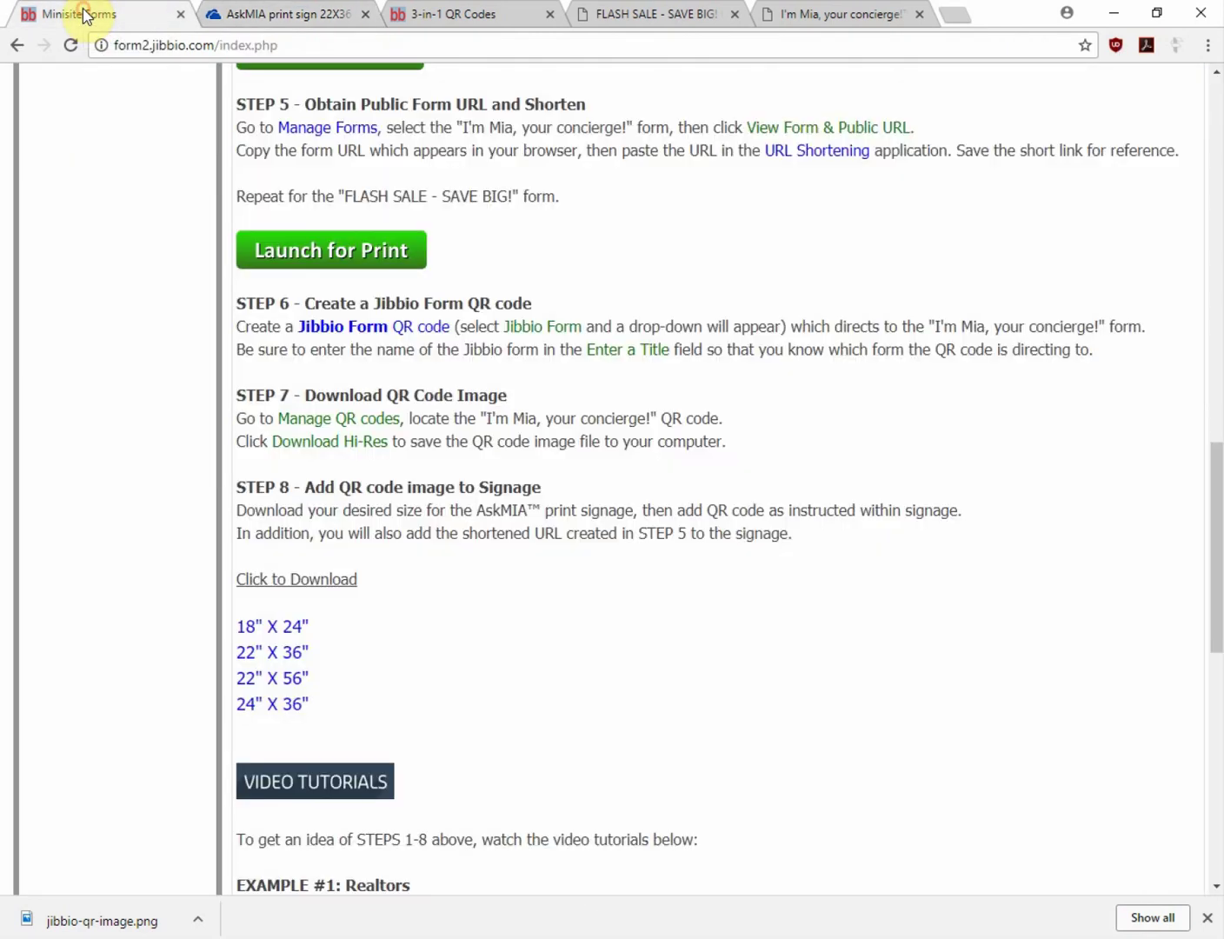
Copy the public URL link of the 'I'm Mia, your concierge!' form from Manage Forms
scroll(416, 557, up, 6)
scroll(417, 551, up, 10)
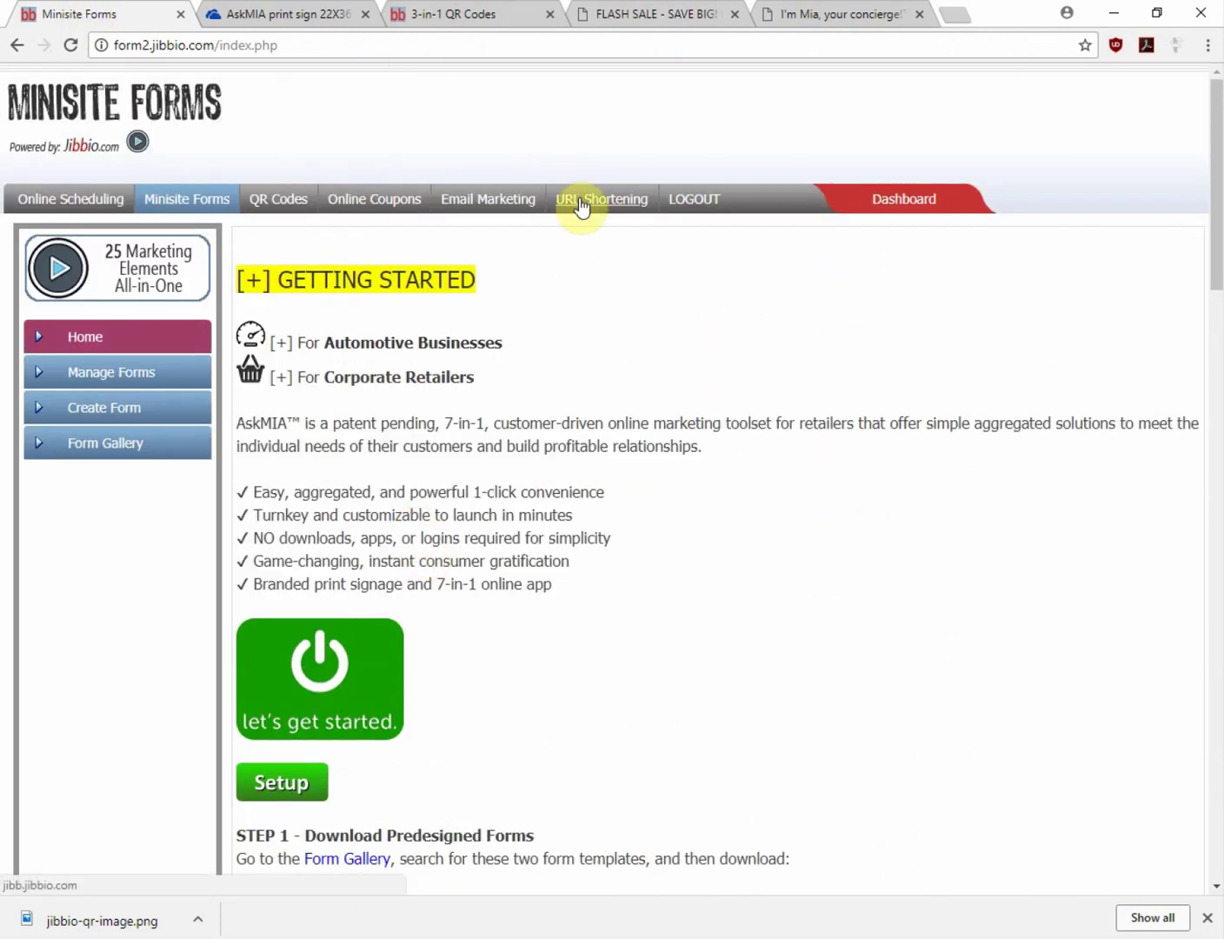
click(129, 369)
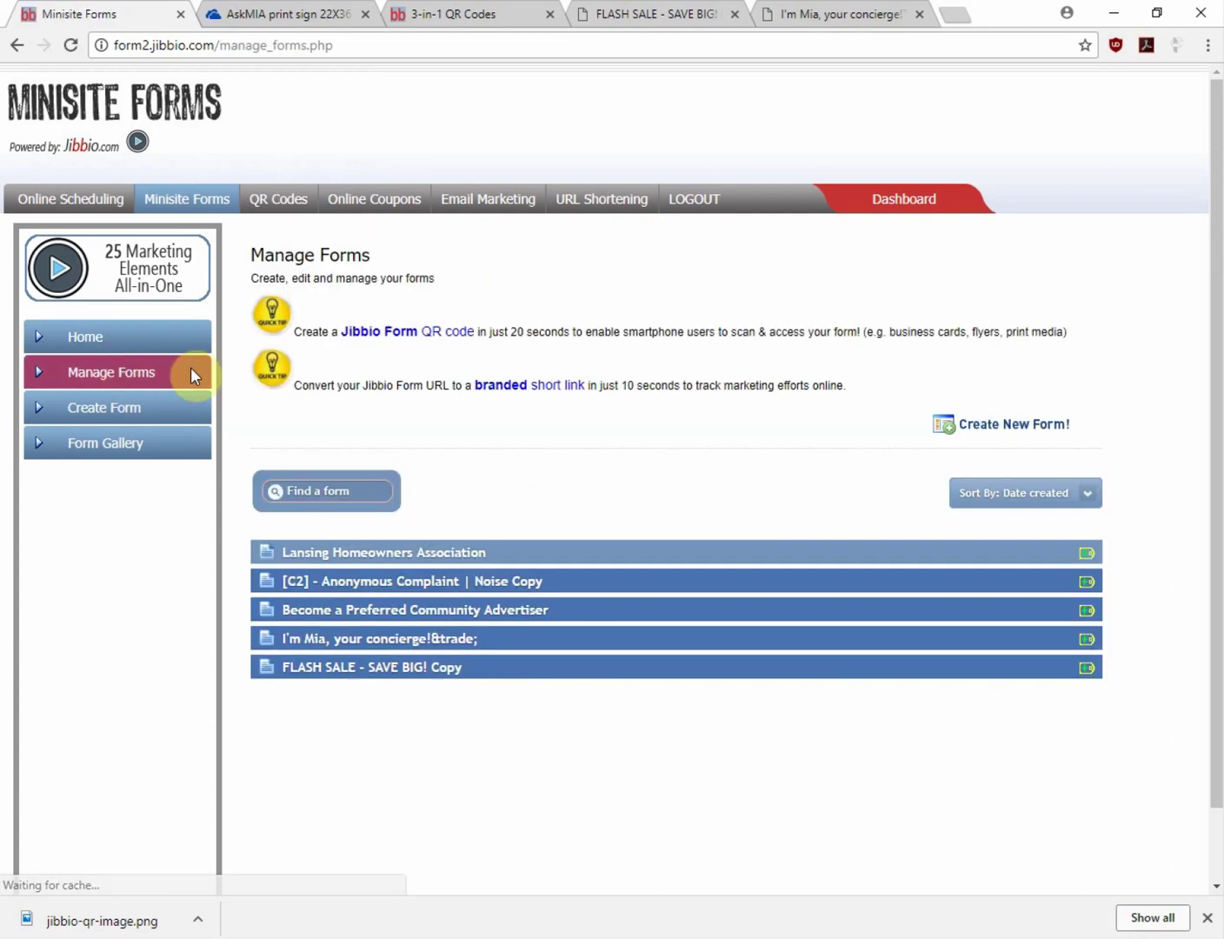
click(378, 639)
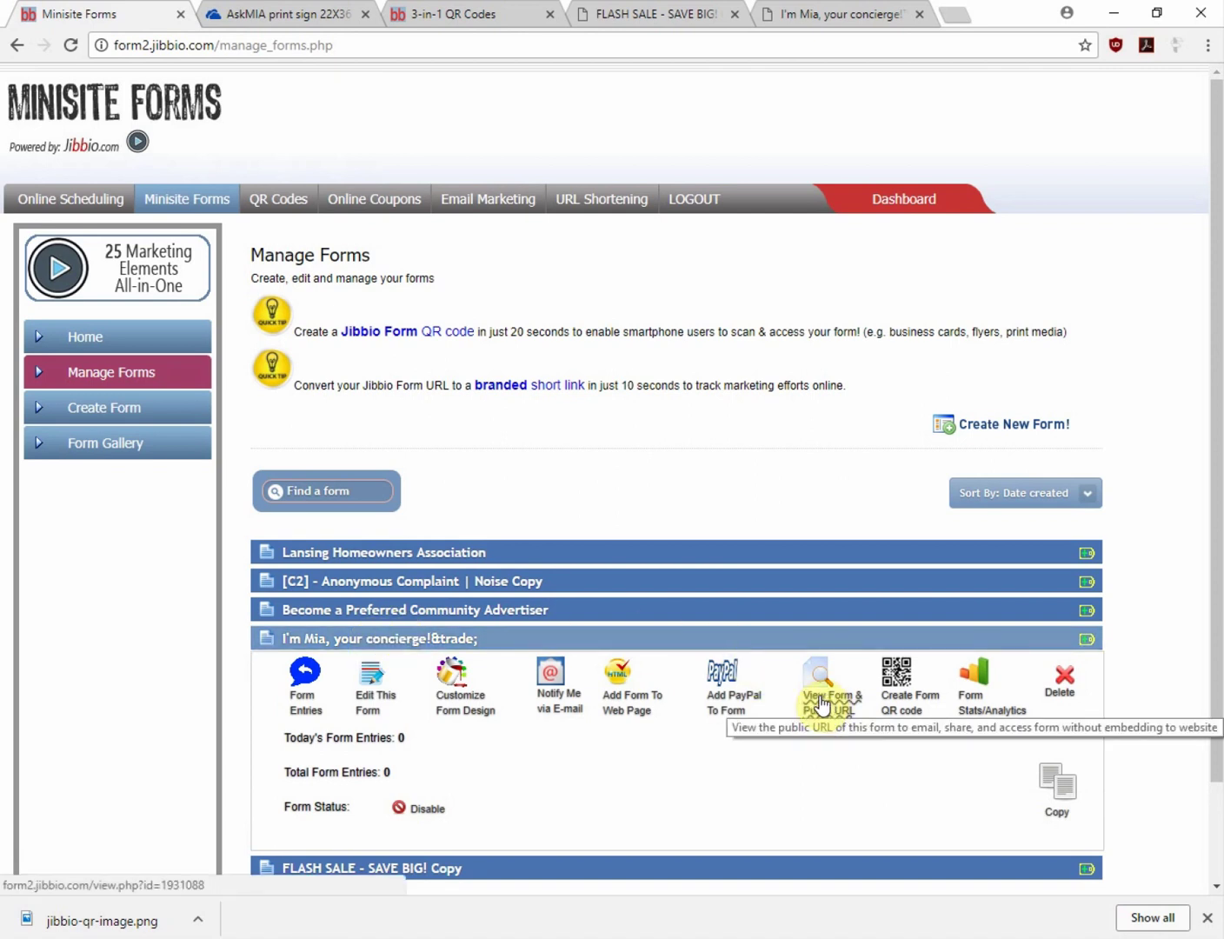
right_click(822, 700)
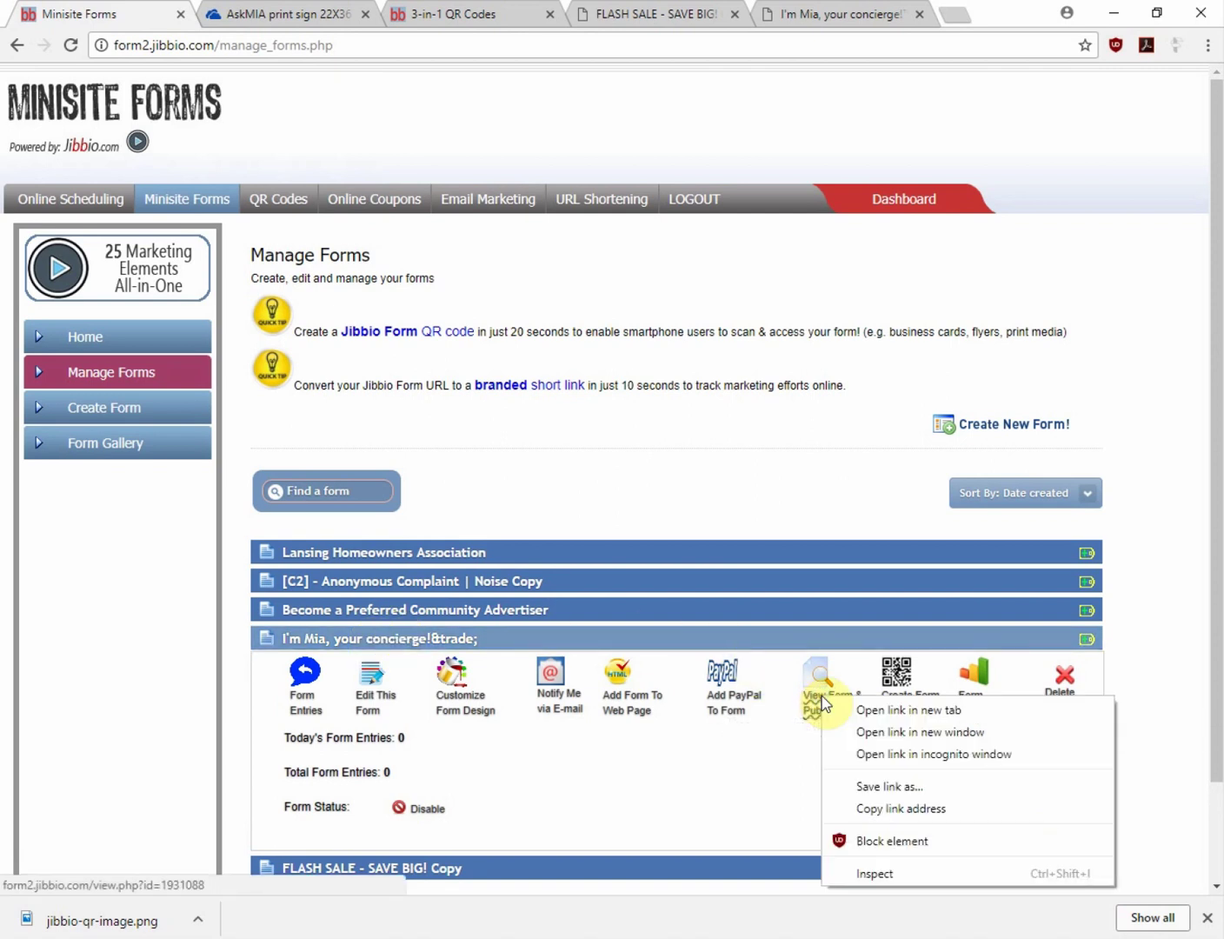
click(899, 809)
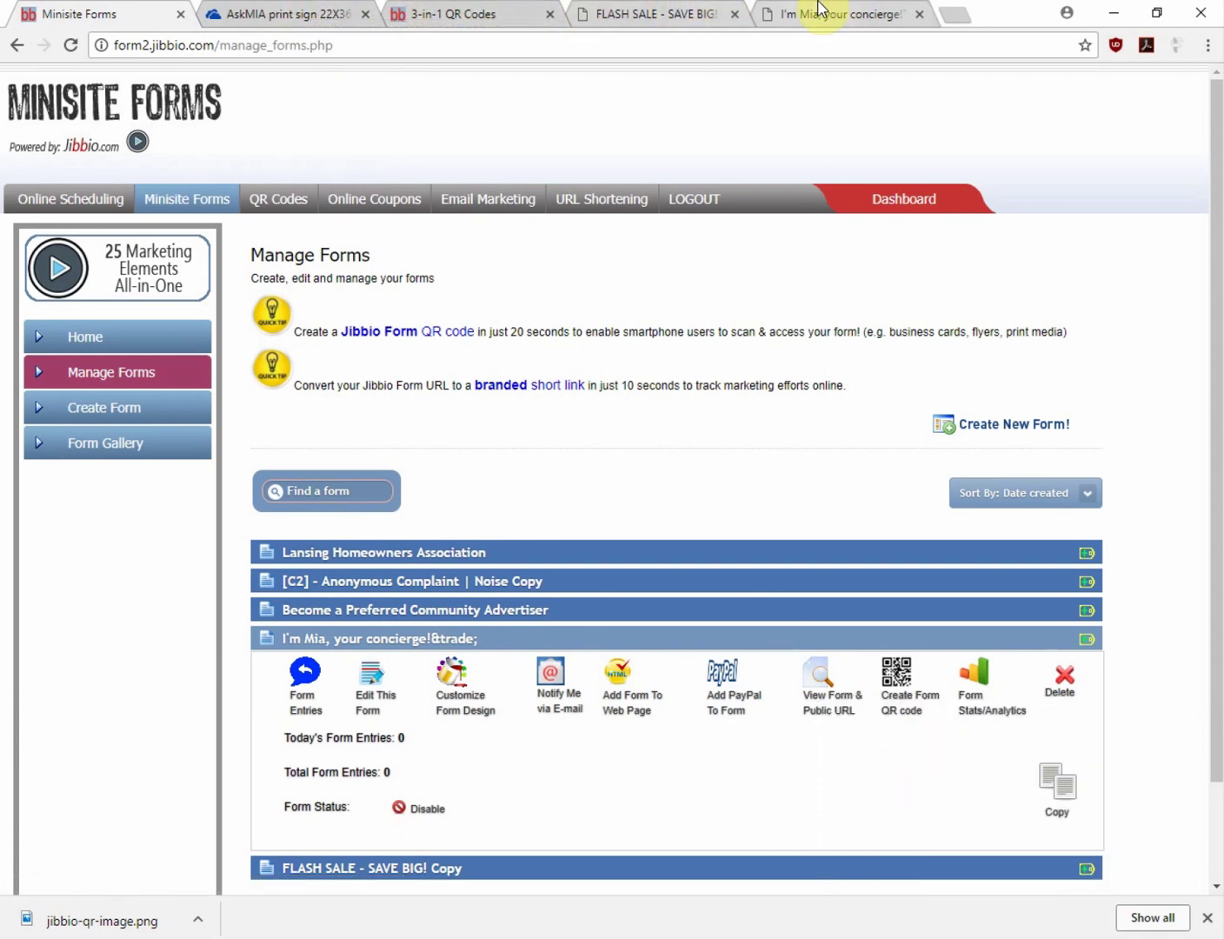
Shorten the concierge form's public URL with the custom keyword TESTDEMO1
click(604, 187)
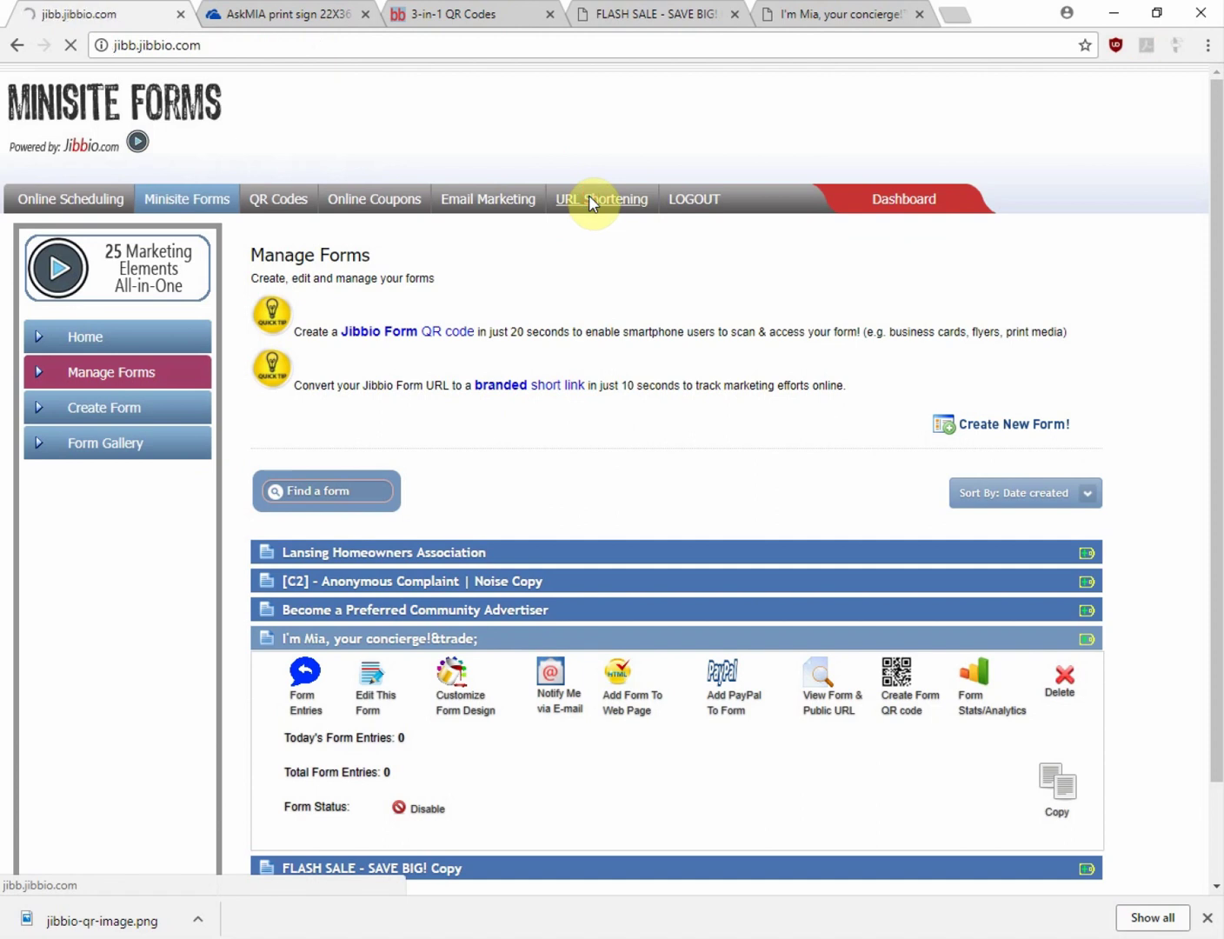
drag(337, 320, 165, 319)
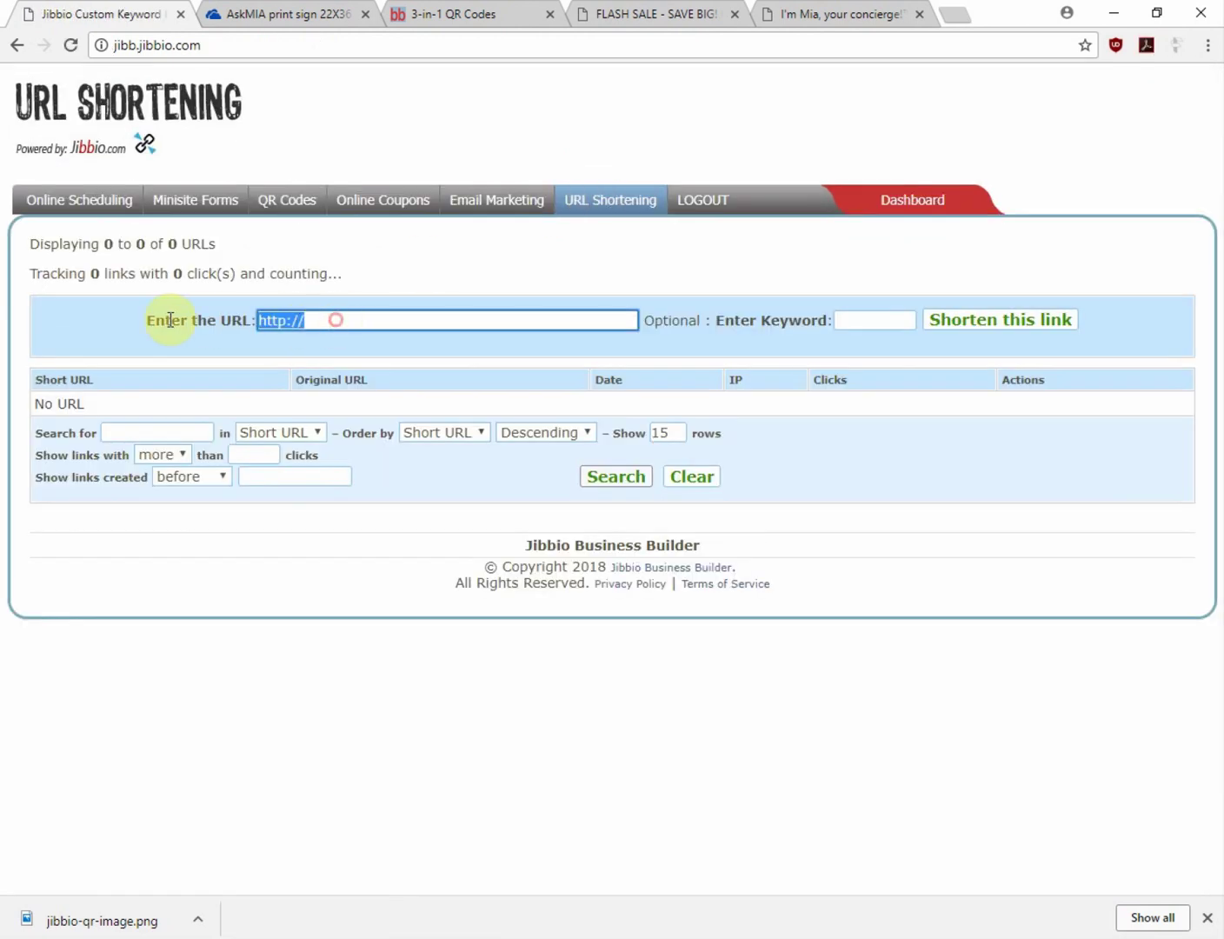
key(BackSpace)
key(ctrl+v)
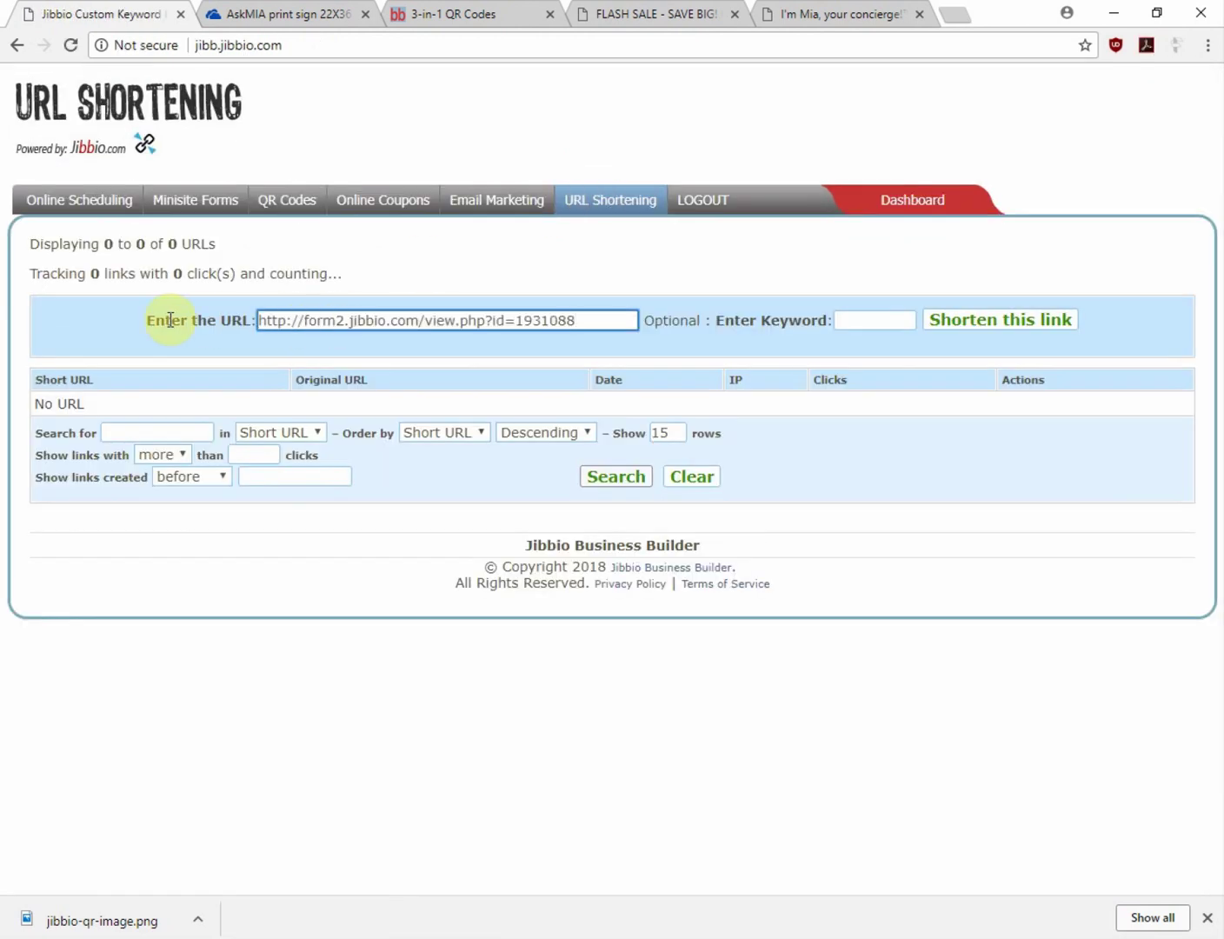
click(877, 320)
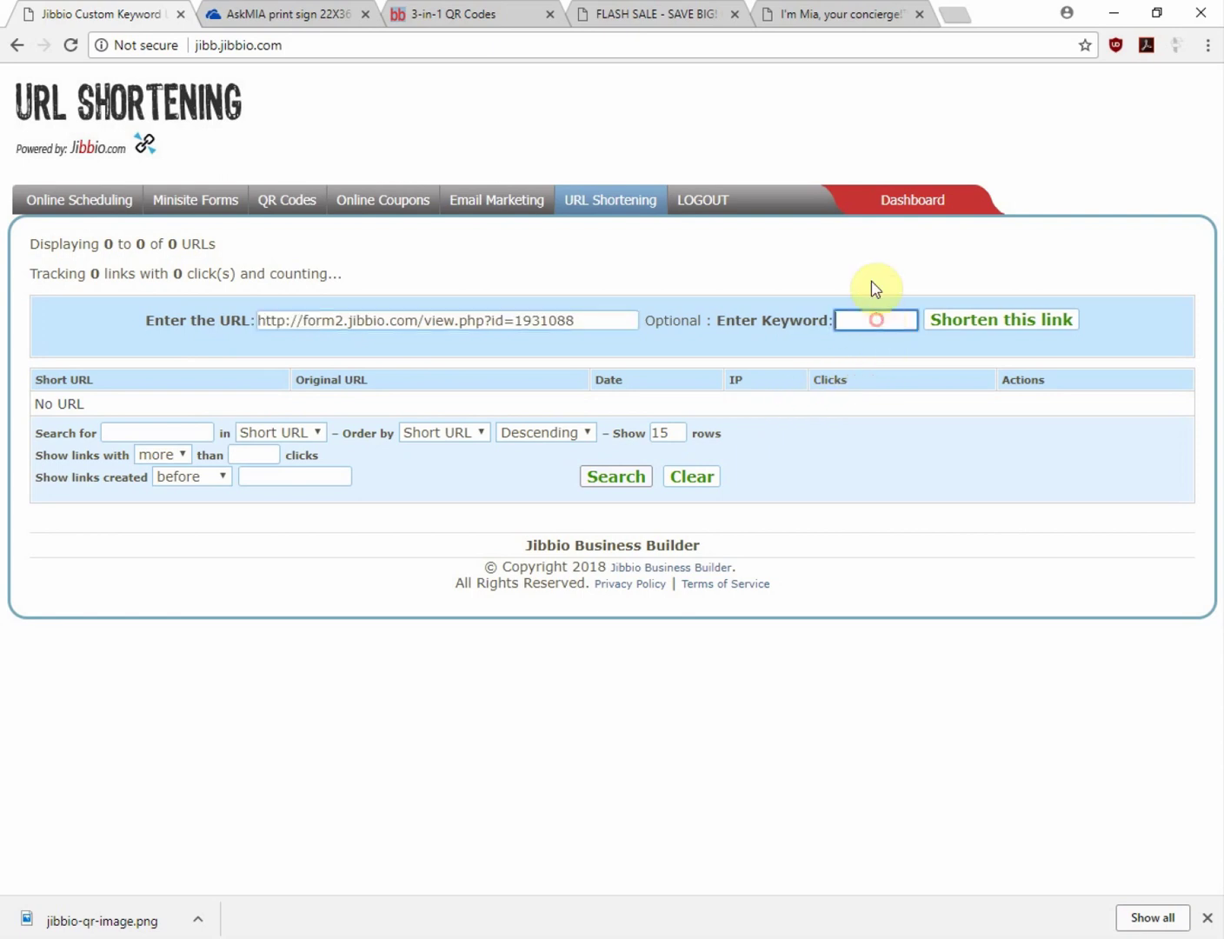
text(TESTDEMO1)
click(968, 323)
Follow the new TESTDEMO1 short link to check it opens the I'm Mia concierge page
click(59, 414)
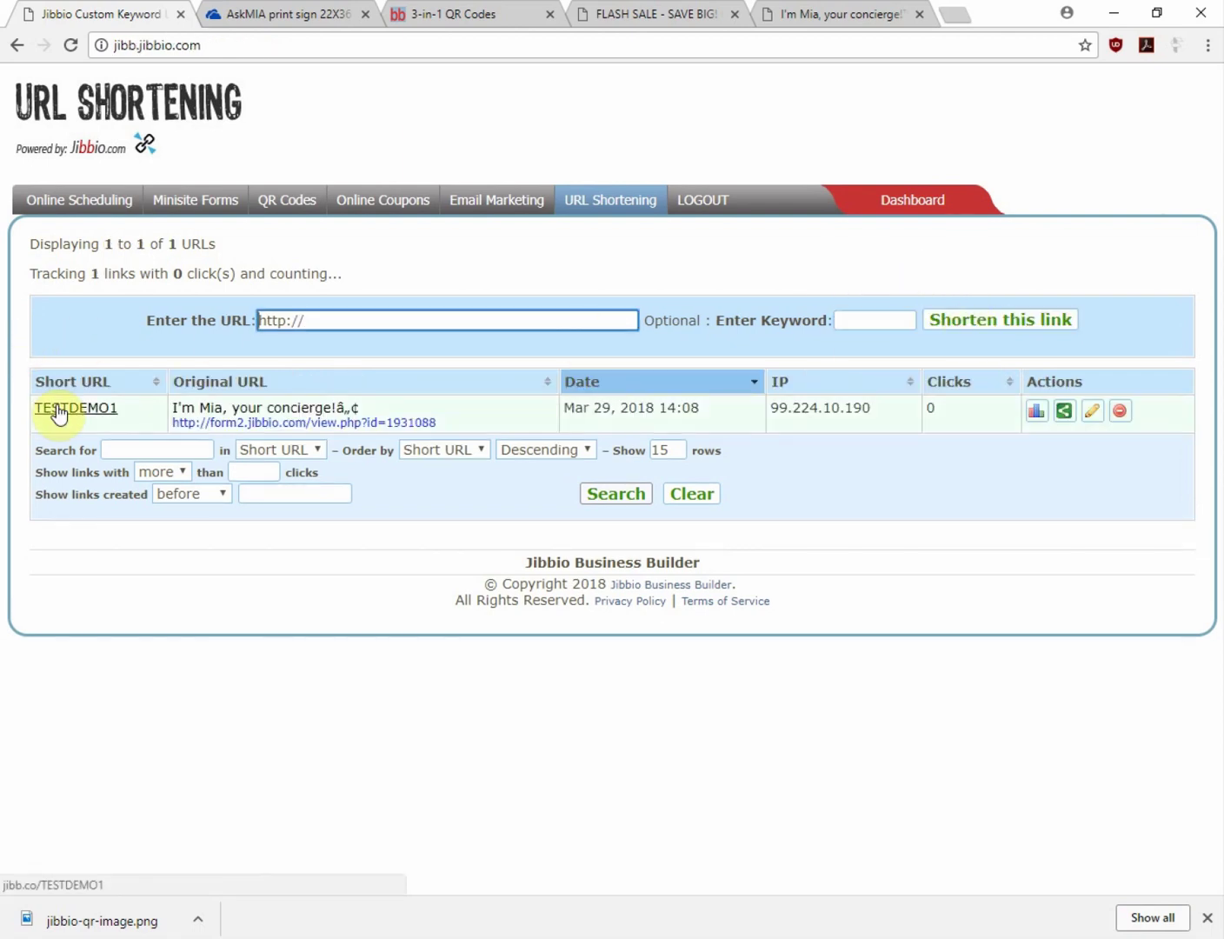
right_click(57, 412)
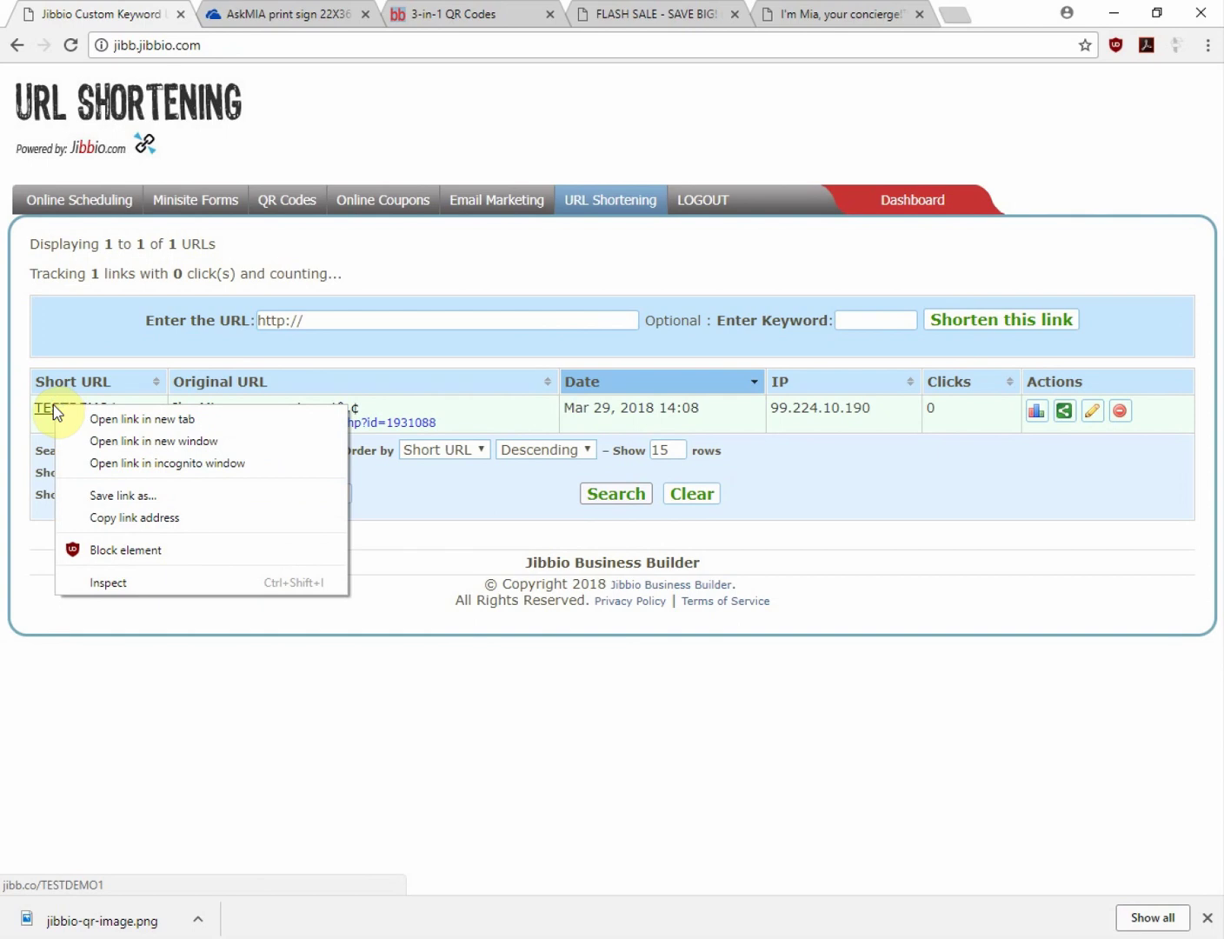
click(52, 409)
click(53, 409)
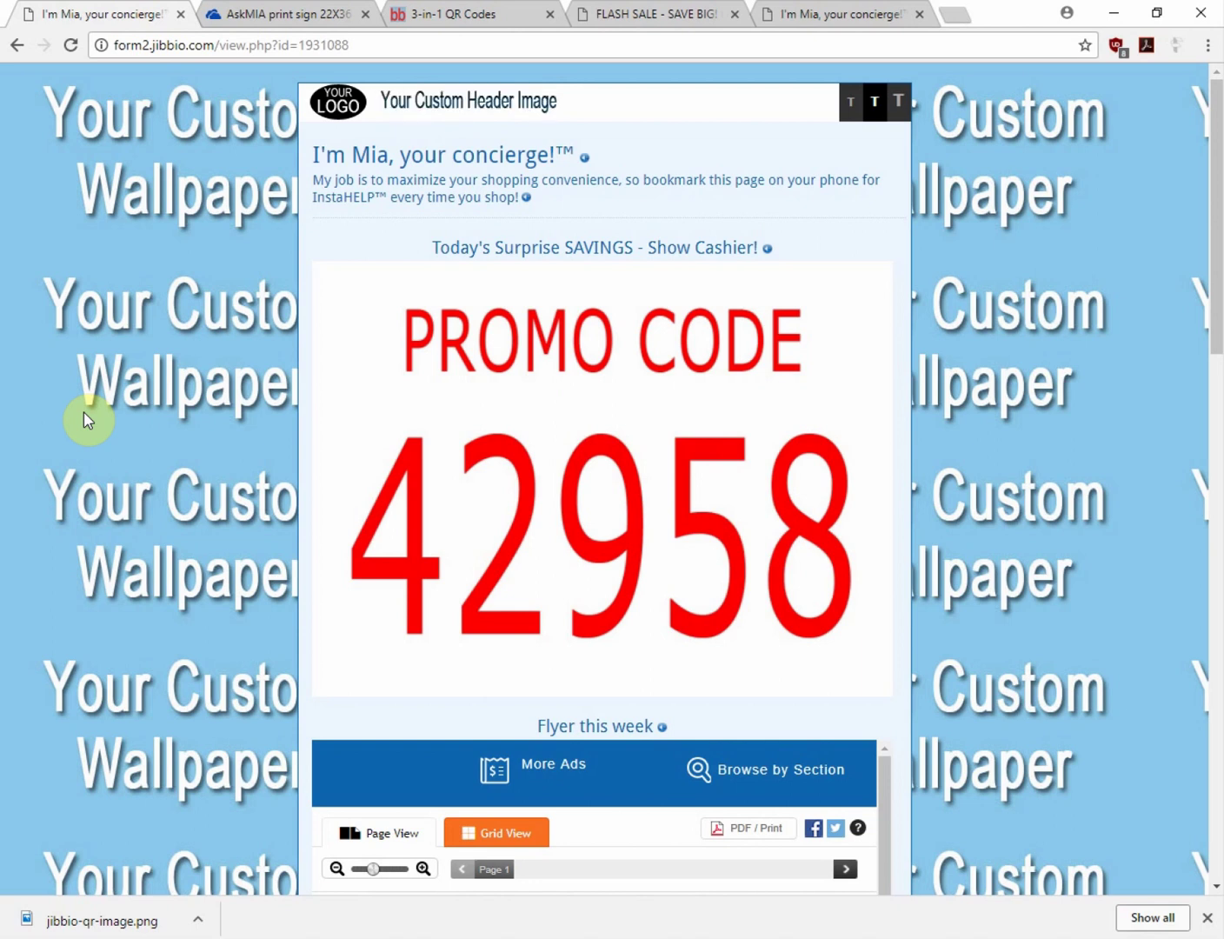
Copy the TESTDEMO1 short link address and paste it into the long URL field
click(17, 47)
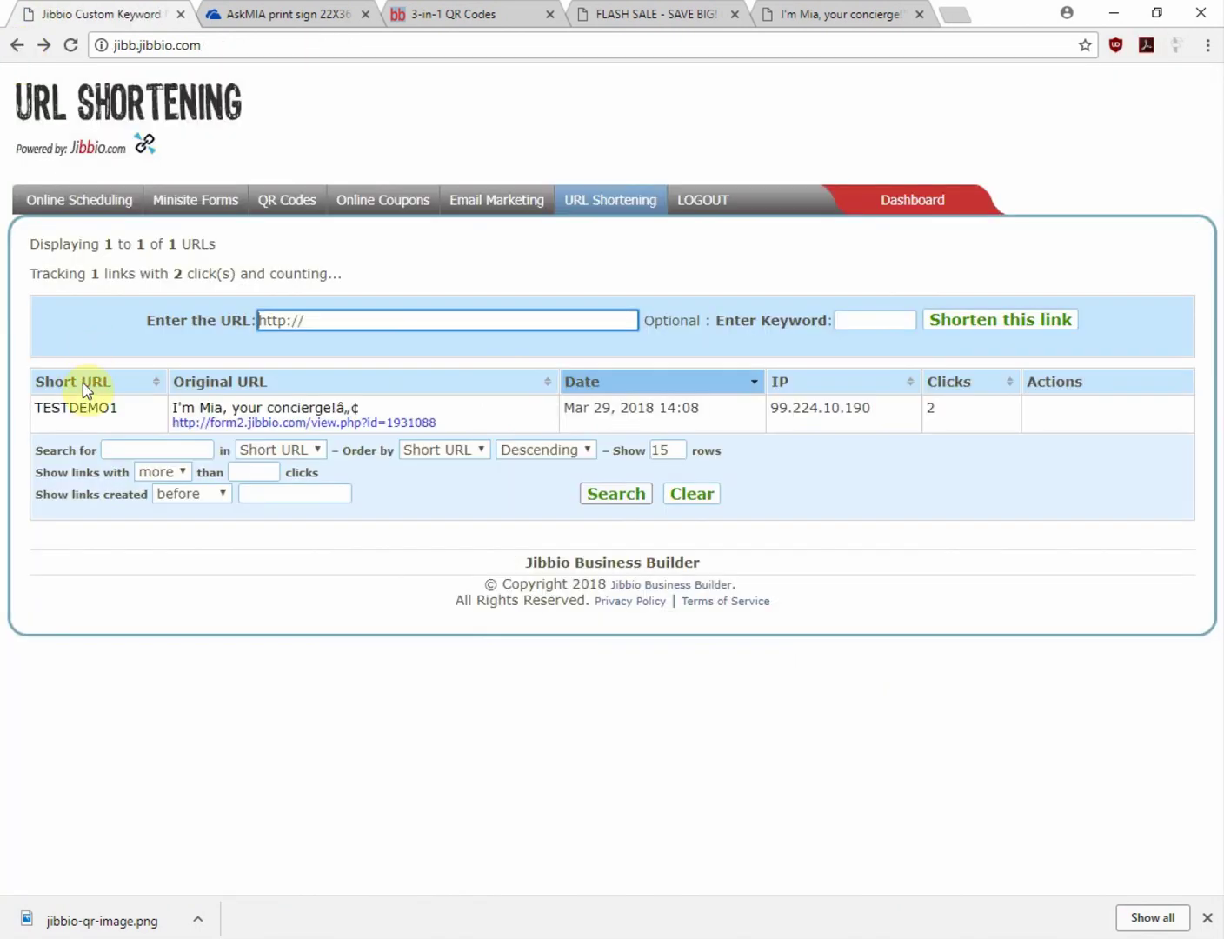
click(89, 407)
right_click(90, 408)
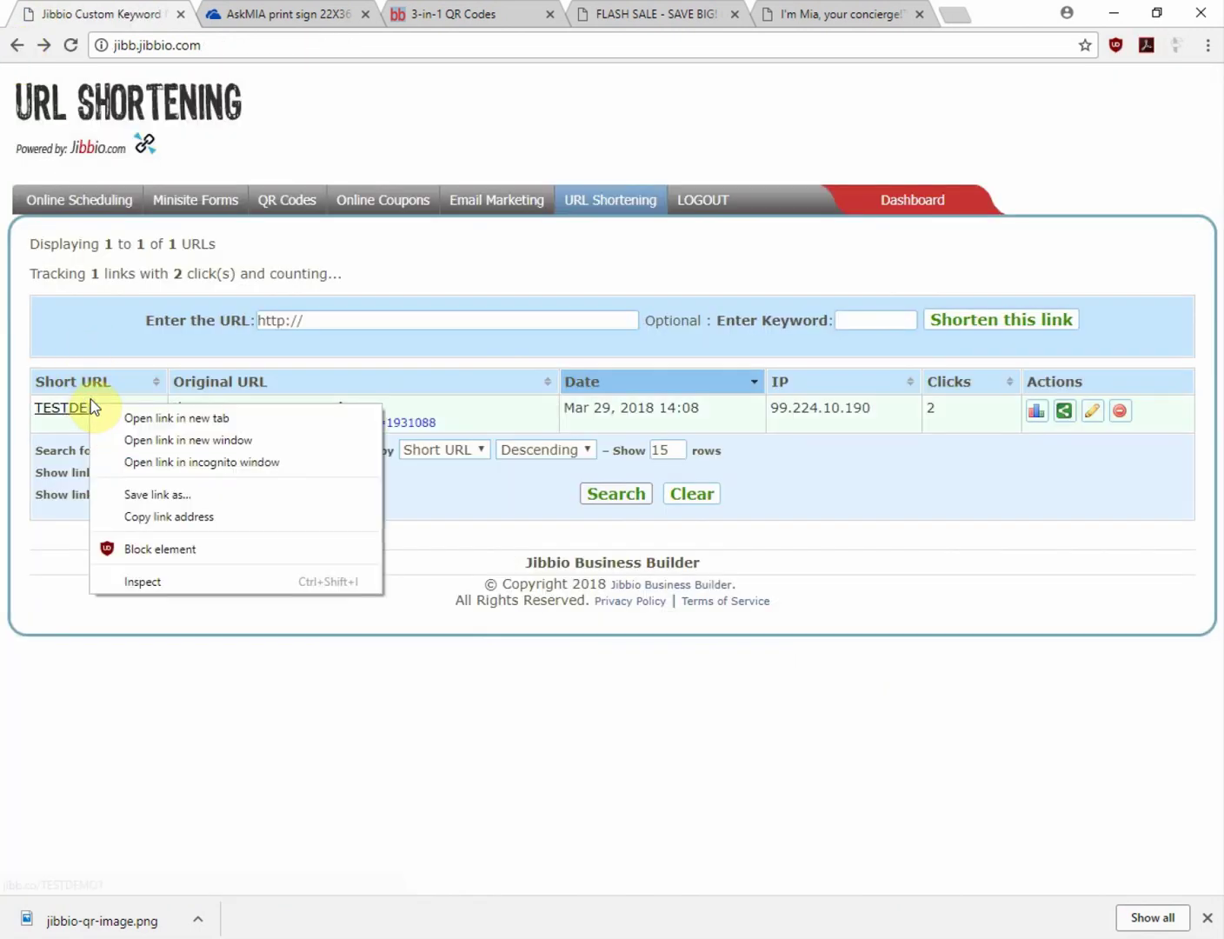
click(158, 515)
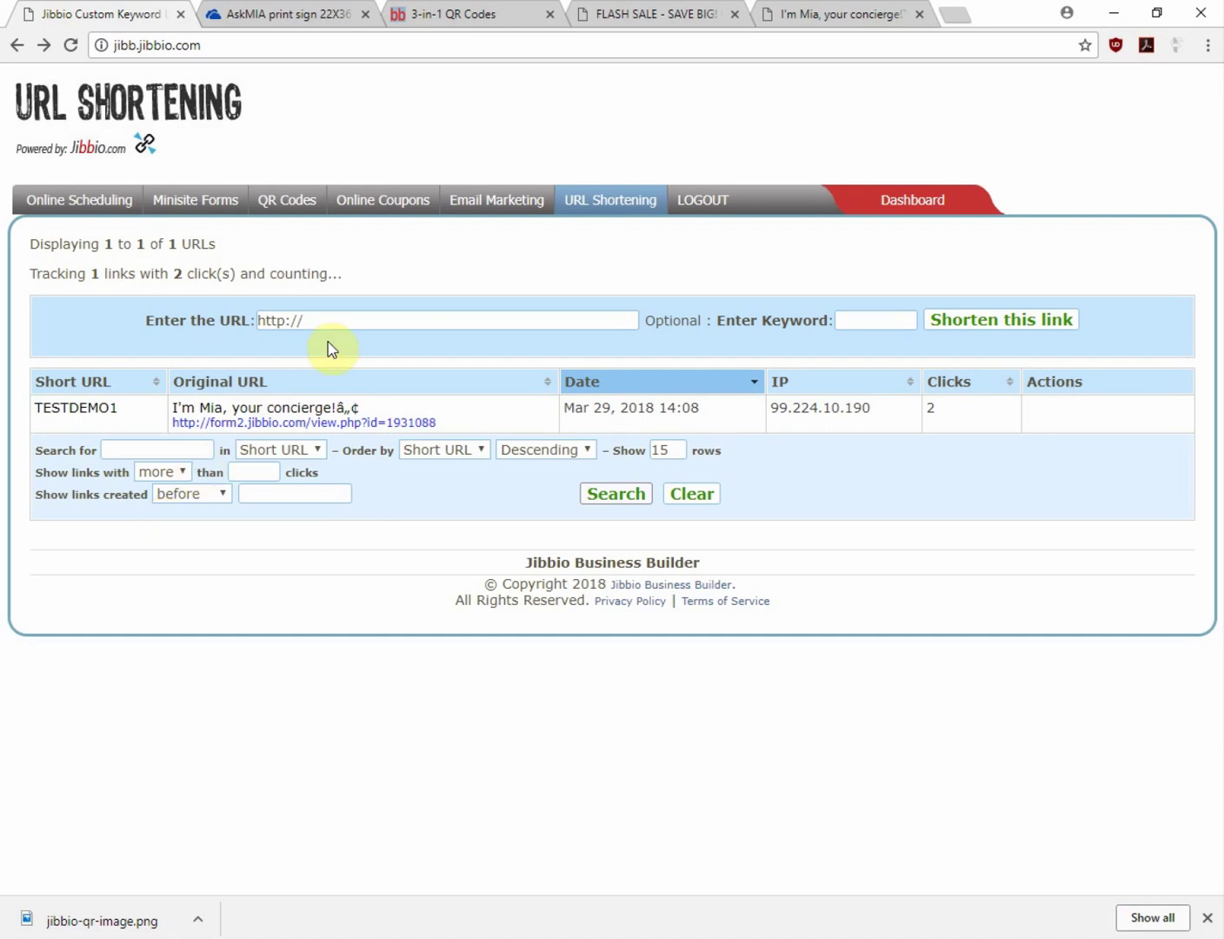
drag(341, 320, 201, 320)
key(BackSpace)
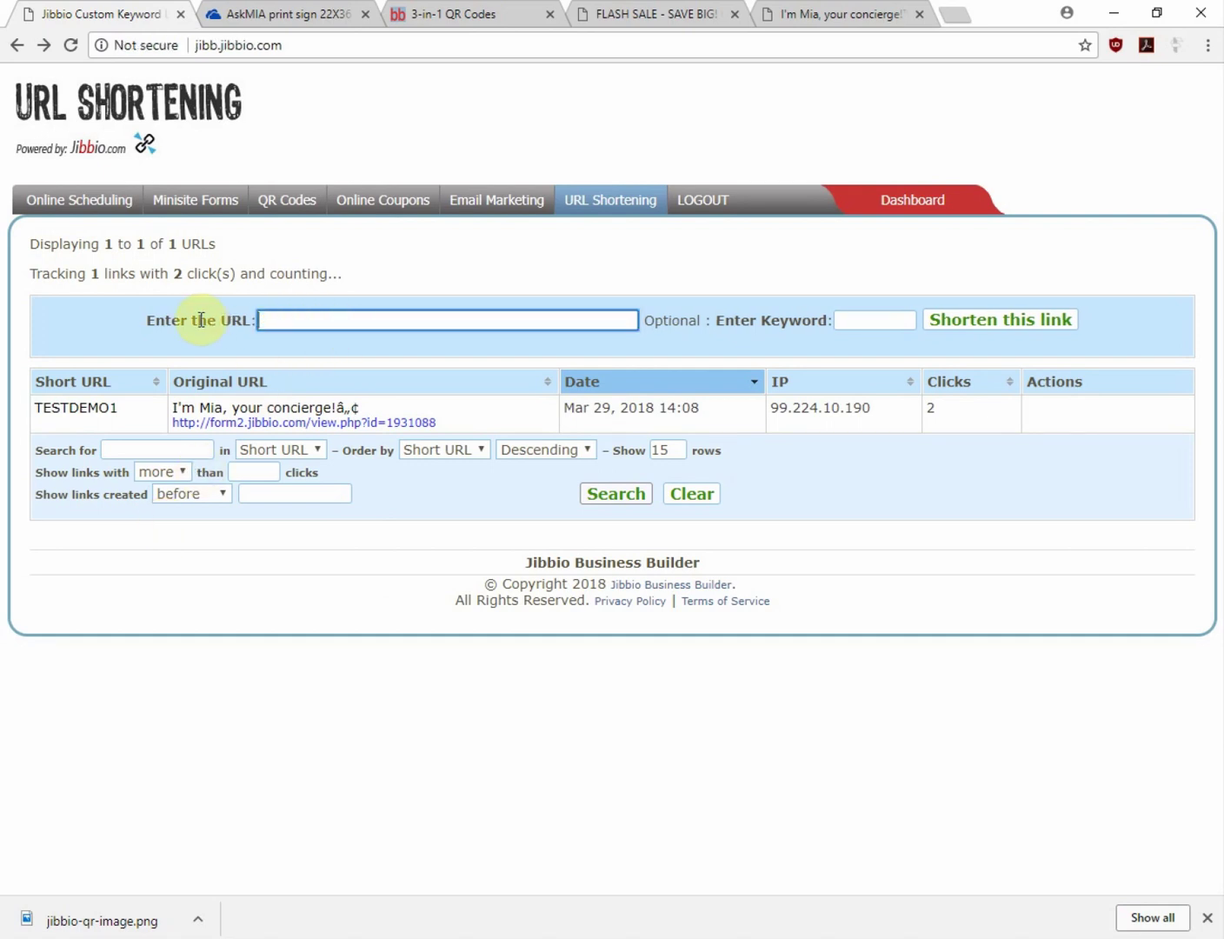
key(ctrl+v)
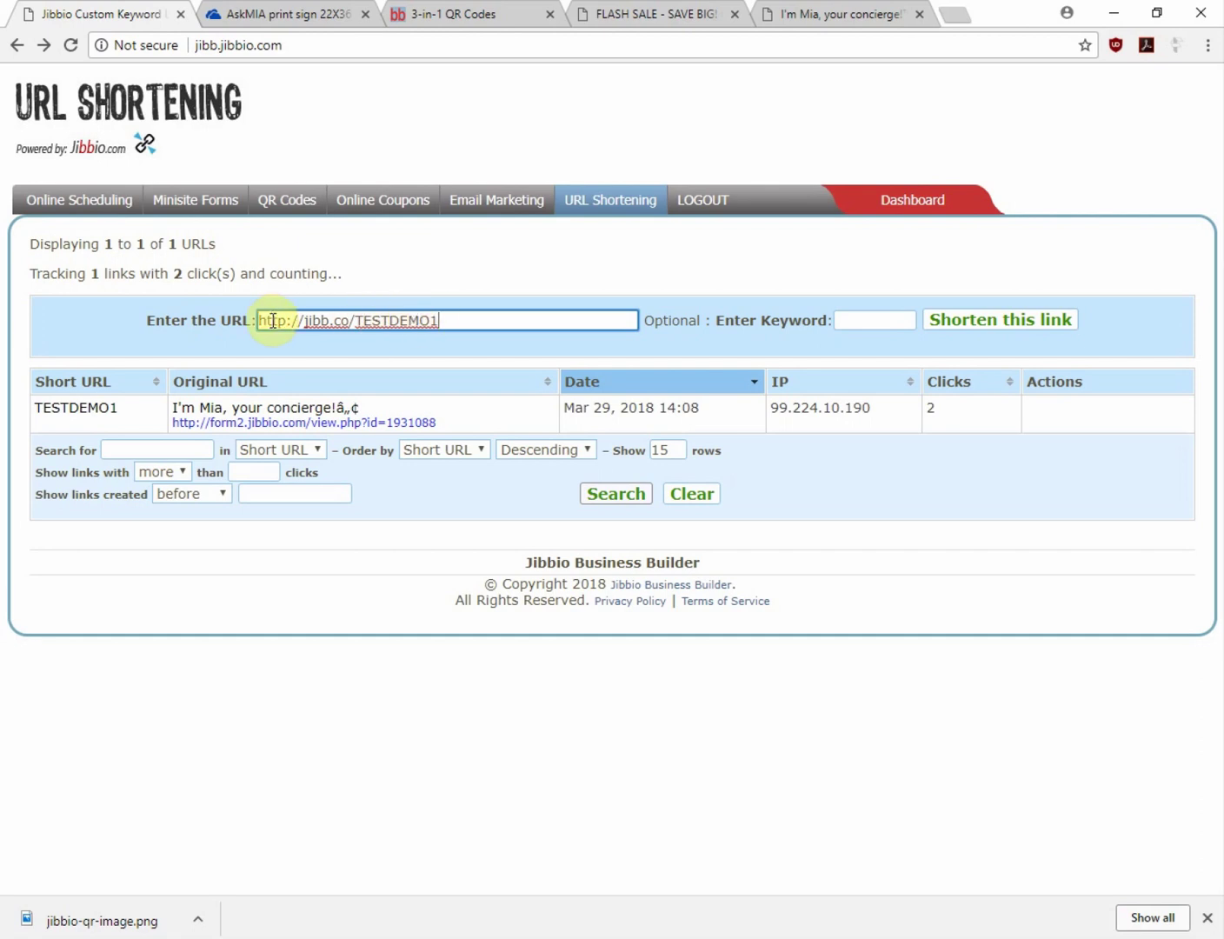
View the Mia poster on OneDrive, then go back to the Minisite Forms list
click(243, 15)
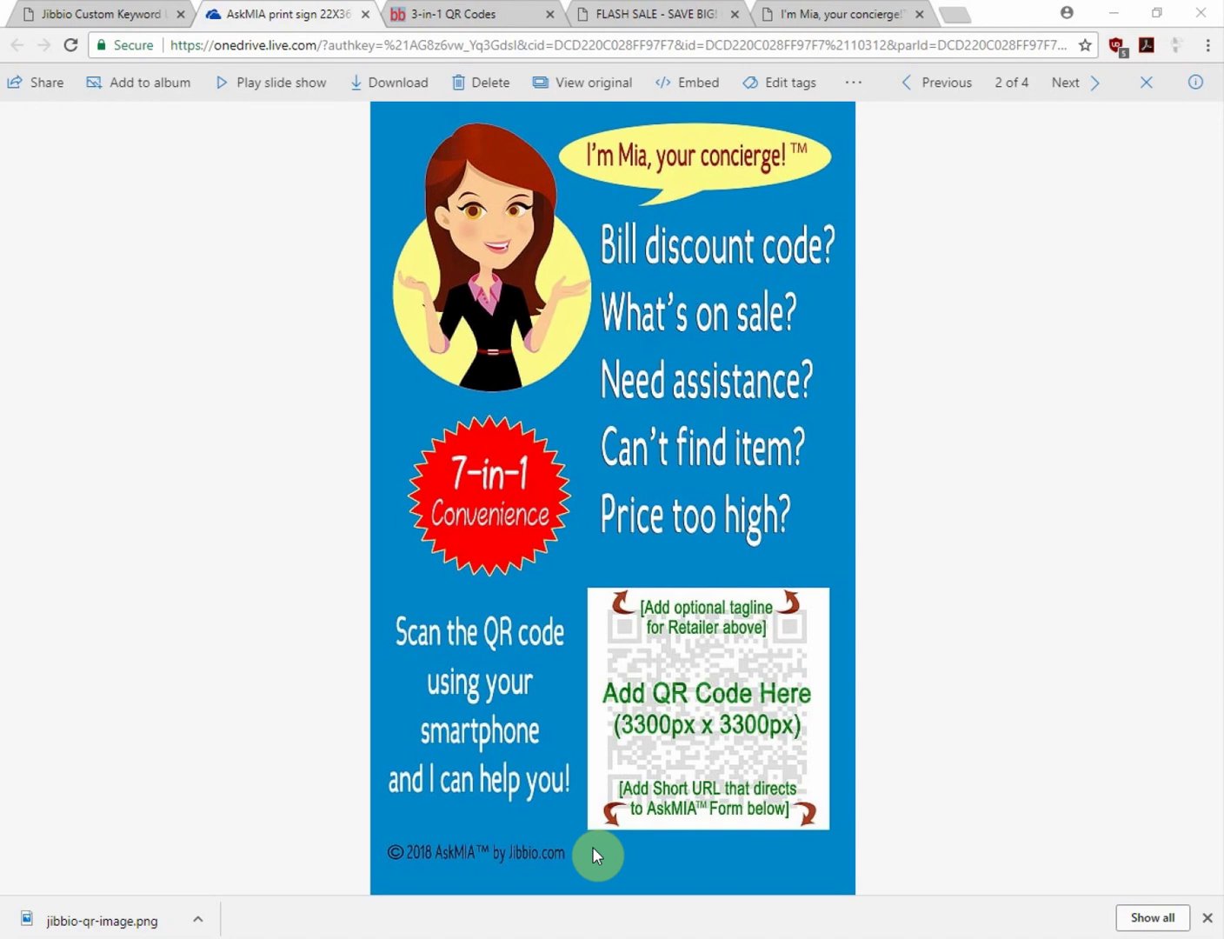
click(54, 14)
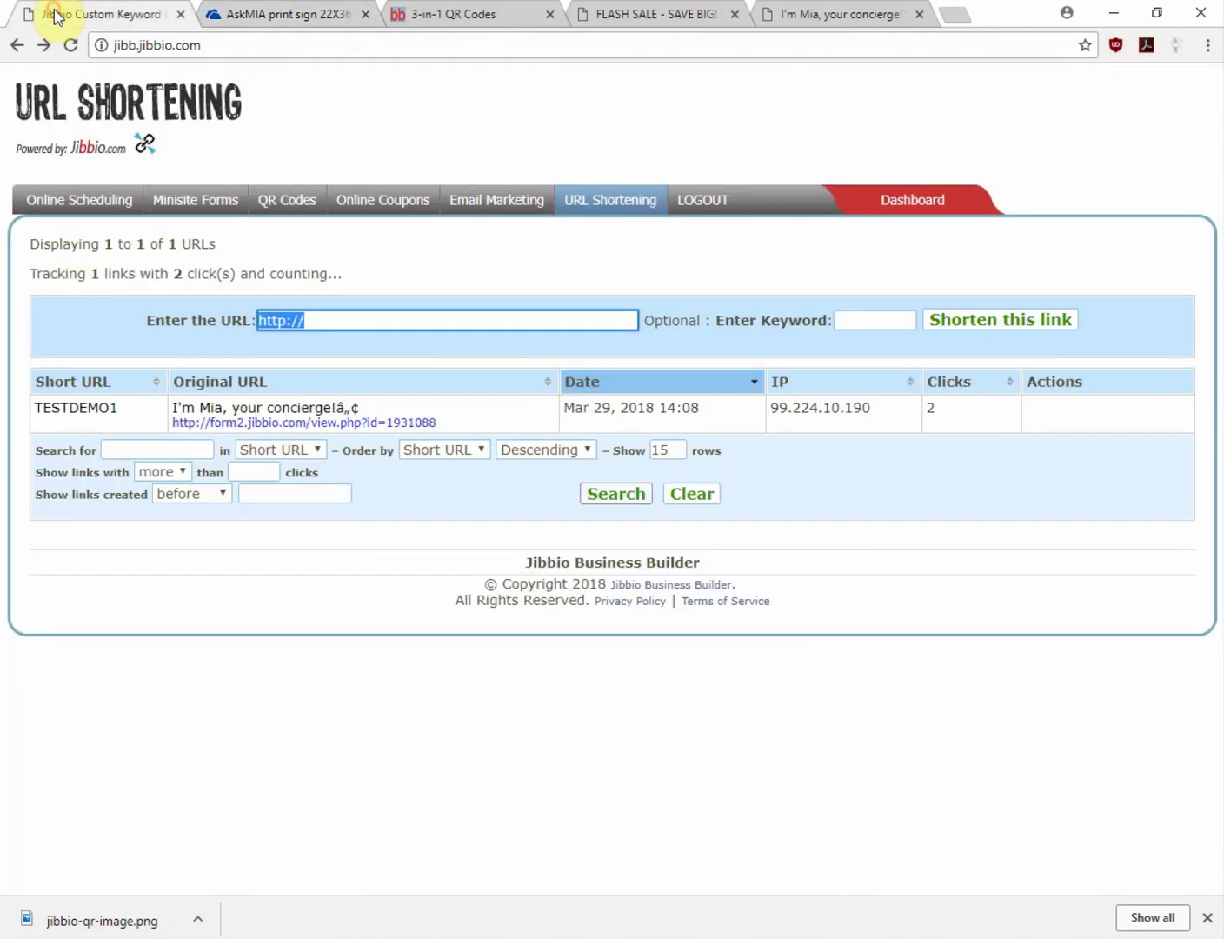
click(14, 48)
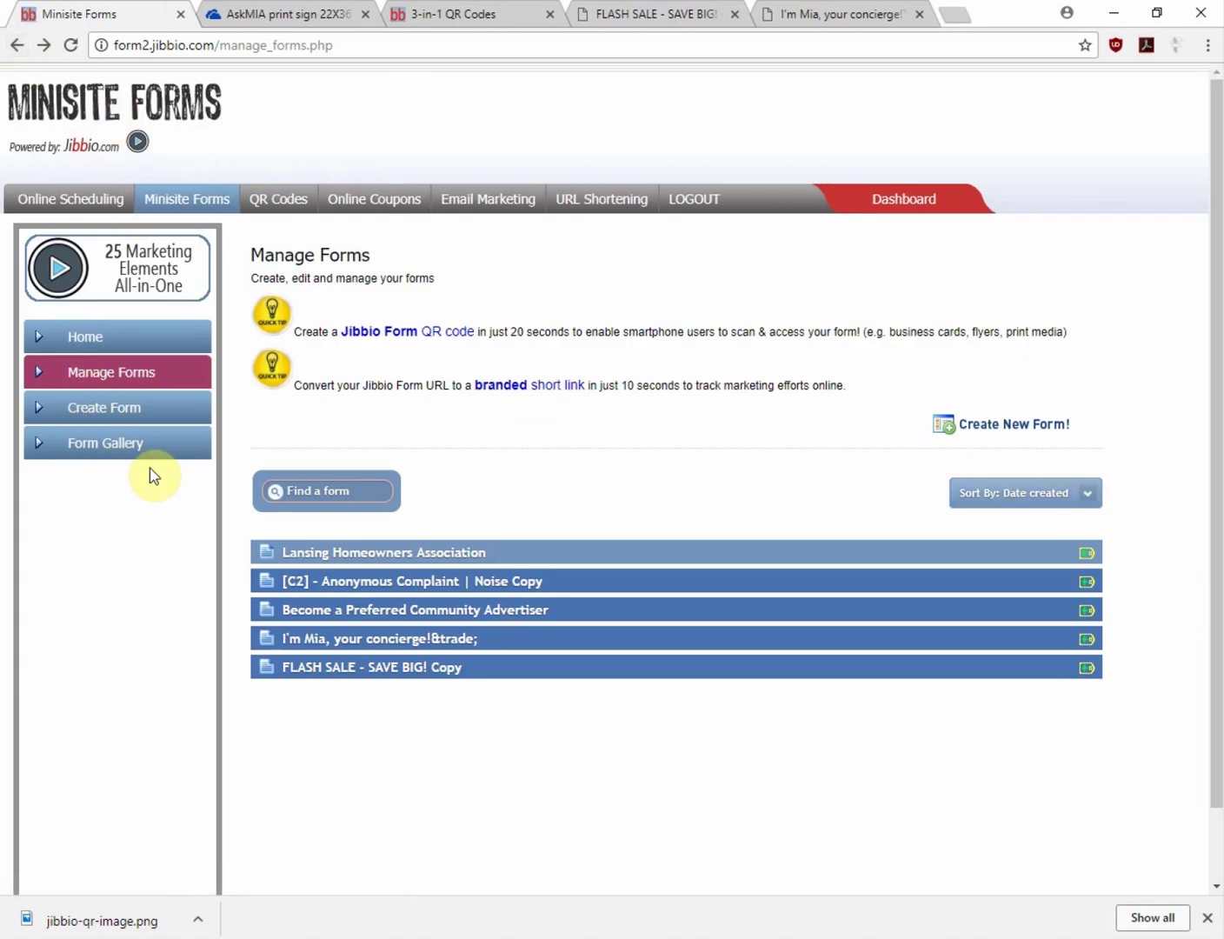
Replace the concierge form's noreply notification recipient with a person's address and append two more e-mail addresses
click(367, 640)
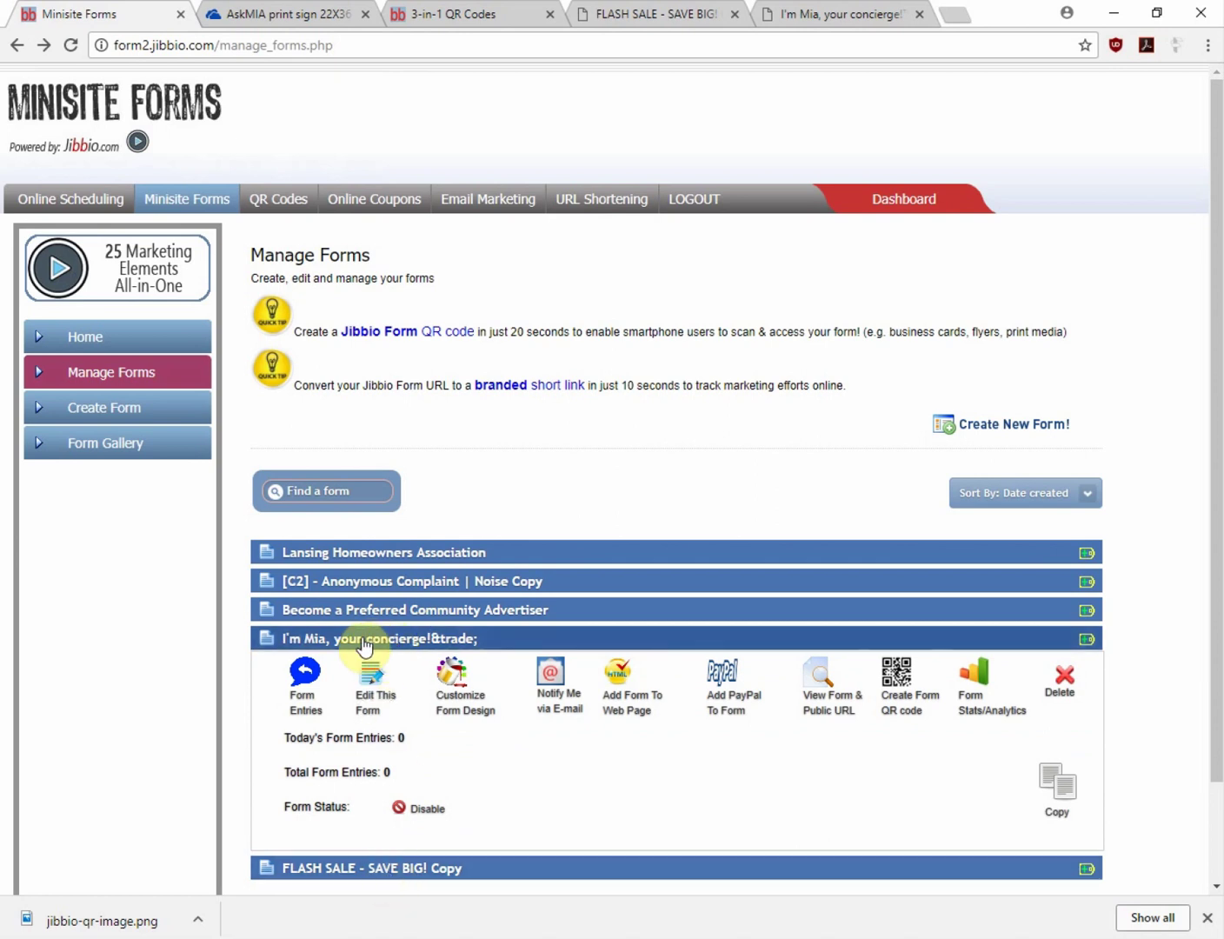
click(551, 695)
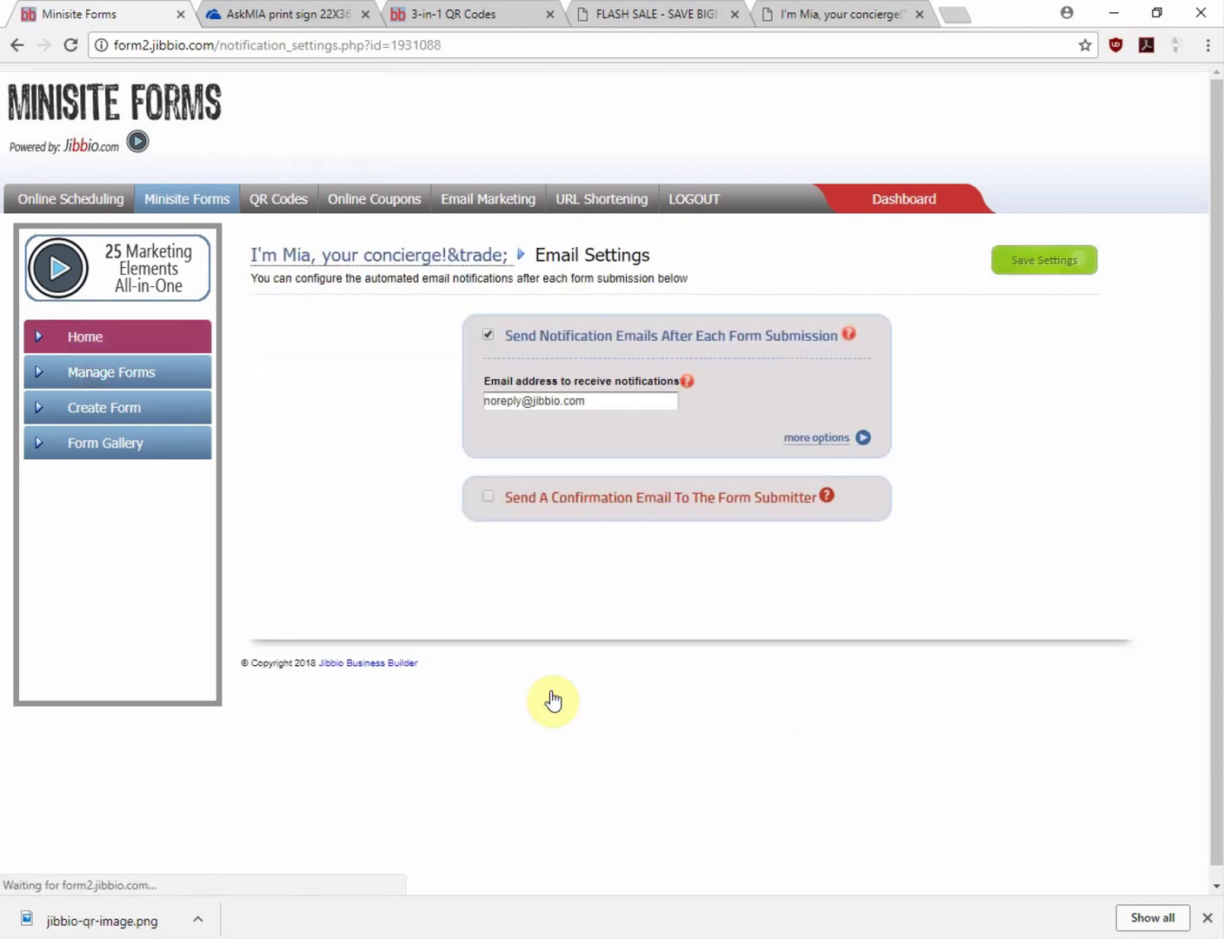
double_click(522, 401)
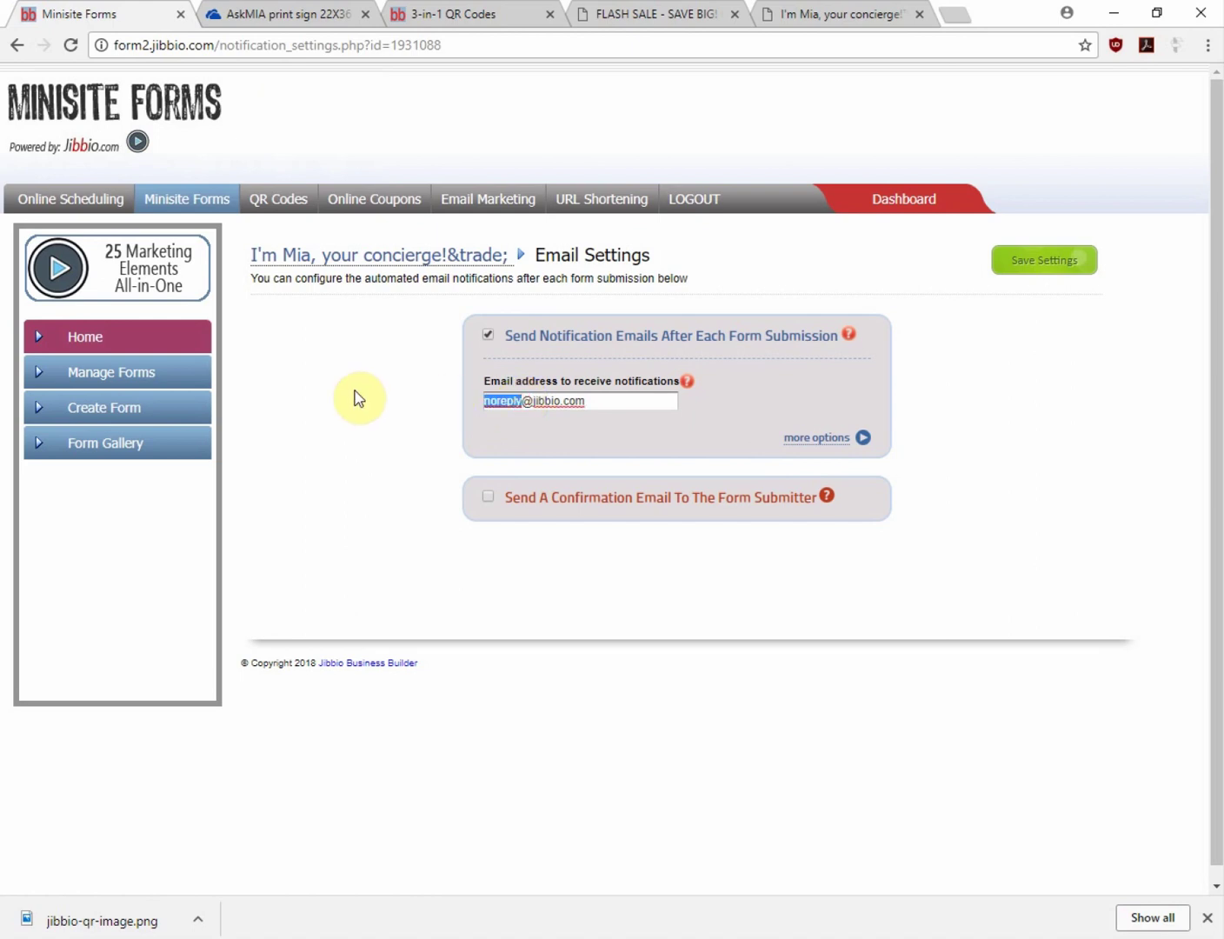
text(johnsmith)
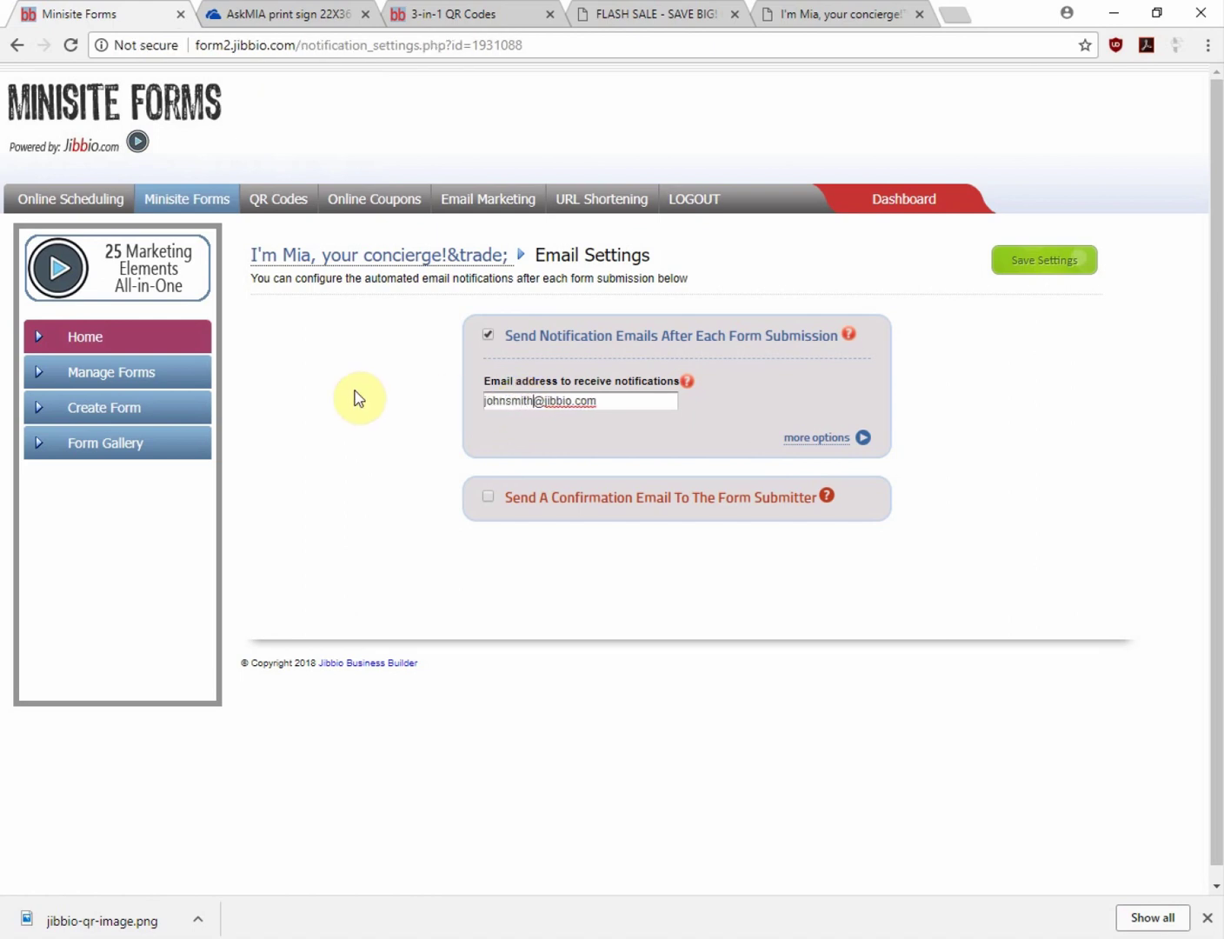
click(591, 400)
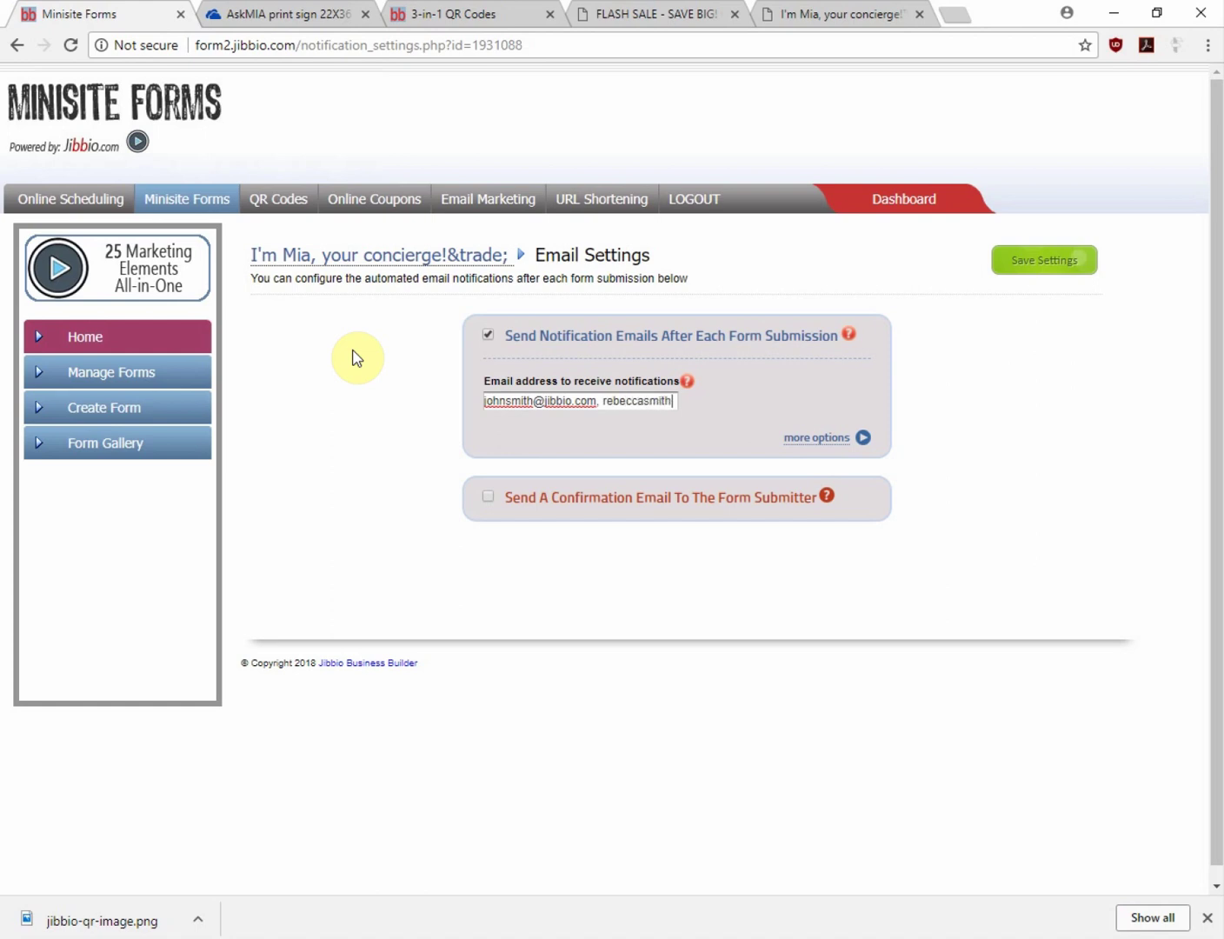
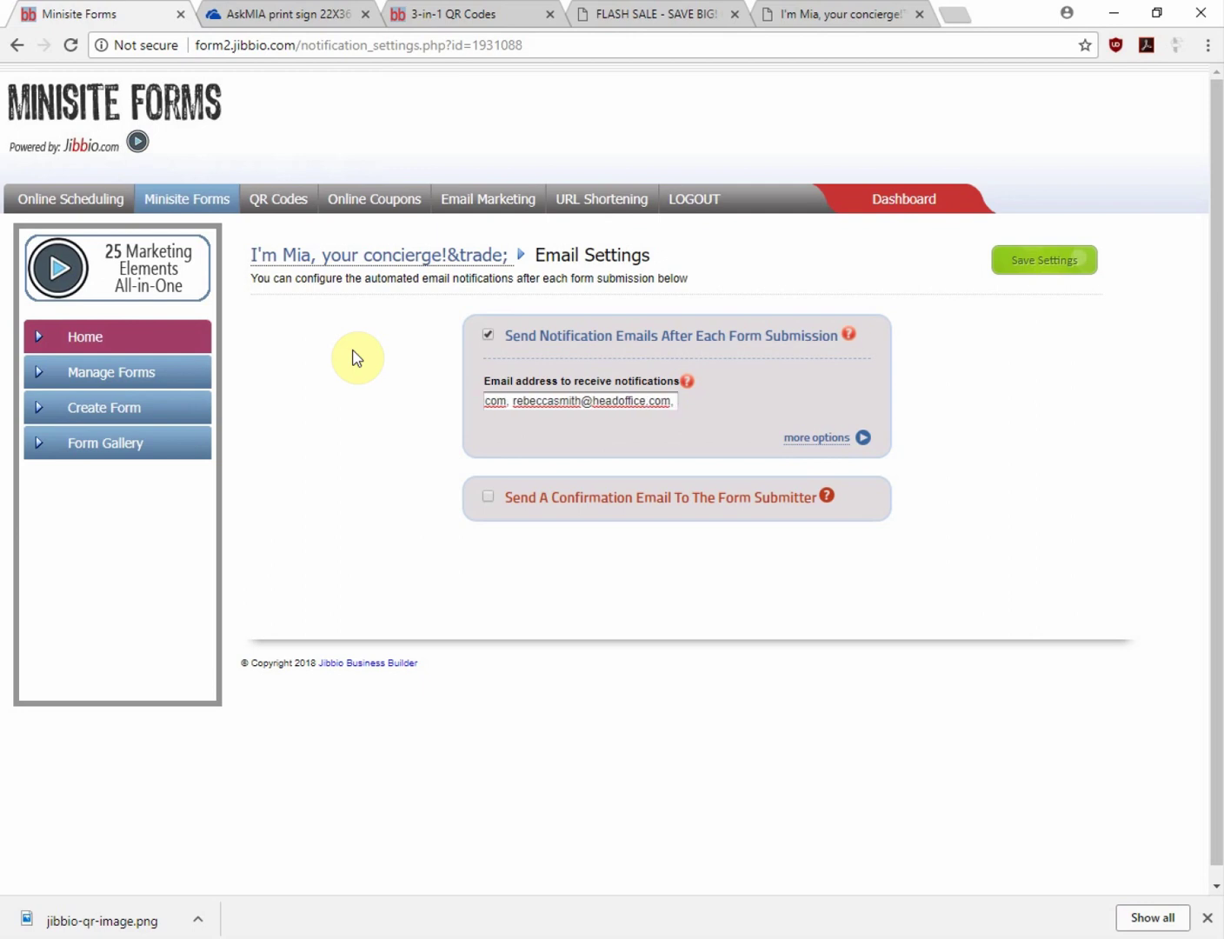
text(abc@email.co)
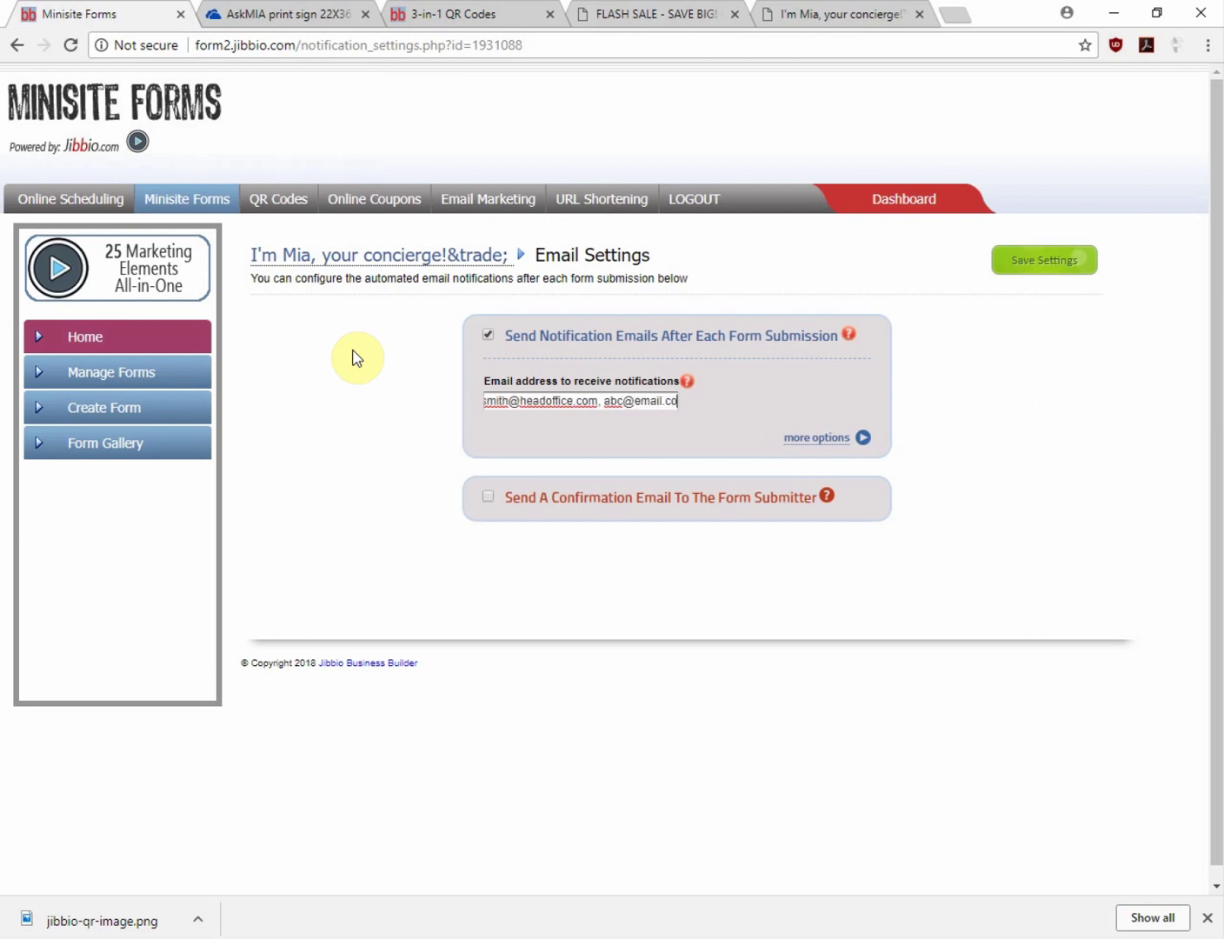
text(m)
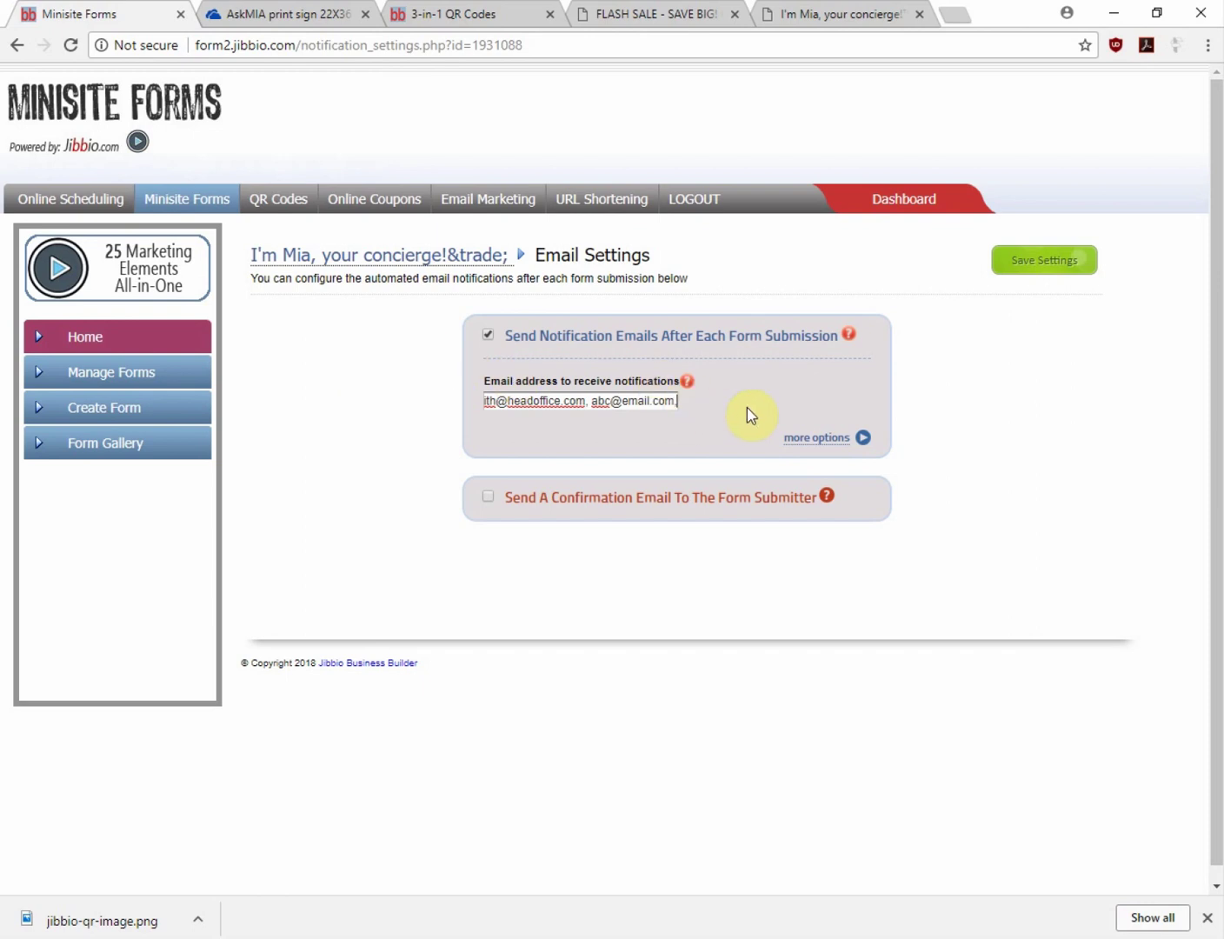
Add 'This is where you could add a custom messaged' below {entry_data} in the notification email
click(830, 441)
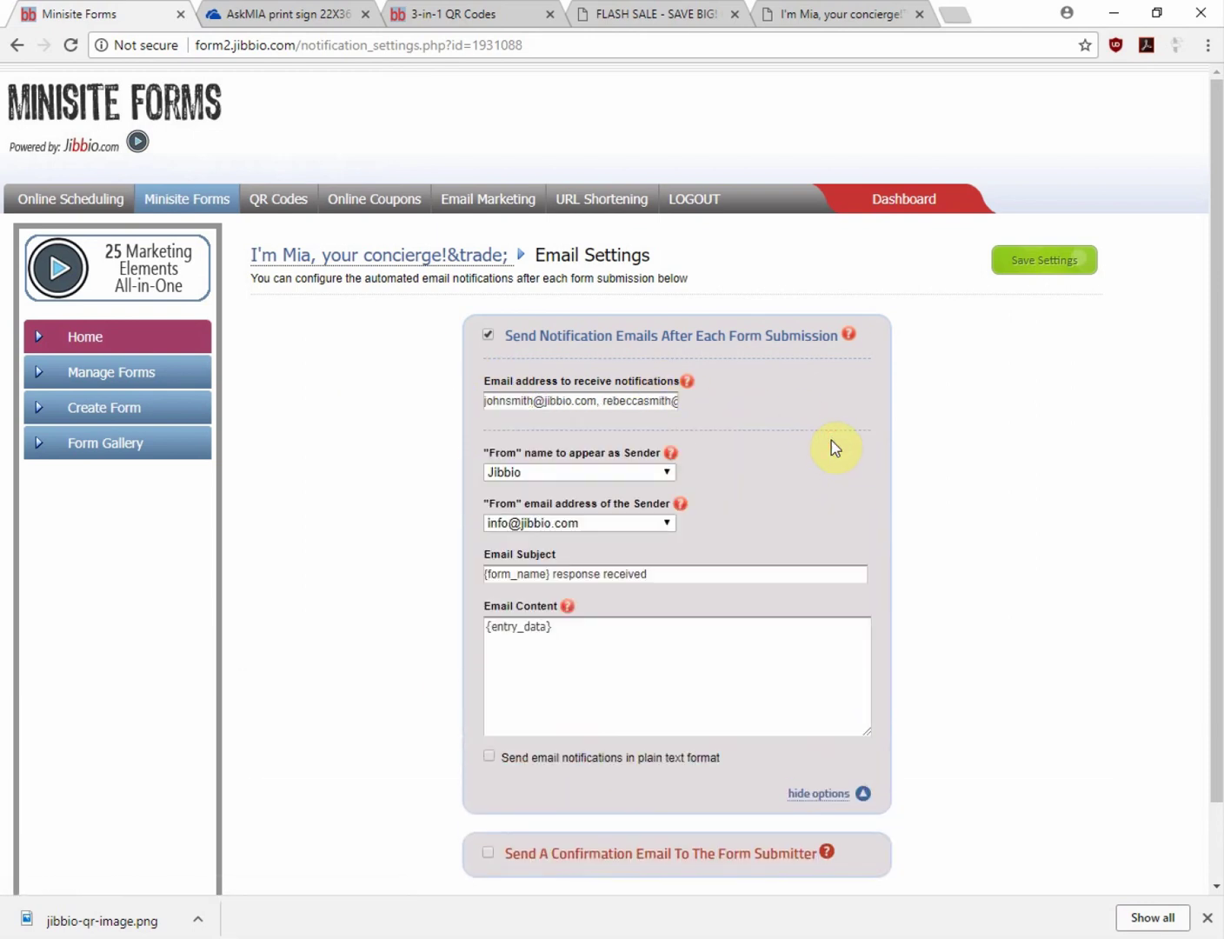
click(570, 626)
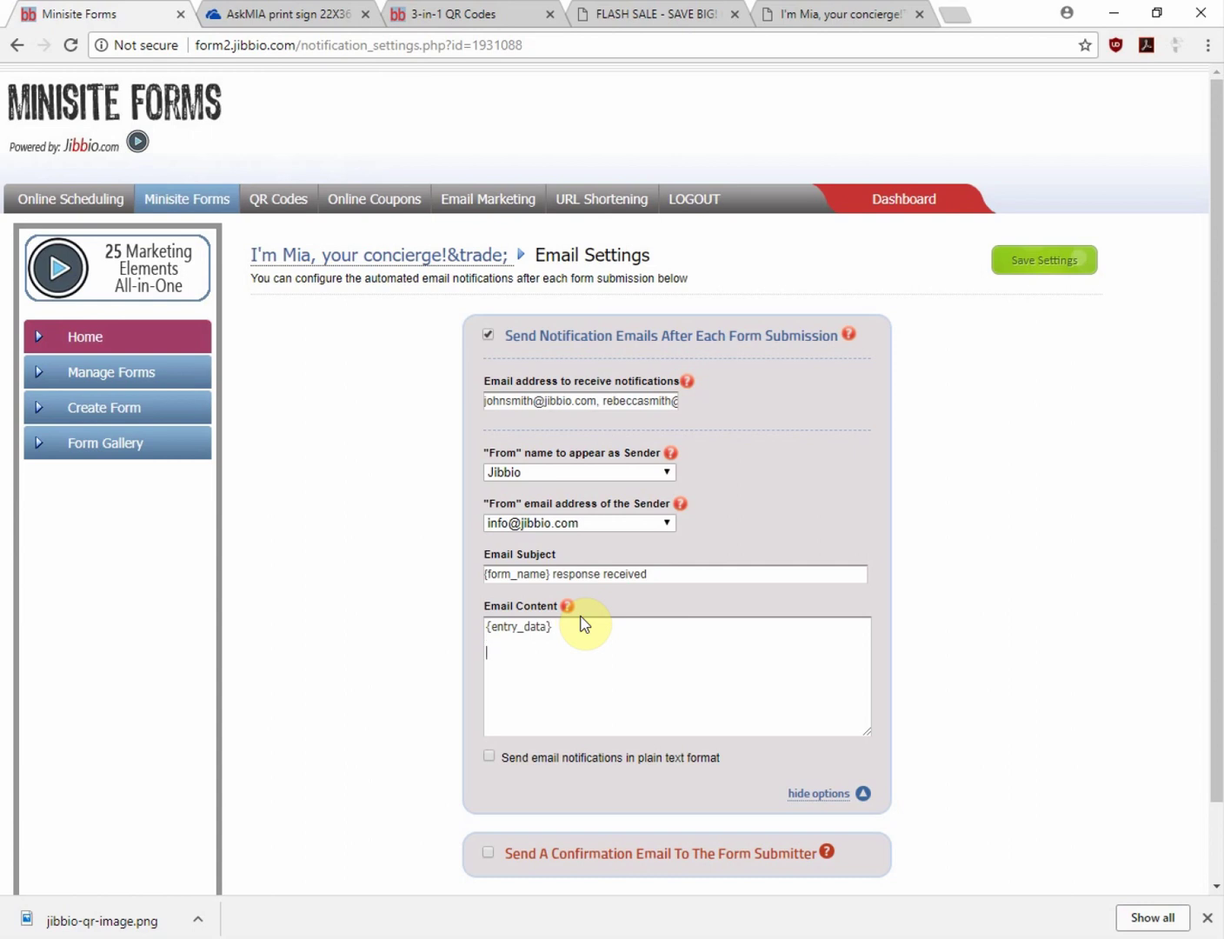
text(This is where you could add a custom messaged)
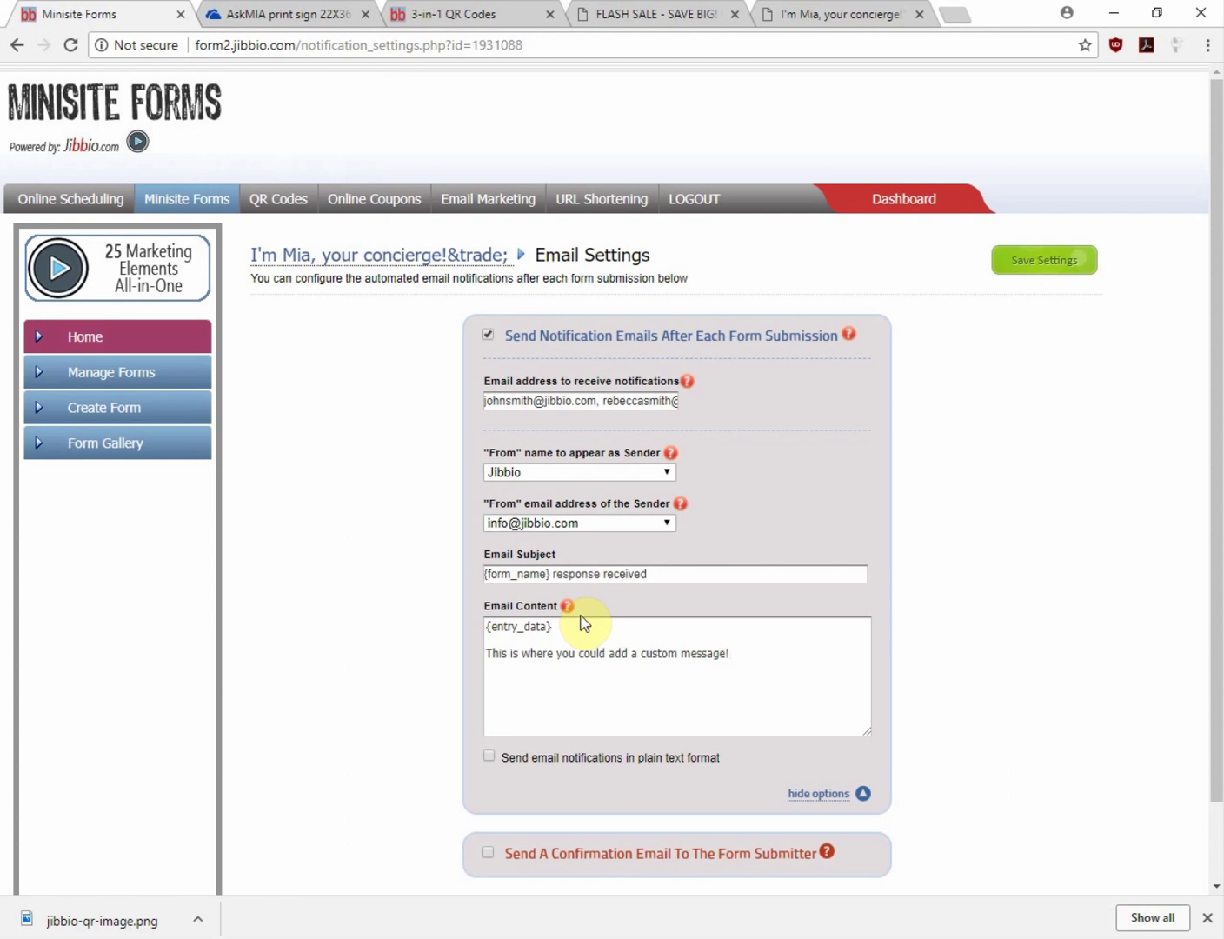
Enable confirmation emails to form submitters and save the email settings
scroll(582, 623, down, 2)
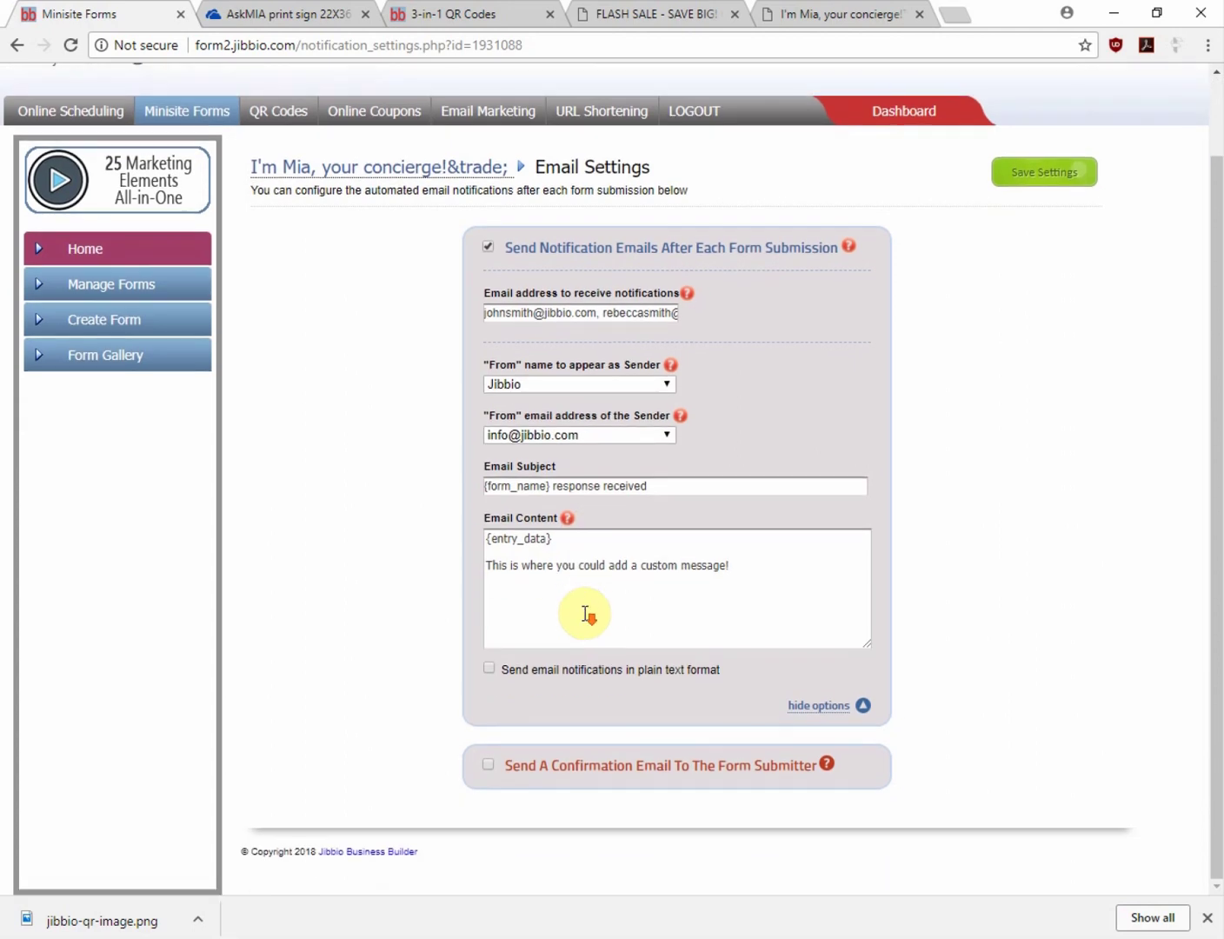
click(489, 765)
scroll(726, 710, down, 3)
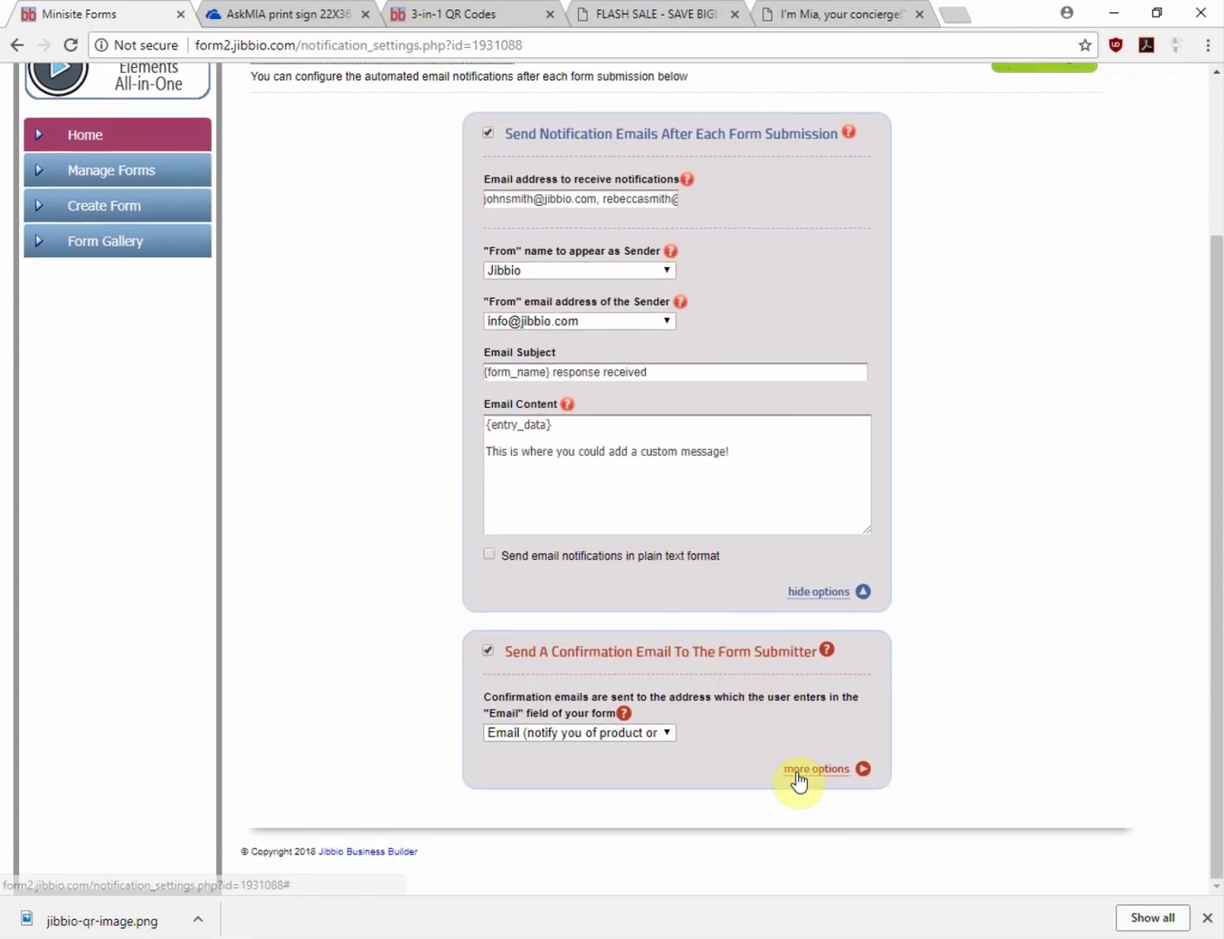
click(791, 775)
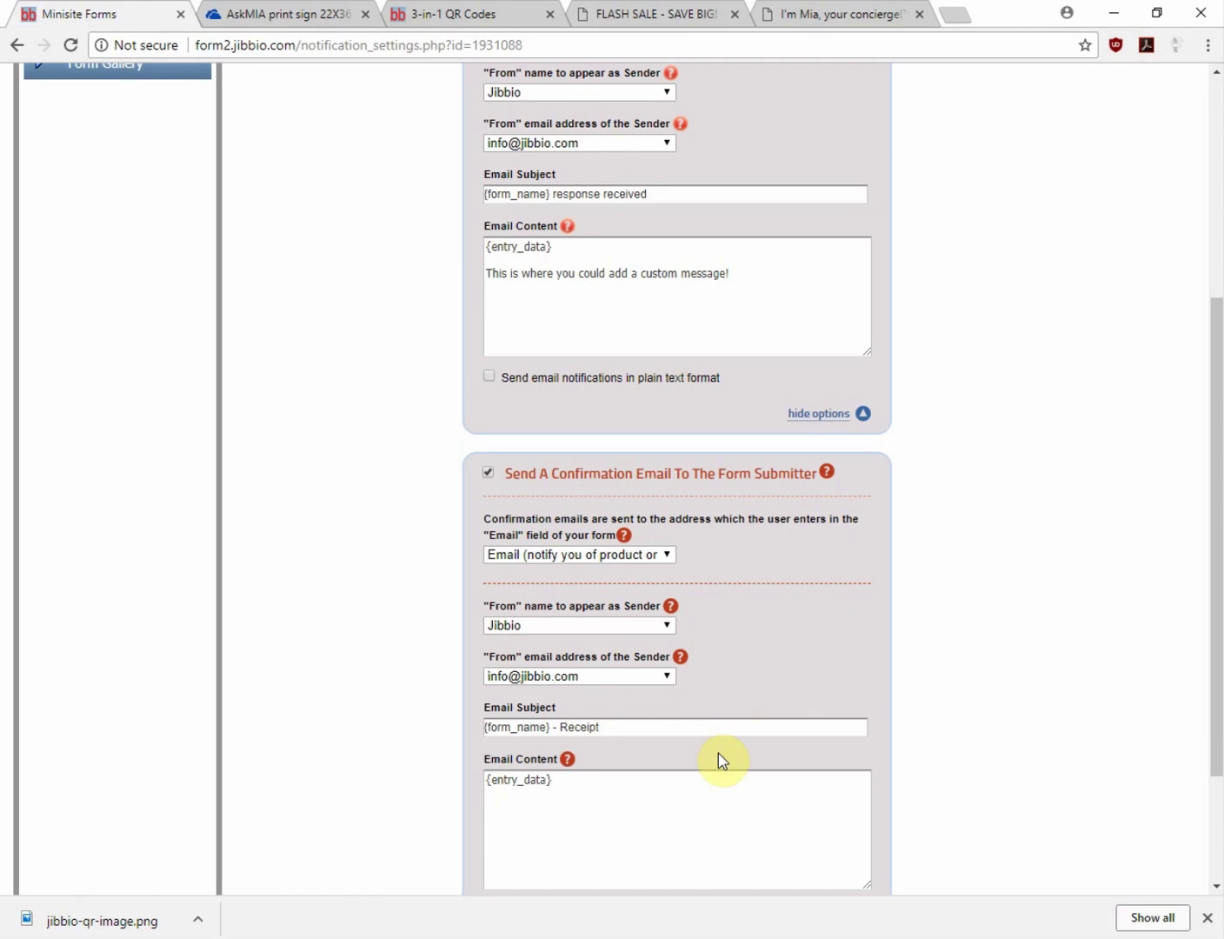
scroll(719, 753, up, 5)
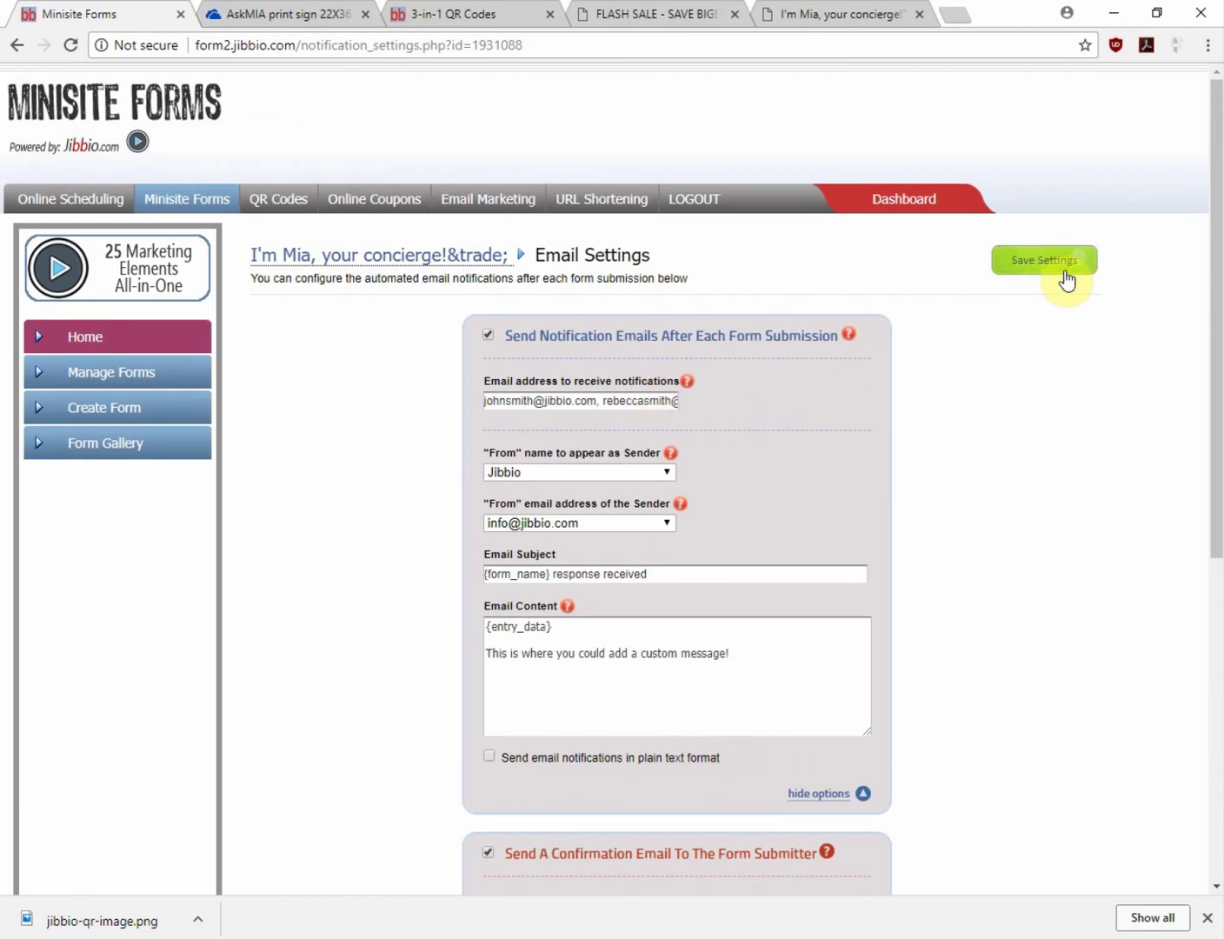
click(1066, 264)
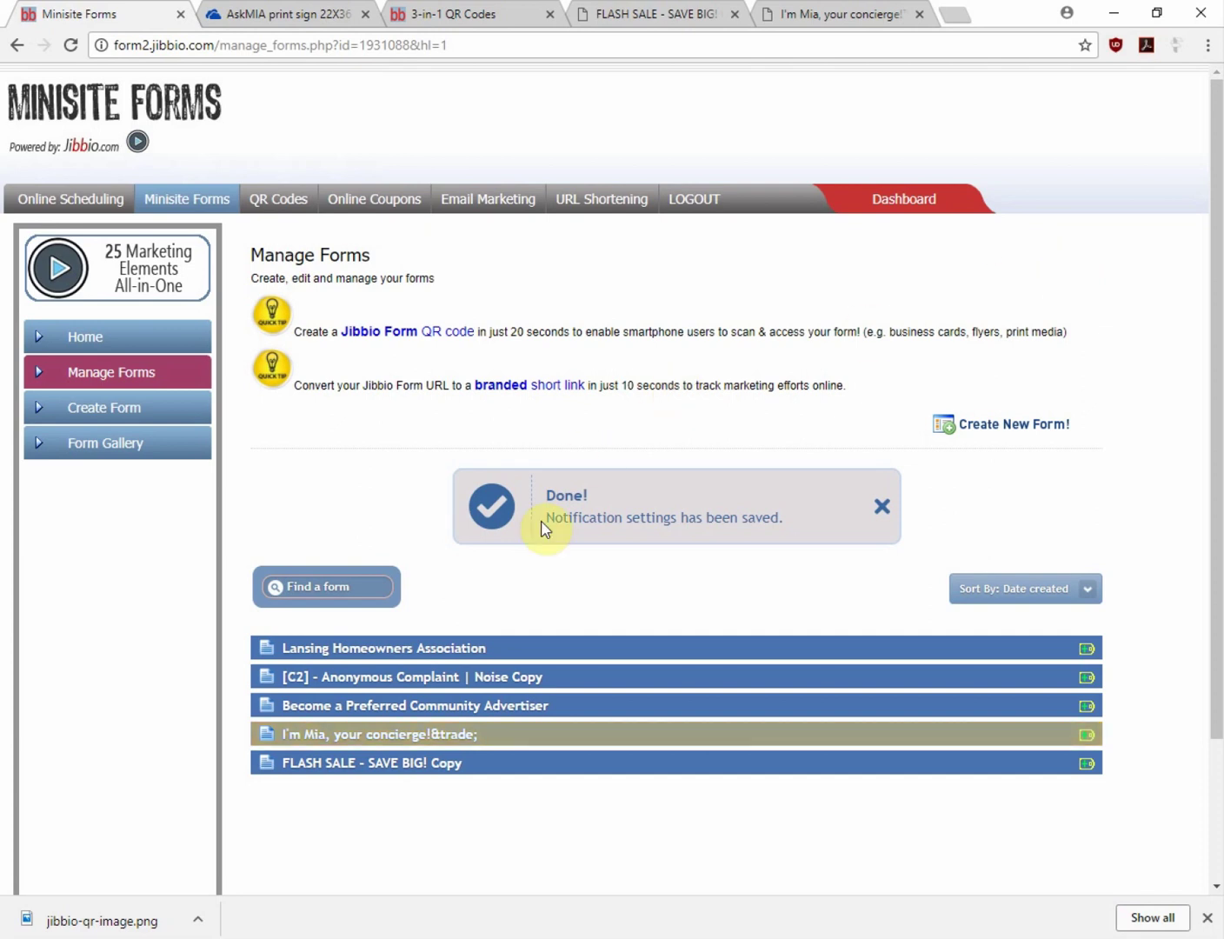
Open Form Entries for the I'm Mia concierge form to see its submissions
click(372, 764)
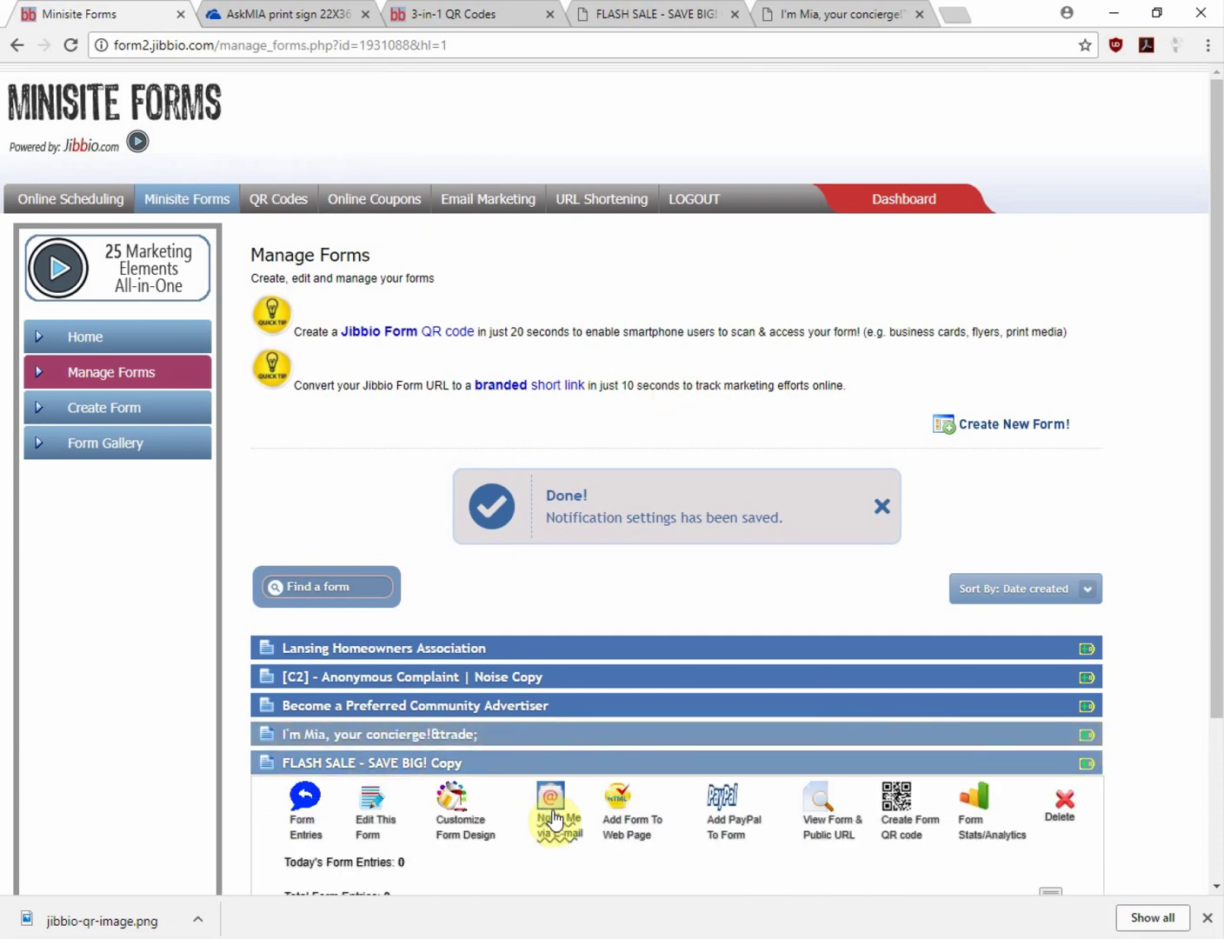
click(347, 735)
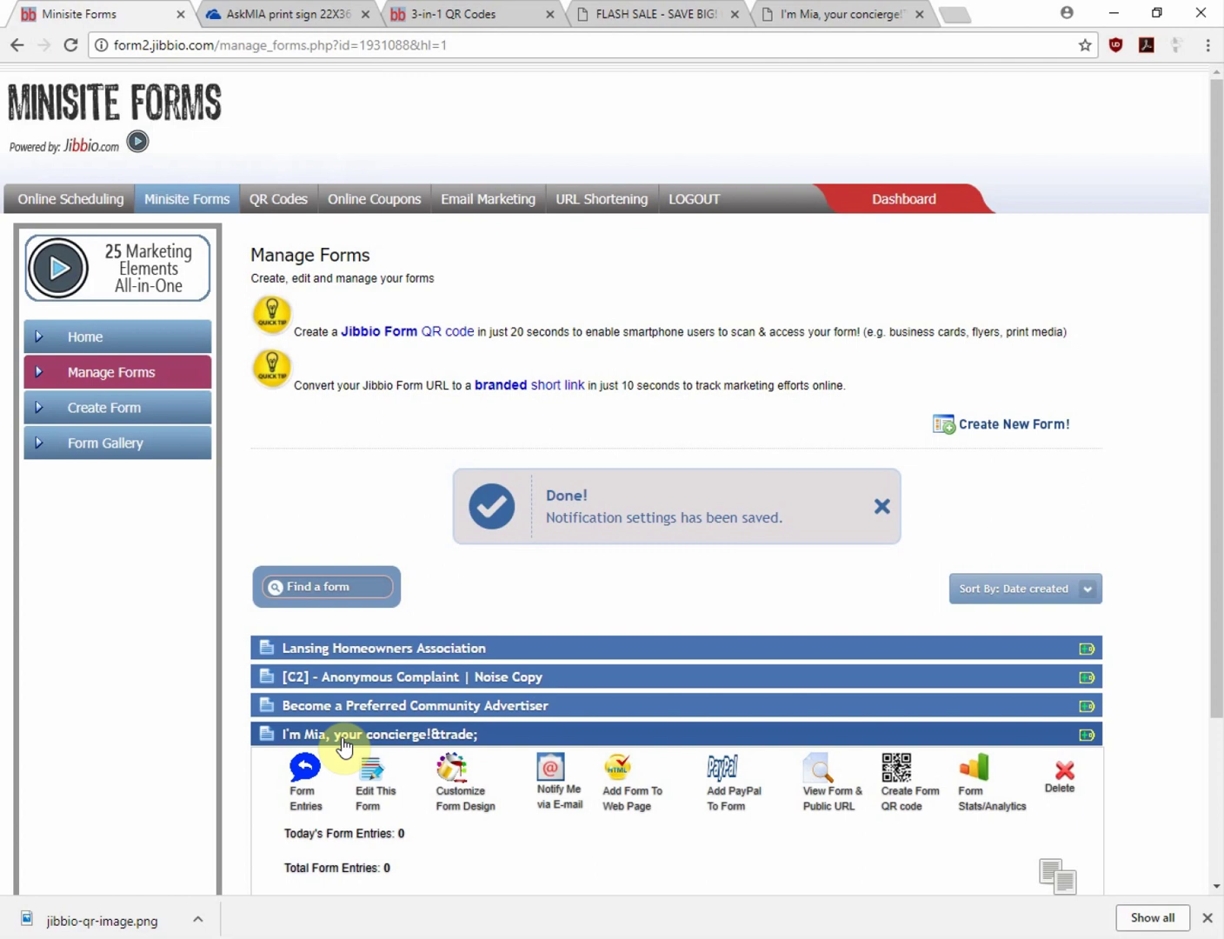
click(306, 773)
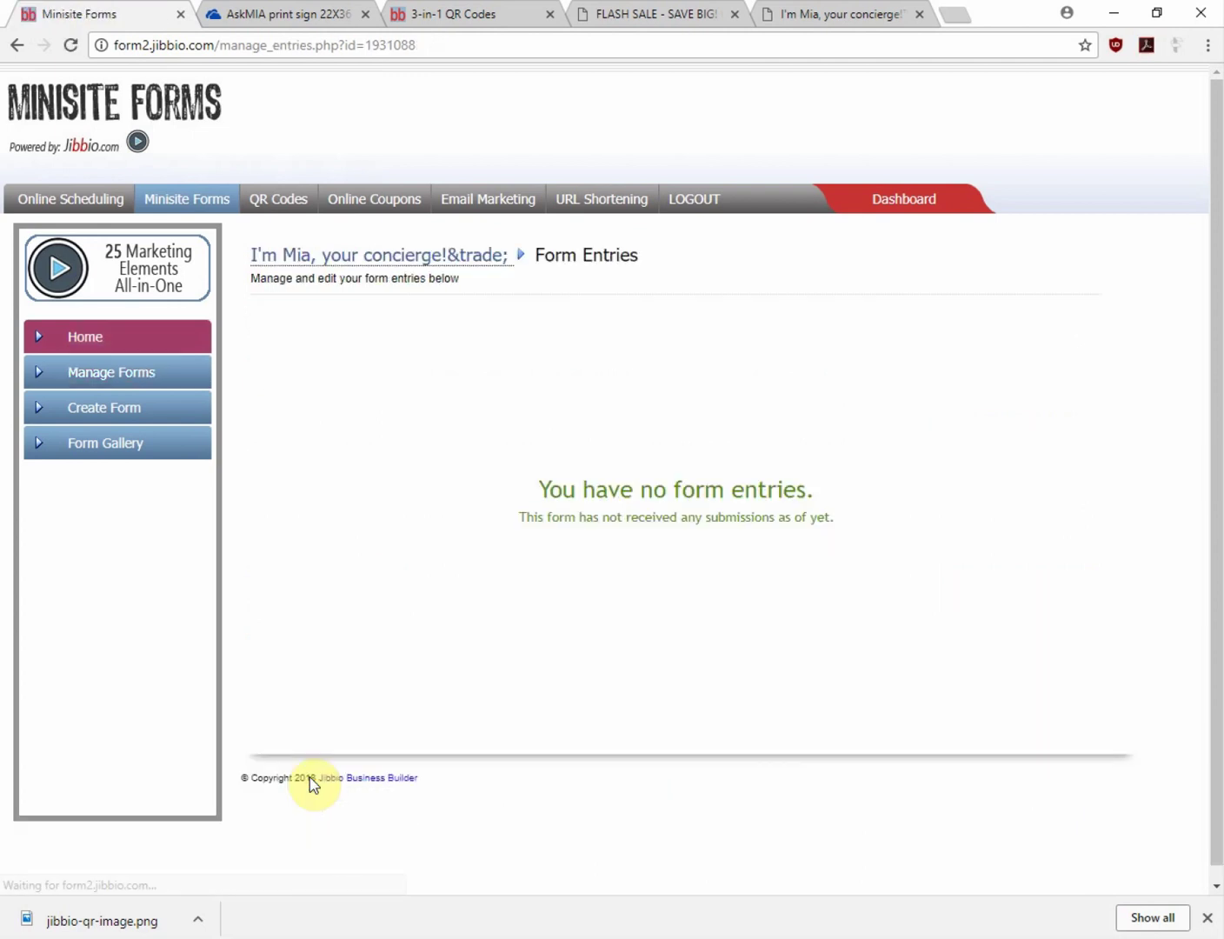